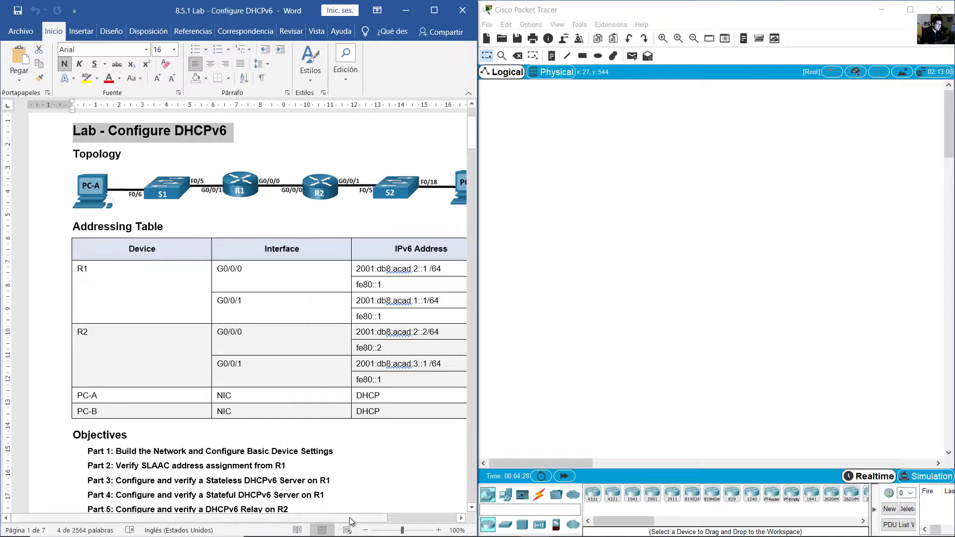
# - Review the DHCPv6 lab document's topology diagram and the router and switch models listed under Required Resources
pyautogui.moveTo(349, 518); pyautogui.dragTo(380, 520)
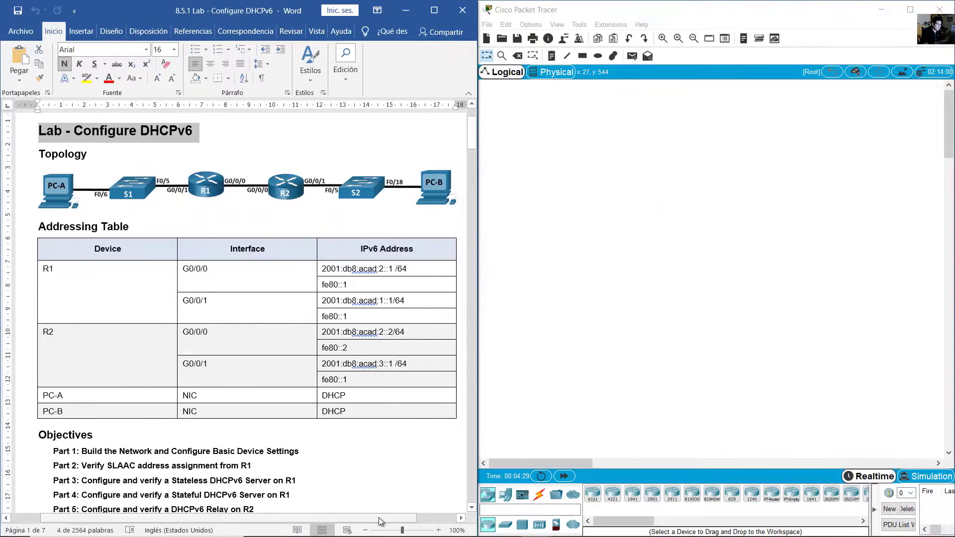
pyautogui.scroll(-12, 263, 425)
pyautogui.scroll(-10, 264, 410)
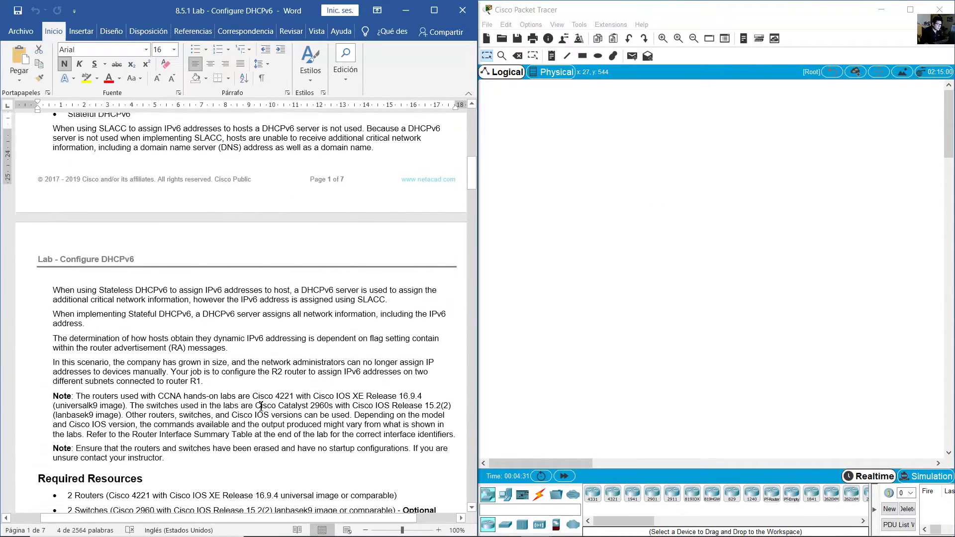
pyautogui.moveTo(104, 319); pyautogui.dragTo(141, 317)
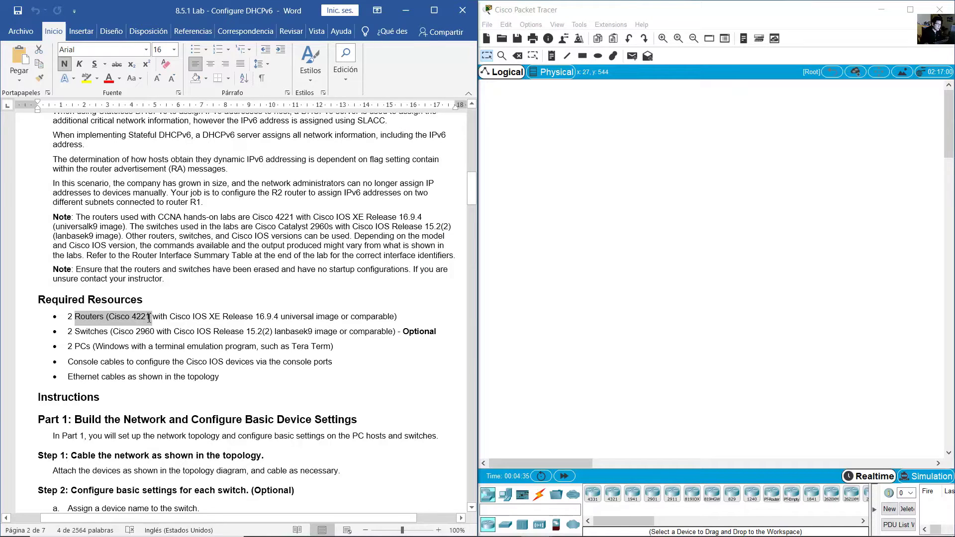
pyautogui.moveTo(76, 333); pyautogui.dragTo(169, 330)
pyautogui.scroll(20, 317, 358)
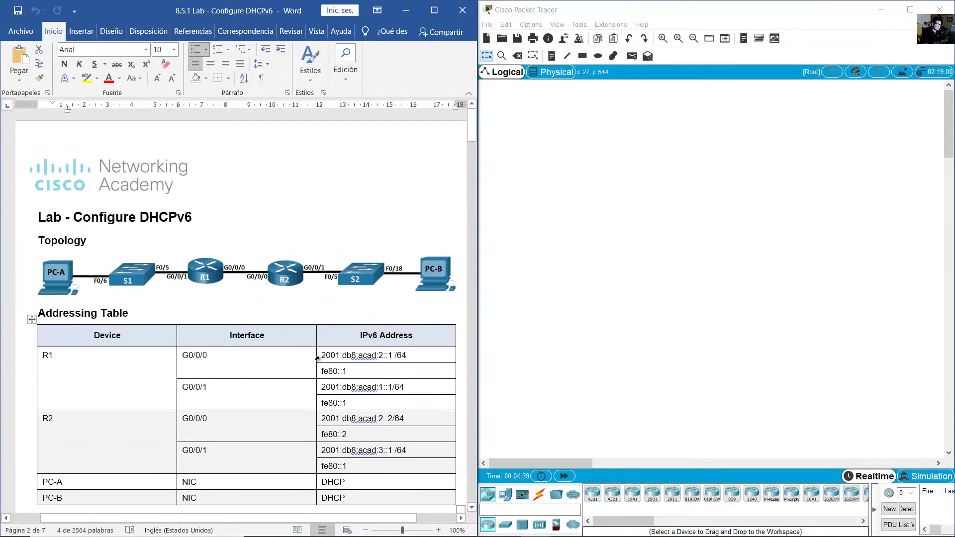
# - In Packet Tracer, place a 4321 router near the upper middle of the workspace and name it R1
pyautogui.click(613, 503)
pyautogui.click(651, 175)
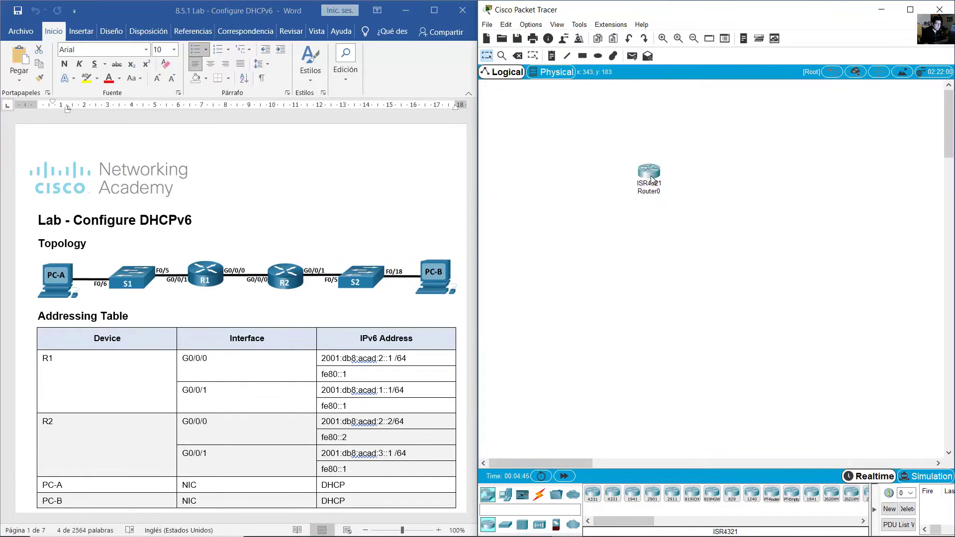
pyautogui.click(655, 192)
pyautogui.moveTo(660, 192); pyautogui.dragTo(646, 192)
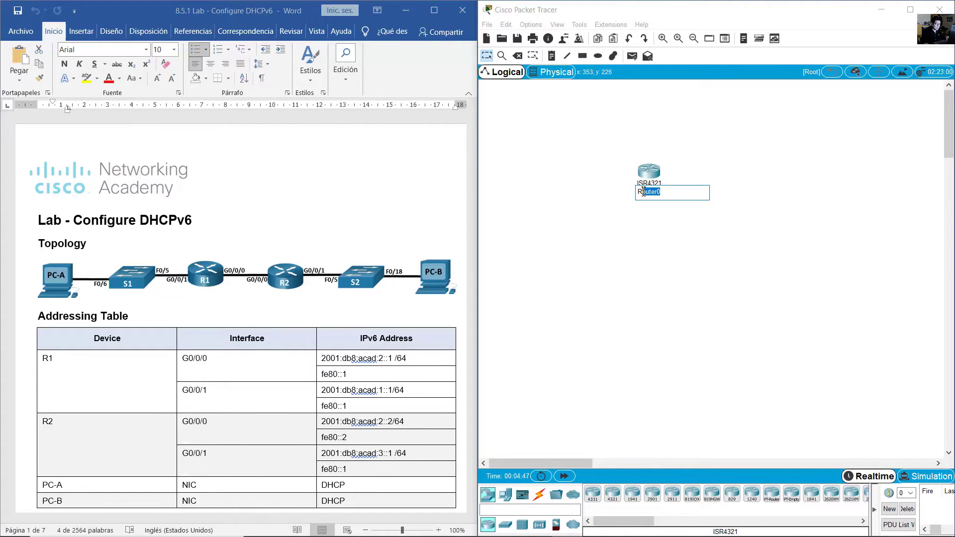
pyautogui.write('1')
# - Add a second 4321 router to the right of R1 and name it R2
pyautogui.click(615, 495)
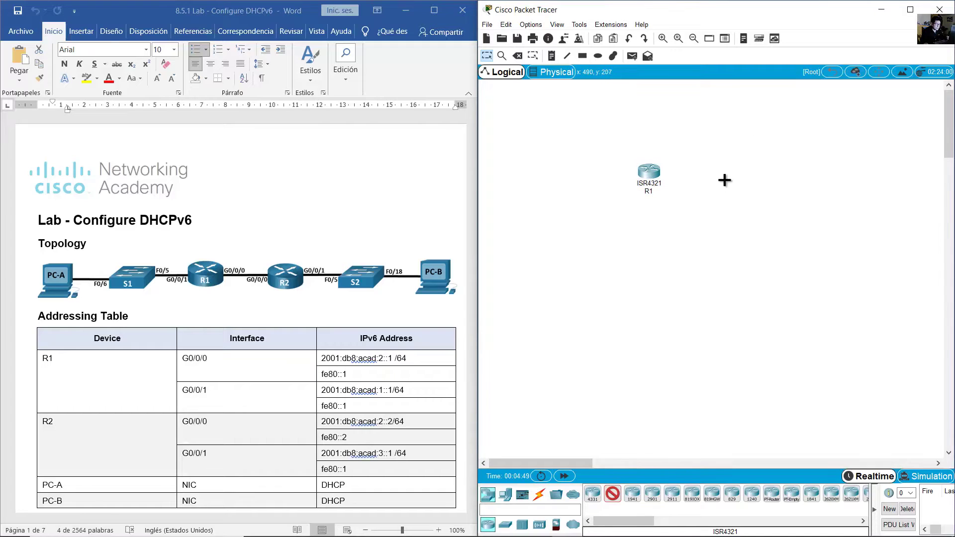
pyautogui.click(738, 174)
pyautogui.click(746, 198)
pyautogui.moveTo(749, 195); pyautogui.dragTo(731, 199)
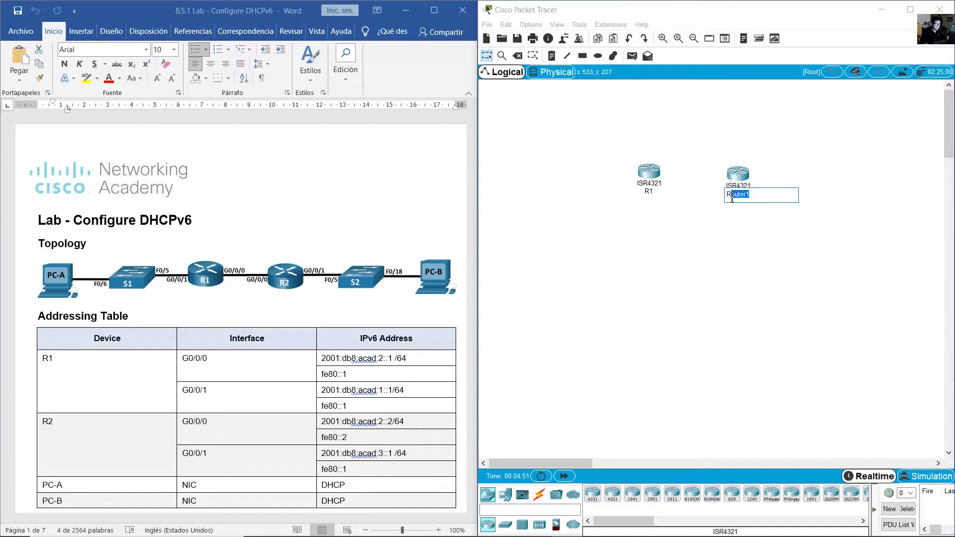
pyautogui.write('2')
pyautogui.press('Return')
# - Place a 2960 switch to the left of R1 and name it S1
pyautogui.click(505, 524)
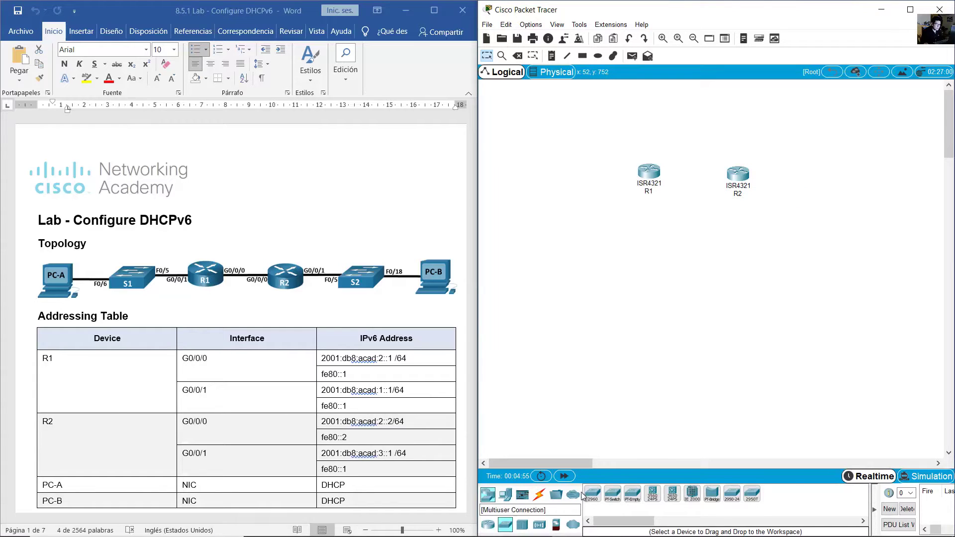
pyautogui.click(593, 494)
pyautogui.click(561, 174)
pyautogui.click(565, 191)
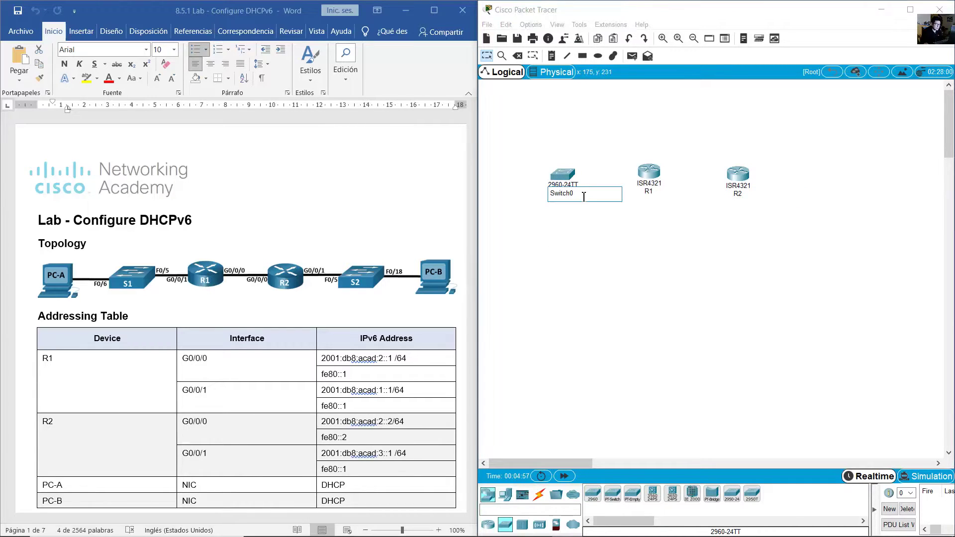
pyautogui.moveTo(576, 194); pyautogui.dragTo(558, 196)
pyautogui.write('1')
pyautogui.press('Return')
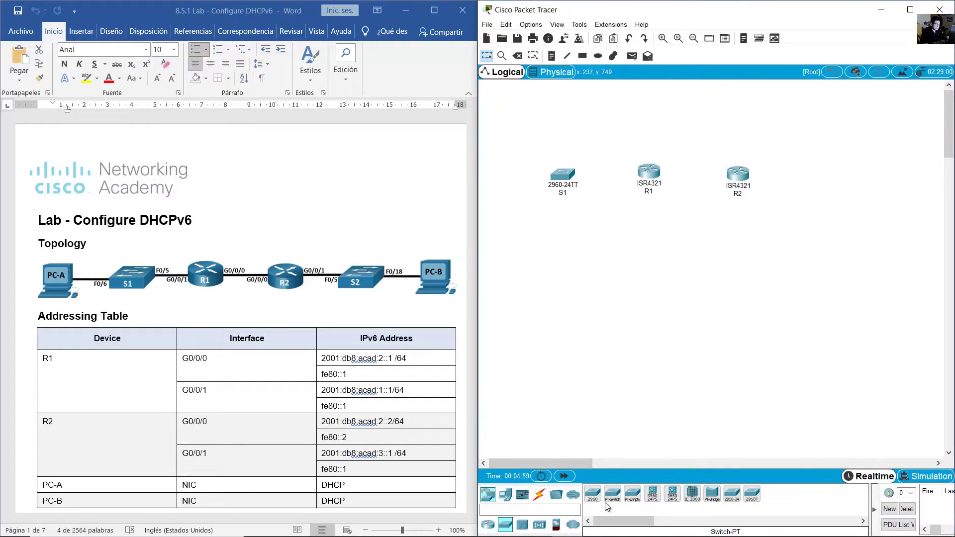
# - Add another 2960 switch to the right of R2 and name it S2
pyautogui.click(593, 495)
pyautogui.click(815, 172)
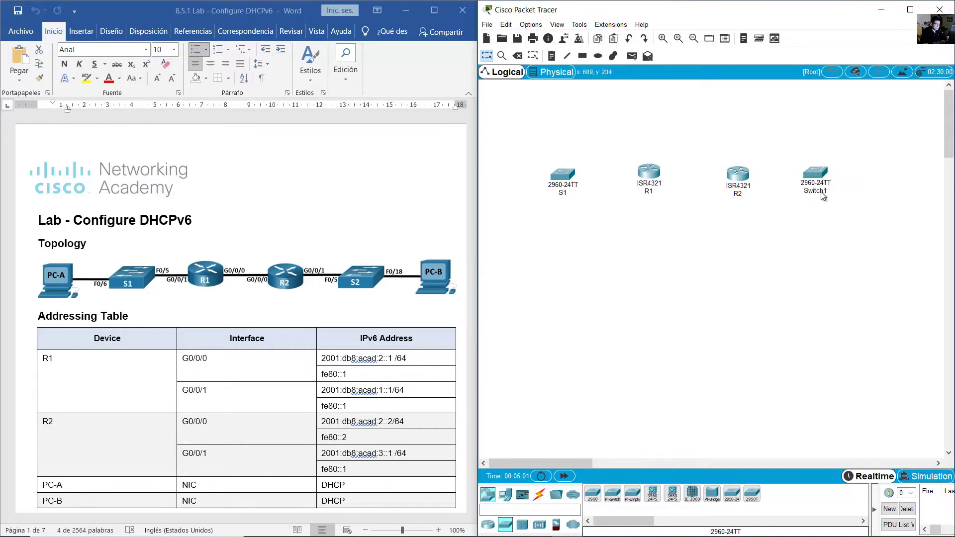
pyautogui.click(818, 192)
pyautogui.write('2')
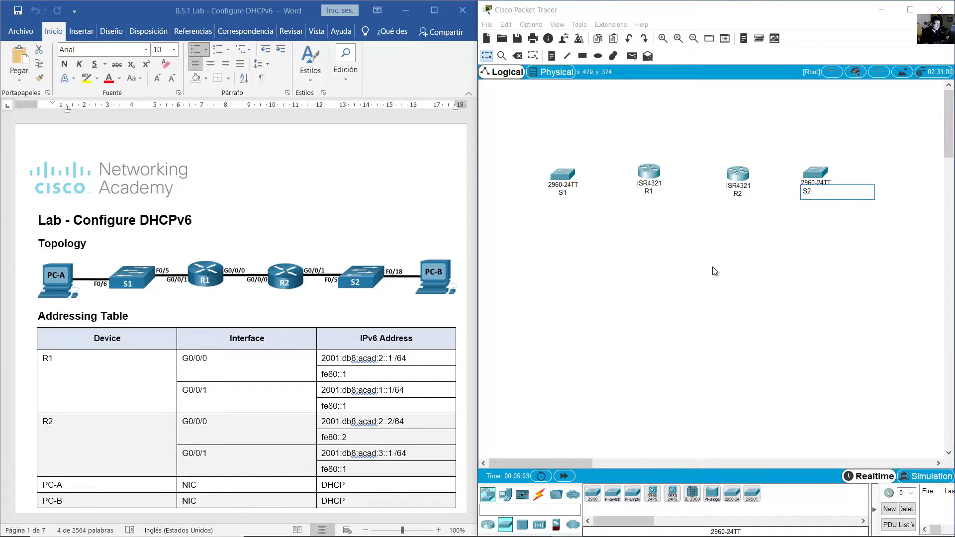
pyautogui.press('Return')
# - Place a PC to the left of S1 and name it PC-A
pyautogui.click(506, 494)
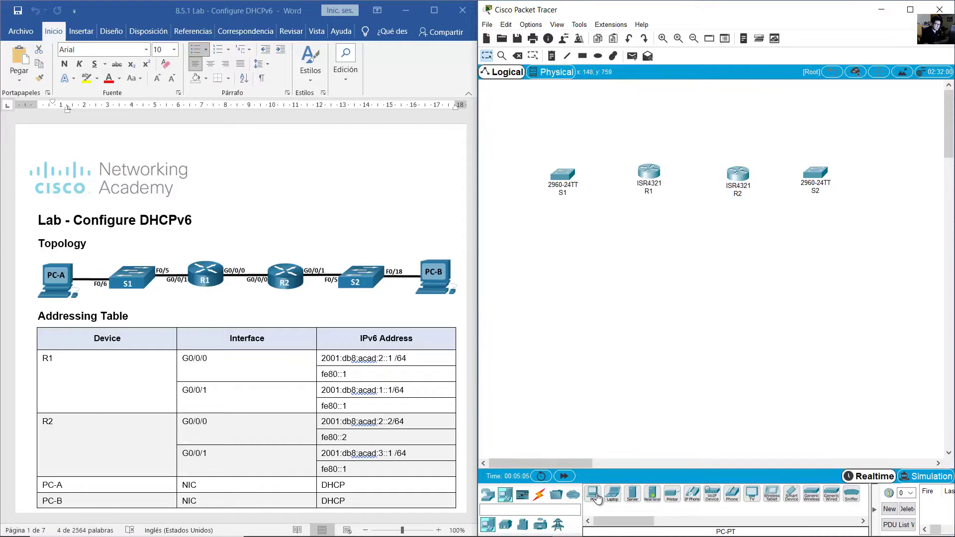
pyautogui.click(592, 493)
pyautogui.click(504, 175)
pyautogui.click(504, 198)
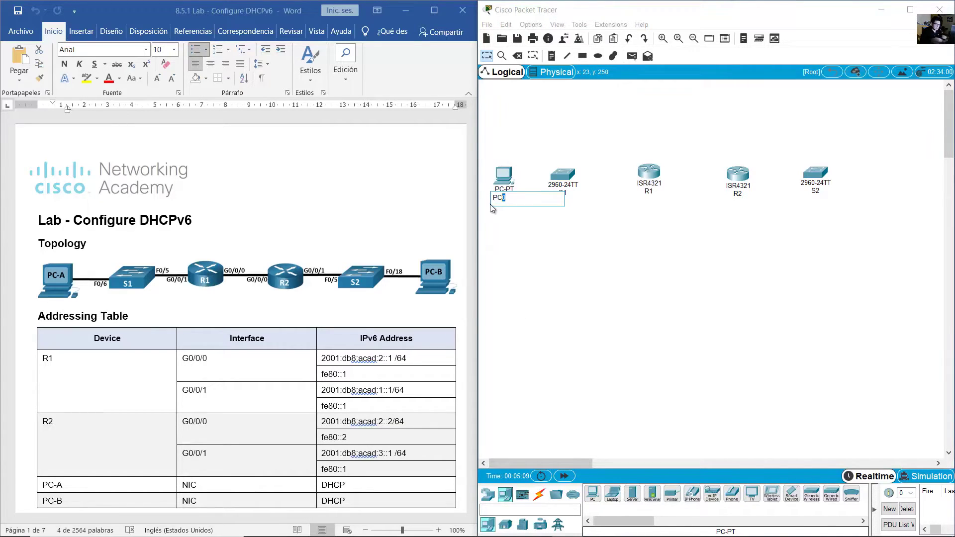
pyautogui.write('-A')
pyautogui.press('Return')
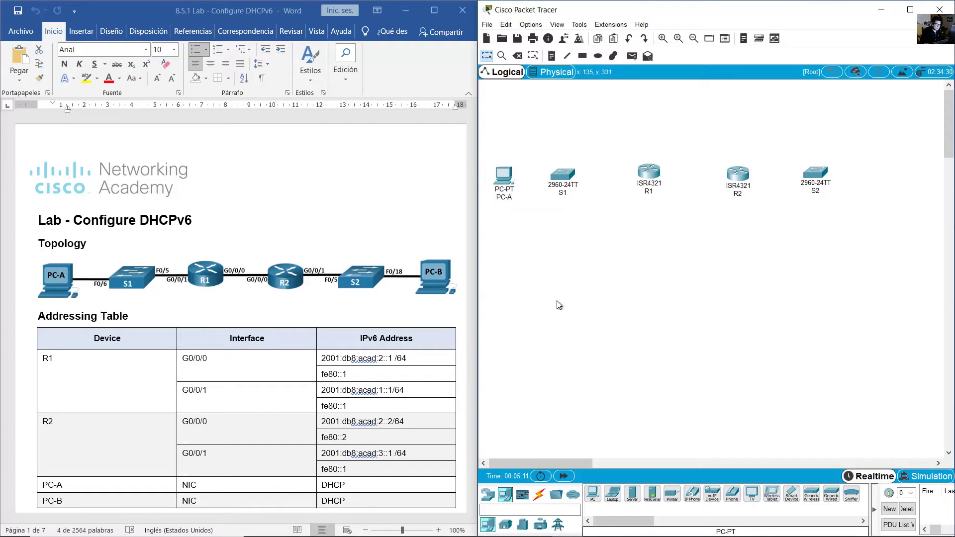
# - Add a second PC to the right of S2 and name it PC-B
pyautogui.click(593, 493)
pyautogui.click(909, 172)
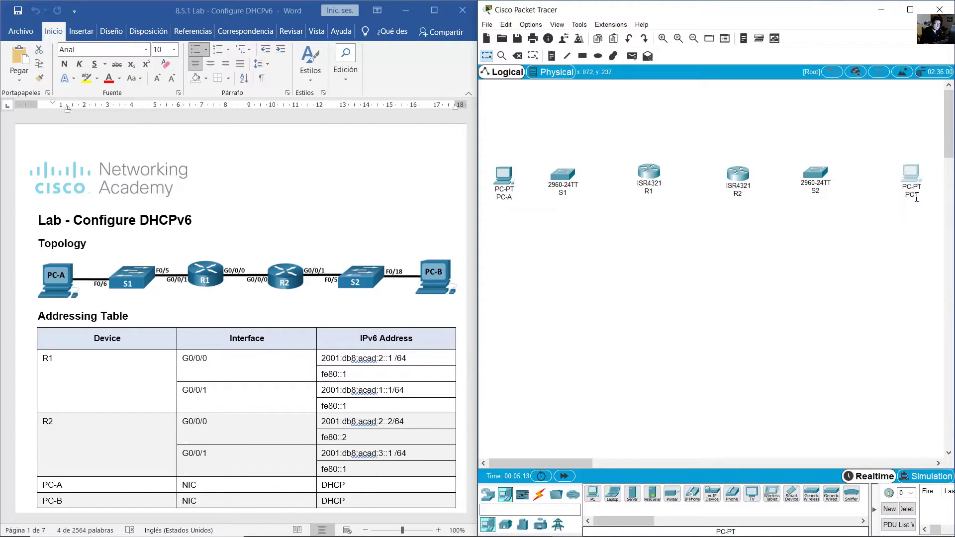
pyautogui.click(911, 197)
pyautogui.write('-B')
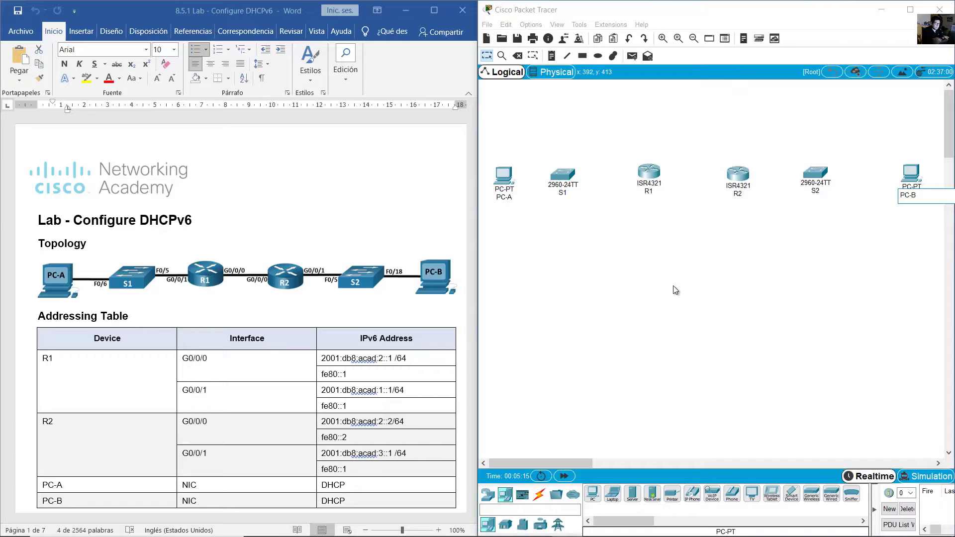
pyautogui.press('Return')
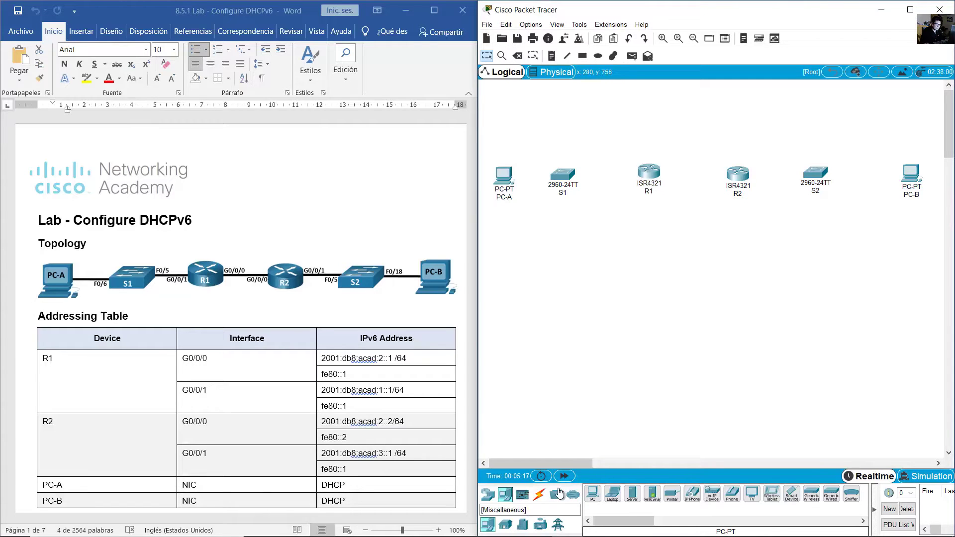
# - Connect R1 GigabitEthernet0/0/0 to R2 GigabitEthernet0/0/0 with a copper straight-through cable
pyautogui.click(539, 494)
pyautogui.click(632, 494)
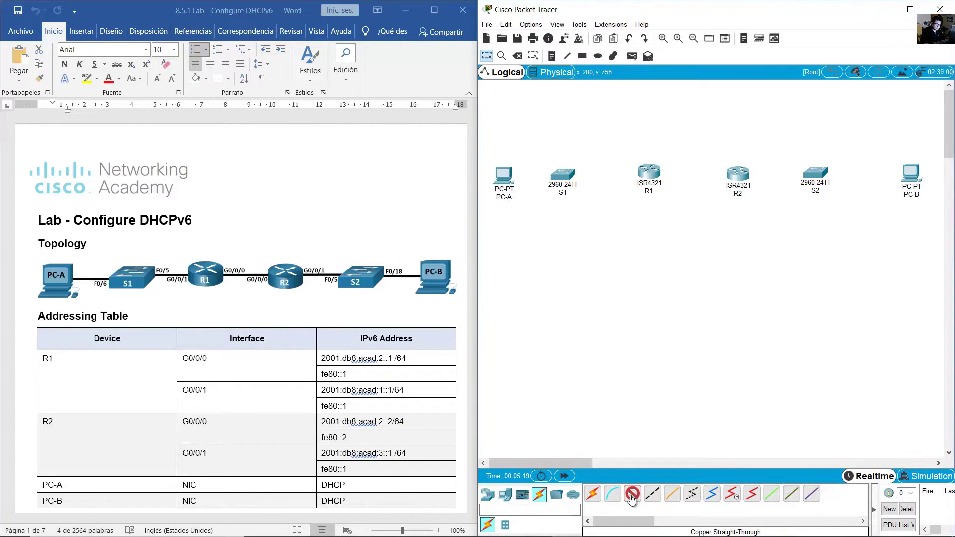
pyautogui.click(649, 170)
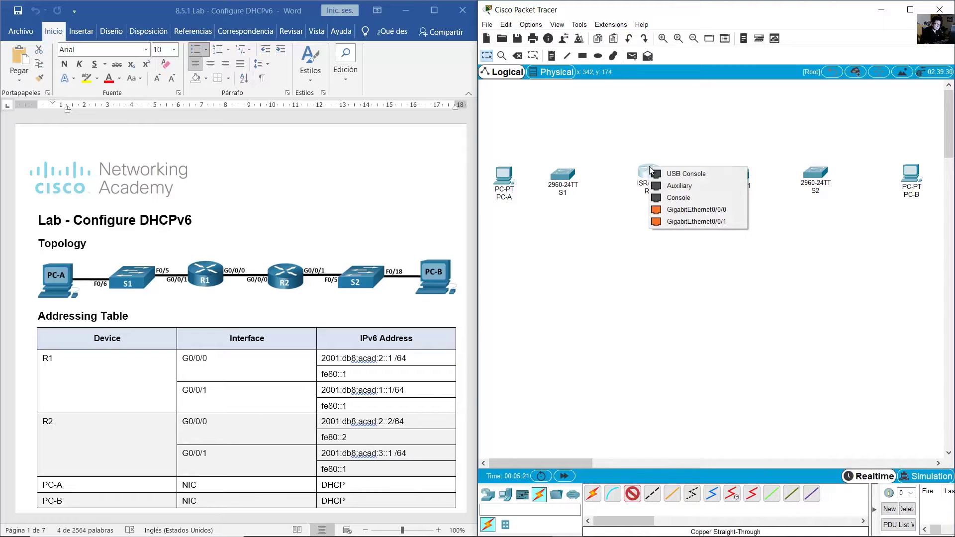
pyautogui.click(711, 210)
pyautogui.click(739, 175)
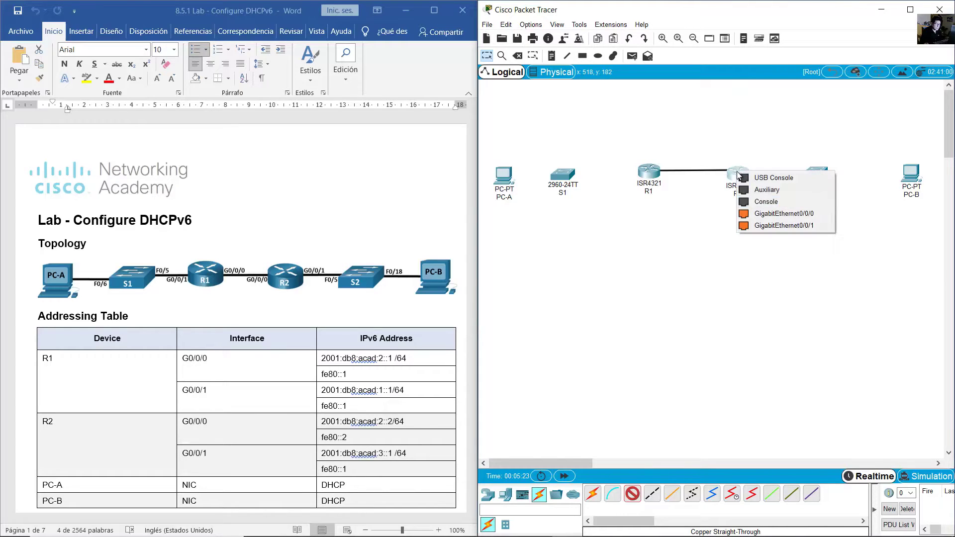
pyautogui.click(783, 214)
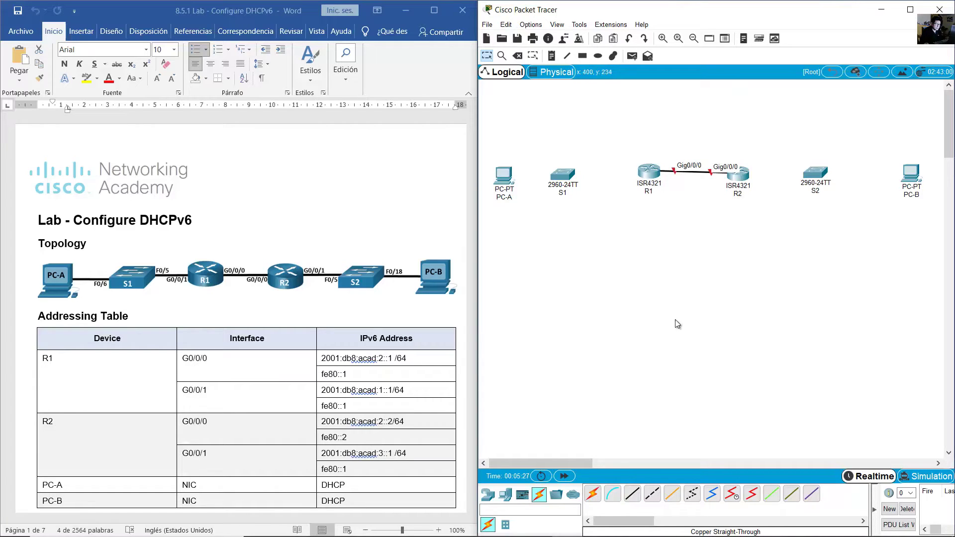
# - Connect R1 GigabitEthernet0/0/1 to S1 FastEthernet0/5 with a copper straight-through cable
pyautogui.click(631, 492)
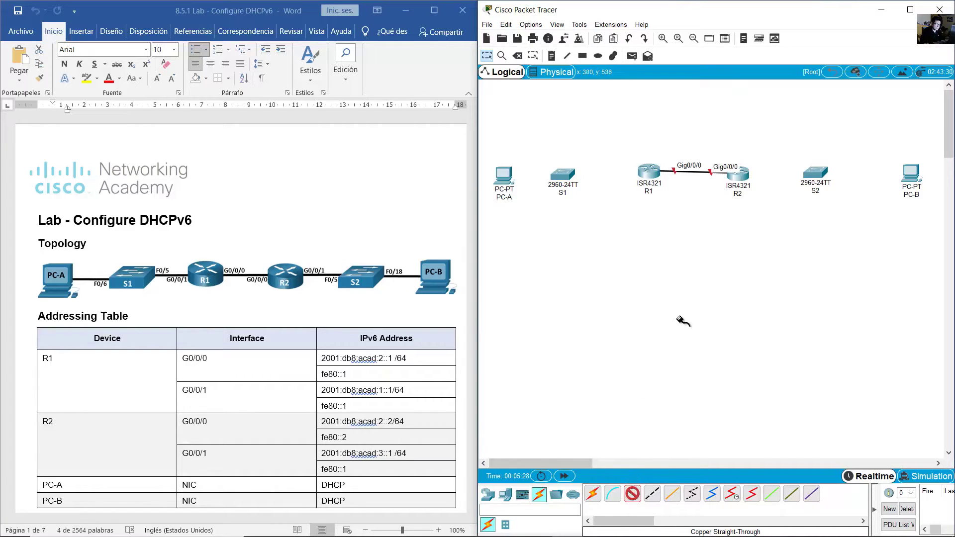
pyautogui.click(650, 170)
pyautogui.click(697, 210)
pyautogui.click(562, 175)
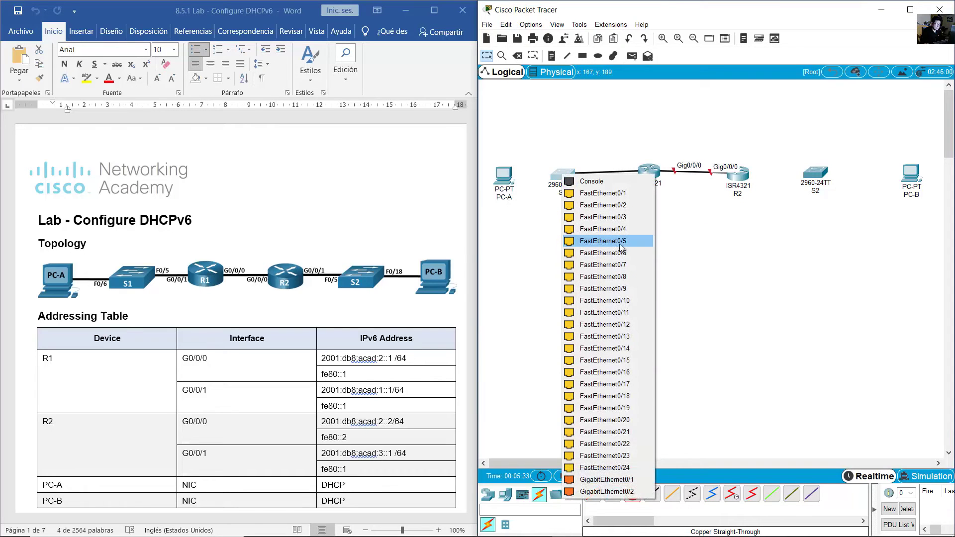
pyautogui.click(597, 241)
# - Connect S1 FastEthernet0/6 to PC-A's network port with a copper straight-through cable
pyautogui.click(631, 492)
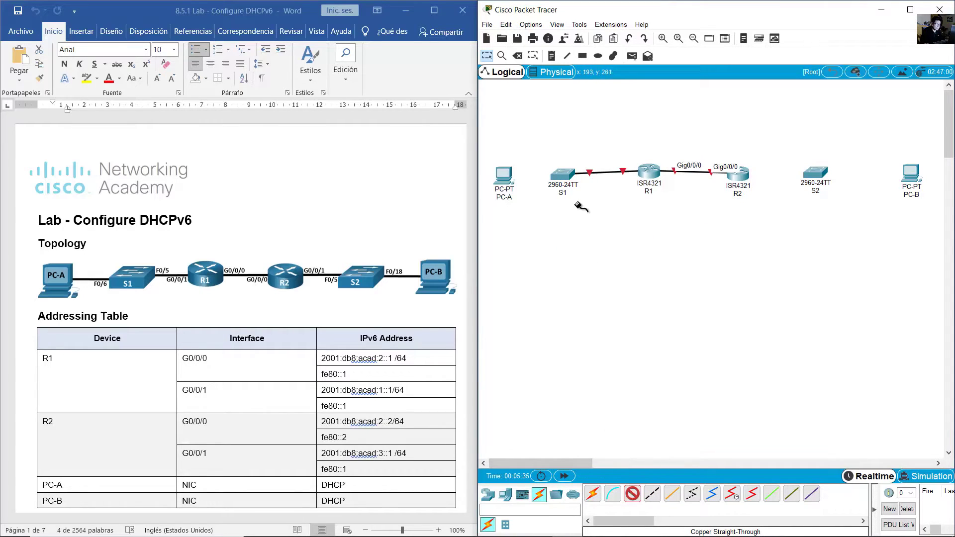
pyautogui.click(577, 181)
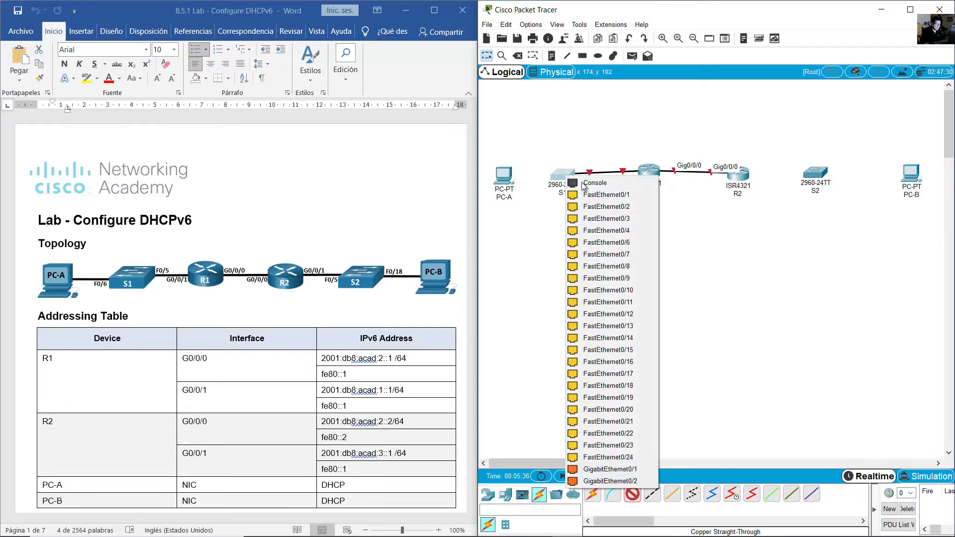
pyautogui.click(632, 242)
pyautogui.click(507, 182)
pyautogui.click(542, 216)
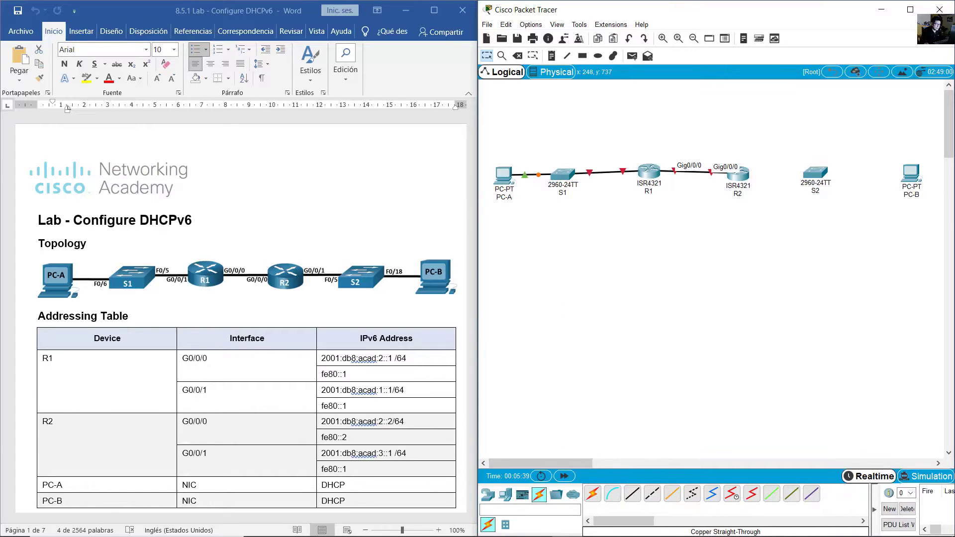
# - Connect R2 GigabitEthernet0/0/1 to S2 FastEthernet0/5 with a copper straight-through cable
pyautogui.click(636, 497)
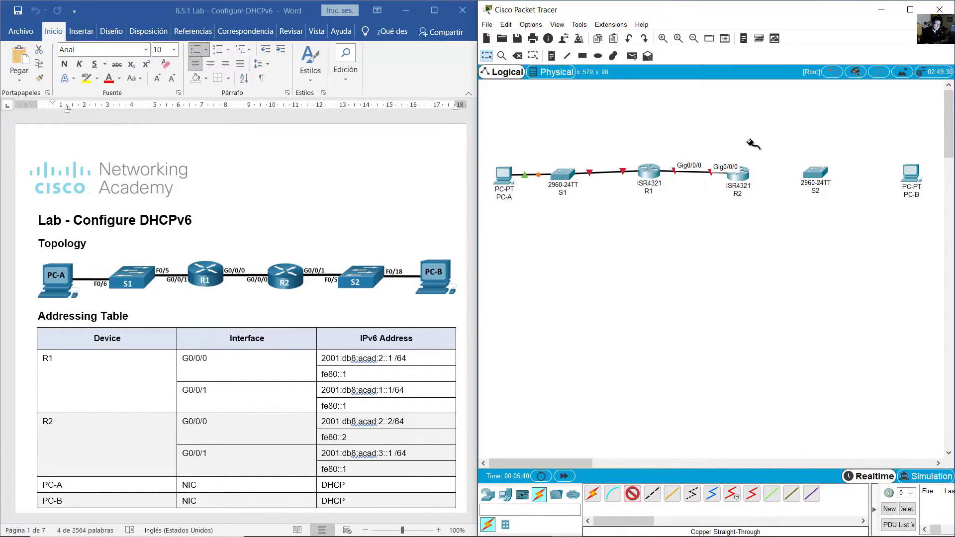
pyautogui.click(741, 172)
pyautogui.click(805, 214)
pyautogui.click(821, 176)
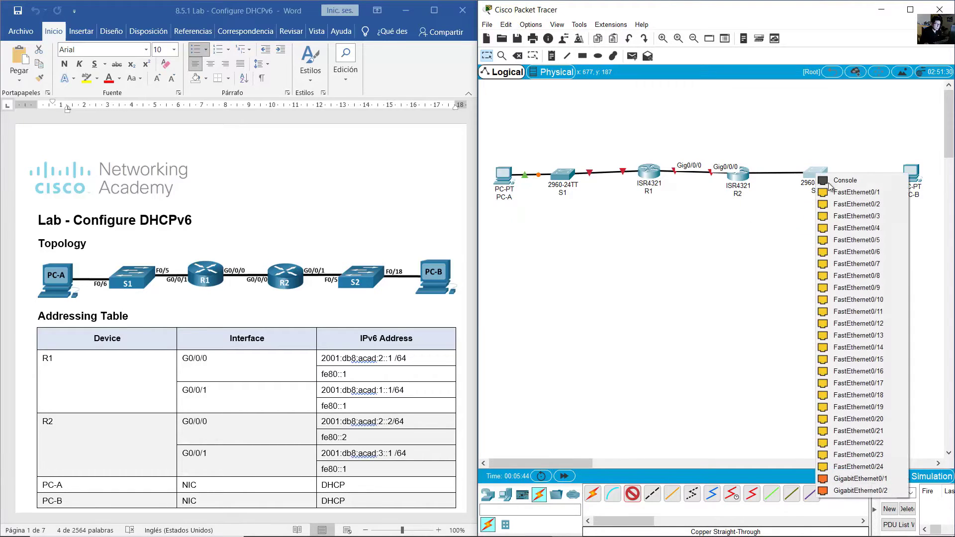
pyautogui.click(862, 239)
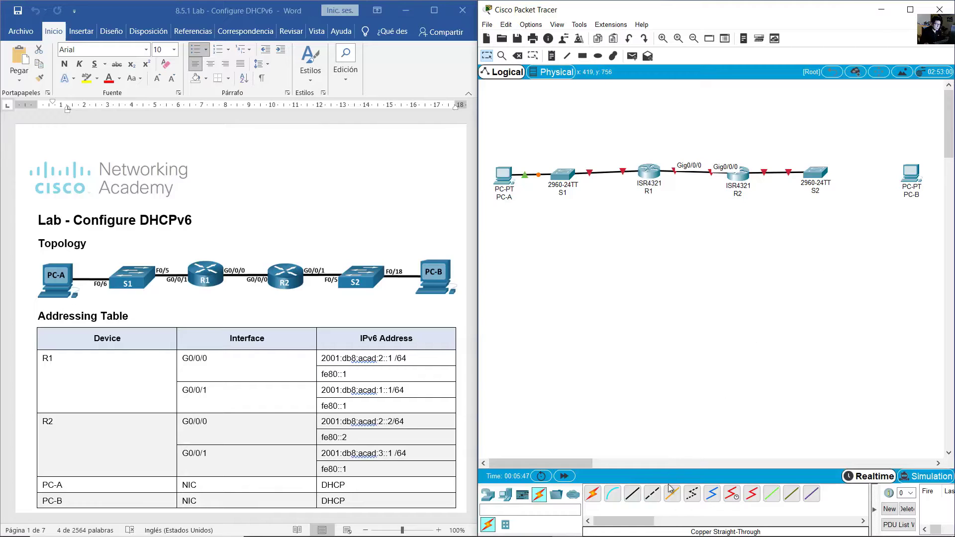
# - Connect S2 FastEthernet0/18 to PC-B's network port with a copper straight-through cable
pyautogui.click(632, 494)
pyautogui.click(816, 174)
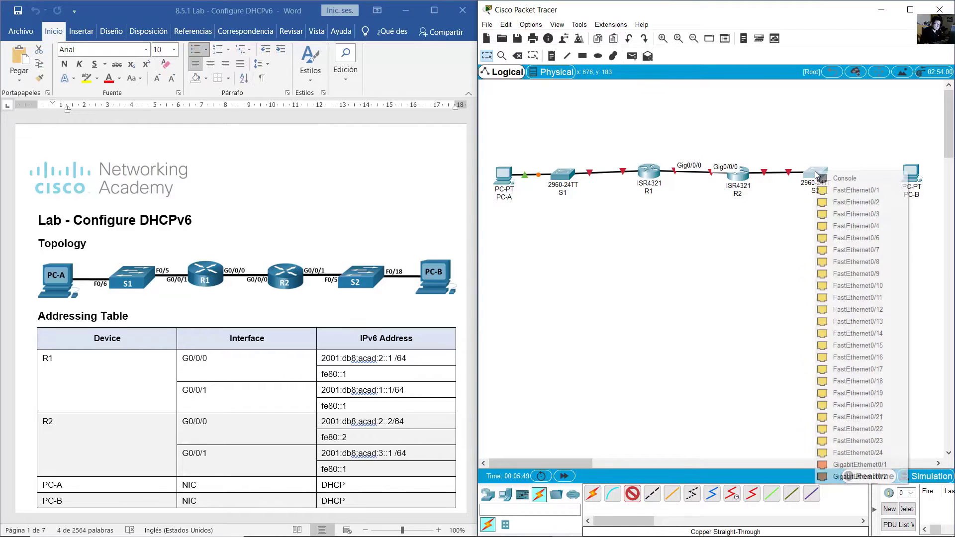
pyautogui.click(858, 381)
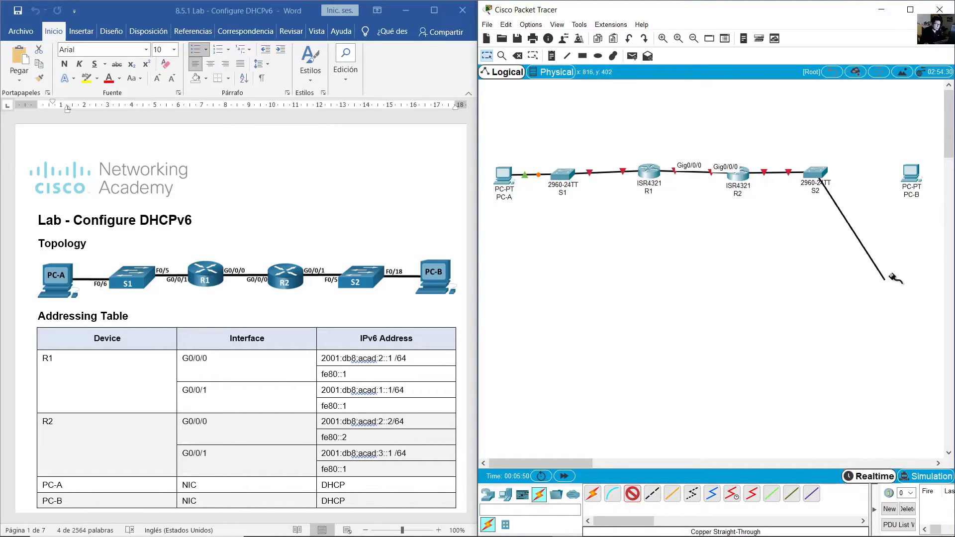
pyautogui.click(909, 177)
pyautogui.click(921, 217)
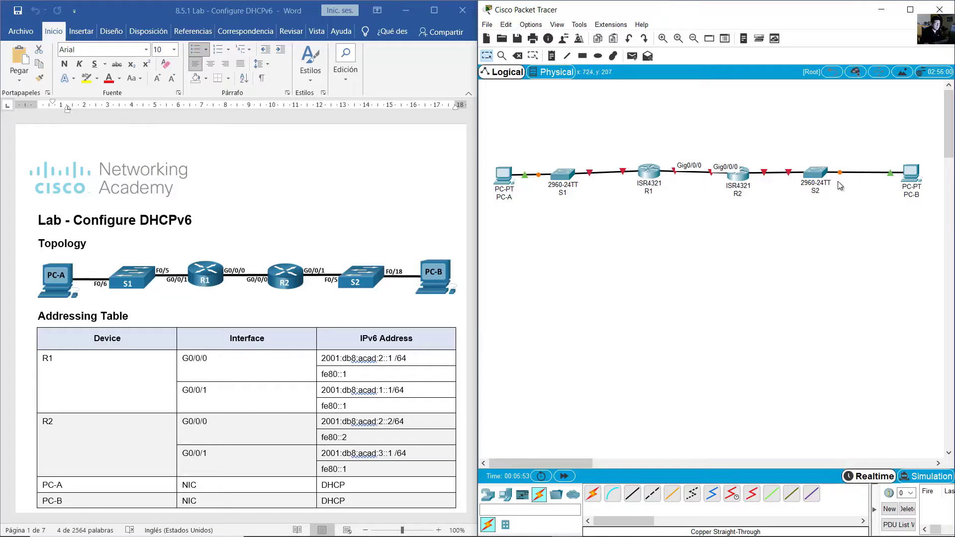
# - Shift S2, R2, R1 and S1 slightly so the devices line up in a row between the two PCs
pyautogui.moveTo(818, 176); pyautogui.dragTo(824, 178)
pyautogui.moveTo(750, 179); pyautogui.dragTo(752, 182)
pyautogui.moveTo(649, 172); pyautogui.dragTo(655, 178)
pyautogui.moveTo(565, 179); pyautogui.dragTo(568, 184)
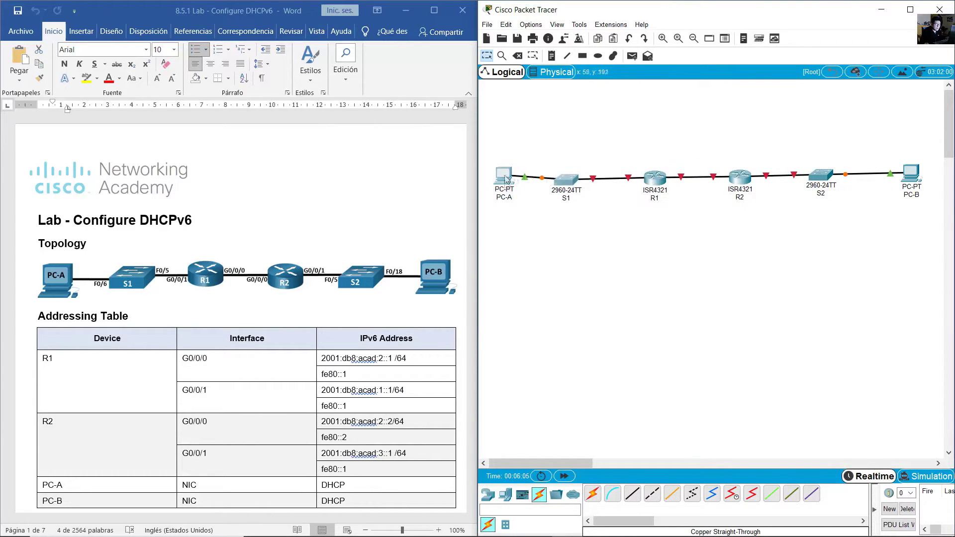
# - Examine the lab document's Addressing Table, including the IPv6 addresses assigned to R1's G0/0/0 interface
pyautogui.moveTo(502, 175); pyautogui.dragTo(497, 182)
pyautogui.scroll(-2, 255, 350)
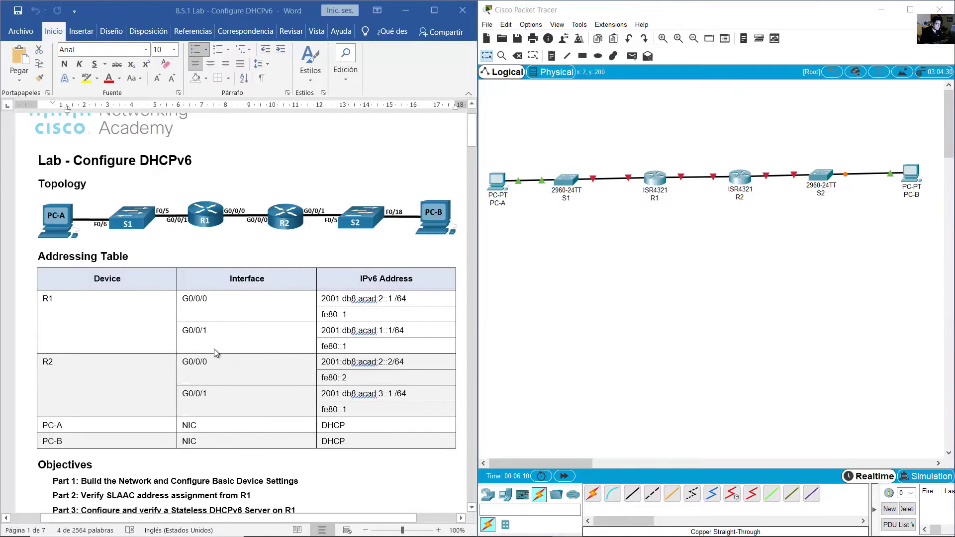
pyautogui.click(188, 340)
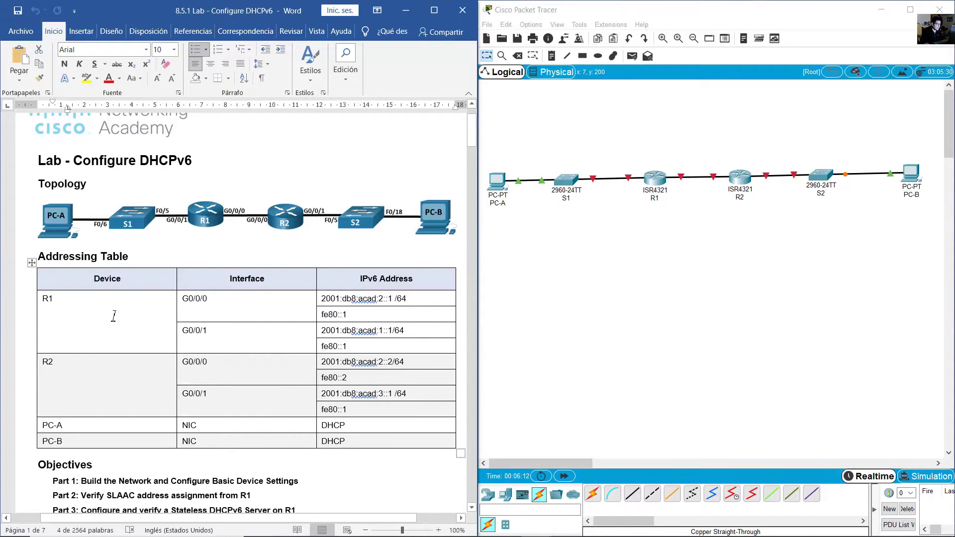
pyautogui.moveTo(85, 255); pyautogui.dragTo(411, 442)
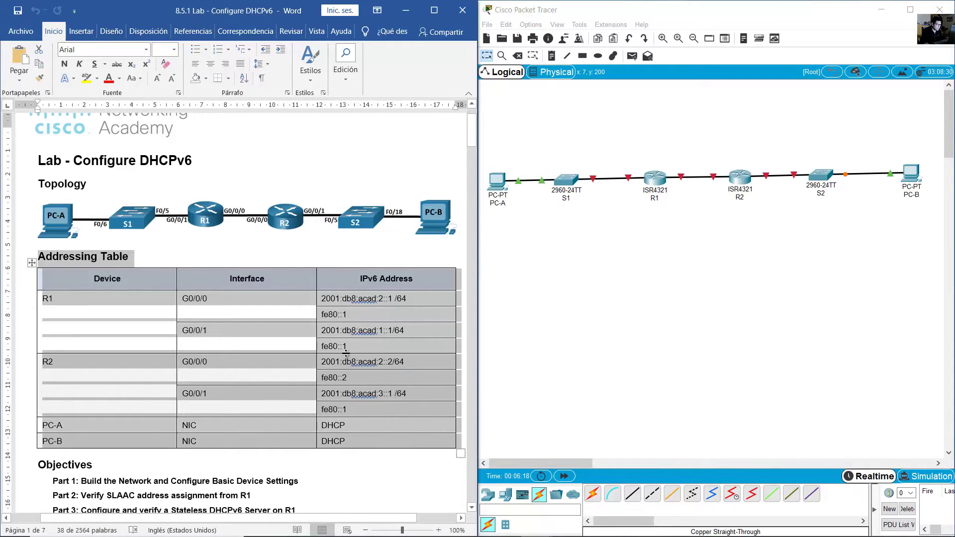
pyautogui.click(337, 314)
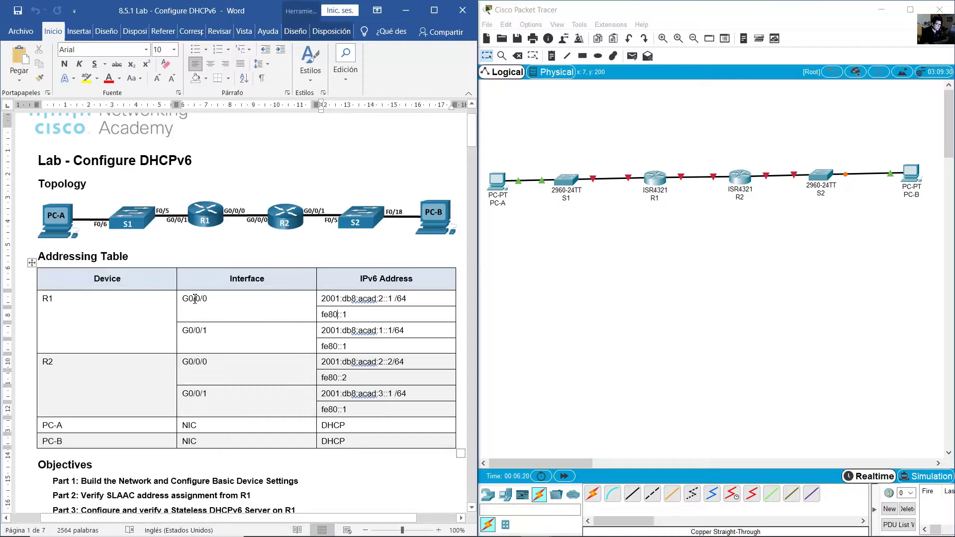
pyautogui.moveTo(184, 302); pyautogui.dragTo(417, 313)
pyautogui.moveTo(77, 299); pyautogui.dragTo(75, 300)
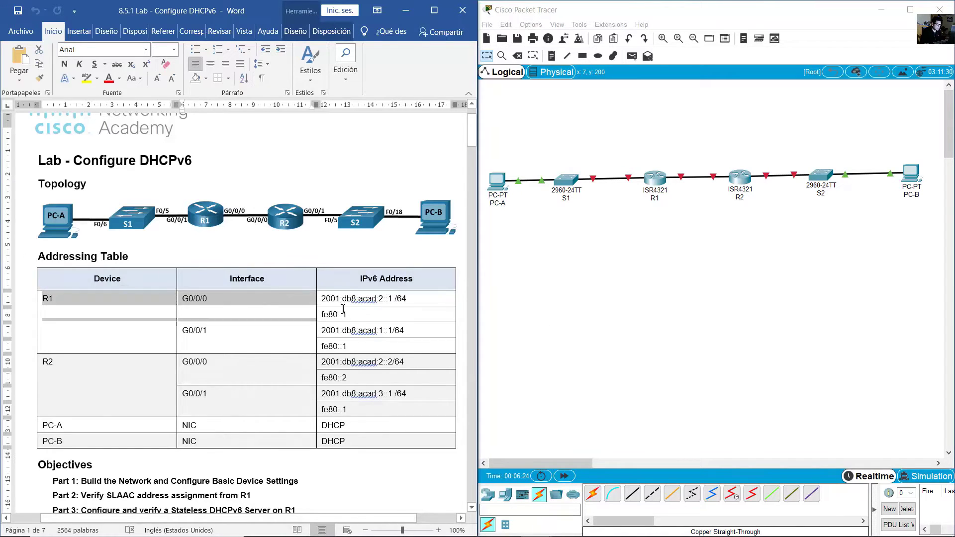
# - Place a note reading 2001:db8:acad:2::/64 above the link between R1 and R2 in the Packet Tracer workspace
pyautogui.click(662, 260)
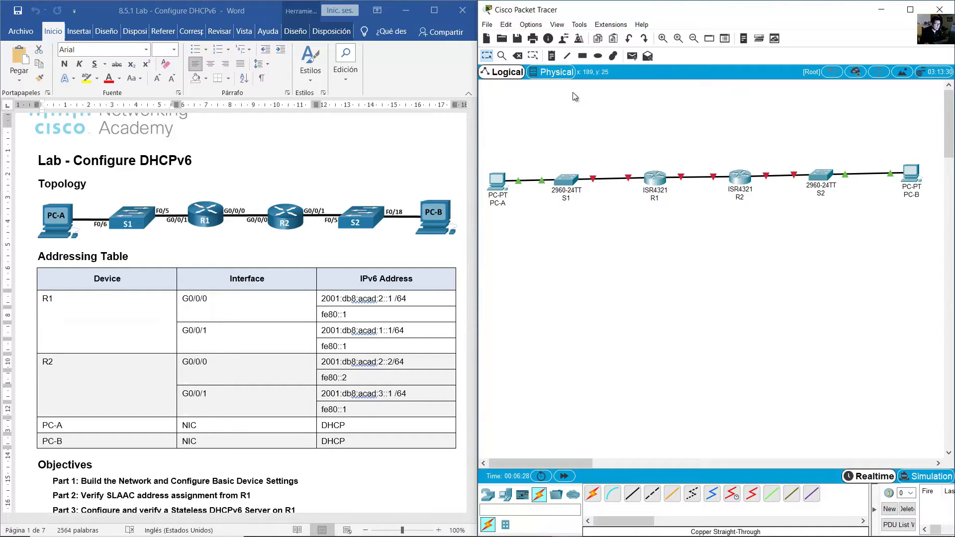
pyautogui.click(552, 56)
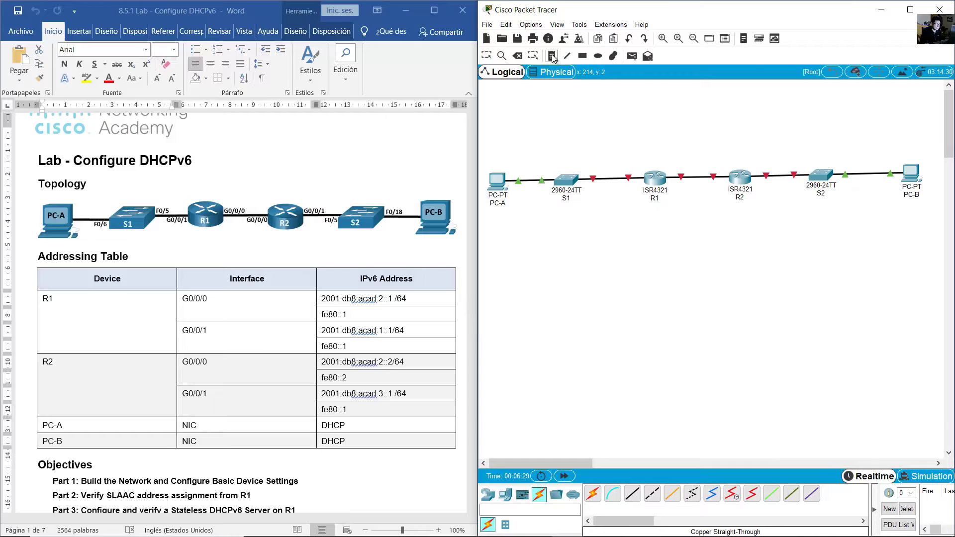
pyautogui.click(653, 145)
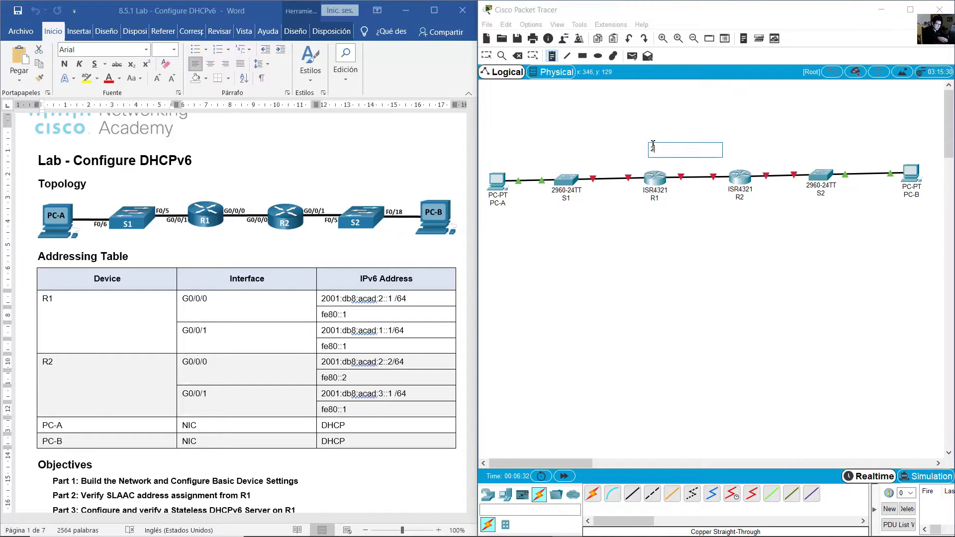
pyautogui.write('29')
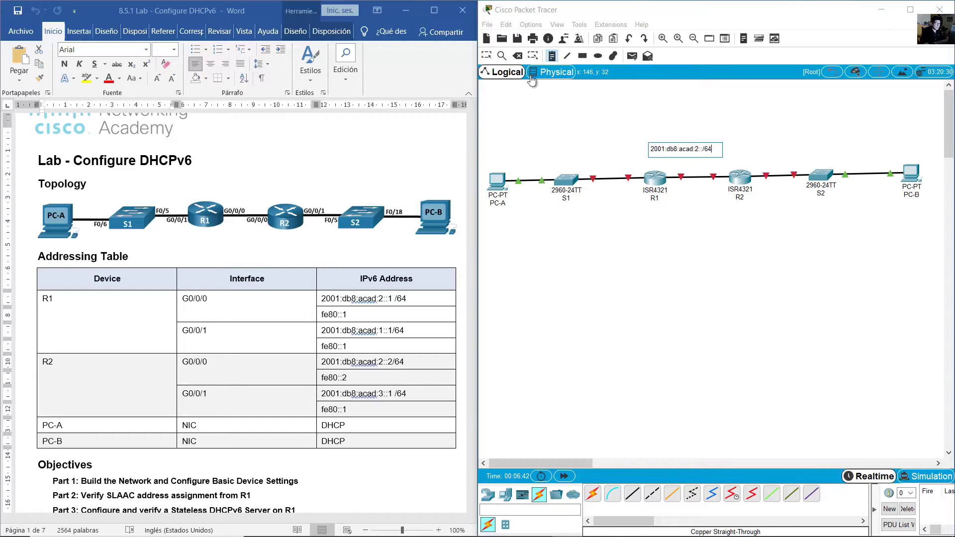
pyautogui.click(486, 56)
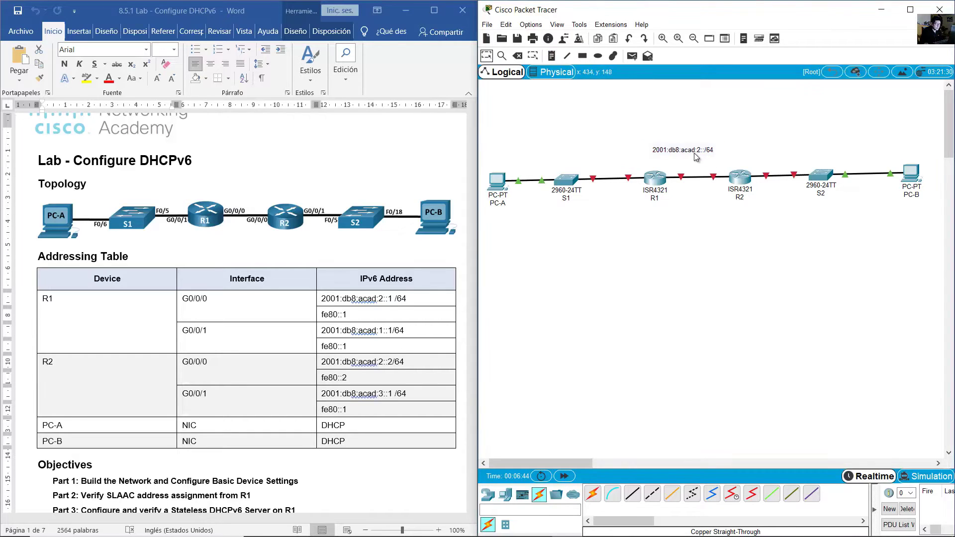
pyautogui.moveTo(694, 152); pyautogui.dragTo(702, 157)
# - Nudge S1, PC-A and R1 into line and lower the 2001:db8:acad:2::/64 note to just above the R1–R2 link
pyautogui.moveTo(567, 181); pyautogui.dragTo(566, 177)
pyautogui.moveTo(497, 182); pyautogui.dragTo(499, 177)
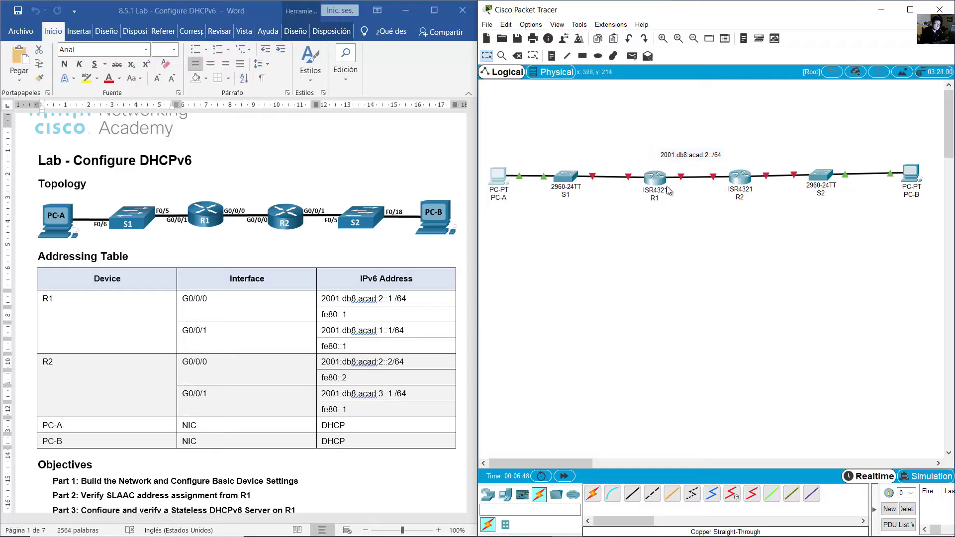
pyautogui.moveTo(658, 181); pyautogui.dragTo(657, 181)
pyautogui.moveTo(567, 178); pyautogui.dragTo(566, 181)
pyautogui.moveTo(500, 181); pyautogui.dragTo(498, 184)
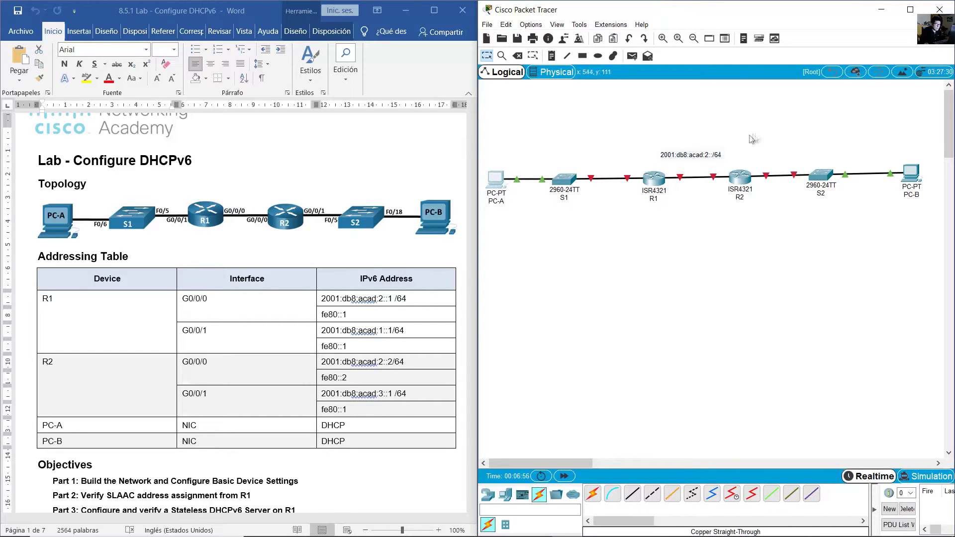
pyautogui.moveTo(690, 154); pyautogui.dragTo(693, 165)
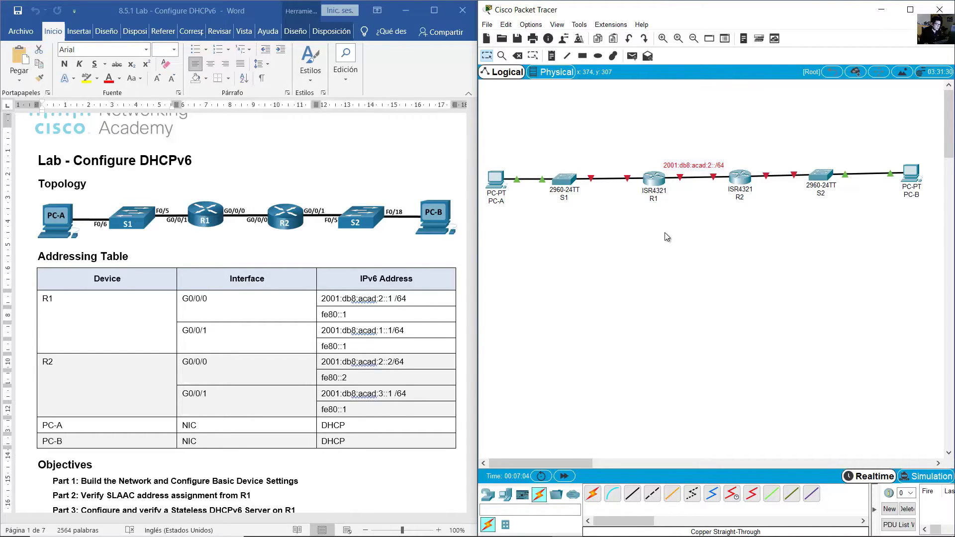
# - Duplicate the network note, place the copy above S1 and change its text to 2001:db8:acad:1::/64
pyautogui.hotkey('ctrl', 'v')
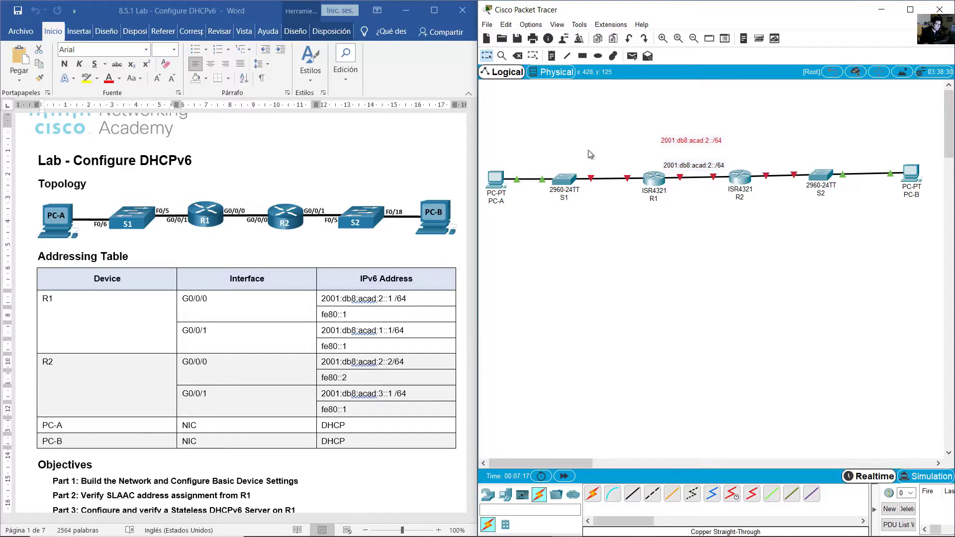
pyautogui.moveTo(590, 154)
pyautogui.mouseDown()
pyautogui.moveTo(601, 159)
pyautogui.moveTo(580, 164)
pyautogui.mouseUp()
pyautogui.click(585, 165)
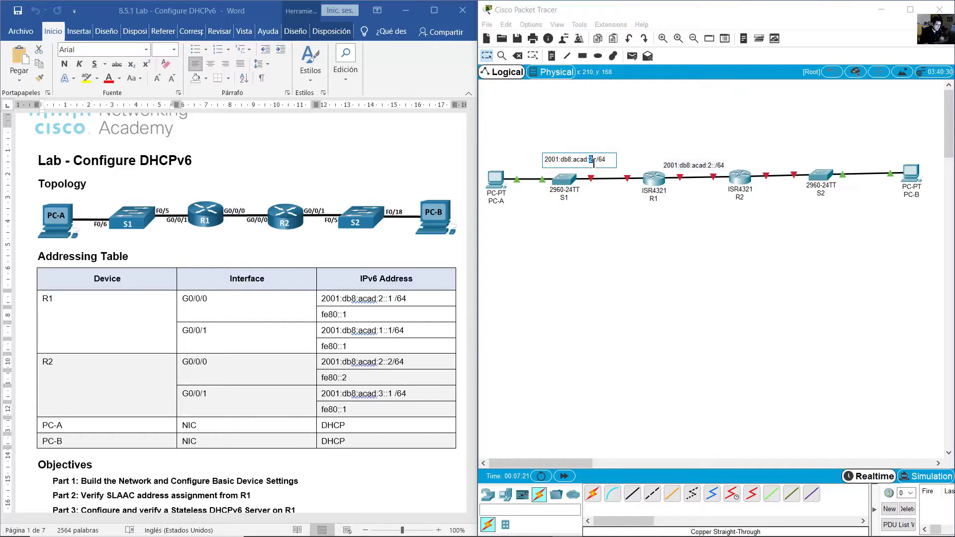
pyautogui.click(618, 143)
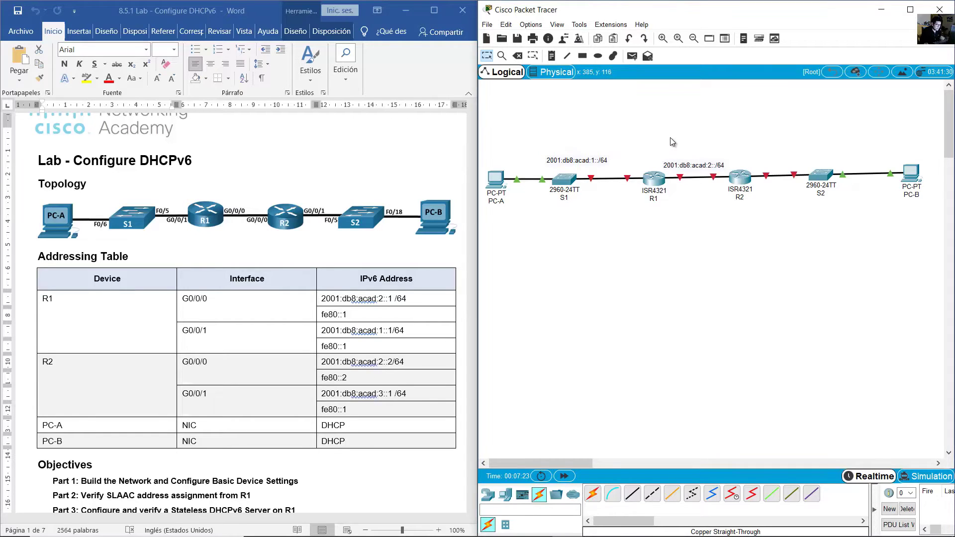
# - Place another copy of the network note above S2 and change its text to 2001:db8:acad:3::/64
pyautogui.hotkey('ctrl', 'v')
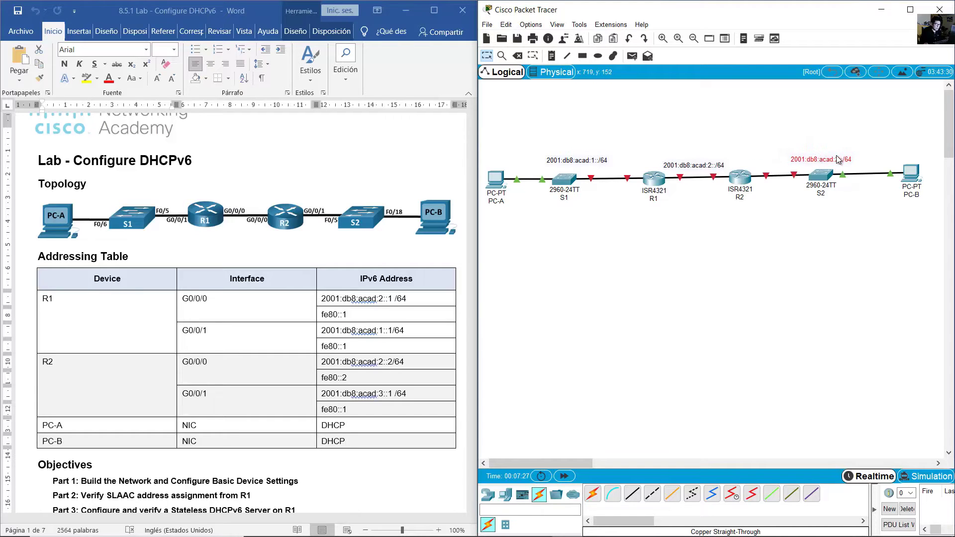
pyautogui.click(839, 159)
pyautogui.press('BackSpace')
pyautogui.write('3')
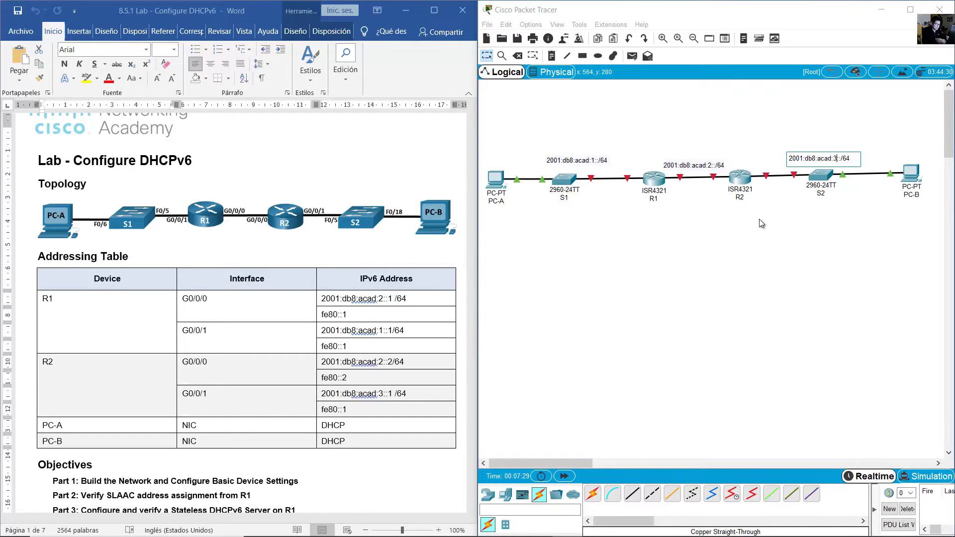
pyautogui.click(724, 229)
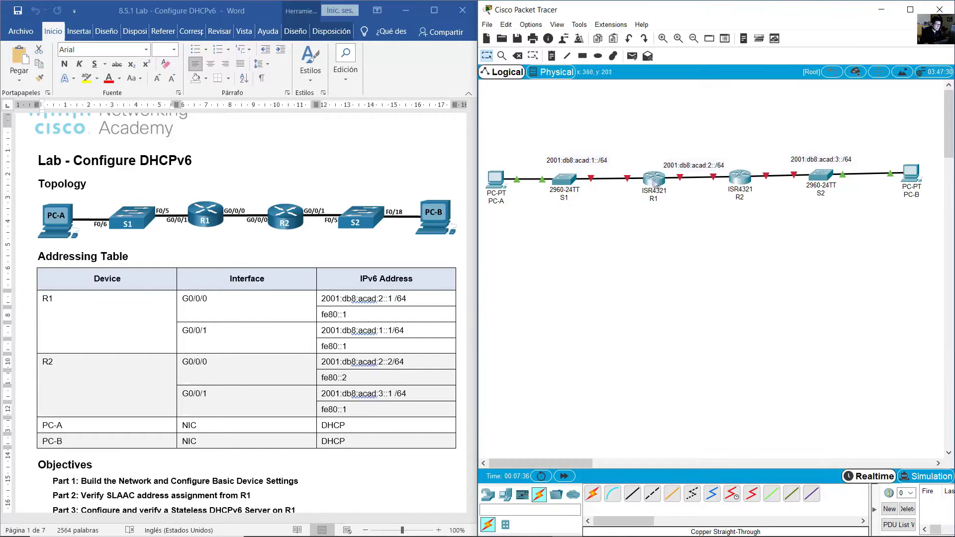
# - Shift R1, S1 and PC-A slightly to even out the spacing and alignment of the device row
pyautogui.moveTo(654, 179); pyautogui.dragTo(651, 179)
pyautogui.moveTo(573, 184); pyautogui.dragTo(580, 183)
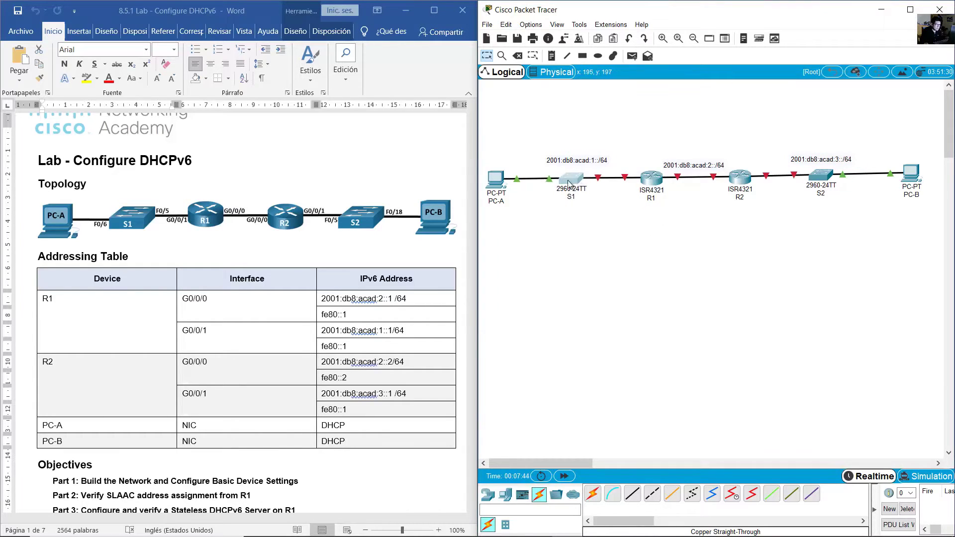
pyautogui.moveTo(501, 184); pyautogui.dragTo(505, 183)
# - Add a note reading ::1 below R1's end of the R1–R2 link and select that note
pyautogui.click(552, 56)
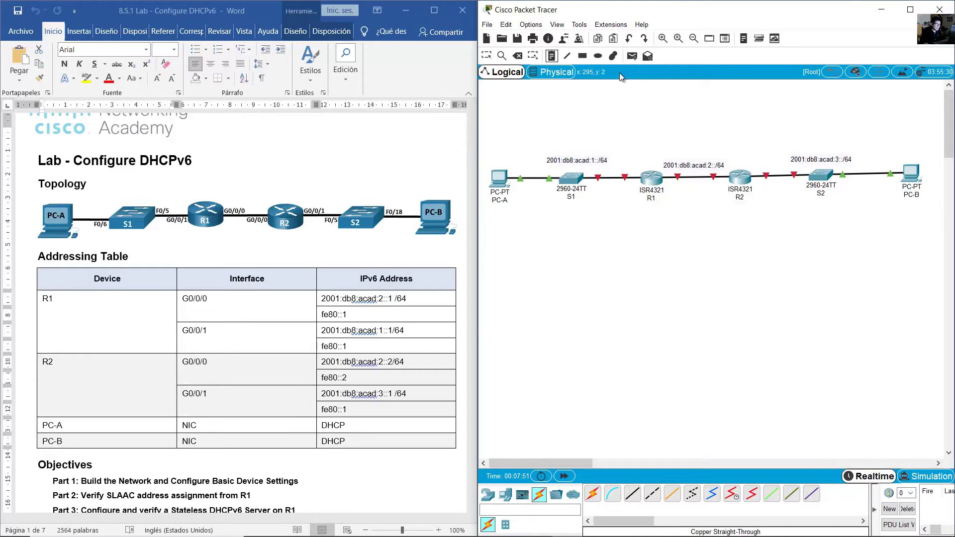
pyautogui.click(669, 194)
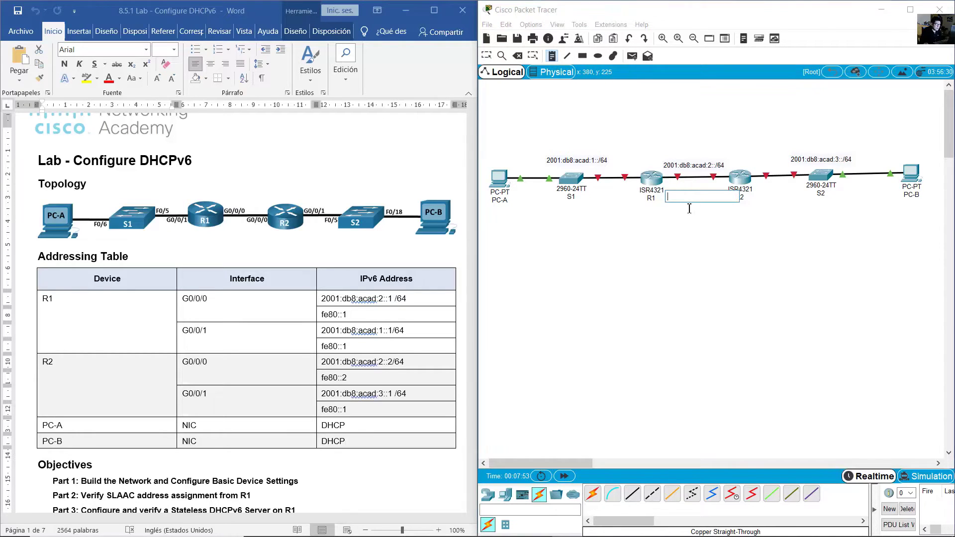
pyautogui.write('::1')
pyautogui.press('Escape')
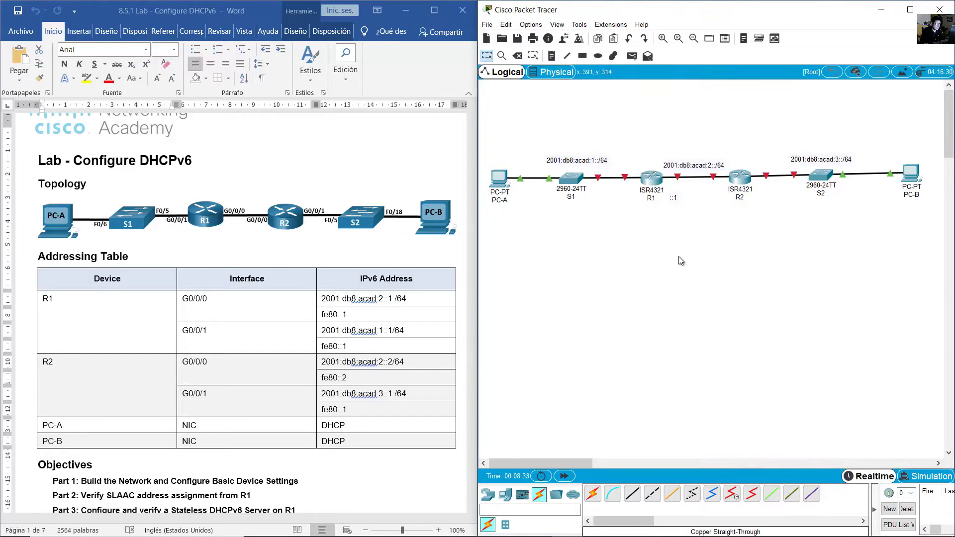
pyautogui.moveTo(682, 266); pyautogui.dragTo(659, 152)
pyautogui.click(663, 209)
# - Check the R1 and R2 G0/0/0 addresses in the lab table, then place a copied note at R2's end of the link reading ::2
pyautogui.click(387, 297)
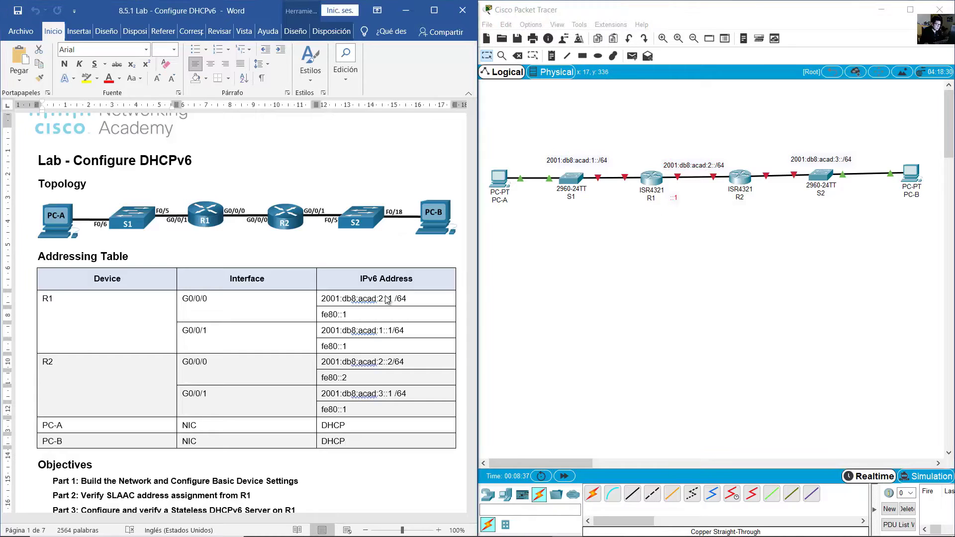
pyautogui.click(388, 299)
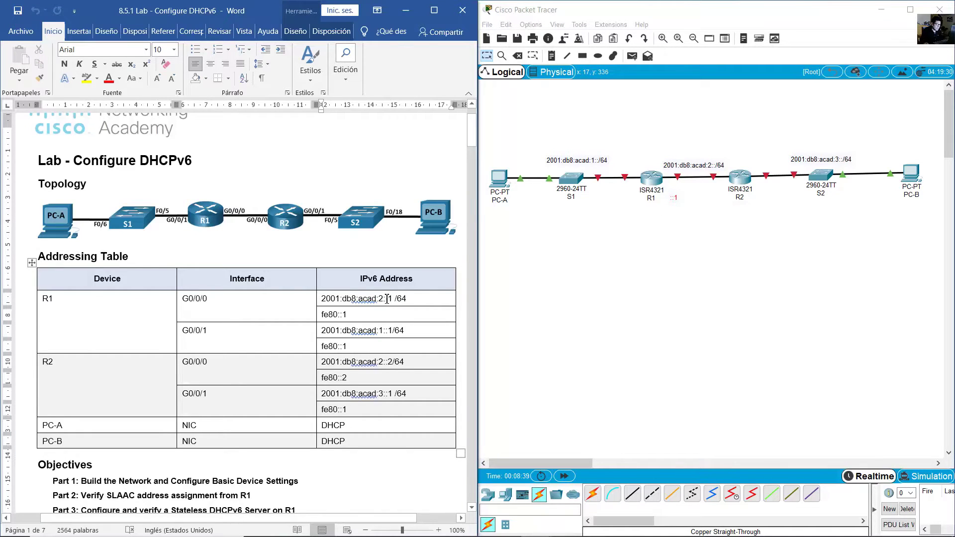
pyautogui.doubleClick(390, 300)
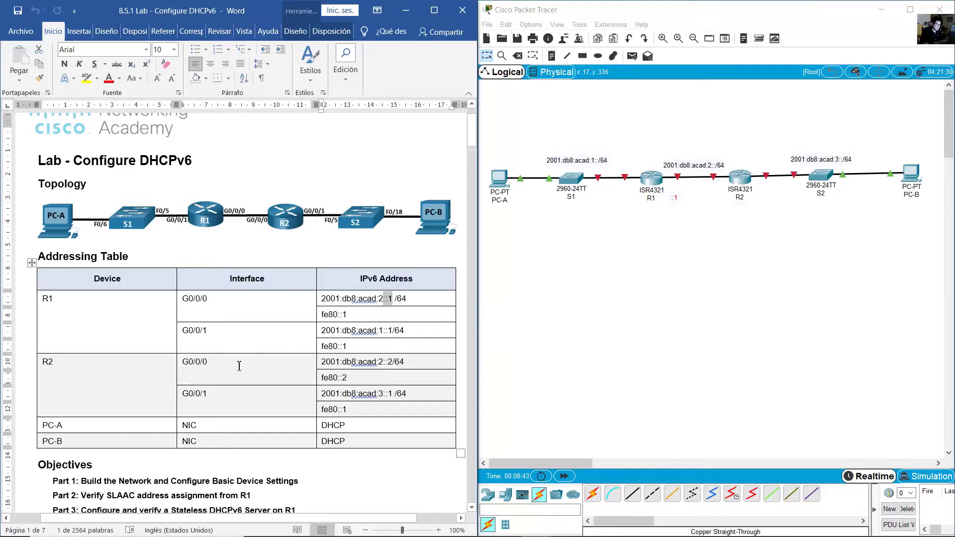
pyautogui.moveTo(211, 365); pyautogui.dragTo(143, 361)
pyautogui.click(387, 366)
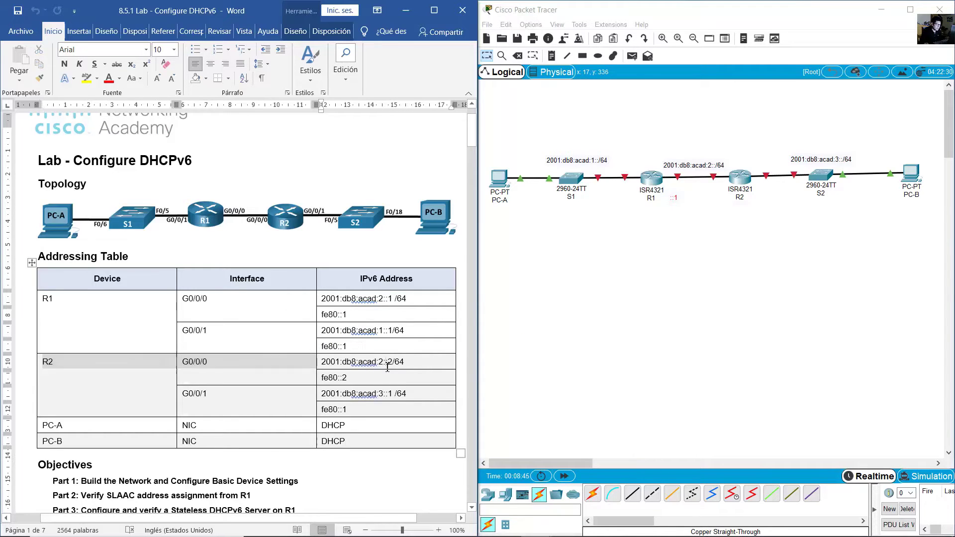
pyautogui.doubleClick(387, 366)
pyautogui.click(704, 199)
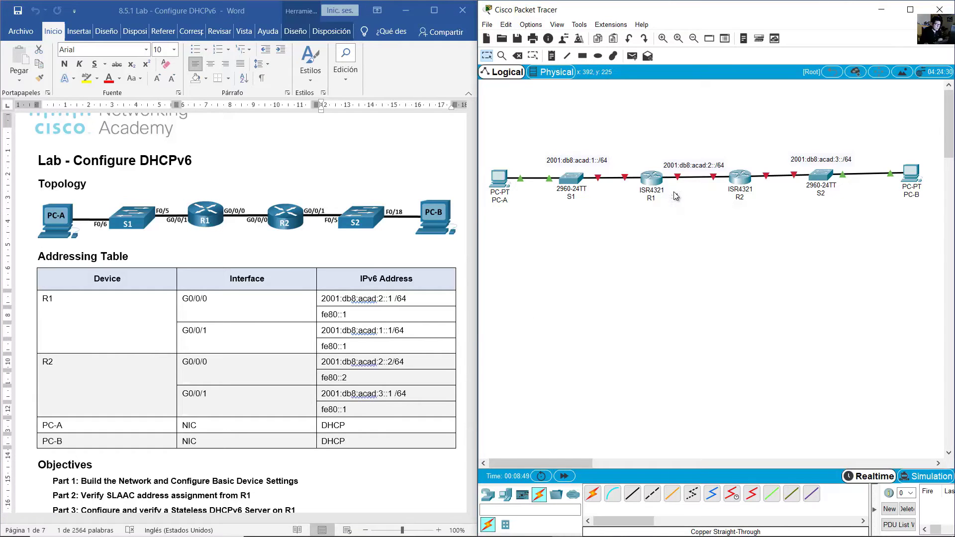
pyautogui.hotkey('ctrl', 'v')
pyautogui.moveTo(669, 174); pyautogui.dragTo(704, 191)
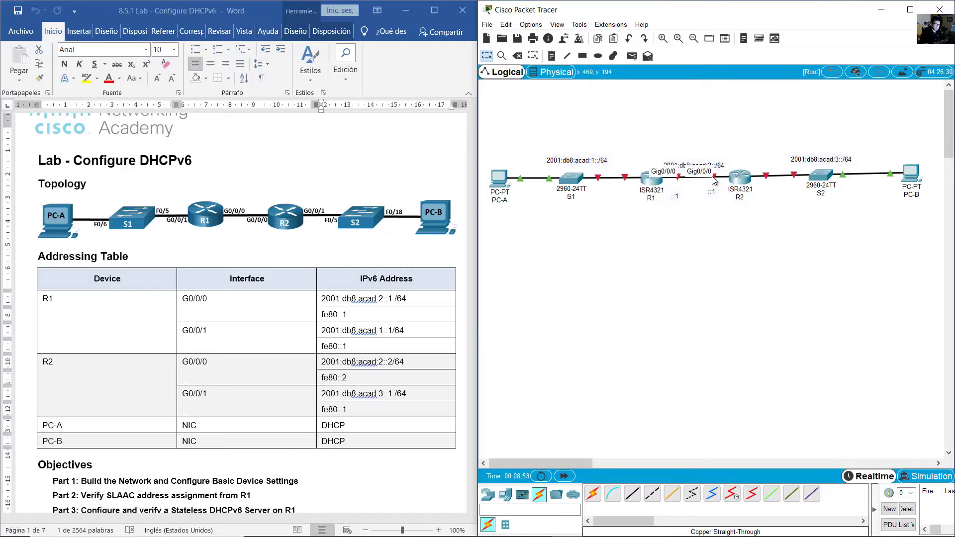
pyautogui.doubleClick(714, 194)
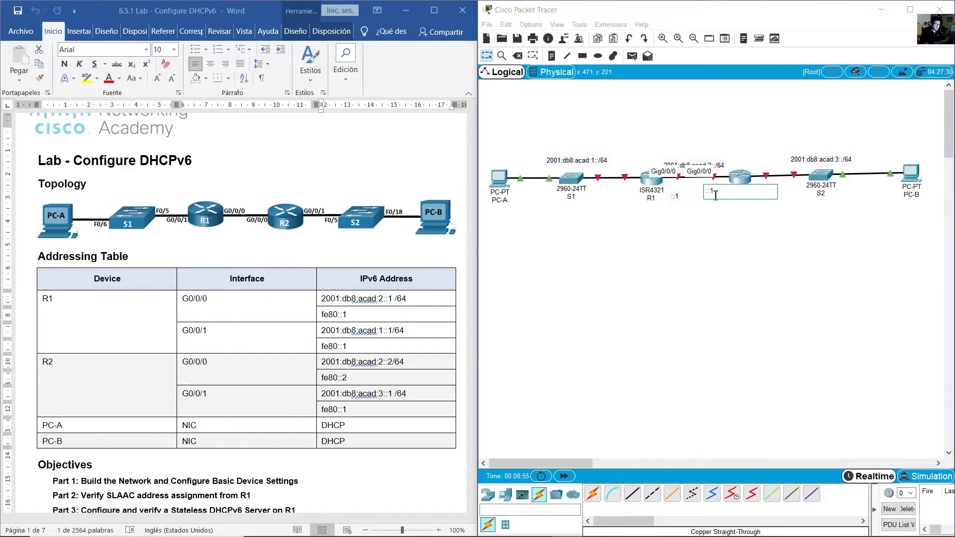
pyautogui.press('BackSpace')
pyautogui.write('2')
pyautogui.click(684, 227)
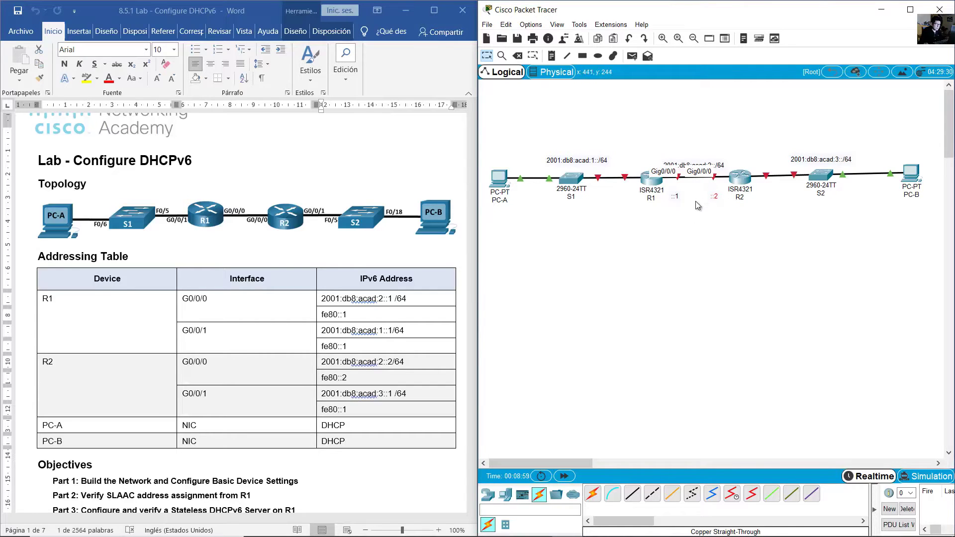
# - Adjust R1's ::1 note and place copies of it by the G0/0/1 interfaces of R1 and R2
pyautogui.moveTo(677, 197); pyautogui.dragTo(678, 200)
pyautogui.click(697, 254)
pyautogui.hotkey('ctrl', 'v')
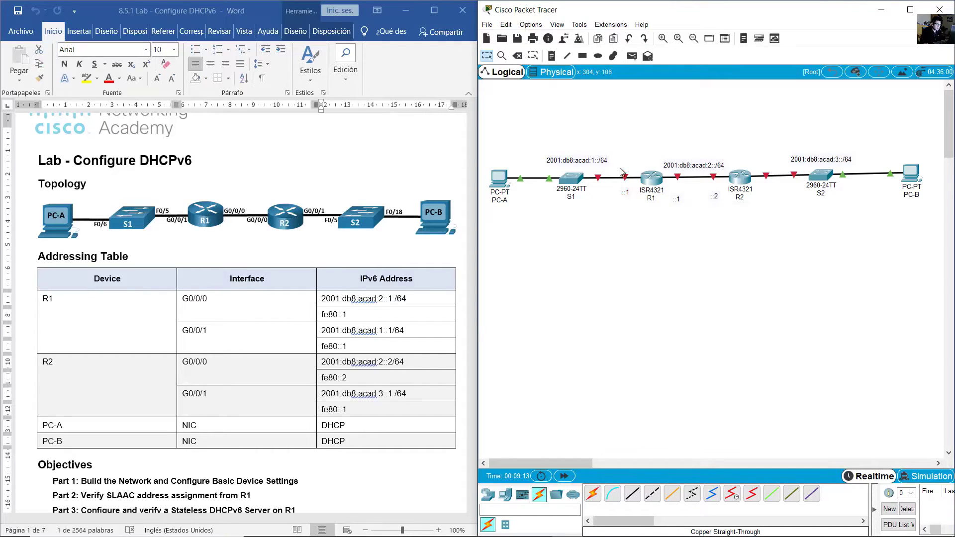
pyautogui.moveTo(626, 179)
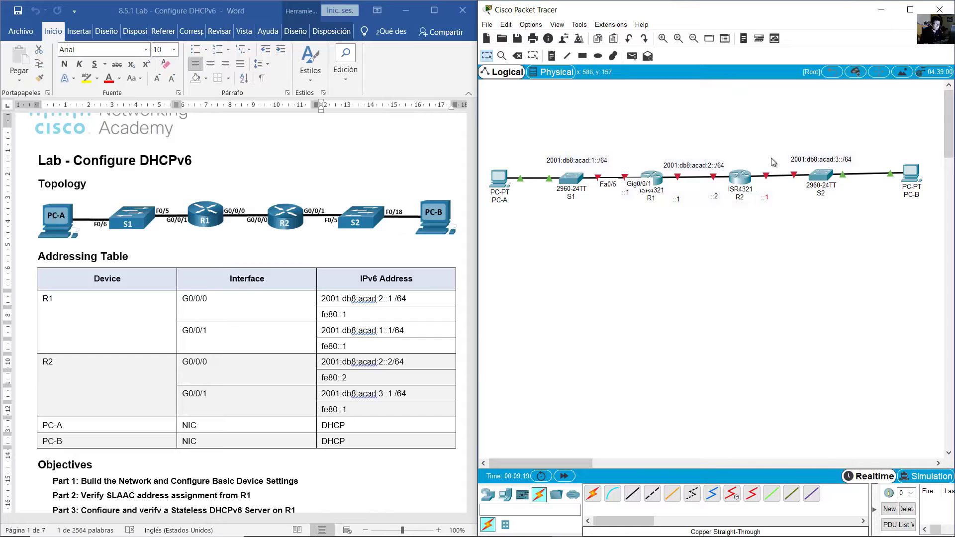
pyautogui.moveTo(768, 179)
pyautogui.moveTo(746, 232); pyautogui.dragTo(691, 269)
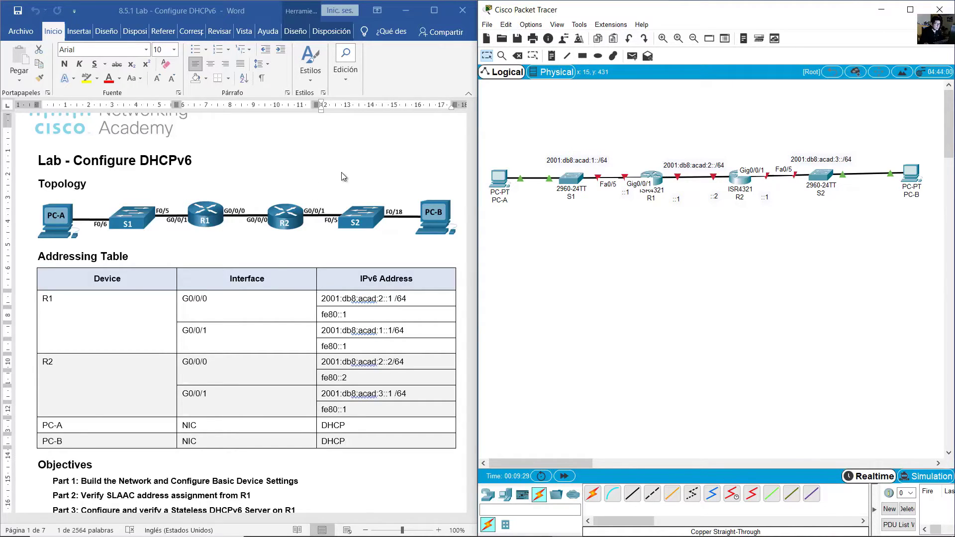
# - Read the Background / Scenario section of the Word lab document, covering the three ways to assign IPv6 global unicast addresses dynamically
pyautogui.scroll(-13, 341, 172)
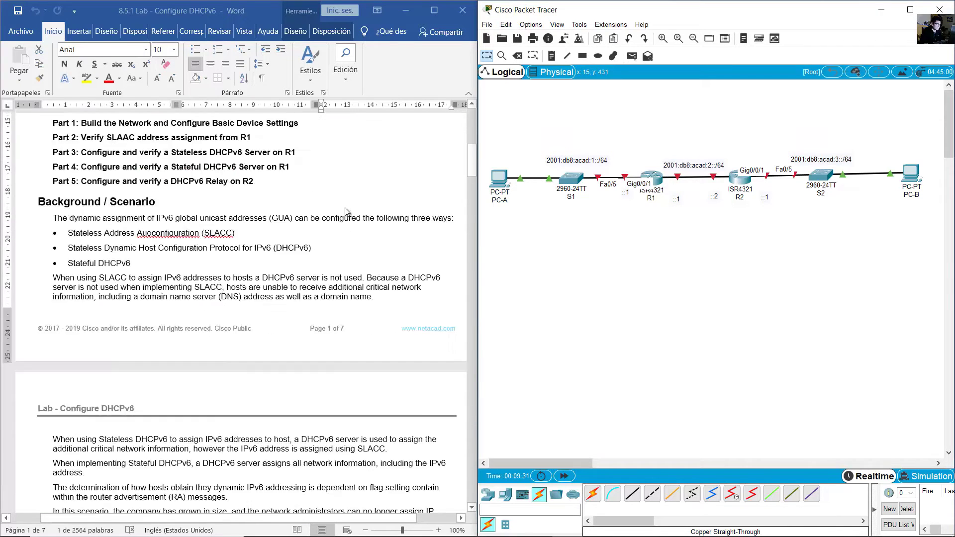
pyautogui.moveTo(53, 188); pyautogui.dragTo(450, 188)
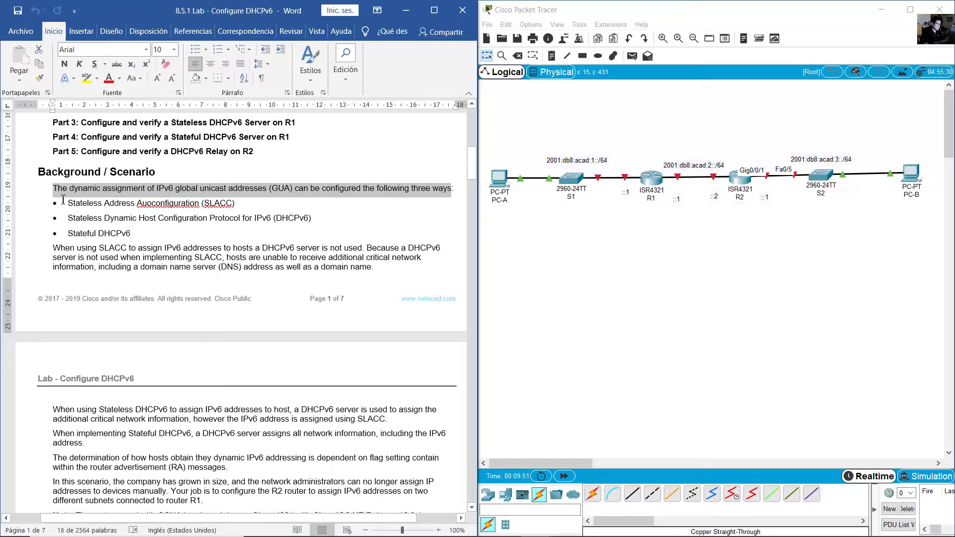
pyautogui.moveTo(78, 204); pyautogui.dragTo(223, 204)
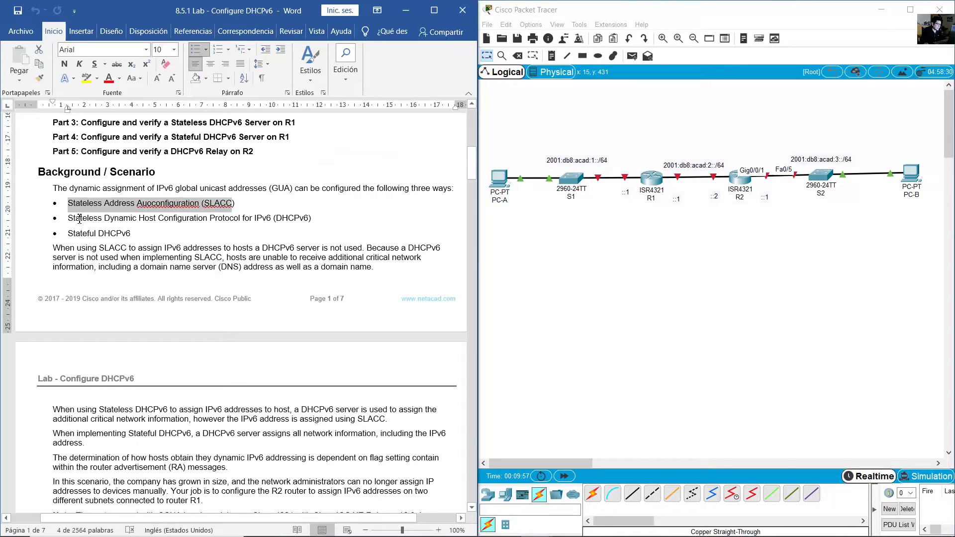
pyautogui.moveTo(80, 219); pyautogui.dragTo(318, 219)
pyautogui.moveTo(83, 233); pyautogui.dragTo(147, 231)
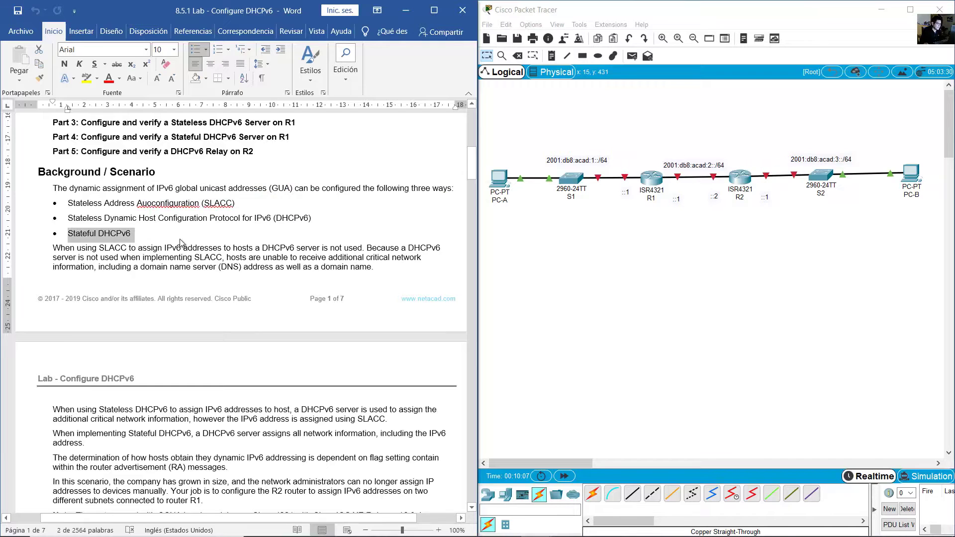
pyautogui.click(198, 276)
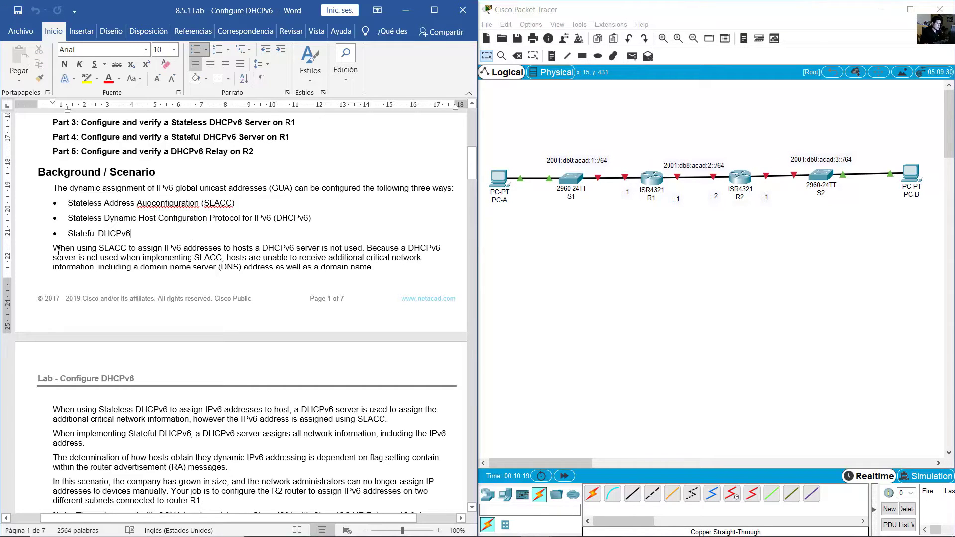
# - Read the scenario paragraphs explaining SLAAC, stateless DHCPv6, stateful DHCPv6 and the role of router advertisement messages
pyautogui.moveTo(59, 250); pyautogui.dragTo(371, 268)
pyautogui.scroll(-3, 372, 269)
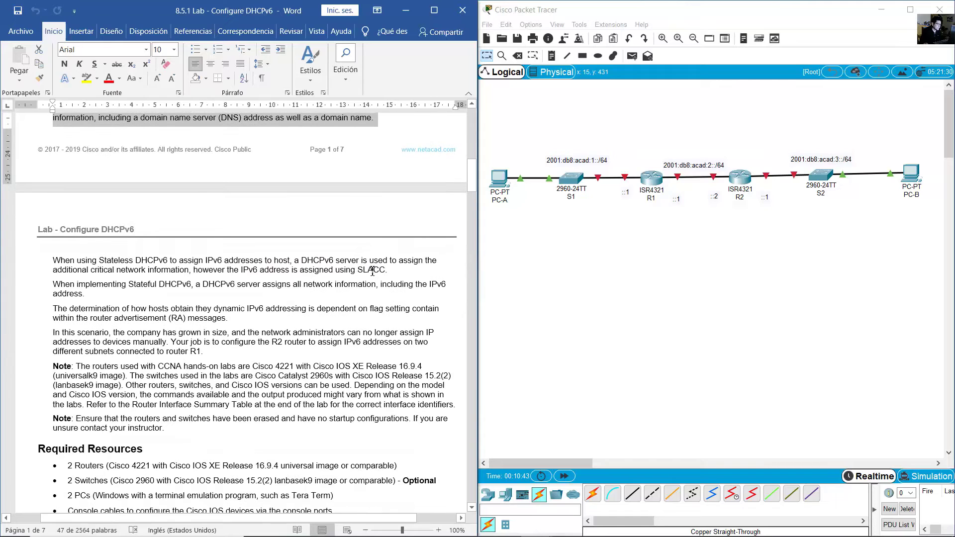
pyautogui.moveTo(67, 263); pyautogui.dragTo(375, 271)
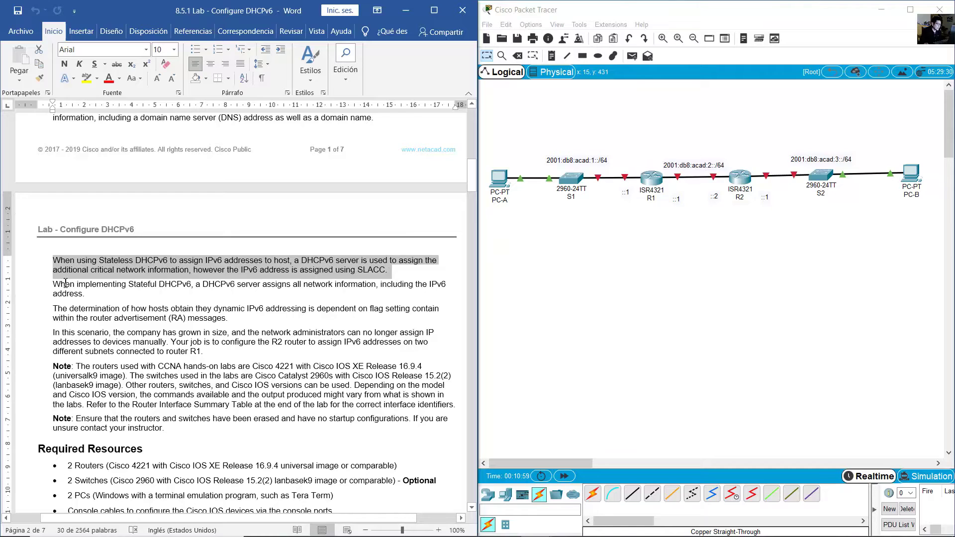
pyautogui.moveTo(65, 284); pyautogui.dragTo(179, 297)
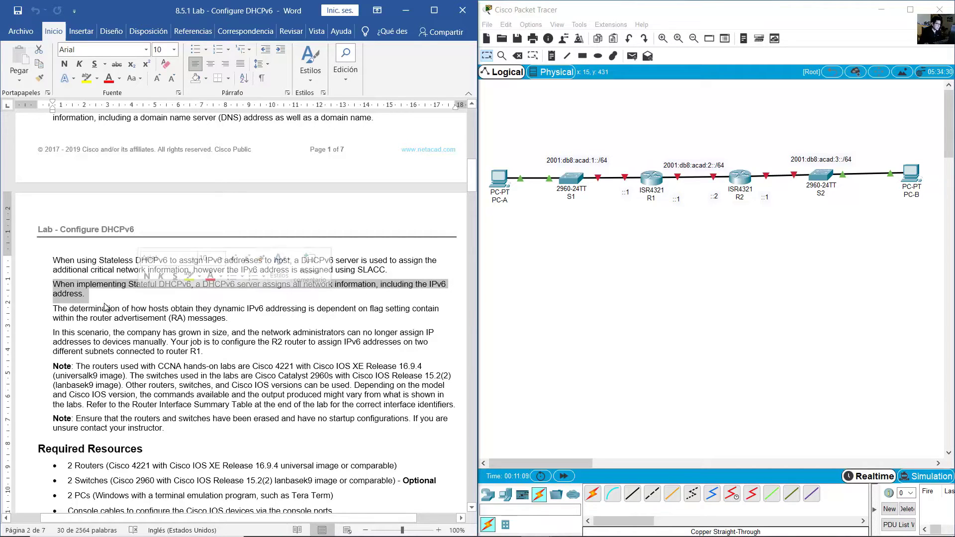
pyautogui.click(138, 308)
pyautogui.moveTo(71, 308); pyautogui.dragTo(232, 318)
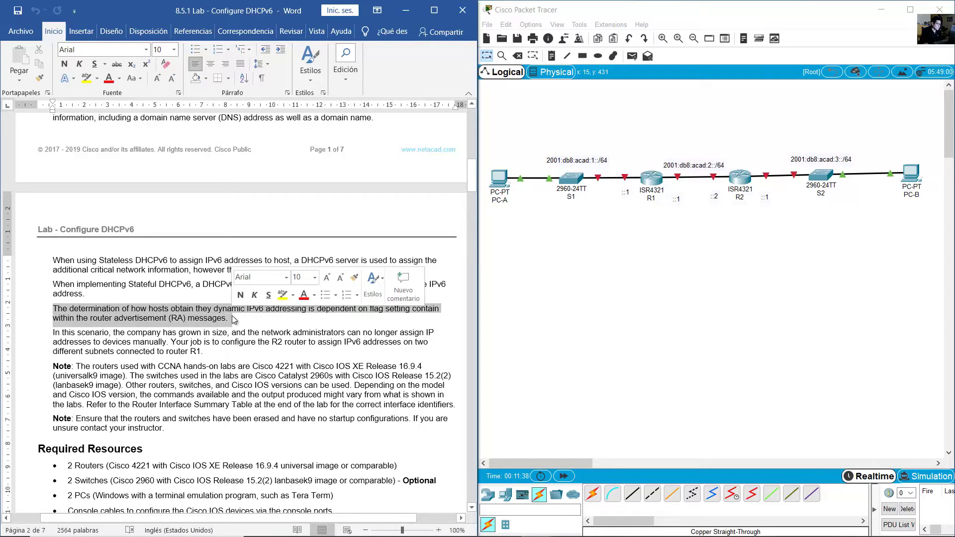
pyautogui.click(198, 327)
# - Go through the Required Resources list and compare the listed routers and switches with the devices in the Packet Tracer topology
pyautogui.scroll(-5, 94, 204)
pyautogui.scroll(-1, 95, 204)
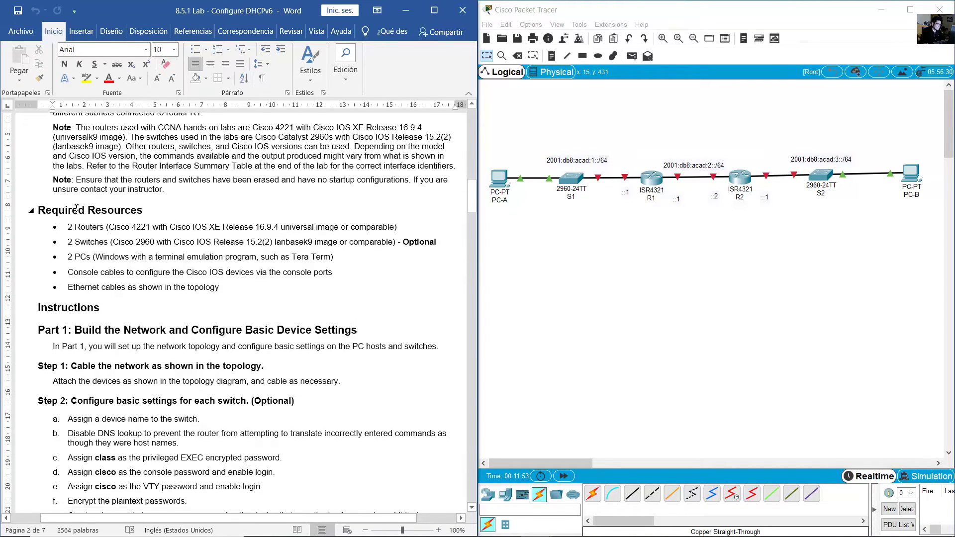
pyautogui.tripleClick(140, 210)
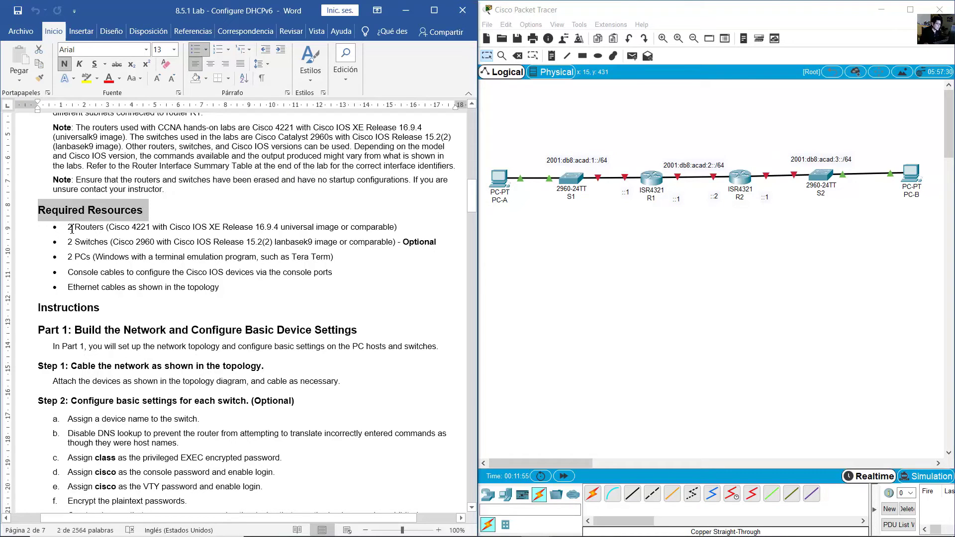
pyautogui.moveTo(68, 228); pyautogui.dragTo(160, 230)
pyautogui.click(621, 219)
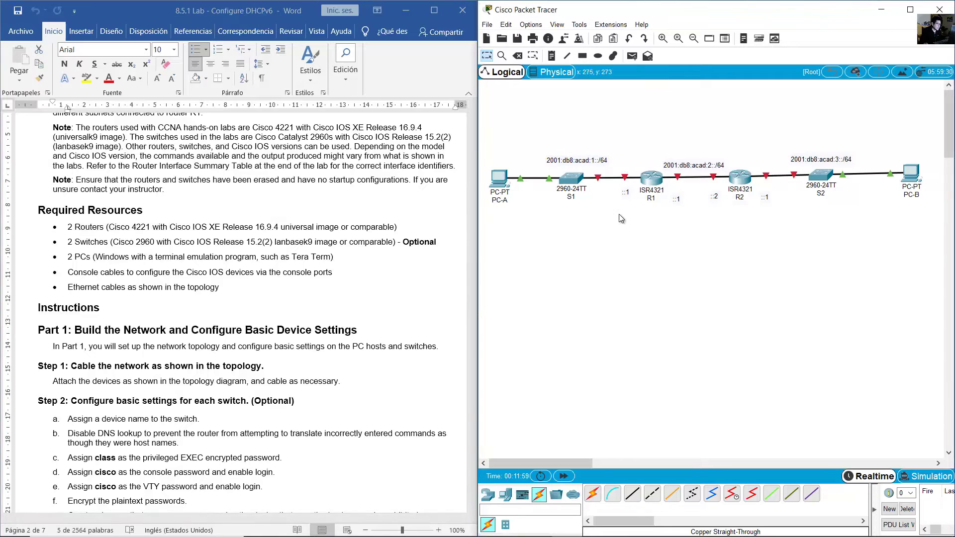
pyautogui.moveTo(651, 138); pyautogui.dragTo(669, 213)
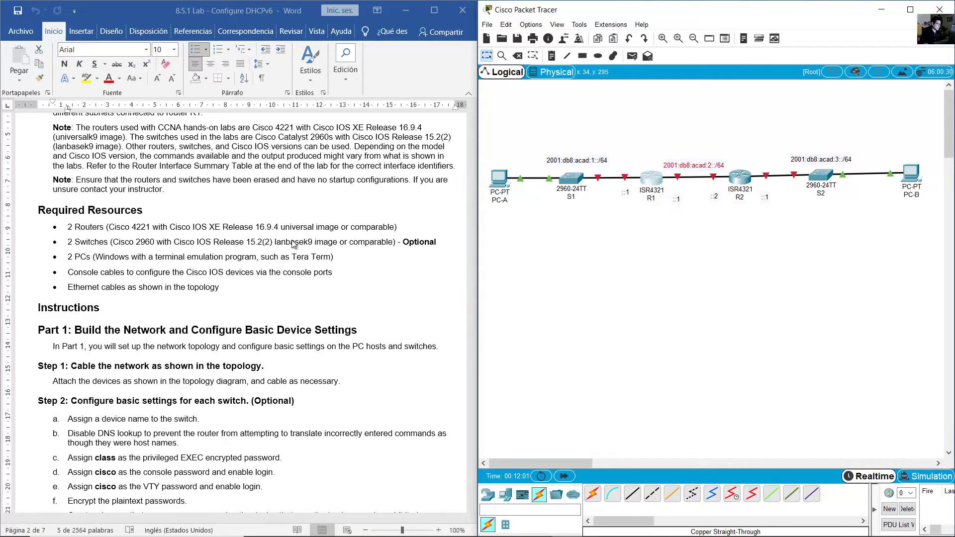
pyautogui.click(171, 242)
pyautogui.moveTo(73, 241); pyautogui.dragTo(178, 240)
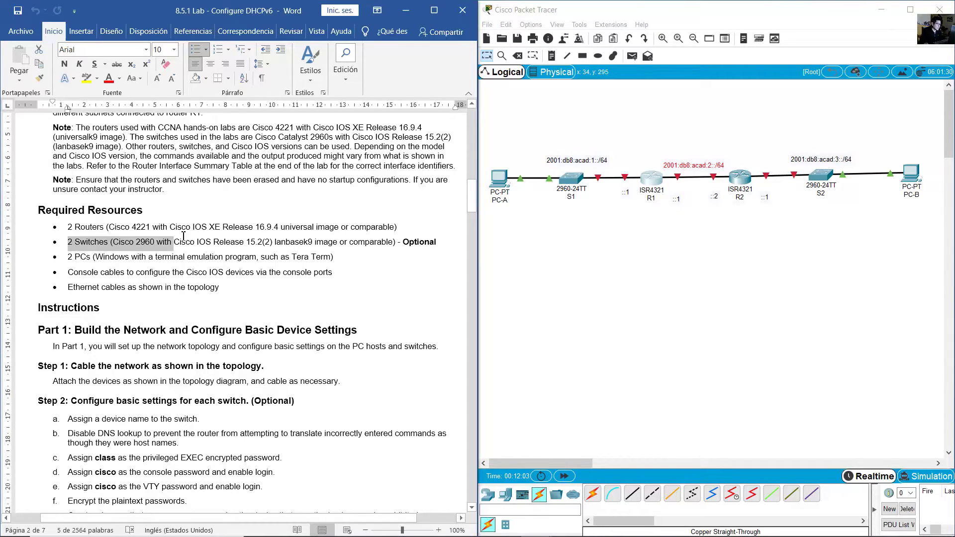
pyautogui.moveTo(544, 134); pyautogui.dragTo(599, 211)
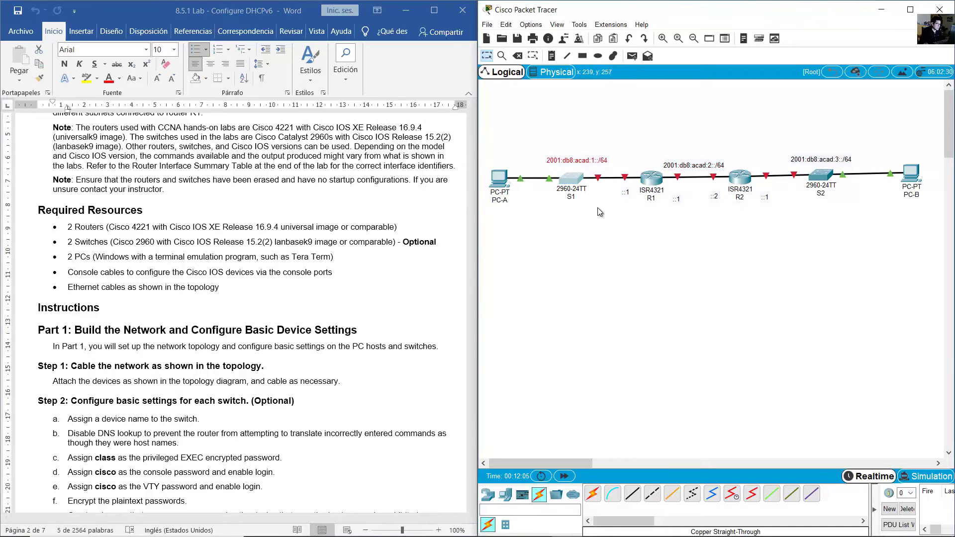
pyautogui.click(87, 254)
pyautogui.moveTo(166, 268); pyautogui.dragTo(249, 288)
pyautogui.click(168, 290)
# - Review Part 1 of the lab document: Step 1 on cabling the network and Step 2 on the optional basic switch settings
pyautogui.scroll(-4, 173, 292)
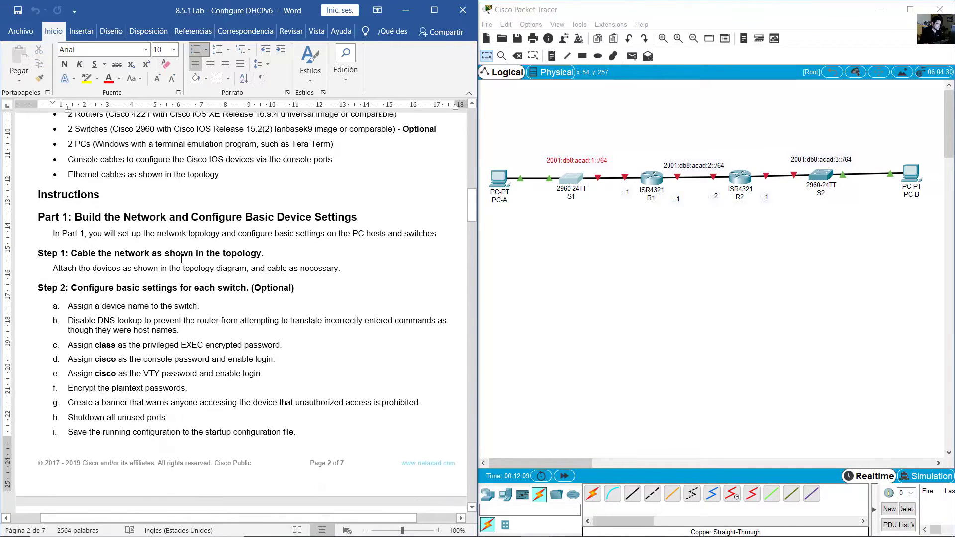
pyautogui.moveTo(108, 211); pyautogui.dragTo(245, 212)
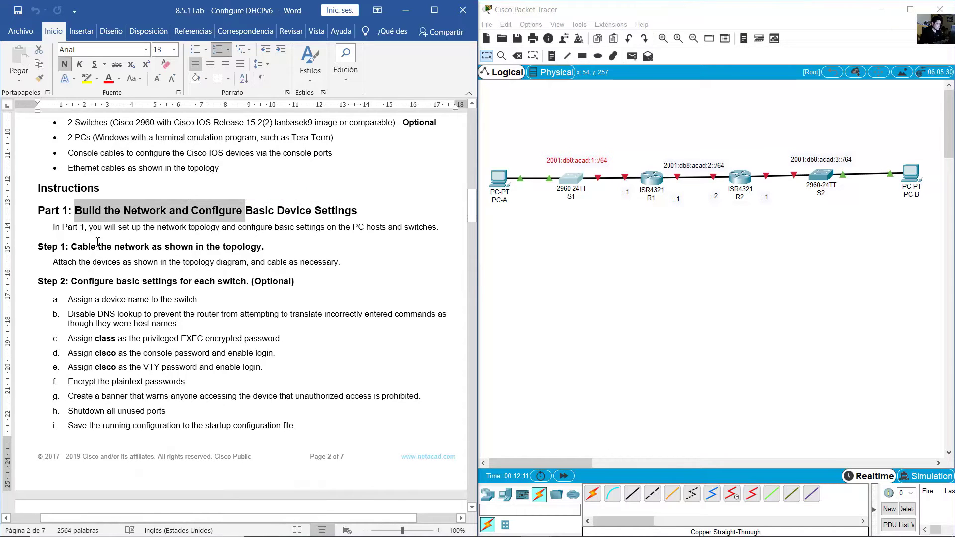
pyautogui.moveTo(72, 247); pyautogui.dragTo(207, 247)
pyautogui.scroll(-3, 206, 247)
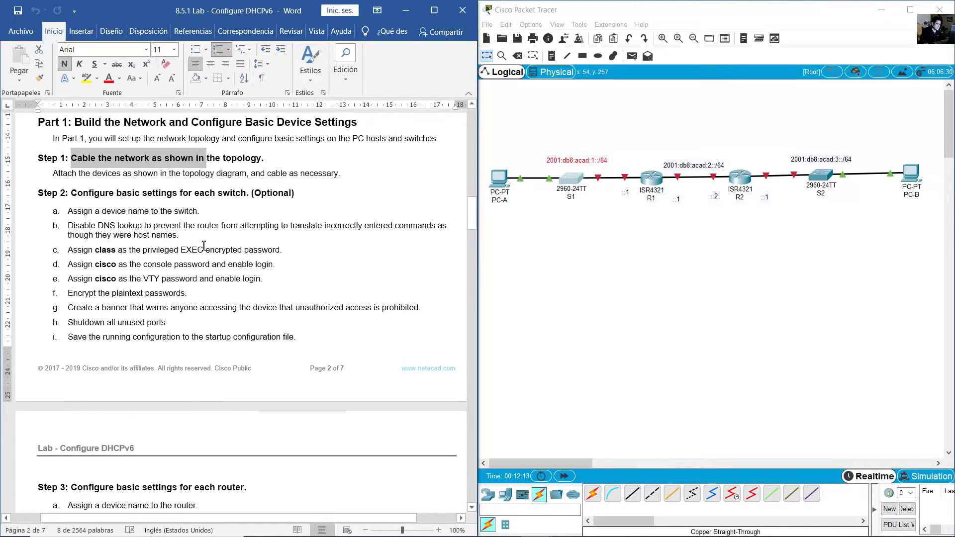
pyautogui.moveTo(71, 192); pyautogui.dragTo(277, 194)
pyautogui.scroll(-2, 277, 194)
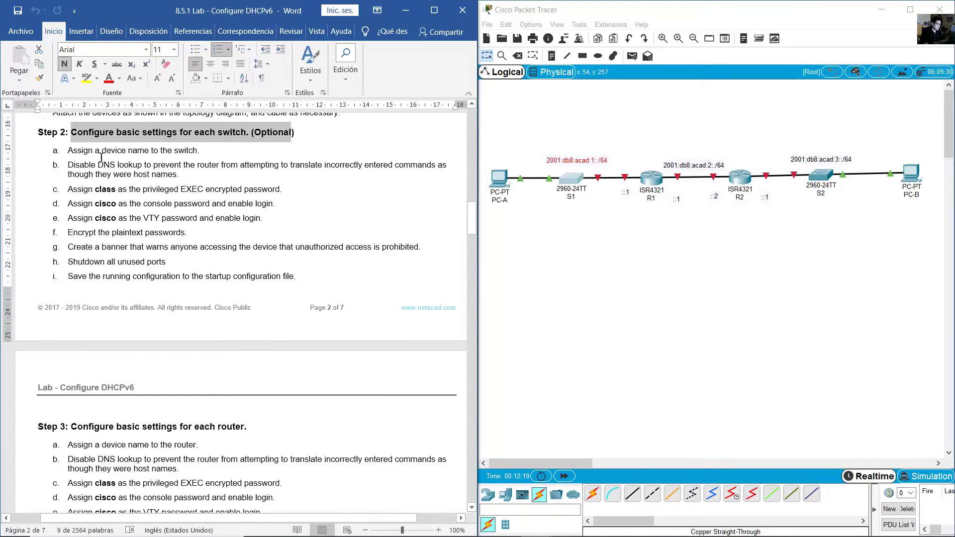
pyautogui.moveTo(95, 150); pyautogui.dragTo(302, 321)
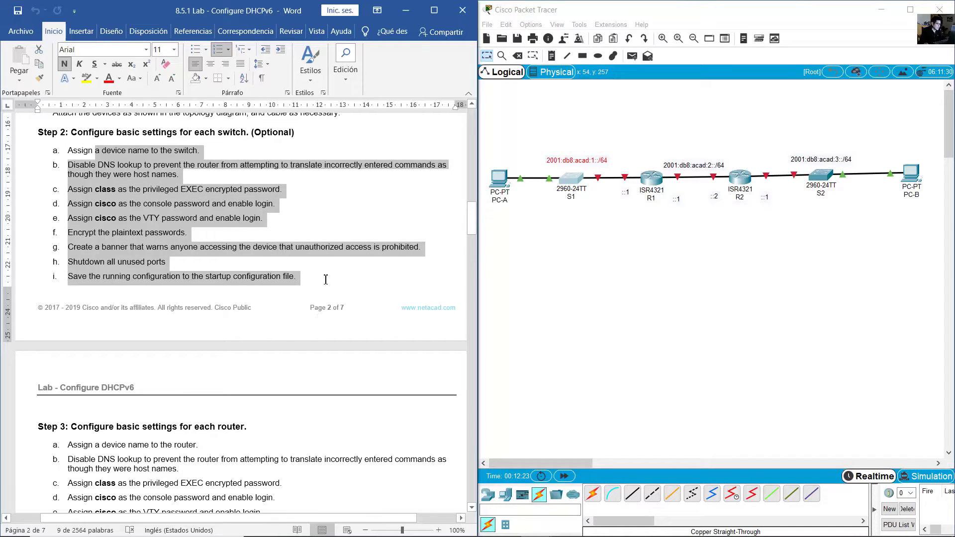
pyautogui.moveTo(326, 279); pyautogui.dragTo(323, 278)
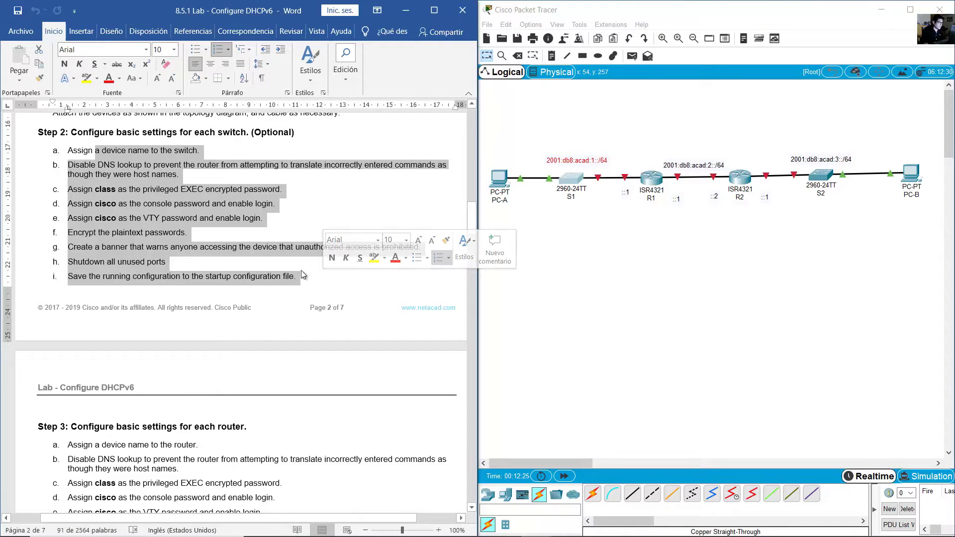
pyautogui.click(194, 250)
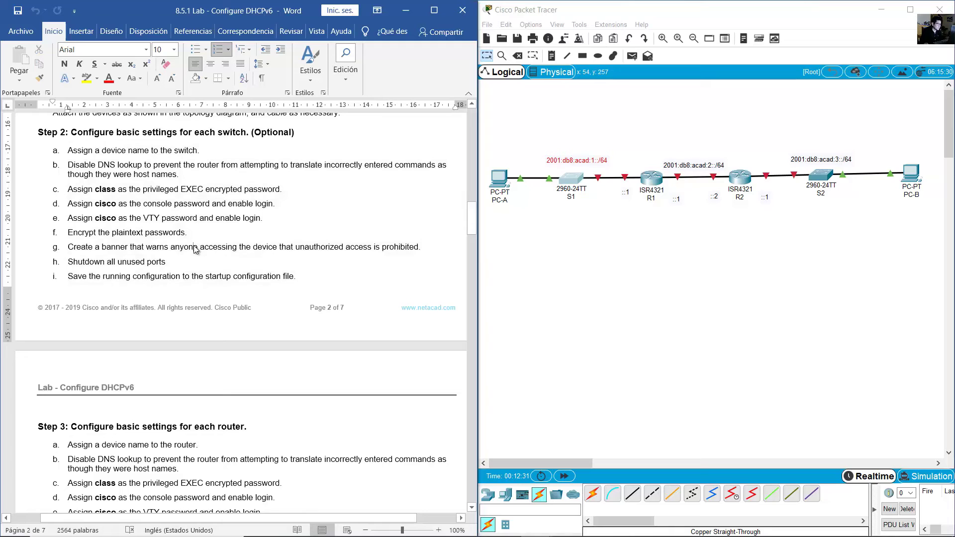
pyautogui.scroll(2, 195, 250)
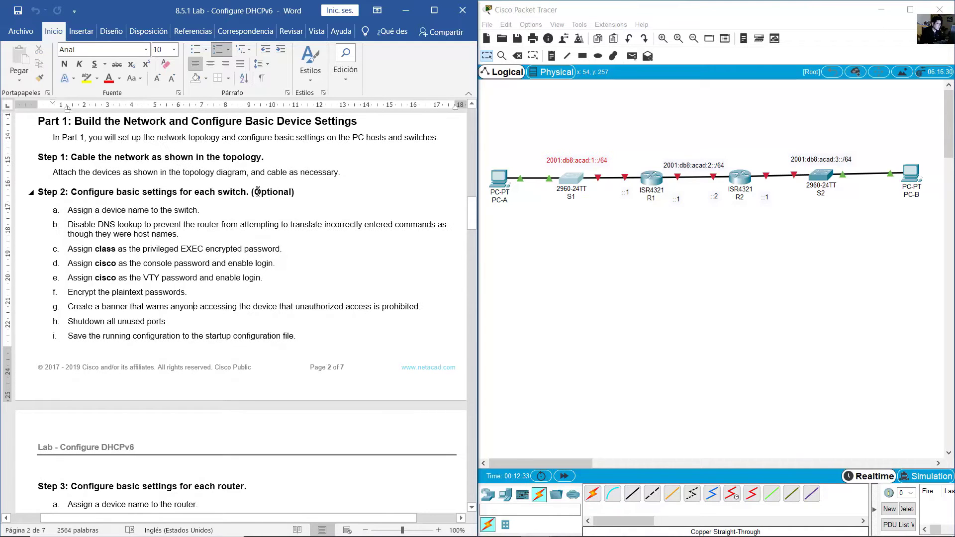
# - Review Step 3 on the basic router settings and Step 4 on configuring interfaces and routing for both routers
pyautogui.scroll(-6, 268, 228)
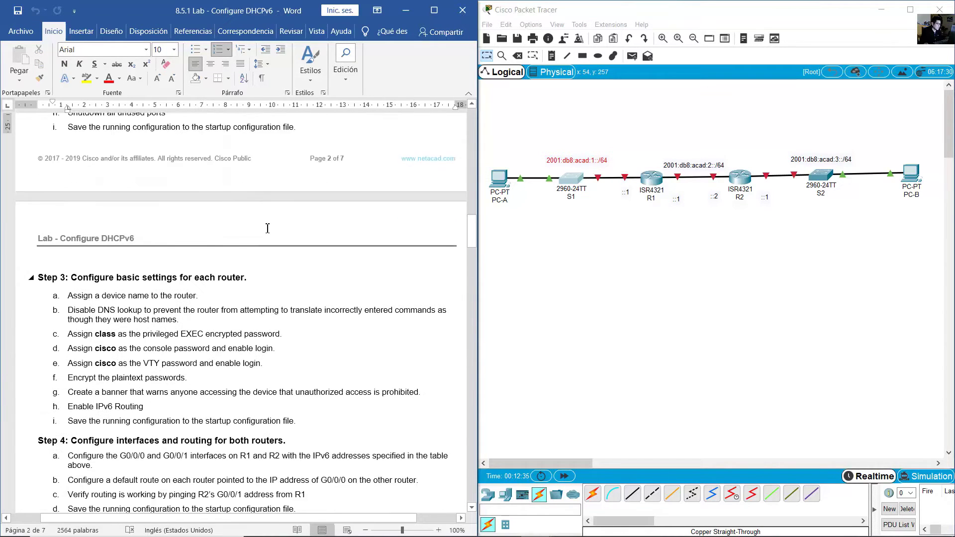
pyautogui.scroll(-2, 268, 228)
pyautogui.moveTo(80, 217); pyautogui.dragTo(329, 363)
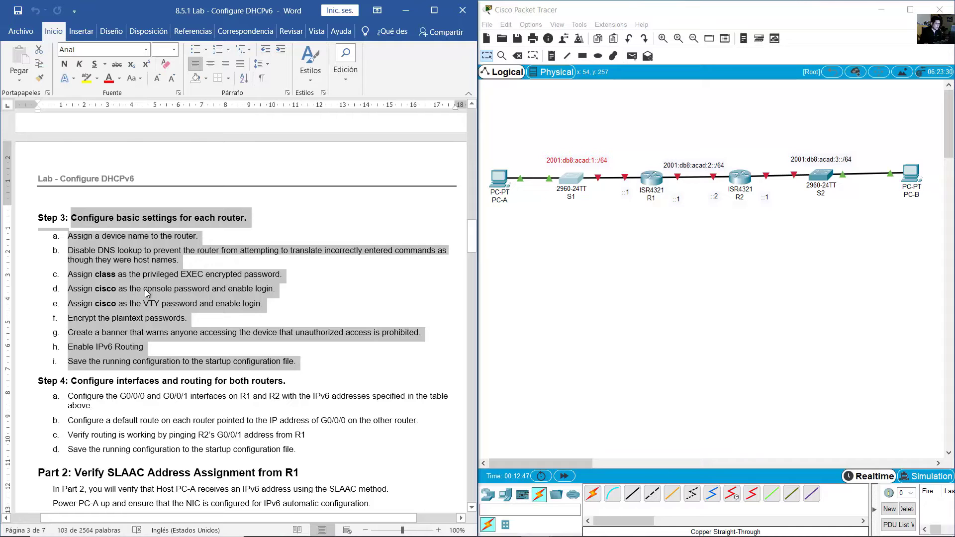
pyautogui.click(164, 298)
pyautogui.scroll(-5, 100, 250)
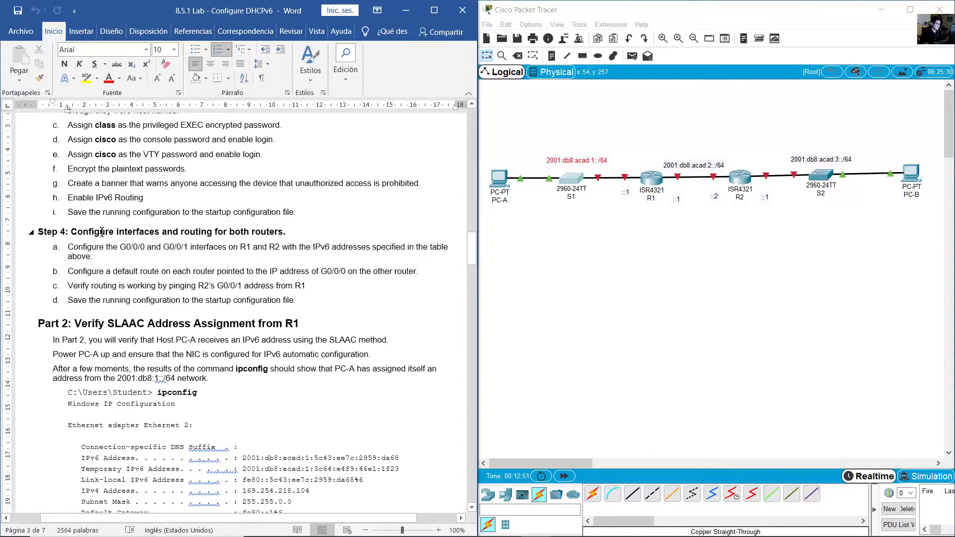
pyautogui.moveTo(102, 232); pyautogui.dragTo(290, 231)
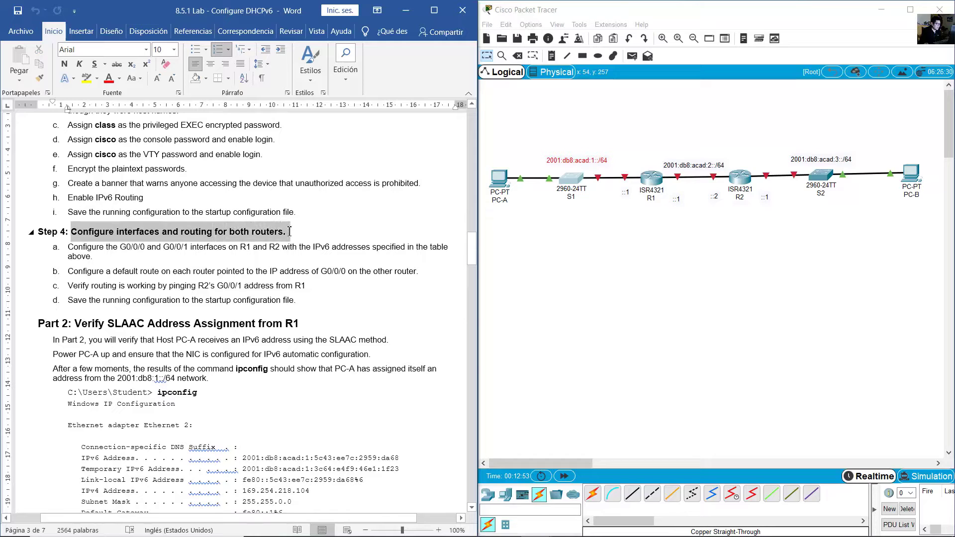
pyautogui.moveTo(68, 247); pyautogui.dragTo(203, 255)
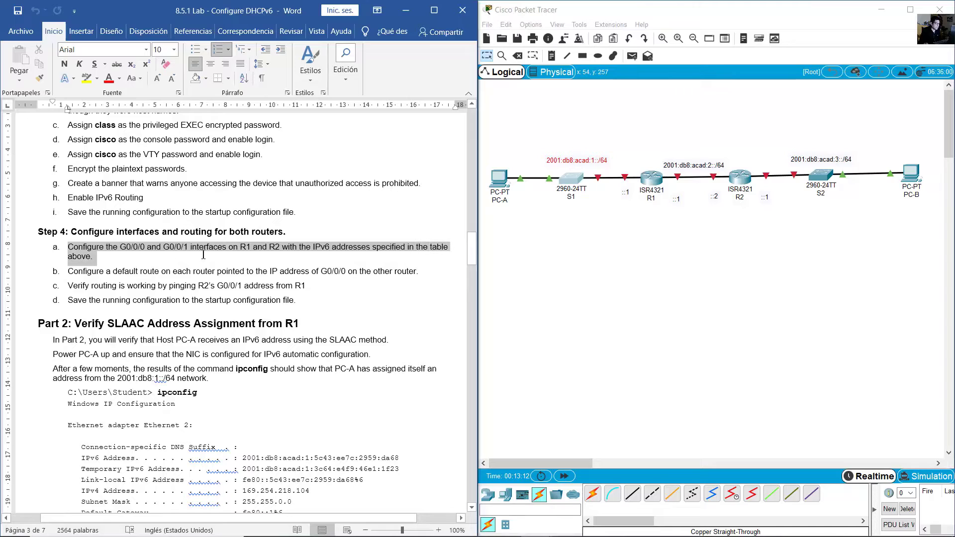
pyautogui.click(156, 260)
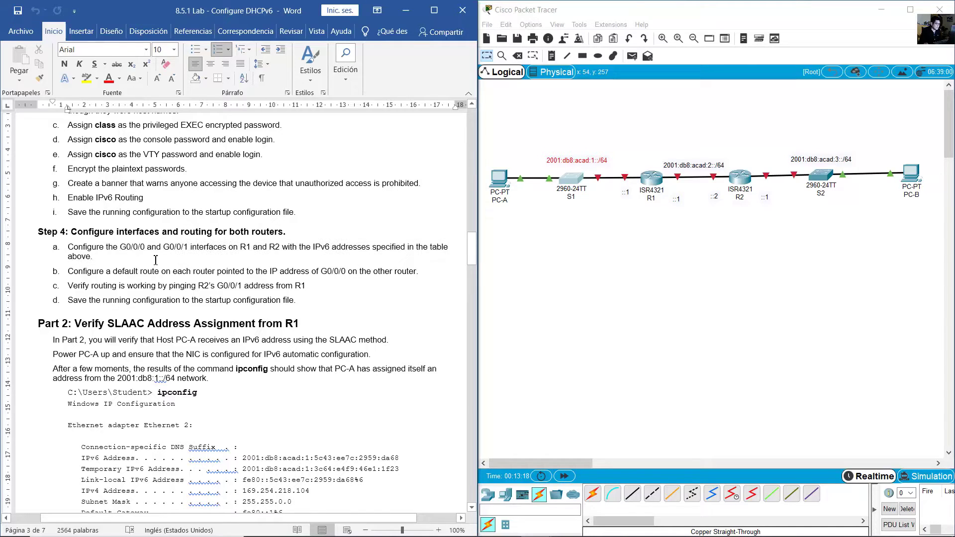
# - Return to the Addressing Table and check the IPv6 addresses listed for the R1 and R2 interfaces
pyautogui.scroll(20, 155, 260)
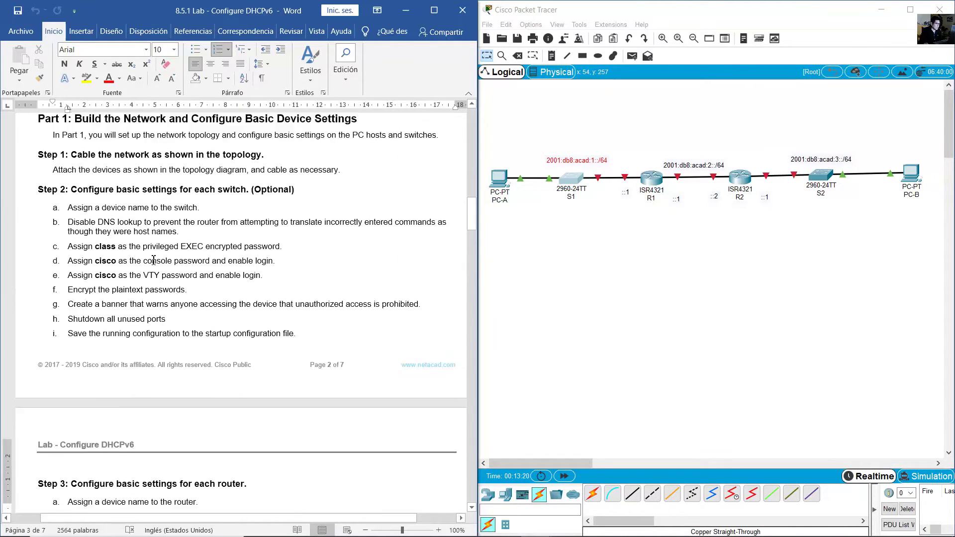
pyautogui.scroll(8, 150, 260)
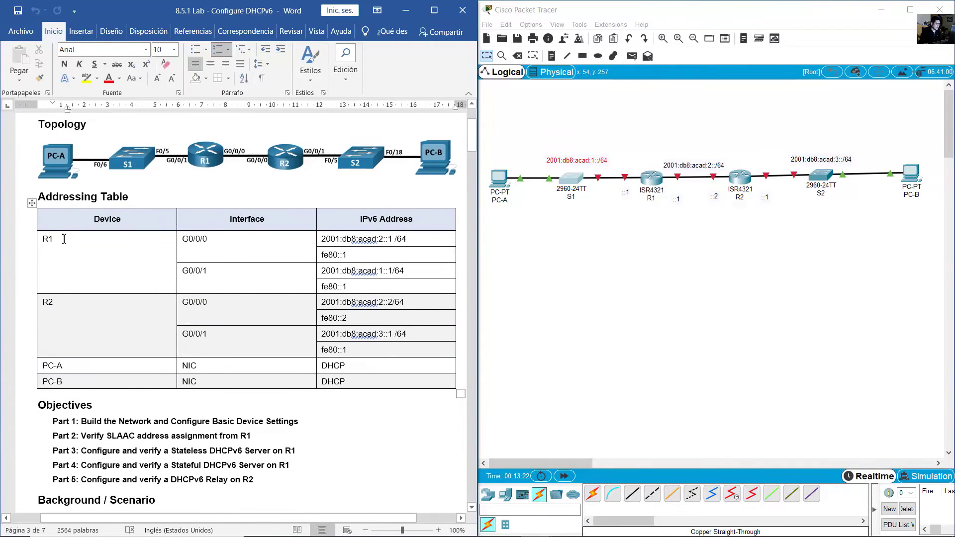
pyautogui.moveTo(118, 240); pyautogui.dragTo(417, 352)
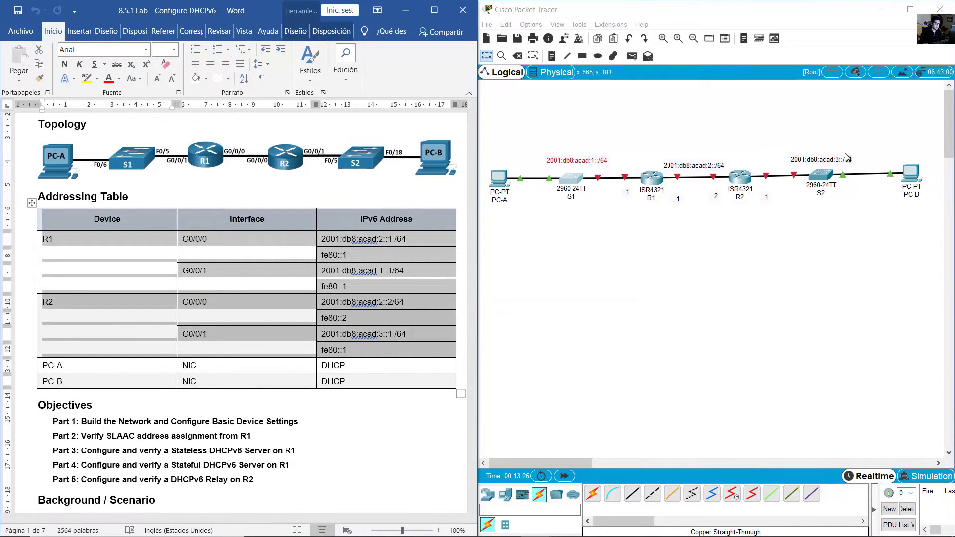
# - Open router R1's device window in Packet Tracer and enlarge it, keeping the topology visible above it
pyautogui.moveTo(949, 124); pyautogui.dragTo(948, 135)
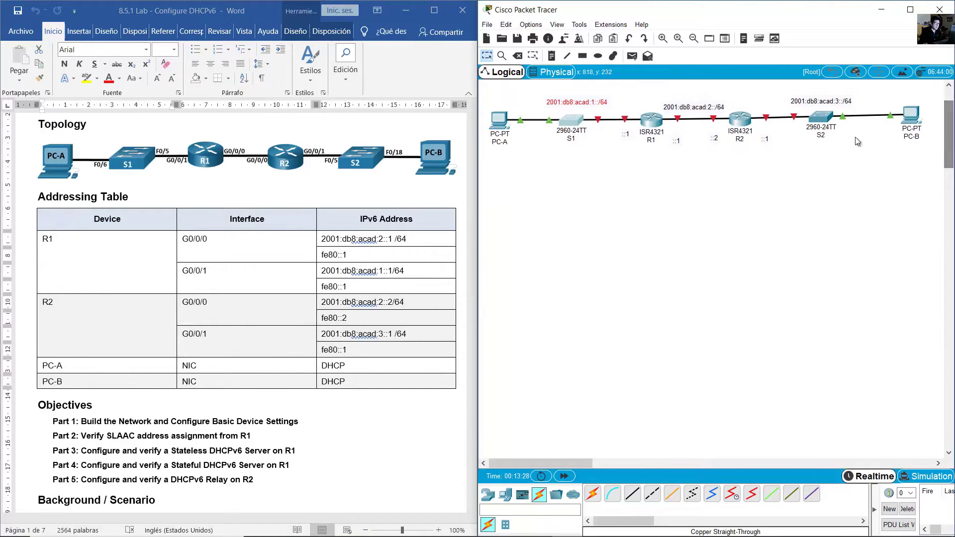
pyautogui.moveTo(527, 141); pyautogui.dragTo(570, 237)
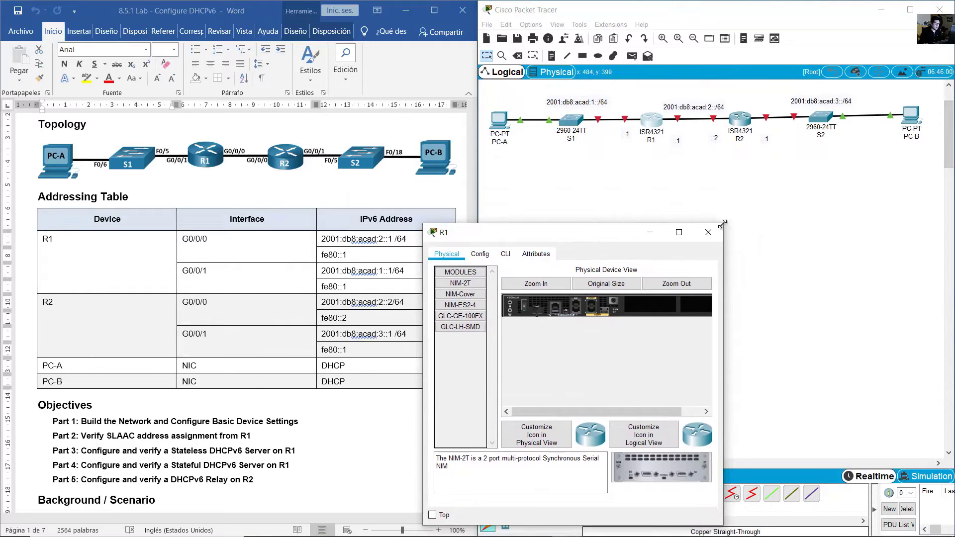
pyautogui.moveTo(725, 224); pyautogui.dragTo(950, 153)
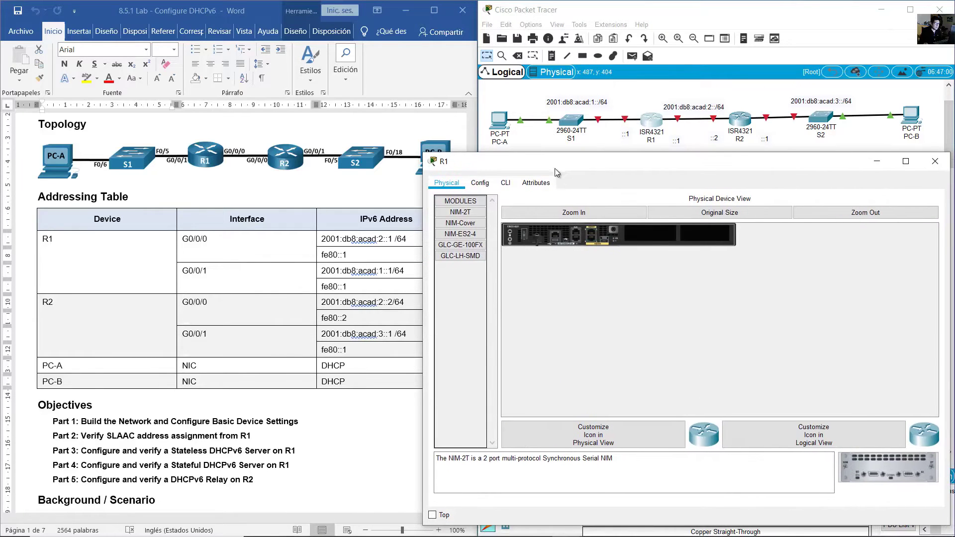
# - Open R1's command-line interface and decline the initial configuration dialog to reach the router prompt
pyautogui.click(506, 182)
pyautogui.write('no')
pyautogui.press('Return')
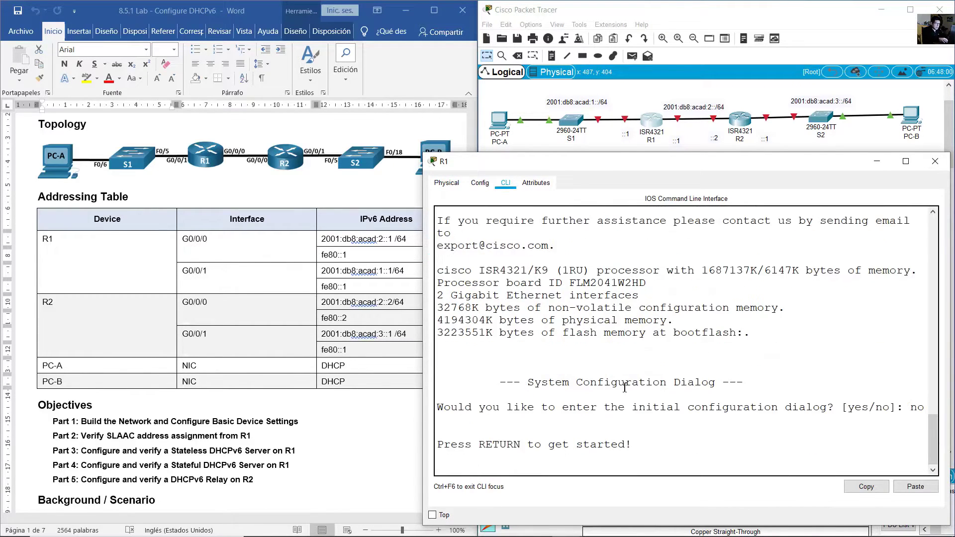
pyautogui.press('Return')
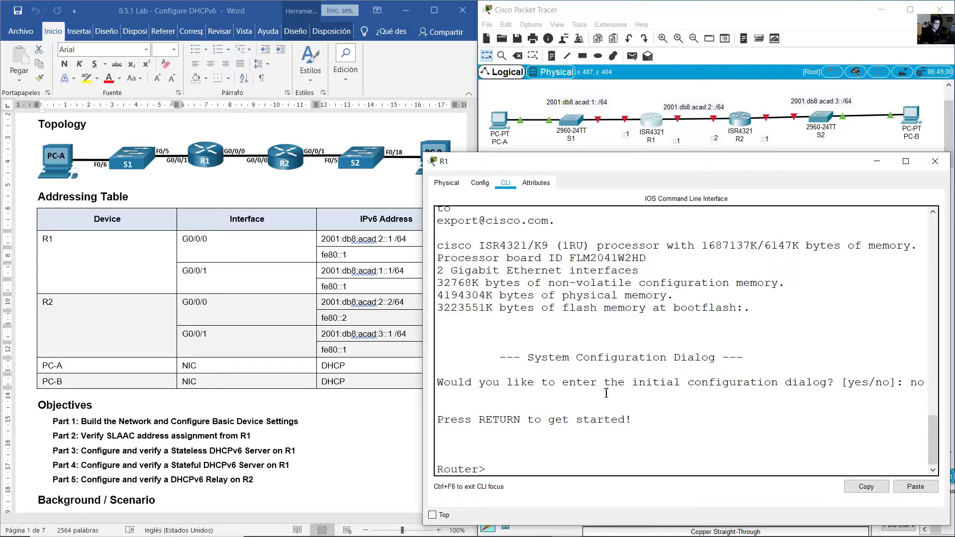
pyautogui.moveTo(465, 383); pyautogui.dragTo(819, 382)
pyautogui.moveTo(911, 383); pyautogui.dragTo(927, 384)
pyautogui.click(650, 419)
# - Enter privileged and then global configuration mode on the router and set its hostname to R1
pyautogui.write('en')
pyautogui.press('Return')
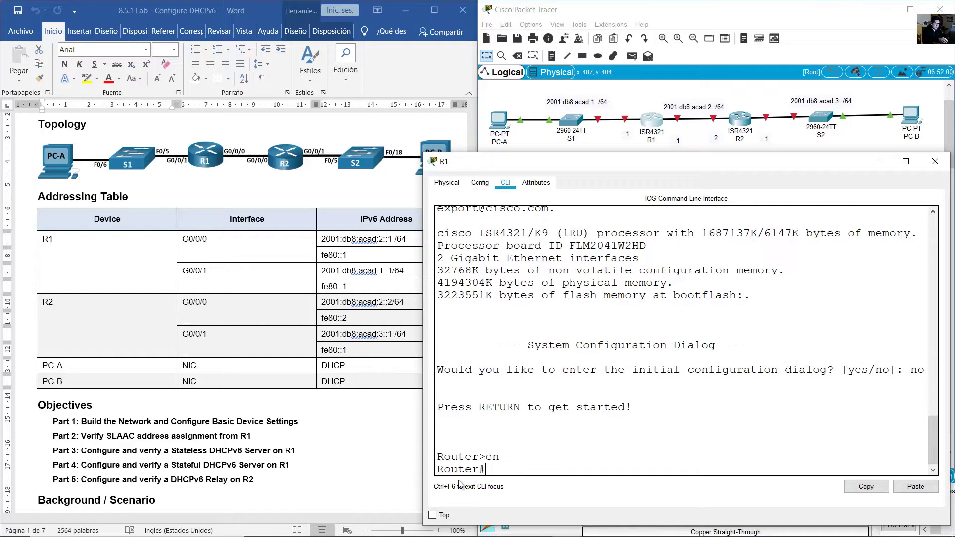
pyautogui.write('conf term')
pyautogui.press('Return')
pyautogui.write('h')
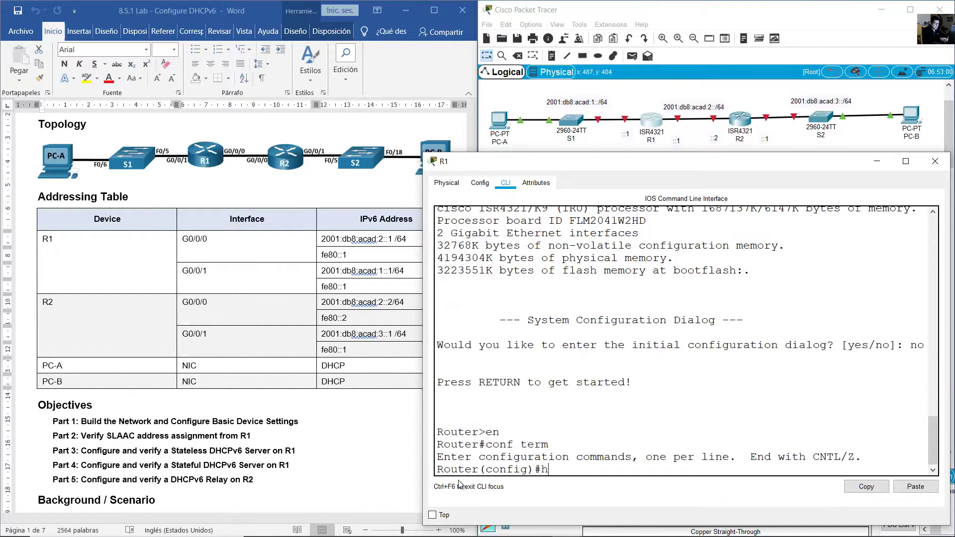
pyautogui.write('otna')
pyautogui.write('nam')
pyautogui.press('BackSpace')
pyautogui.press('BackSpace')
pyautogui.press('BackSpace')
pyautogui.press('BackSpace')
pyautogui.press('BackSpace')
pyautogui.press('BackSpace')
pyautogui.write('stname R1')
pyautogui.press('Return')
# - Assign the IPv6 address 2001:db8:acad:2::1/64 to R1's interface g0/0/0, following the Addressing Table
pyautogui.write('int g0')
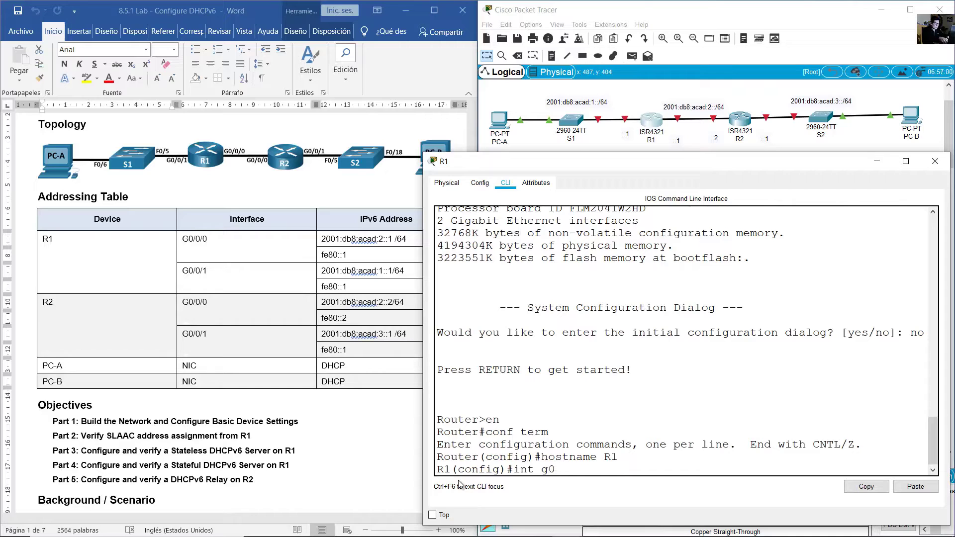
pyautogui.write('/0/0')
pyautogui.press('Return')
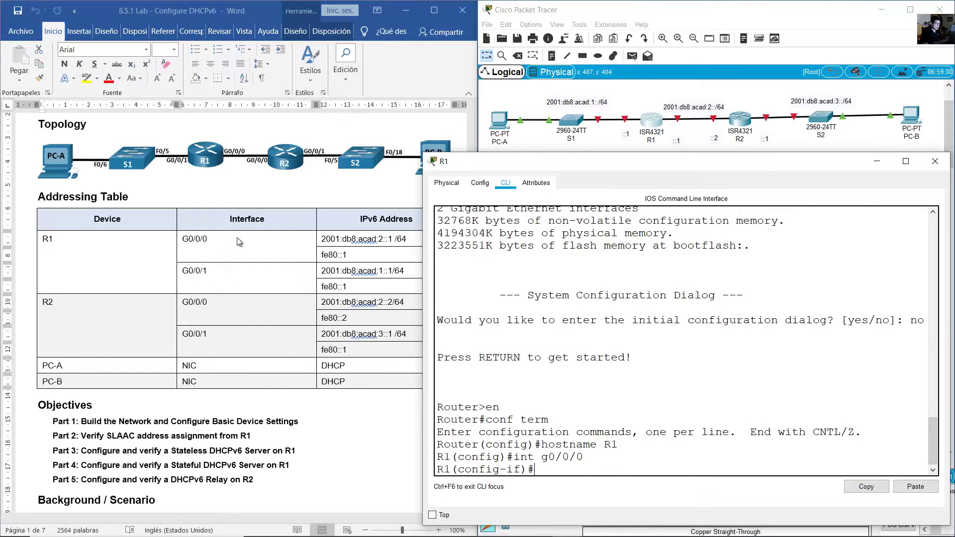
pyautogui.click(267, 243)
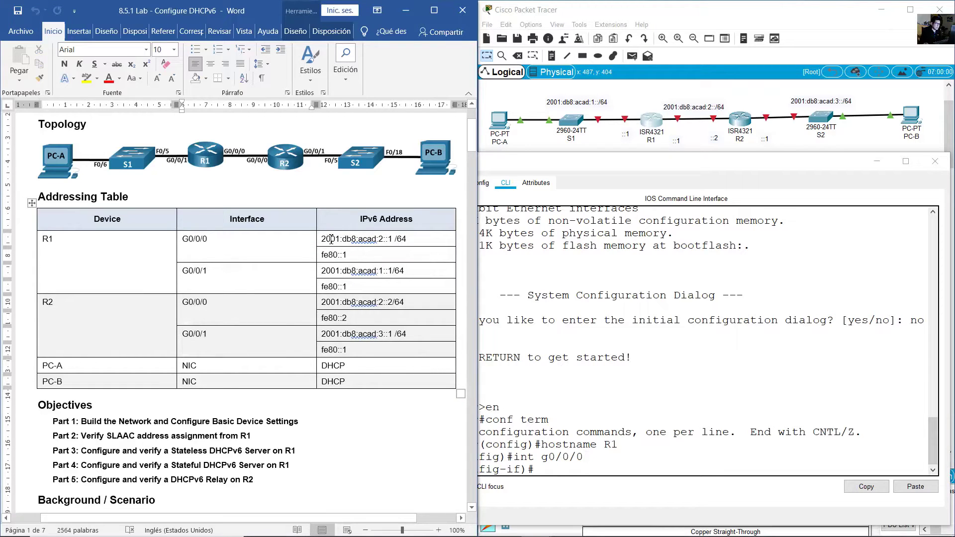
pyautogui.moveTo(331, 239); pyautogui.dragTo(349, 256)
pyautogui.click(684, 415)
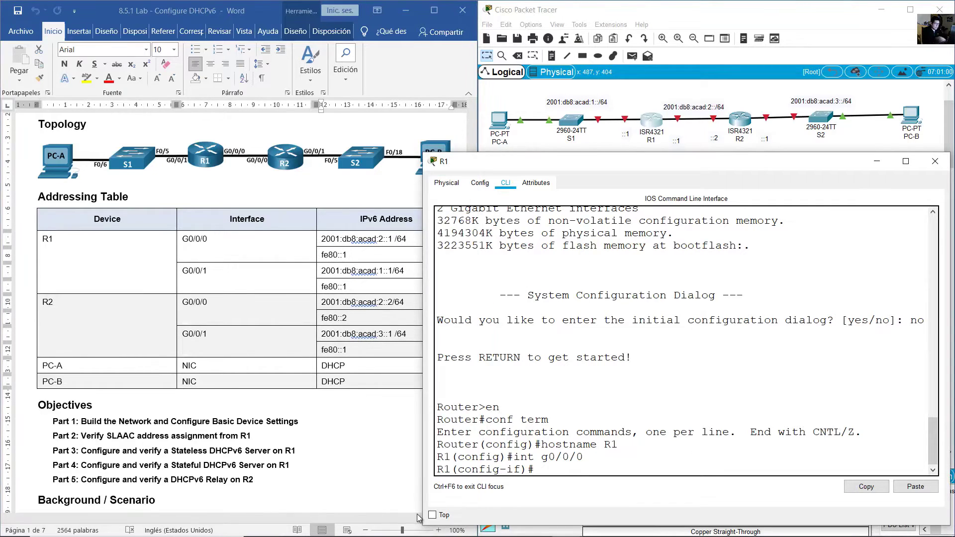
pyautogui.write('ipv6 address 2001:db8:acad:2::1')
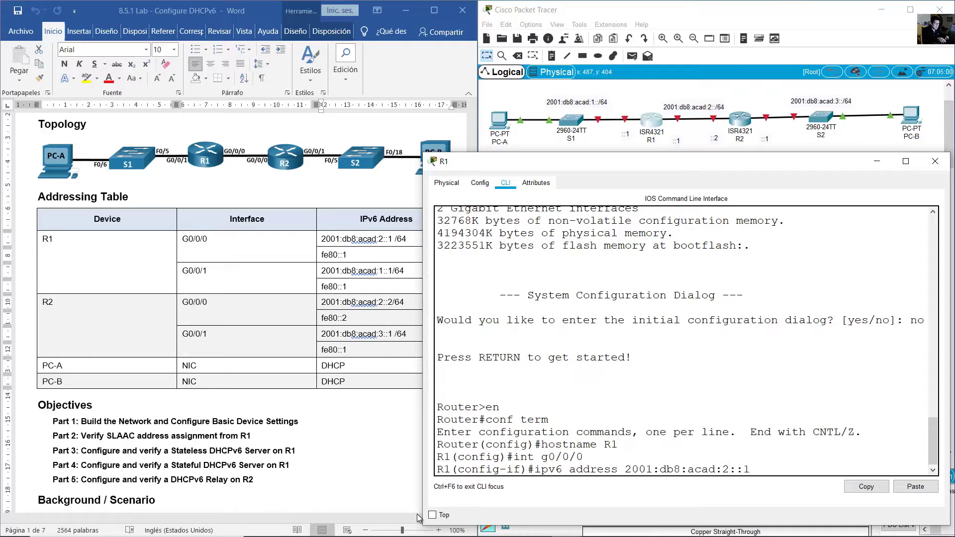
pyautogui.write('/64')
pyautogui.press('Return')
# - Set fe80::1 as the link-local IPv6 address of R1's interface g0/0/0
pyautogui.press('Up')
pyautogui.press('BackSpace')
pyautogui.press('BackSpace')
pyautogui.press('BackSpace')
pyautogui.press('BackSpace')
pyautogui.press('BackSpace')
pyautogui.press('BackSpace')
pyautogui.press('BackSpace')
pyautogui.press('BackSpace')
pyautogui.press('BackSpace')
pyautogui.press('BackSpace')
pyautogui.press('BackSpace')
pyautogui.press('BackSpace')
pyautogui.press('BackSpace')
pyautogui.press('BackSpace')
pyautogui.press('BackSpace')
pyautogui.press('BackSpace')
pyautogui.press('BackSpace')
pyautogui.press('BackSpace')
pyautogui.press('BackSpace')
pyautogui.press('BackSpace')
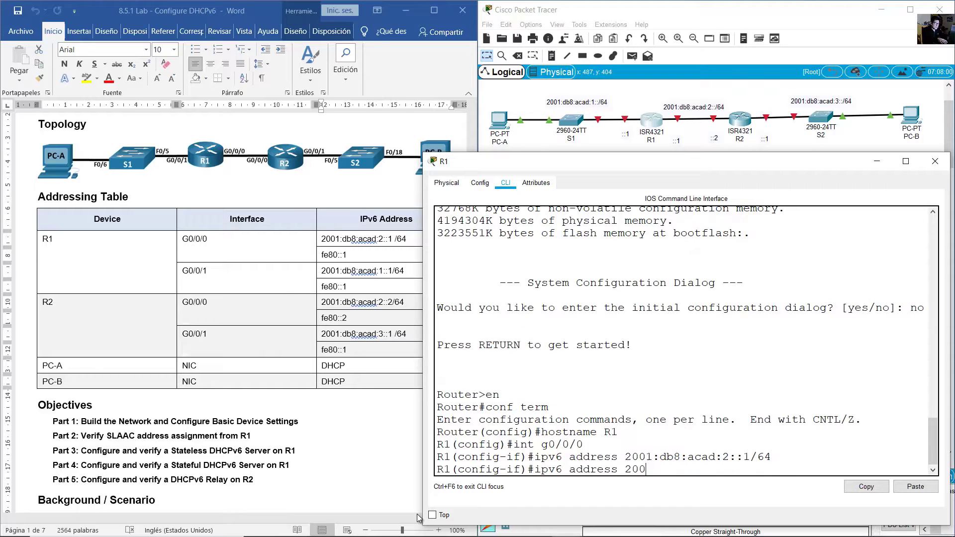
pyautogui.write('fe80::1 link-local')
pyautogui.press('Return')
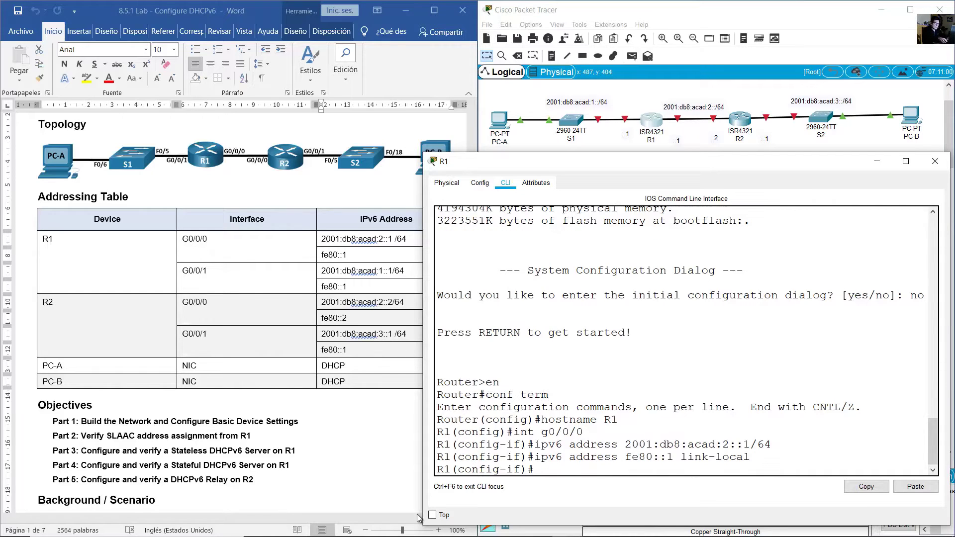
# - Enable R1's interface g0/0/0 with no shutdown and check its port in the topology
pyautogui.write('no shutdown')
pyautogui.press('Return')
pyautogui.click(633, 103)
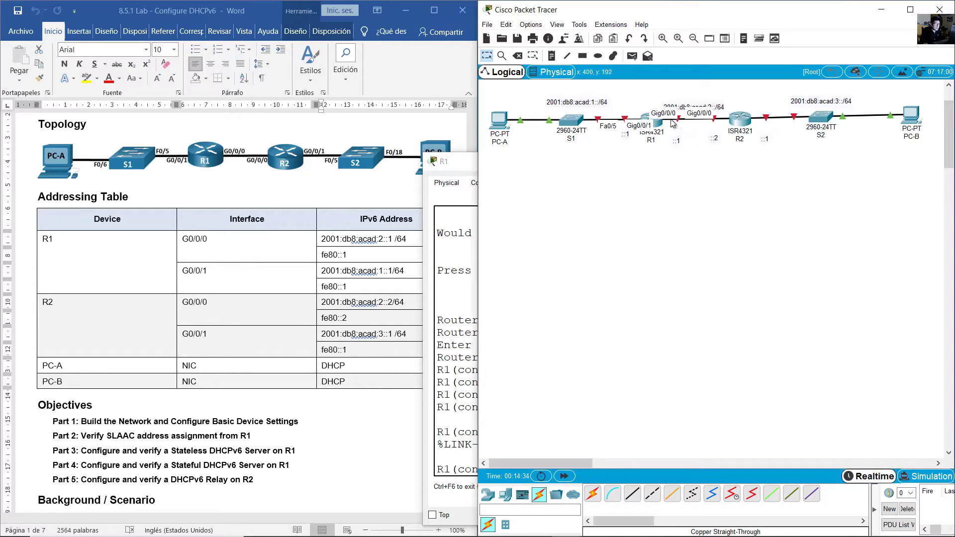
pyautogui.click(446, 344)
pyautogui.click(690, 383)
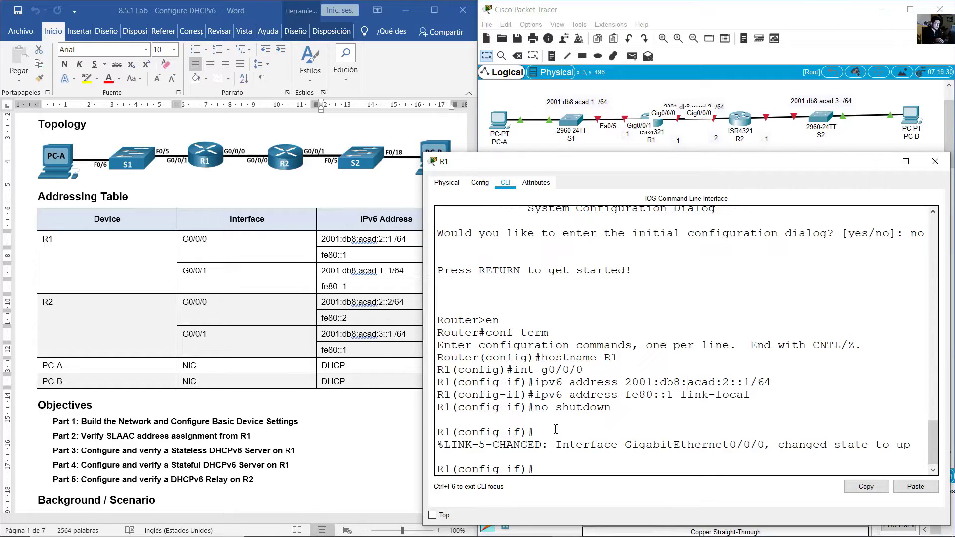
# - Switch to R1's interface g0/0/1 and assign it the IPv6 address 2001:db8:acad:1::1/64
pyautogui.press('Up')
pyautogui.press('Up')
pyautogui.press('Up')
pyautogui.press('Up')
pyautogui.press('BackSpace')
pyautogui.write('1')
pyautogui.press('Return')
pyautogui.press('Up')
pyautogui.press('Up')
pyautogui.press('Up')
pyautogui.press('Up')
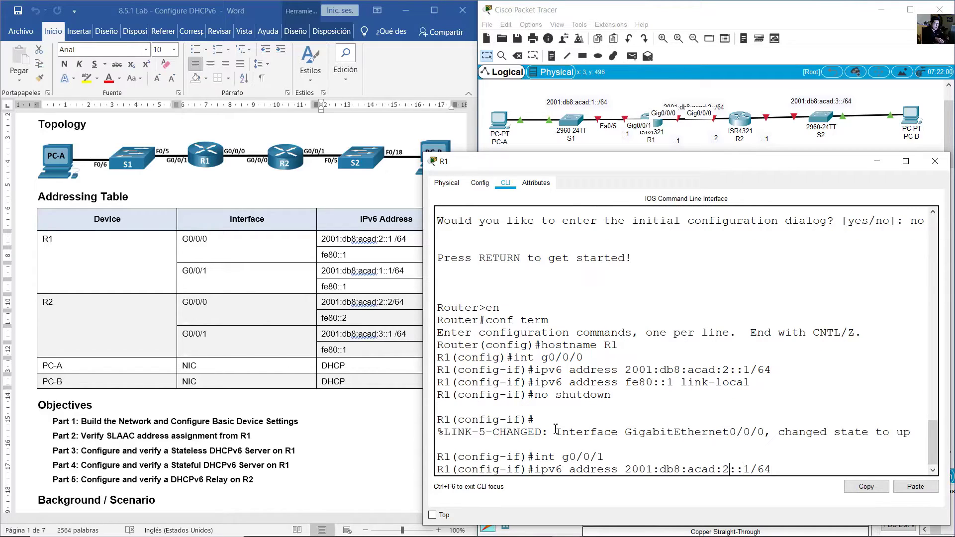
pyautogui.press('BackSpace')
pyautogui.write('1')
pyautogui.press('Right')
pyautogui.press('Return')
# - Set the link-local address of R1's g0/0/1 to fe80::1 and enable the interface with no shutdown
pyautogui.press('Up')
pyautogui.press('Up')
pyautogui.press('Up')
pyautogui.press('Up')
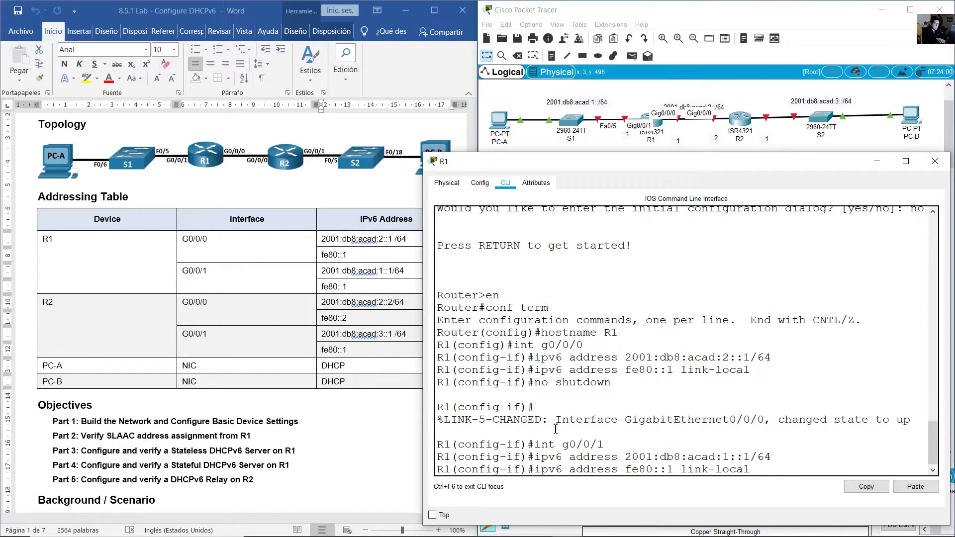
pyautogui.press('Return')
pyautogui.press('Up')
pyautogui.press('Up')
pyautogui.press('Up')
pyautogui.press('Up')
pyautogui.press('Return')
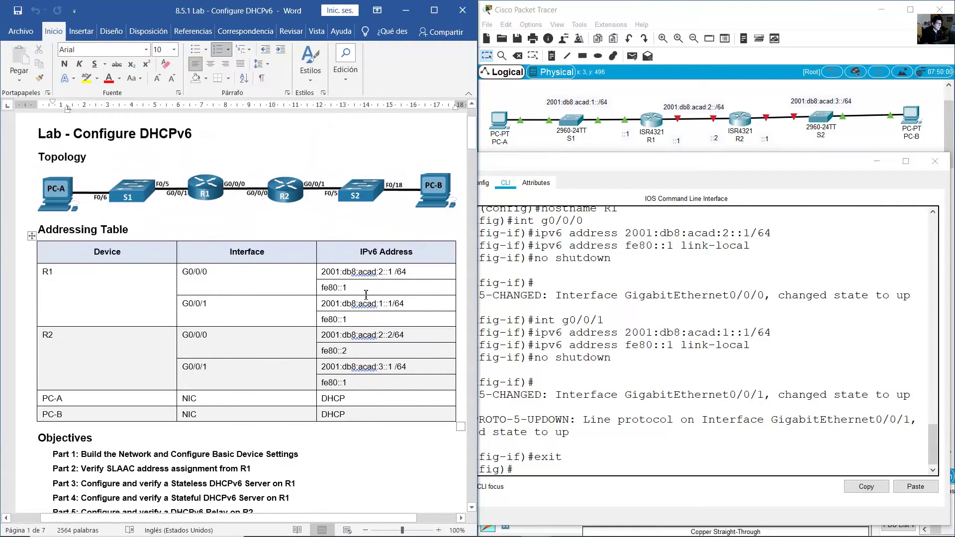
# - Check the Enable IPv6 Routing item in Step 3 of the lab document and turn on ipv6 unicast-routing on R1
pyautogui.scroll(-20, 366, 294)
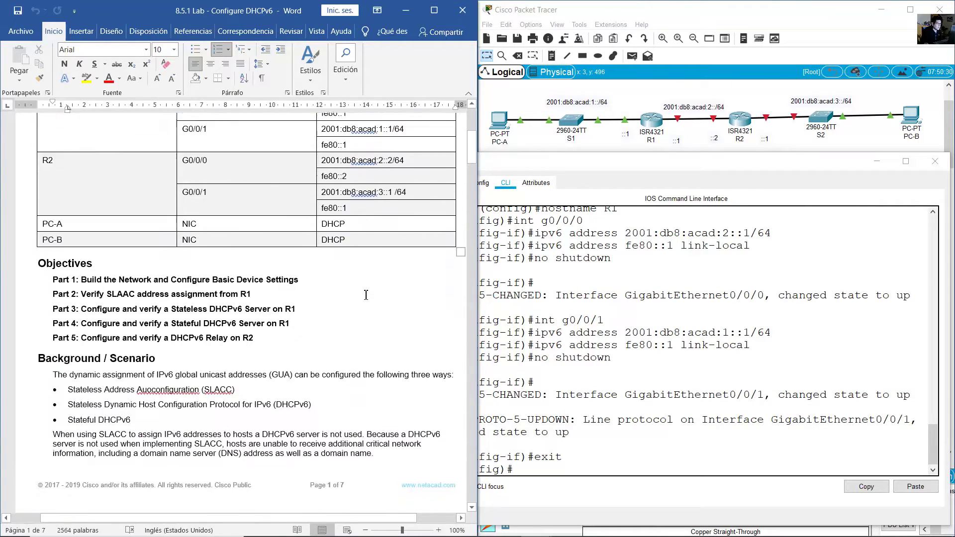
pyautogui.scroll(-8, 364, 299)
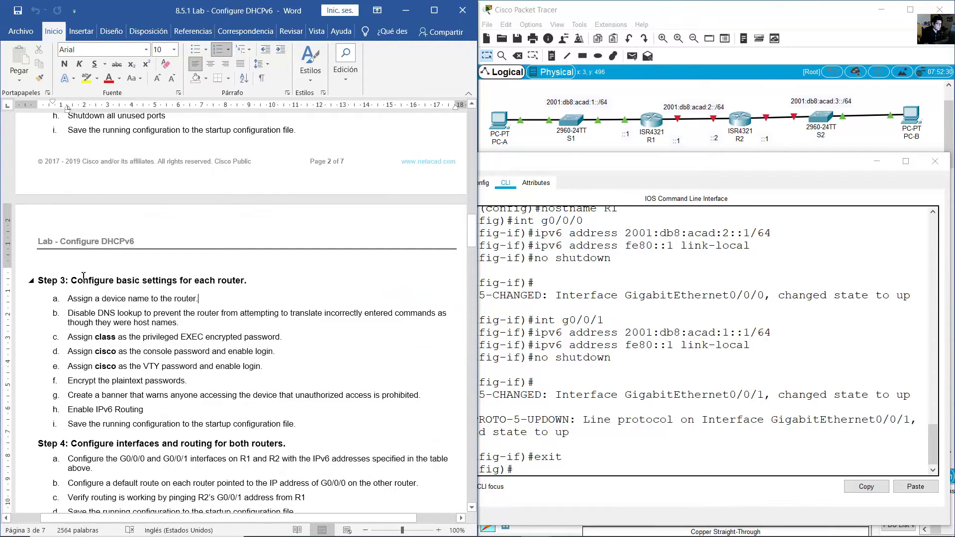
pyautogui.moveTo(85, 282); pyautogui.dragTo(245, 281)
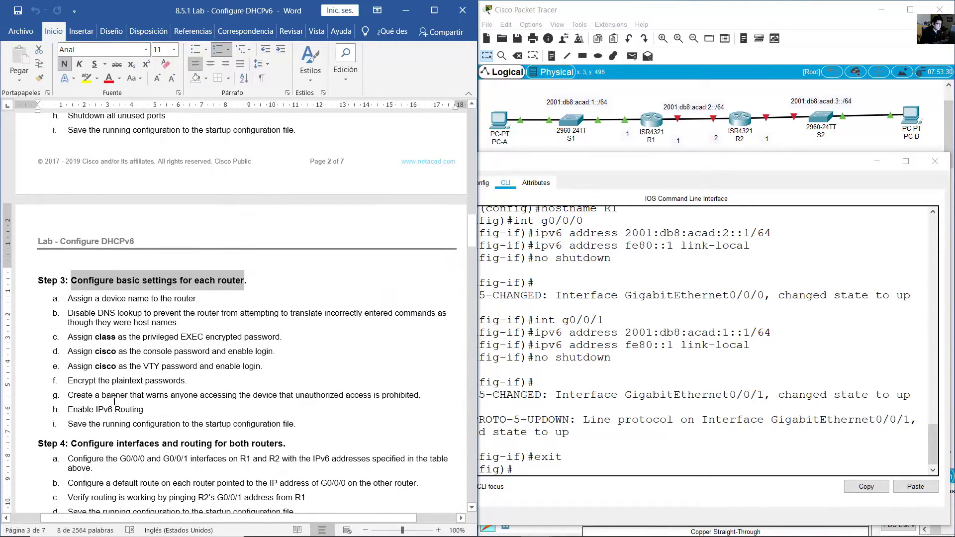
pyautogui.moveTo(68, 409); pyautogui.dragTo(148, 411)
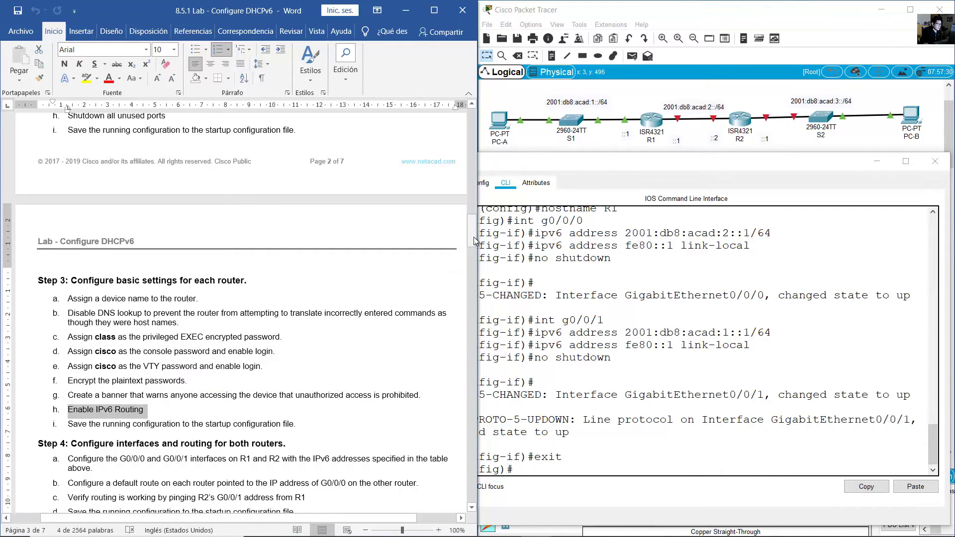
pyautogui.moveTo(473, 237); pyautogui.dragTo(475, 115)
pyautogui.click(538, 424)
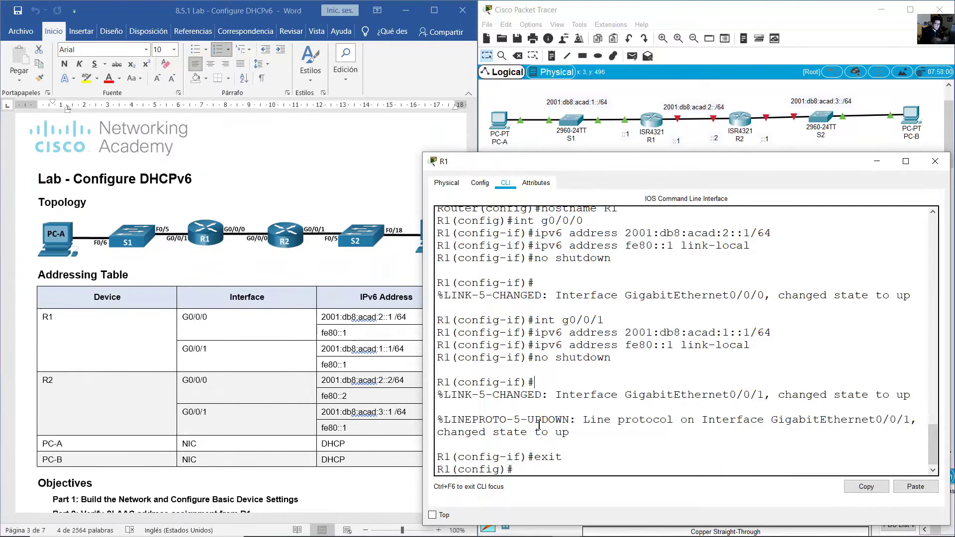
pyautogui.write('ipv6 unicast')
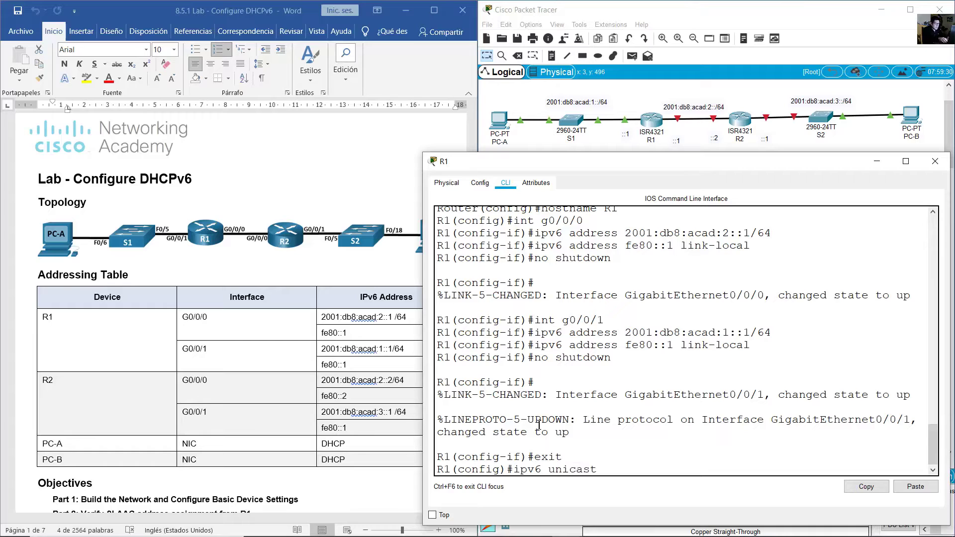
pyautogui.write('-routing')
pyautogui.press('Return')
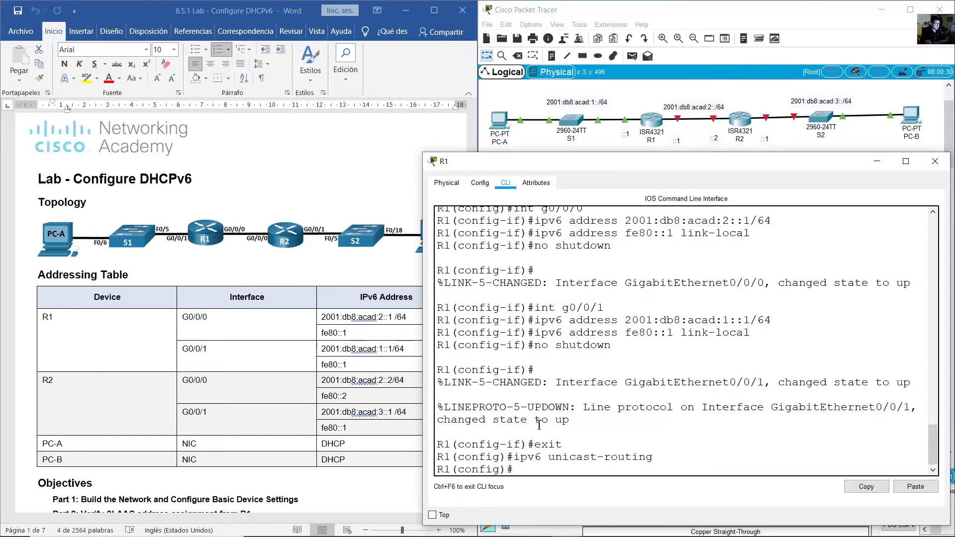
# - Open router R2's command-line interface in an enlarged window below the topology and decline the initial configuration dialog
pyautogui.click(738, 125)
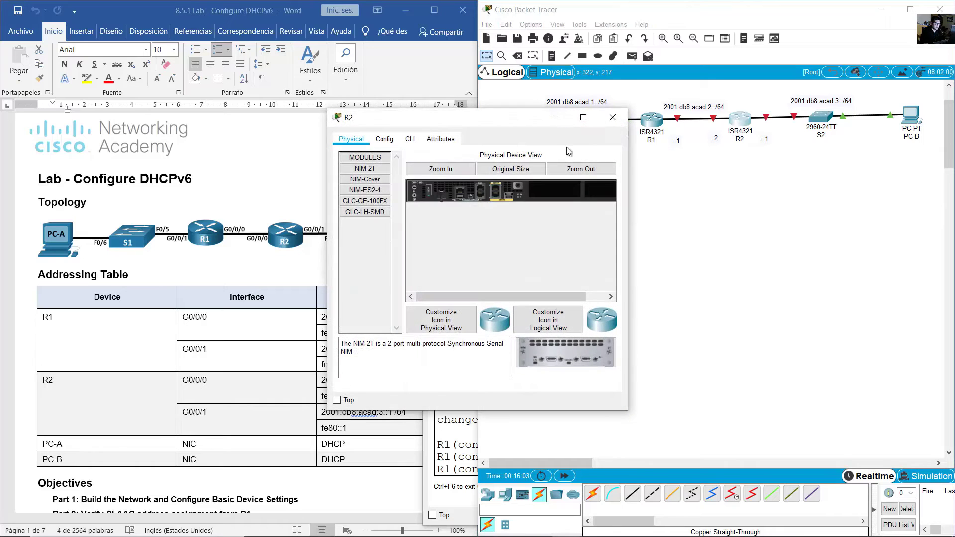
pyautogui.moveTo(506, 124); pyautogui.dragTo(597, 166)
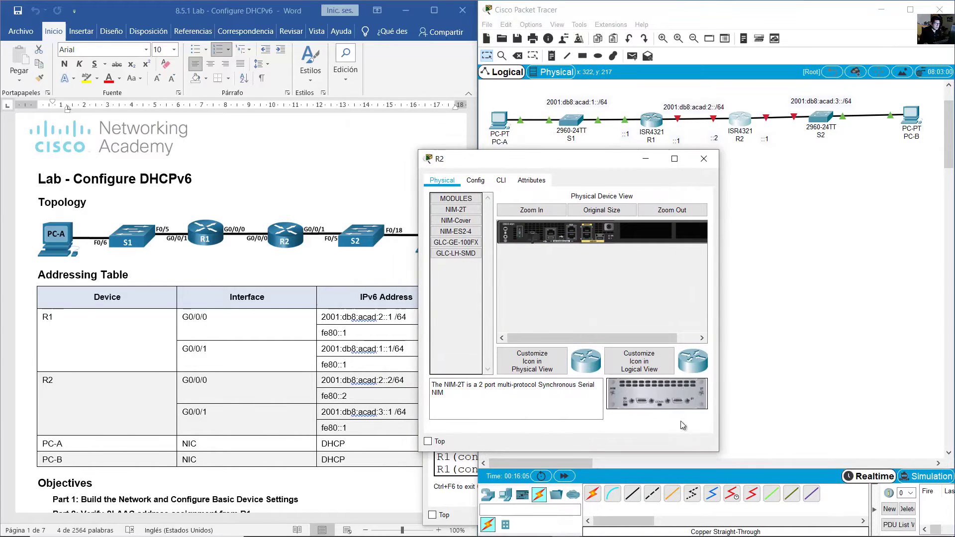
pyautogui.moveTo(716, 455); pyautogui.dragTo(947, 531)
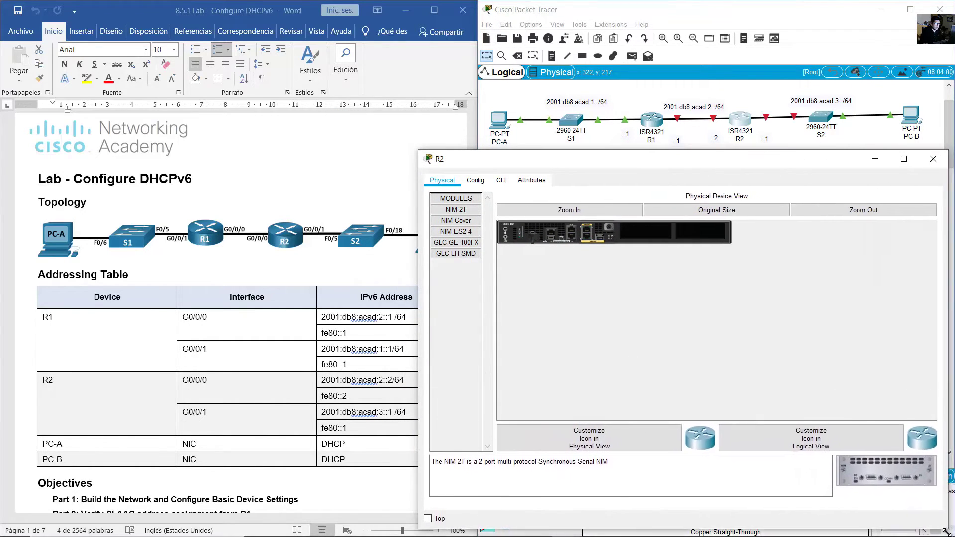
pyautogui.click(501, 182)
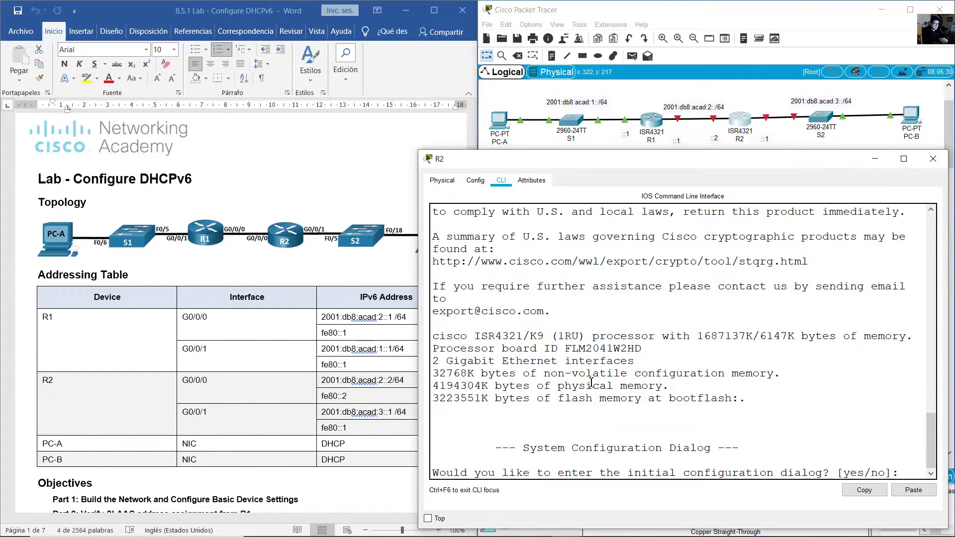
pyautogui.write('no')
pyautogui.press('Return')
pyautogui.press('Return')
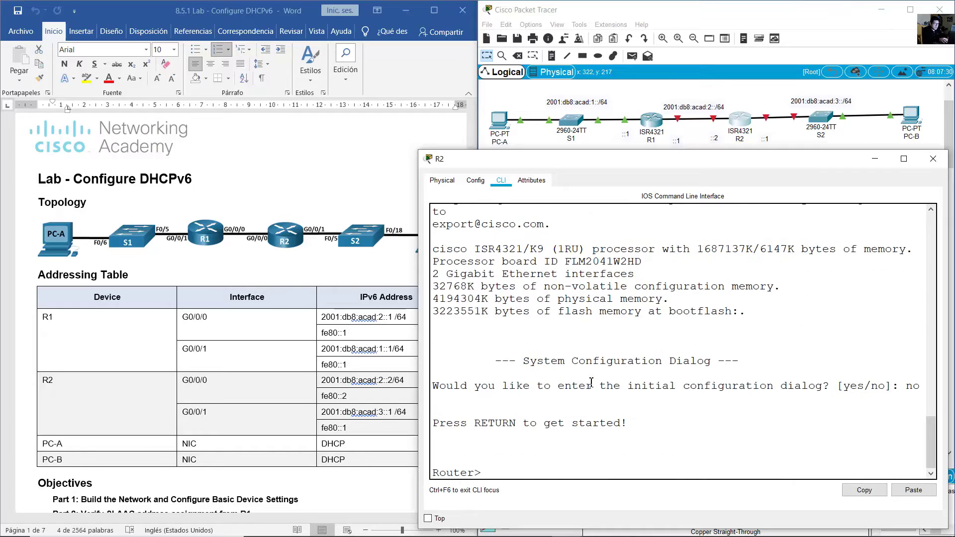
# - Enter privileged and then global configuration mode on the second router and set its hostname to R2
pyautogui.write('en')
pyautogui.press('Return')
pyautogui.write('conf term')
pyautogui.press('Return')
pyautogui.write('ho')
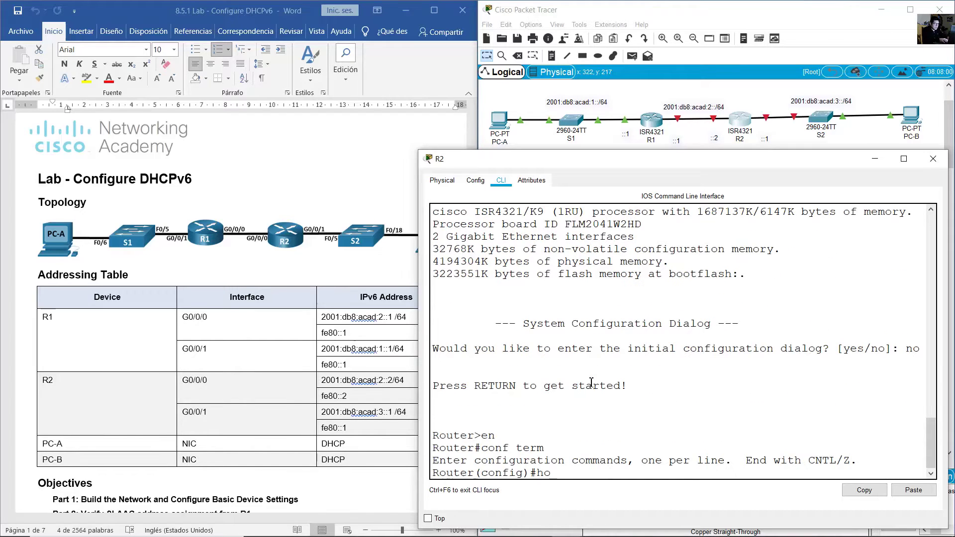
pyautogui.write('stname R2')
pyautogui.press('Return')
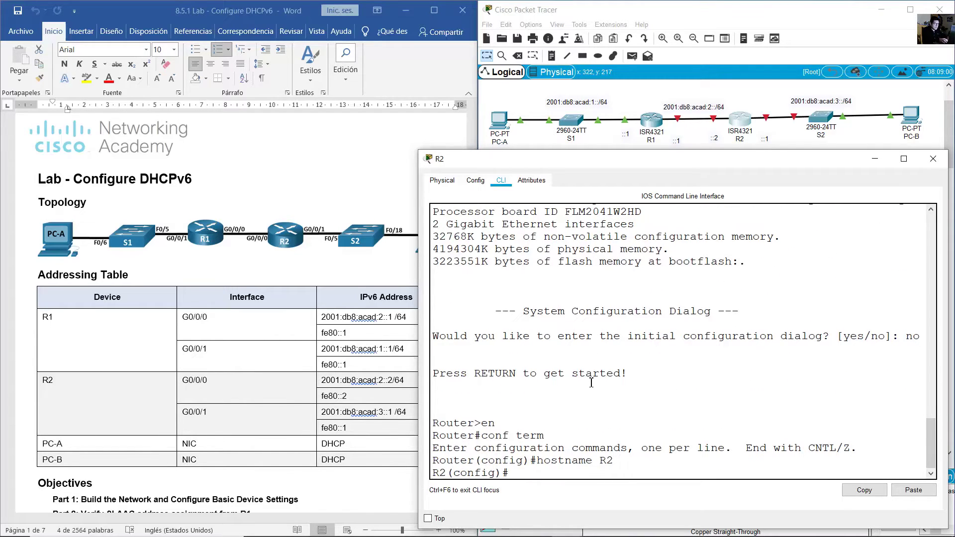
# - Assign the IPv6 address 2001:db8:acad:2::2/64 to R2's interface g0/0/0
pyautogui.write('int g0/0/0')
pyautogui.press('Return')
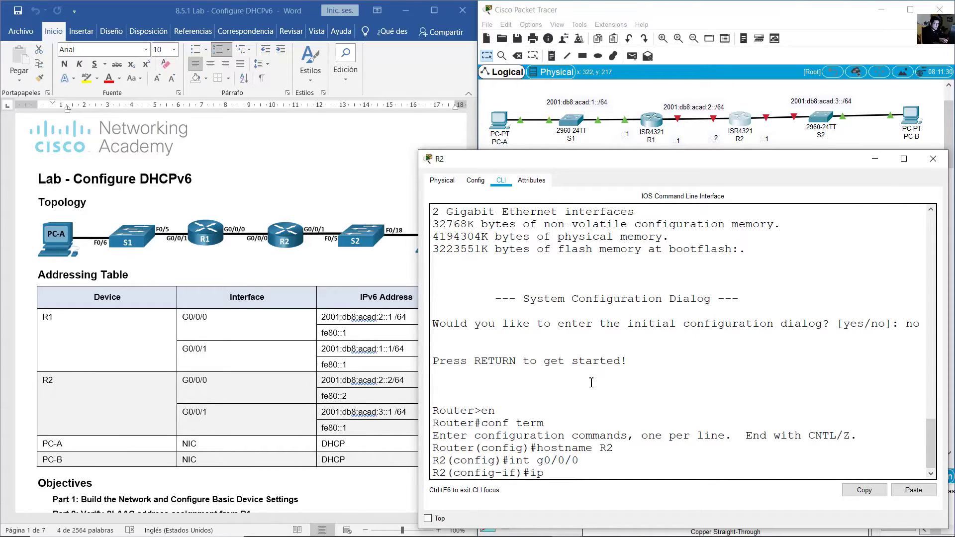
pyautogui.write('ipv6 address 2001:db')
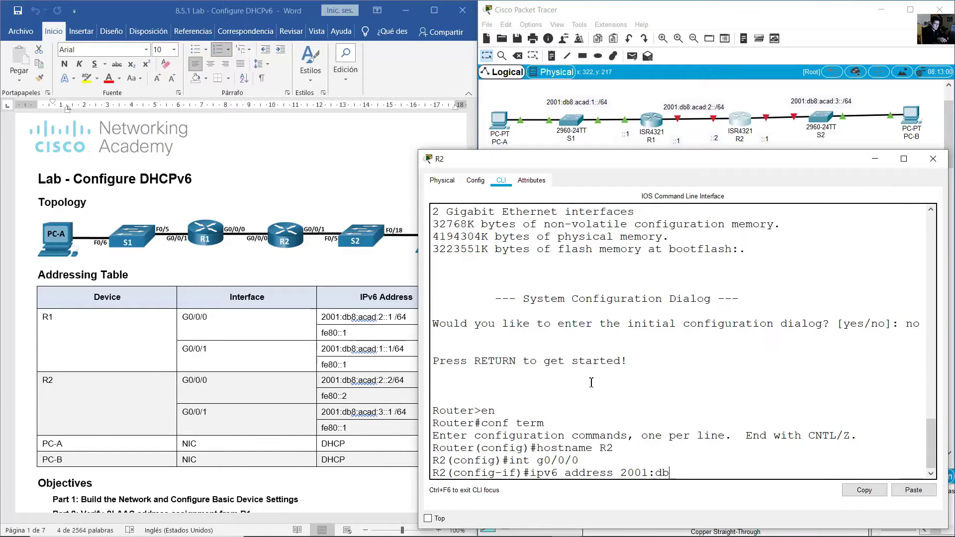
pyautogui.write('8:acad:2::2/64')
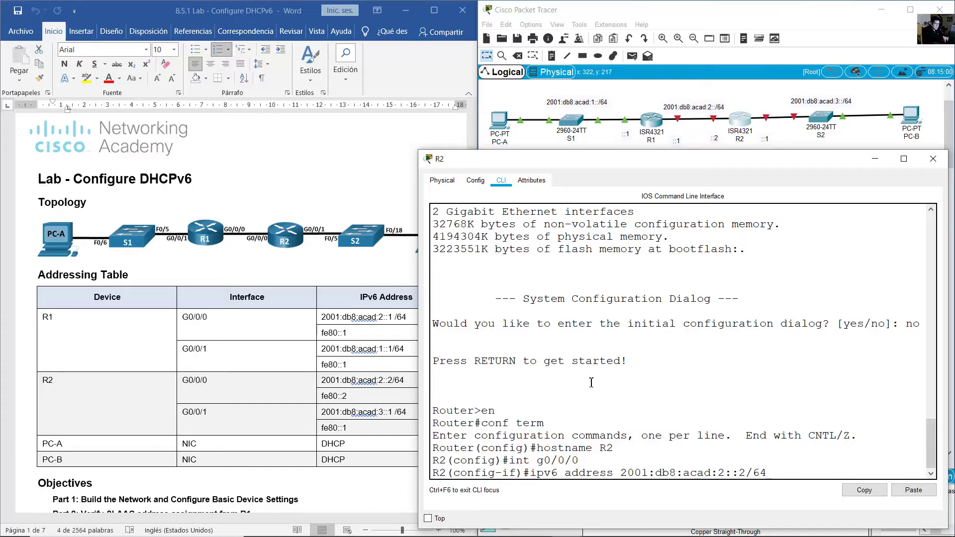
pyautogui.press('Return')
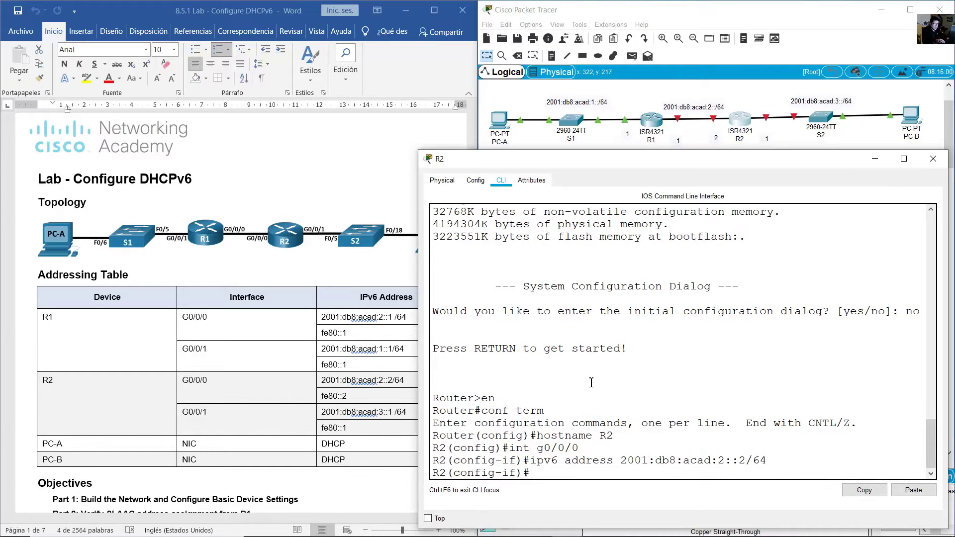
# - Assign the link-local address fe80::2 to R2's interface g0/0/0 and bring the interface up
pyautogui.press('Up')
pyautogui.press('BackSpace')
pyautogui.press('BackSpace')
pyautogui.press('BackSpace')
pyautogui.press('BackSpace')
pyautogui.press('BackSpace')
pyautogui.press('BackSpace')
pyautogui.press('BackSpace')
pyautogui.press('BackSpace')
pyautogui.press('BackSpace')
pyautogui.press('BackSpace')
pyautogui.press('BackSpace')
pyautogui.press('BackSpace')
pyautogui.press('BackSpace')
pyautogui.press('BackSpace')
pyautogui.press('BackSpace')
pyautogui.press('BackSpace')
pyautogui.press('BackSpace')
pyautogui.press('BackSpace')
pyautogui.press('BackSpace')
pyautogui.press('BackSpace')
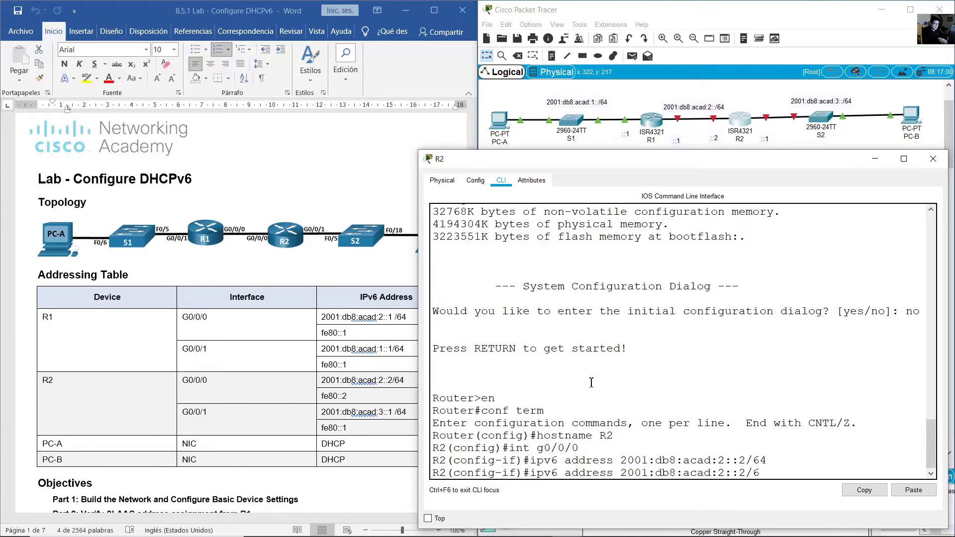
pyautogui.write('fe80')
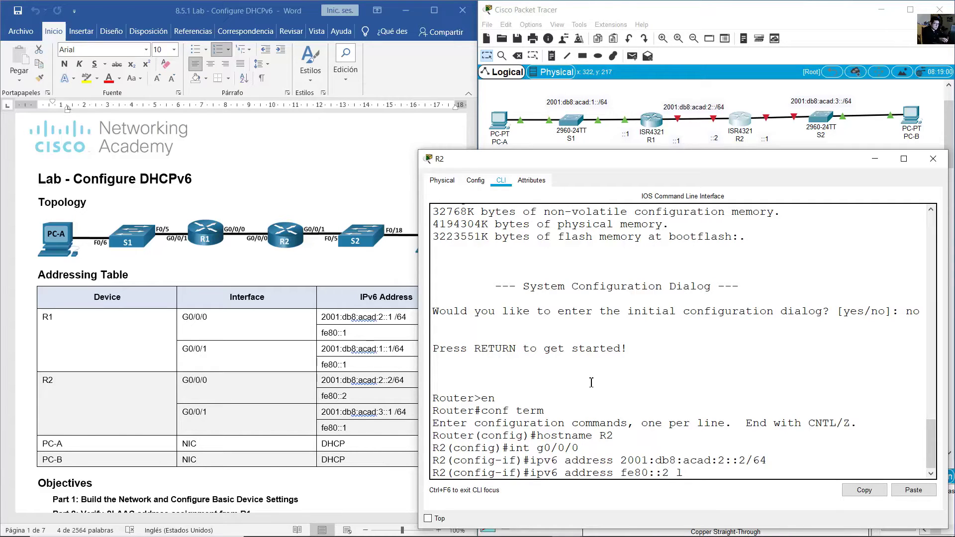
pyautogui.write('::2 link-local')
pyautogui.press('Return')
pyautogui.write('no shutdown')
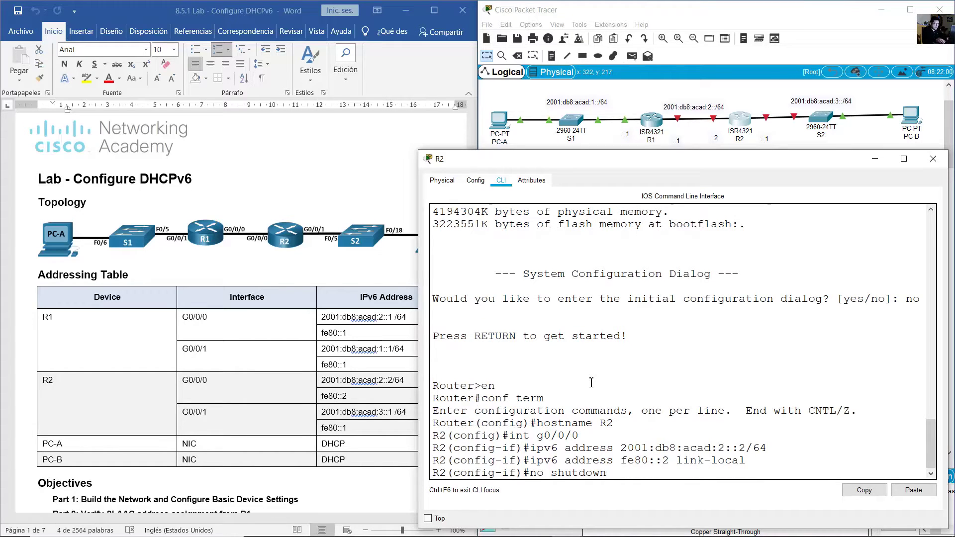
pyautogui.press('Return')
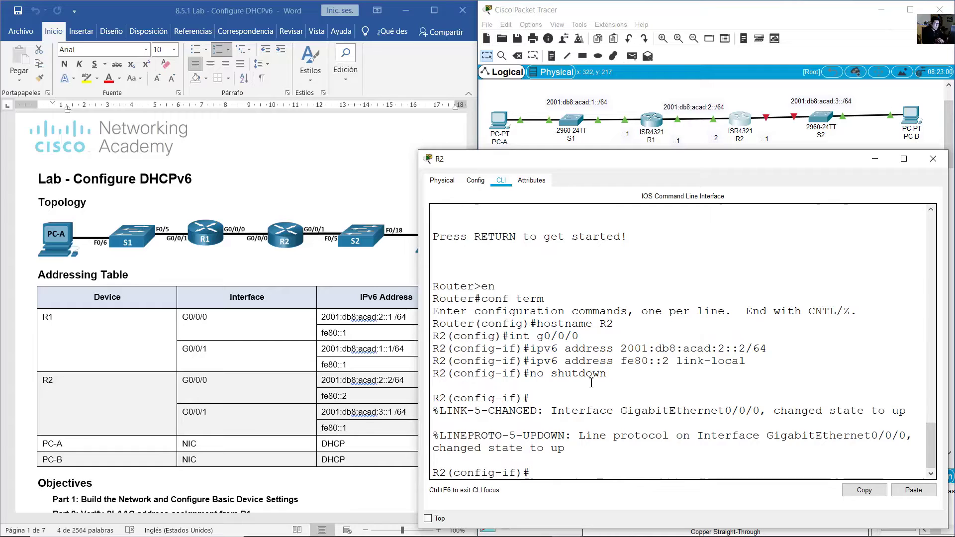
# - Switch to R2's interface g0/0/1 and assign it the IPv6 address 2001:db8:acad:3::1/64
pyautogui.press('Up')
pyautogui.press('Up')
pyautogui.press('Up')
pyautogui.press('Up')
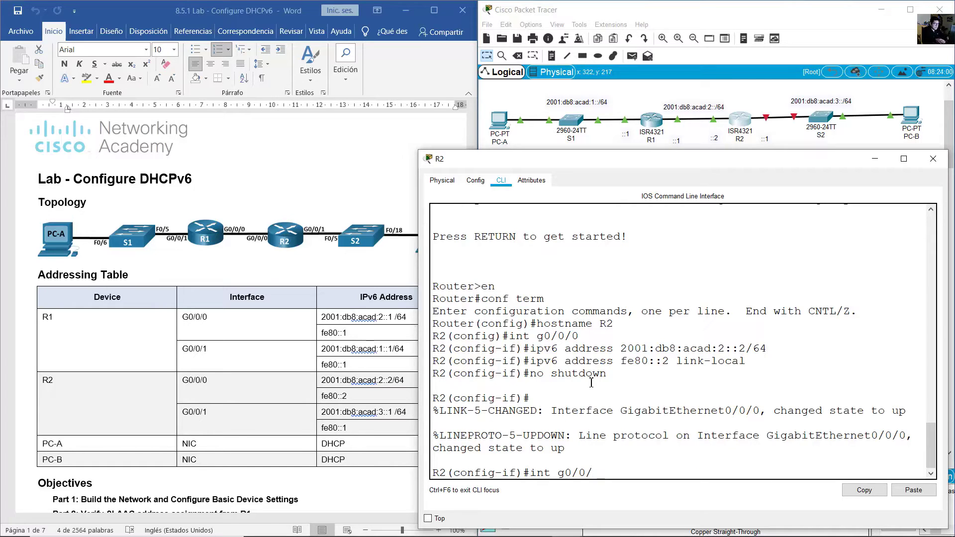
pyautogui.write('1')
pyautogui.press('Return')
pyautogui.press('Up')
pyautogui.press('Up')
pyautogui.press('Up')
pyautogui.press('Up')
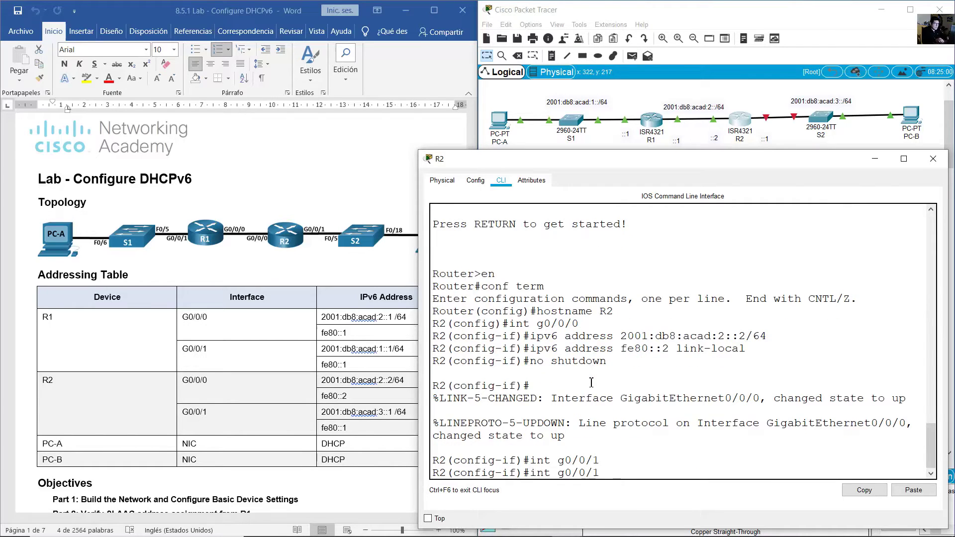
pyautogui.press('Left')
pyautogui.press('Left')
pyautogui.press('Left')
pyautogui.press('Left')
pyautogui.press('Left')
pyautogui.press('Left')
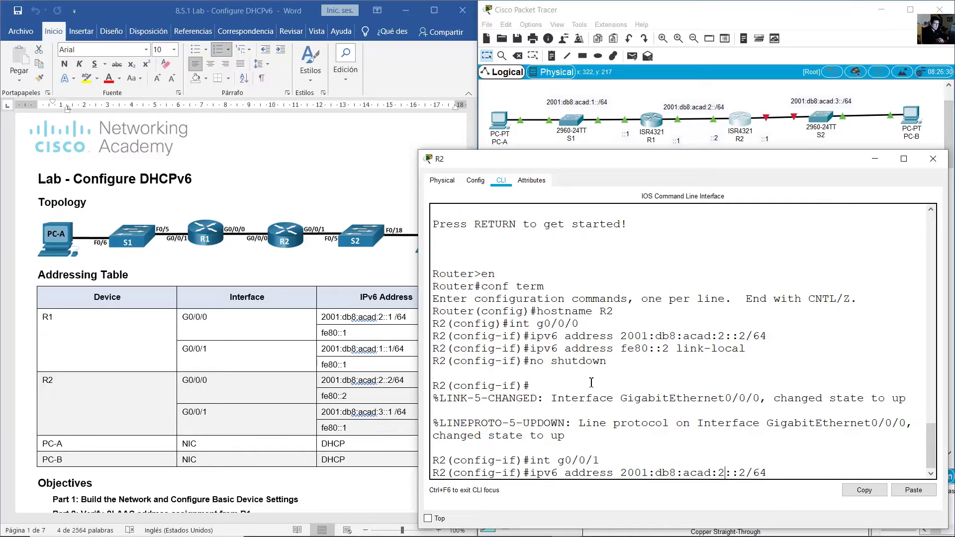
pyautogui.press('BackSpace')
pyautogui.write('3')
pyautogui.press('BackSpace')
pyautogui.write('1')
pyautogui.press('Return')
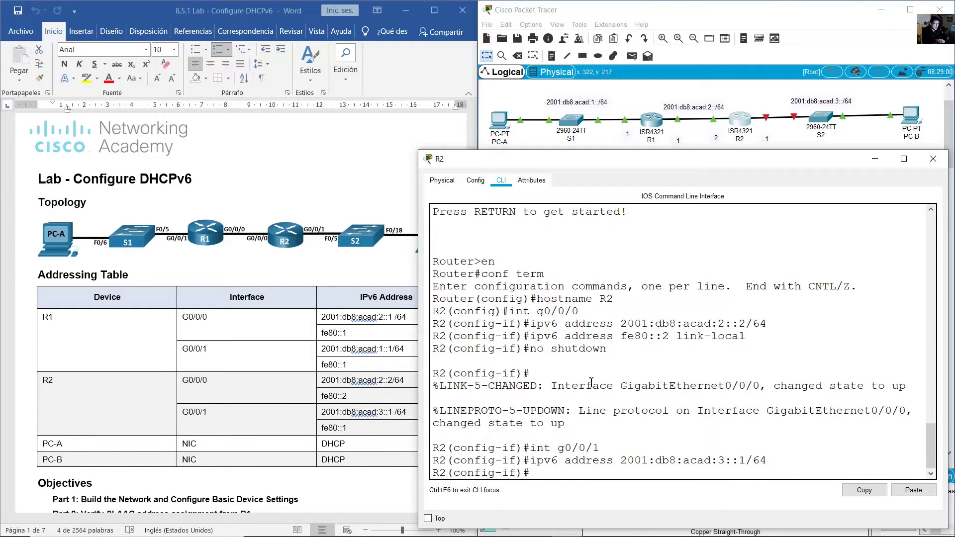
# - Assign the link-local address fe80::1 to R2's interface g0/0/1 and bring the interface up
pyautogui.press('Up')
pyautogui.press('Up')
pyautogui.press('Up')
pyautogui.press('Up')
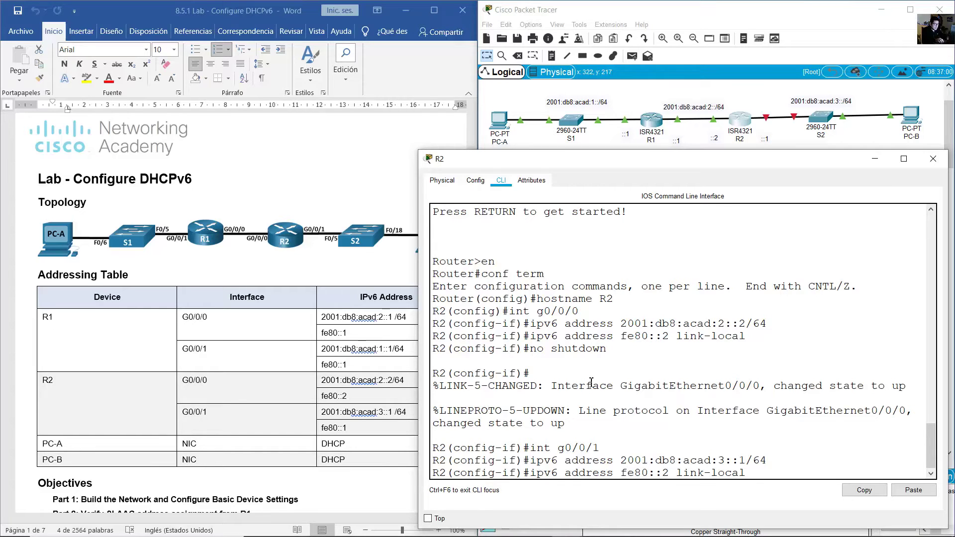
pyautogui.press('BackSpace')
pyautogui.write('1')
pyautogui.press('Return')
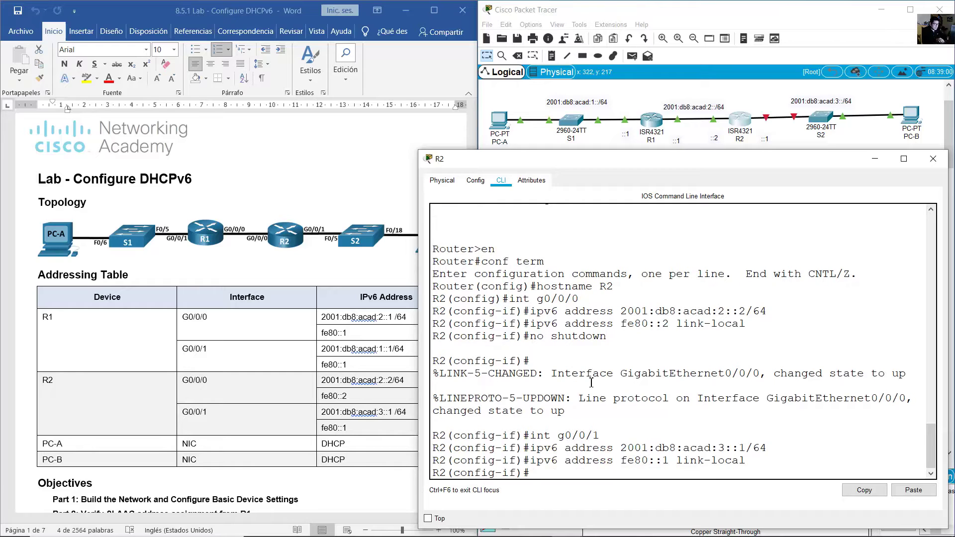
pyautogui.press('Up')
pyautogui.press('Up')
pyautogui.press('Up')
pyautogui.press('Up')
pyautogui.press('Return')
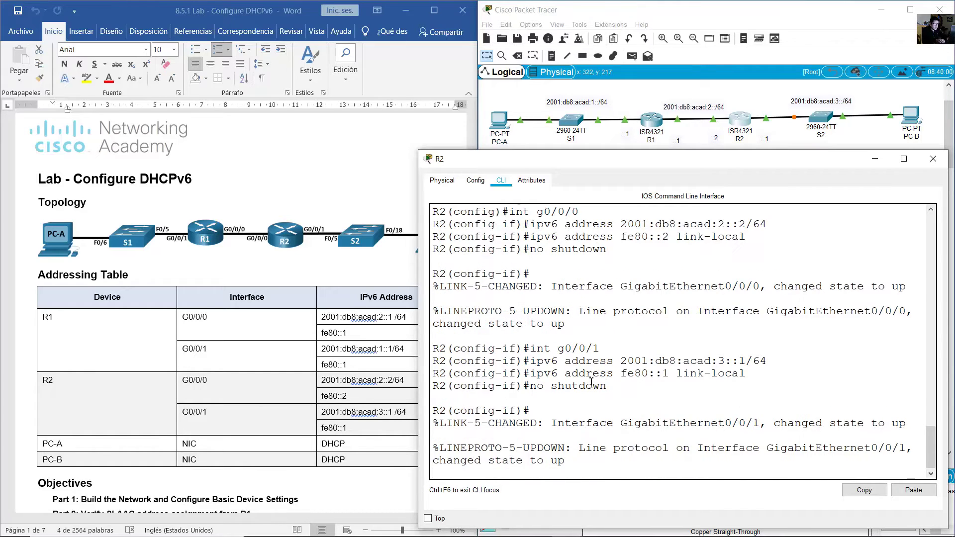
# - Leave interface configuration on R2 and turn on ipv6 unicast-routing
pyautogui.press('Return')
pyautogui.write('exit')
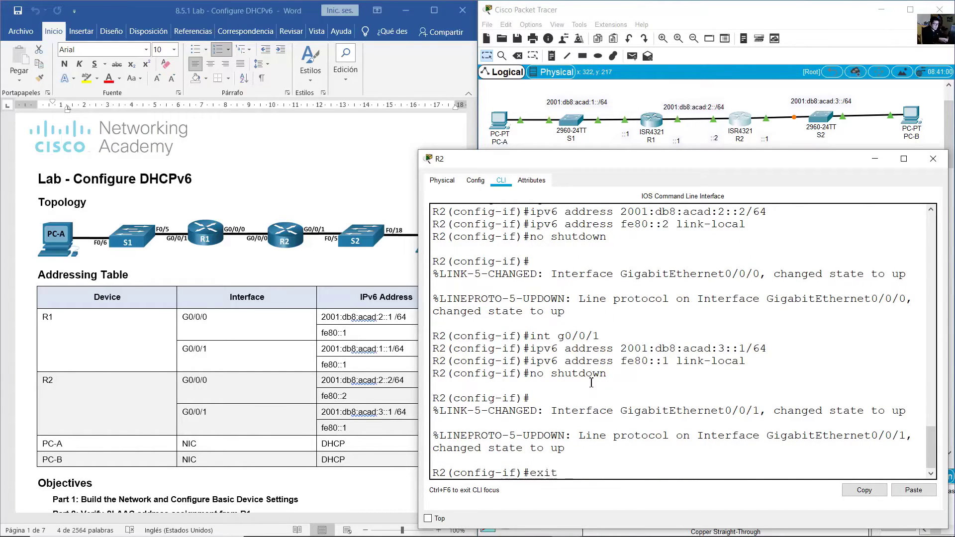
pyautogui.press('Return')
pyautogui.write('ipv6')
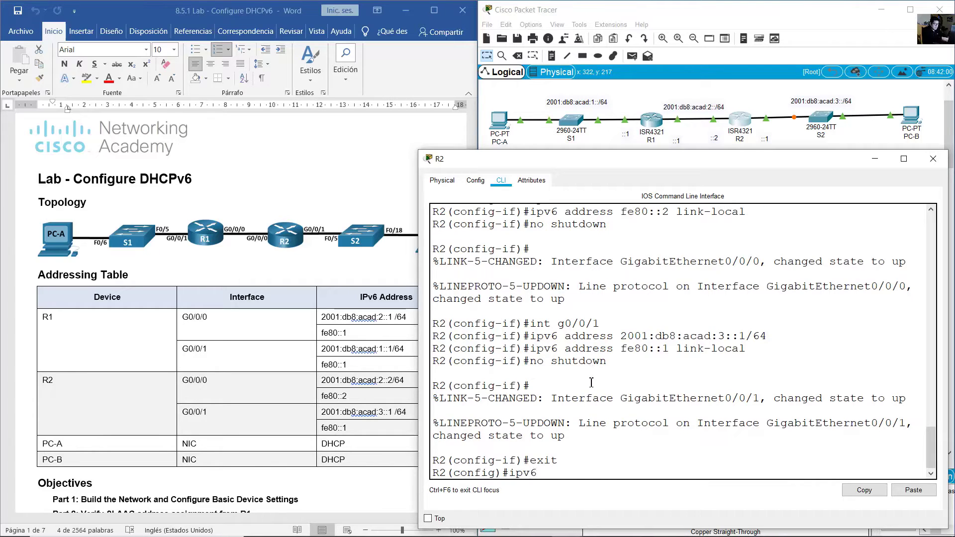
pyautogui.write(' unicast-routing')
pyautogui.press('Return')
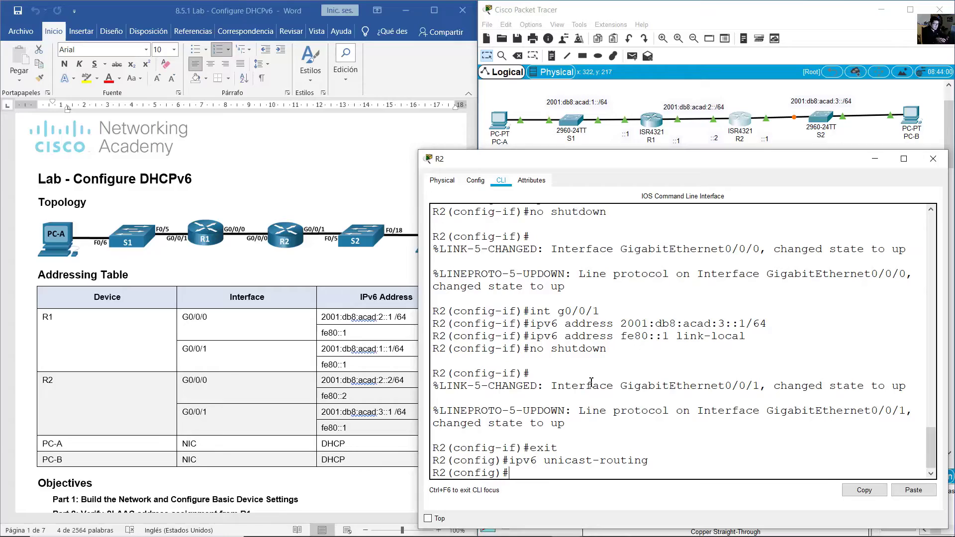
# - Check the default route item in Step 4 of the lab document and bring up R1's command-line interface in Packet Tracer
pyautogui.click(345, 214)
pyautogui.scroll(-10, 343, 189)
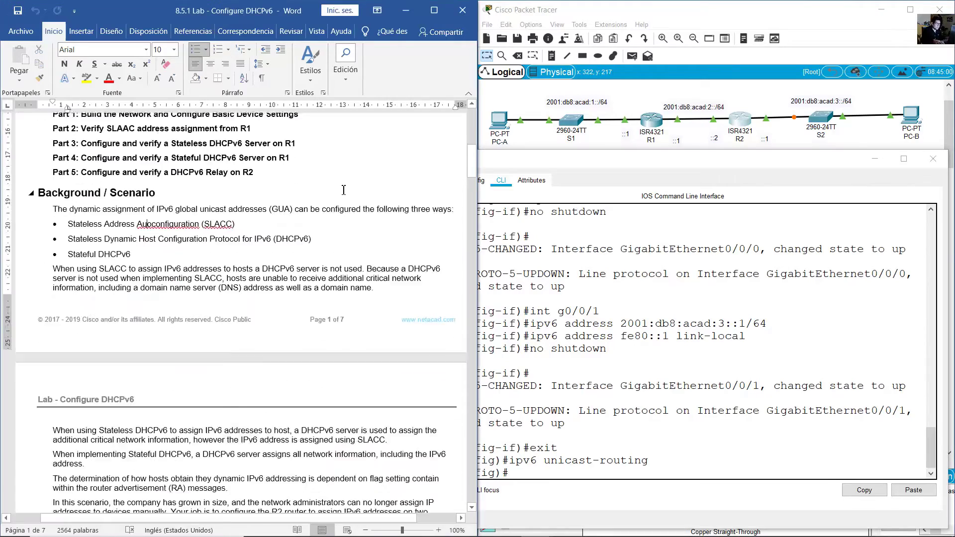
pyautogui.scroll(-20, 343, 190)
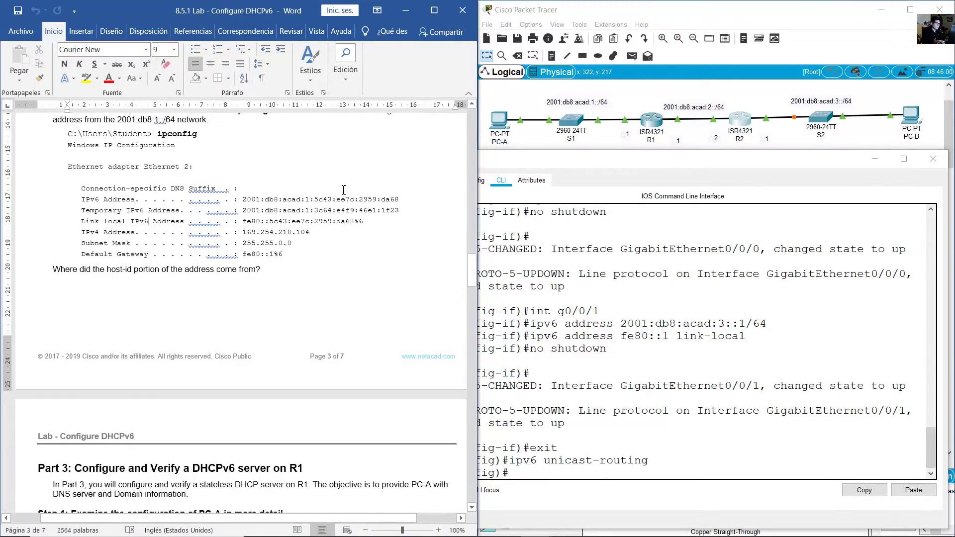
pyautogui.press('pageup')
pyautogui.scroll(-5, 254, 252)
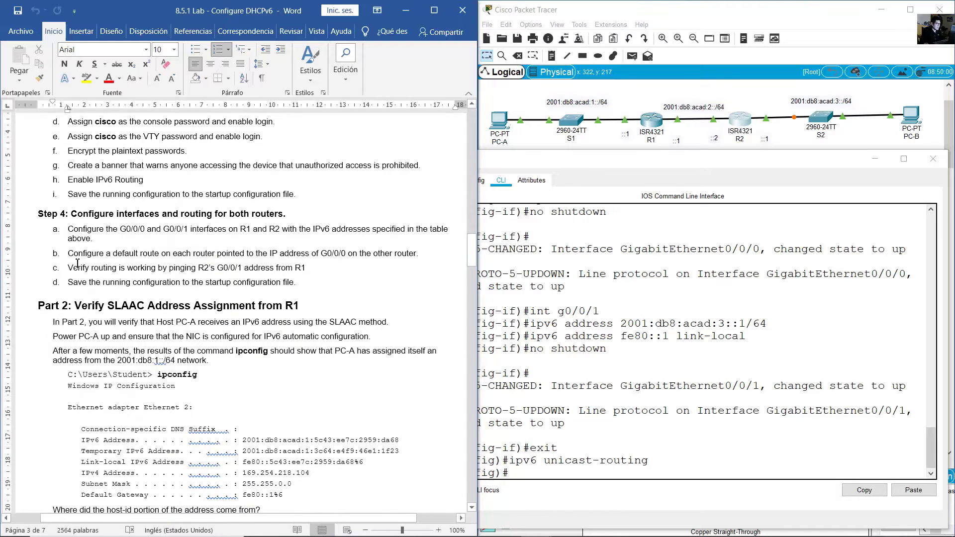
pyautogui.moveTo(81, 253); pyautogui.dragTo(417, 253)
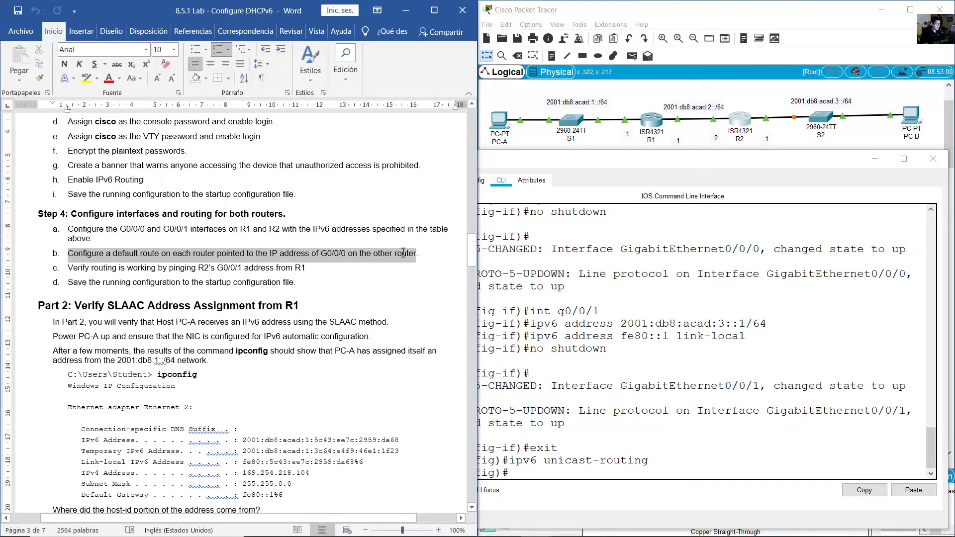
pyautogui.click(663, 309)
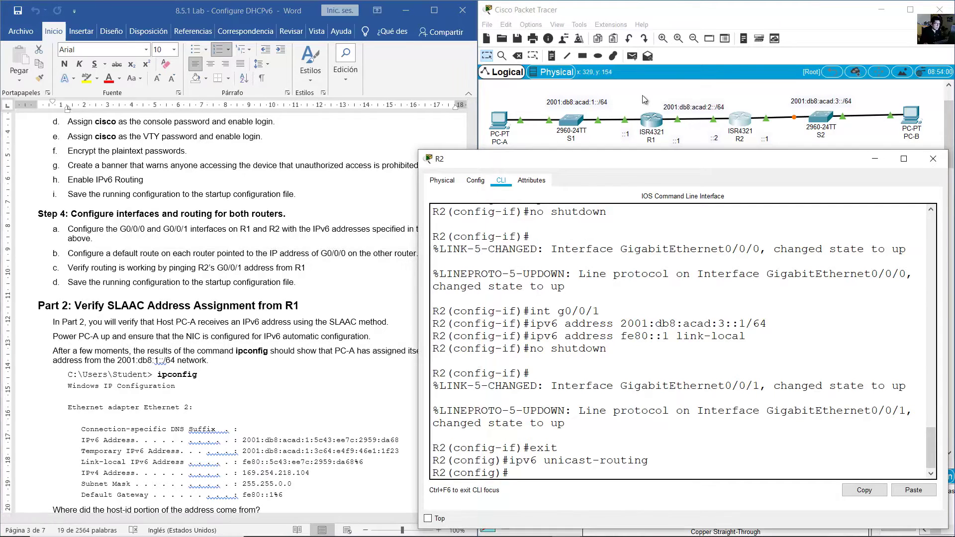
pyautogui.click(649, 119)
pyautogui.moveTo(644, 99); pyautogui.dragTo(656, 149)
pyautogui.click(650, 121)
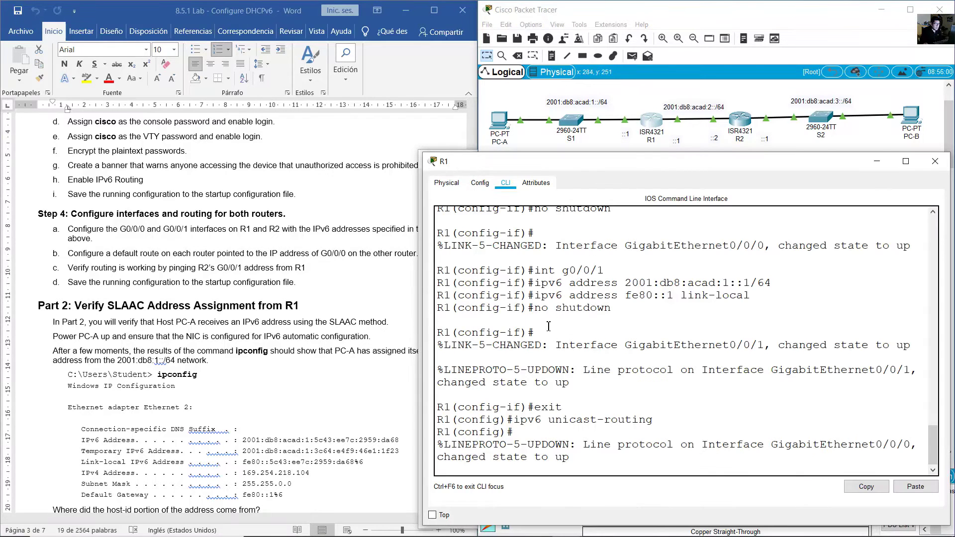
# - Configure an IPv6 default route ::/0 on R1 with R2's g0/0/0 address 2001:db8:acad:2::2 as the next hop
pyautogui.press('Return')
pyautogui.write('ipv6 route ::/0')
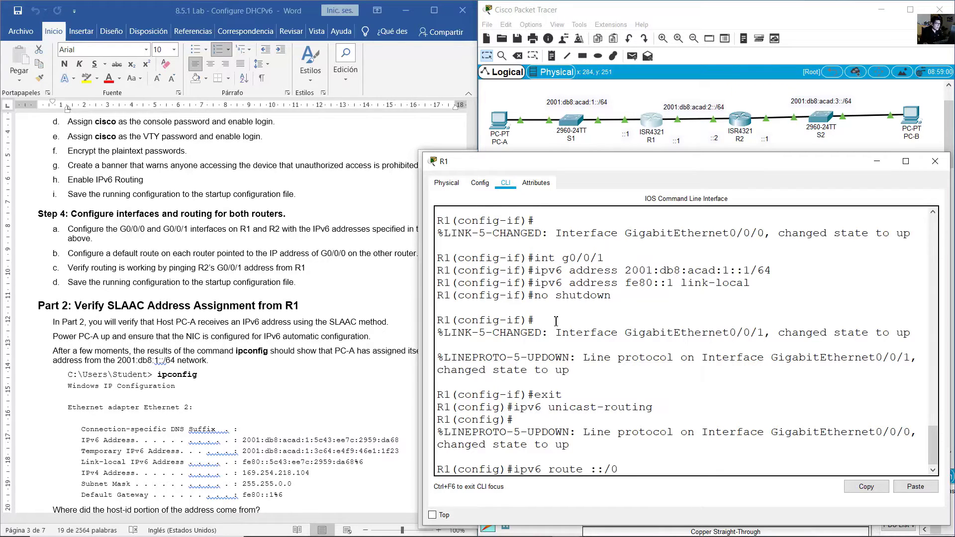
pyautogui.click(724, 88)
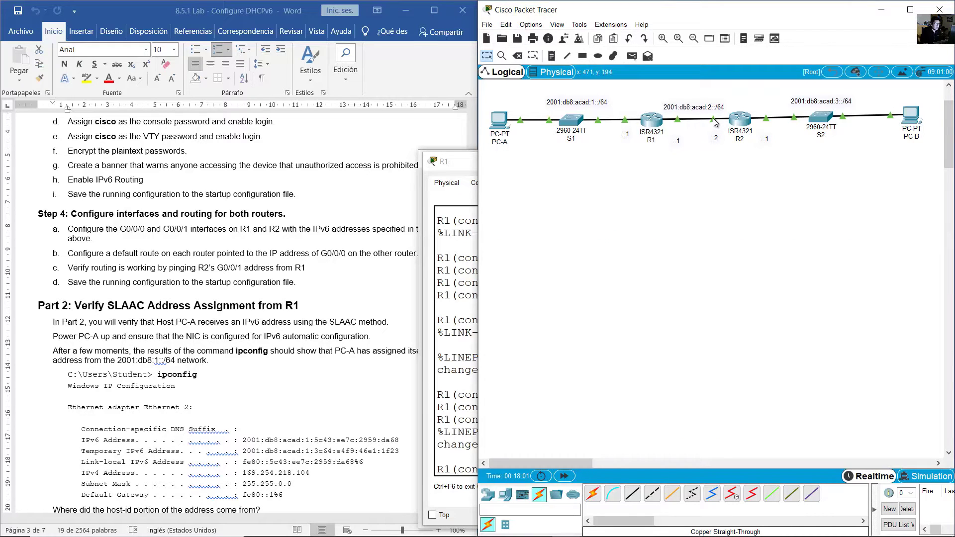
pyautogui.click(714, 139)
pyautogui.moveTo(712, 120)
pyautogui.click(655, 123)
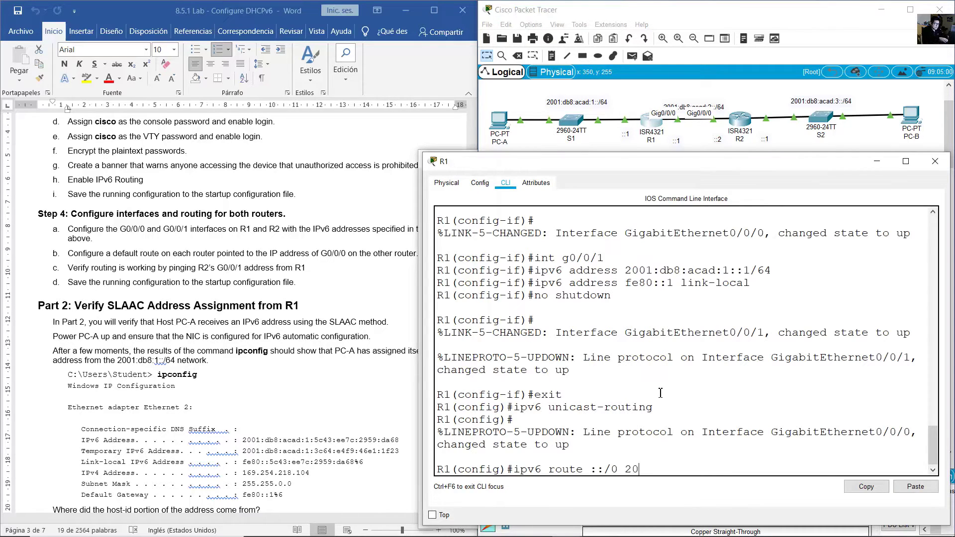
pyautogui.write(':acad:2::2')
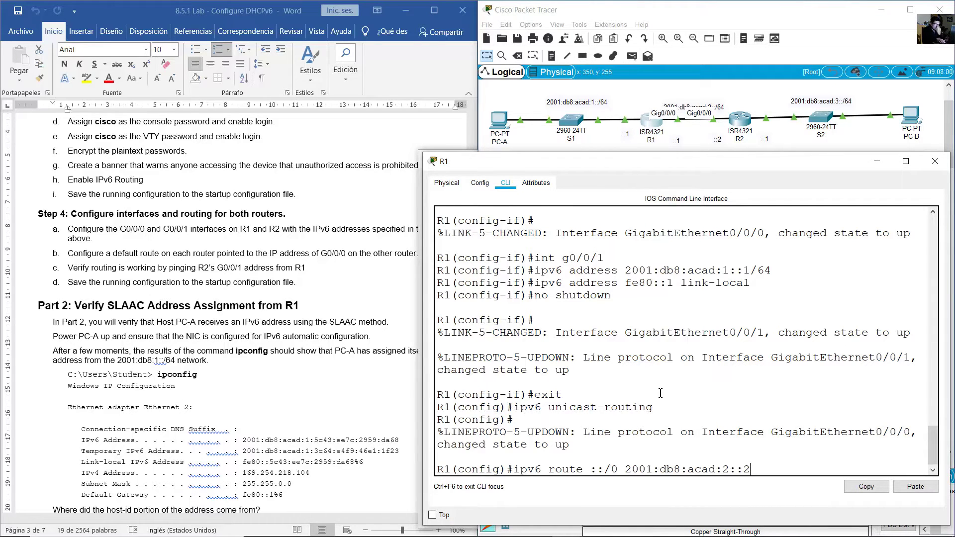
pyautogui.press('Return')
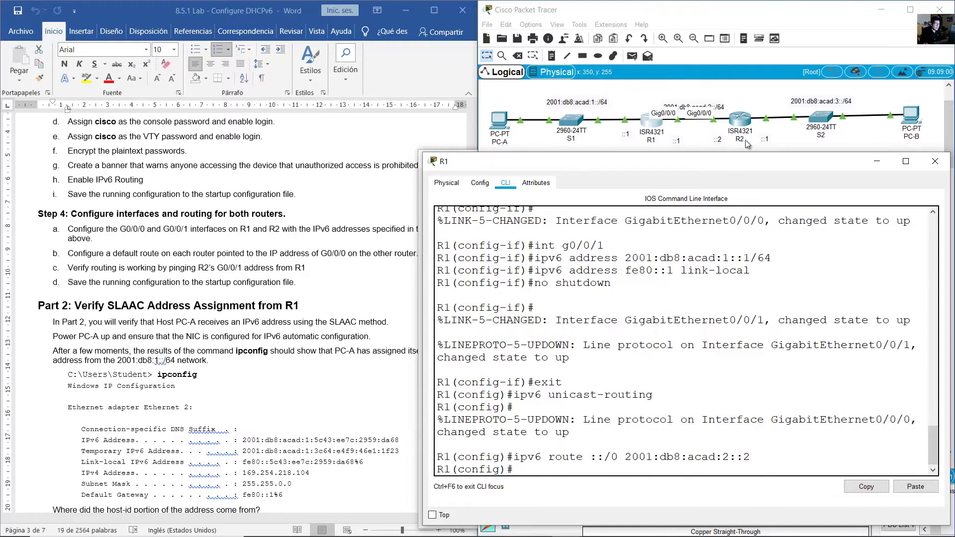
# - Configure an IPv6 default route ::/0 on R2 with R1's address 2001:db8:acad:2::1 as the next hop
pyautogui.click(740, 120)
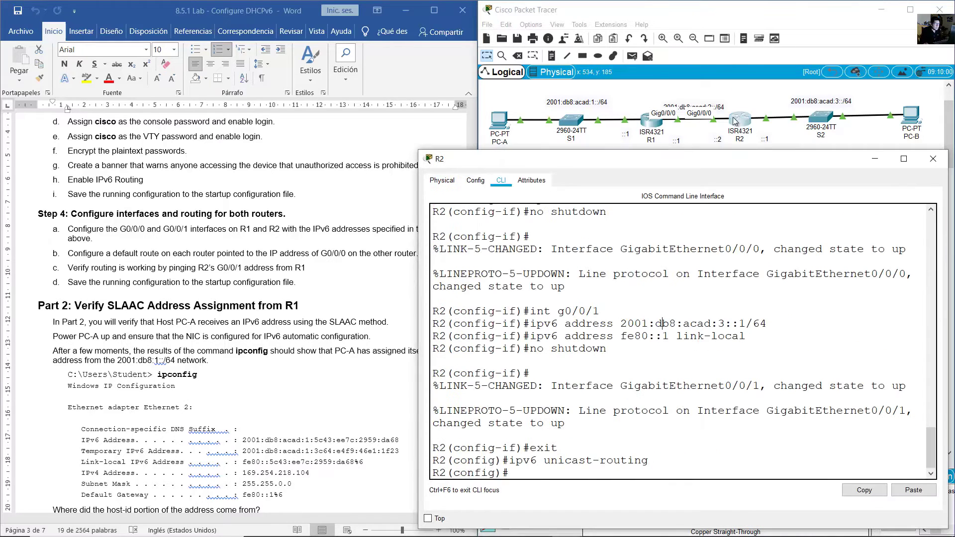
pyautogui.write('ipv6 rou')
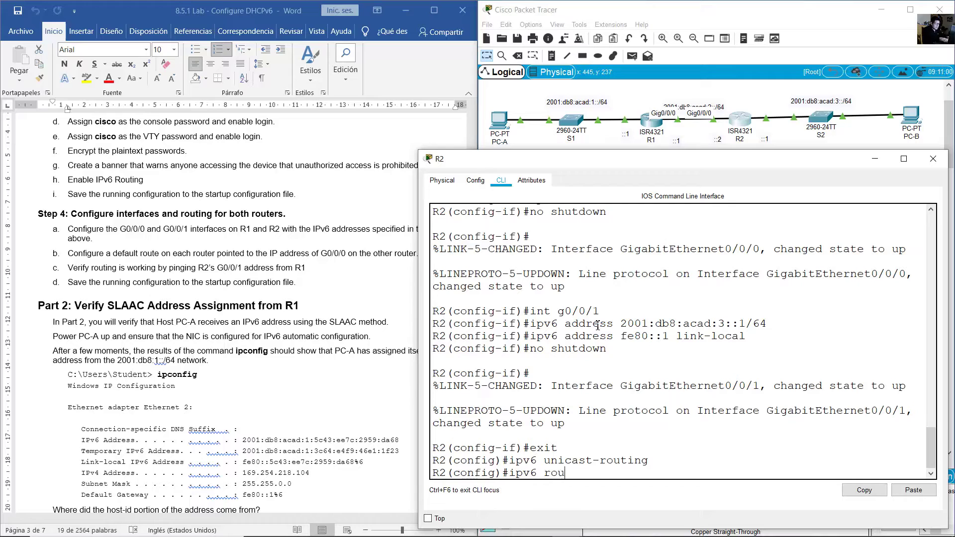
pyautogui.write('te ::/0 2001:db8:acad:2::')
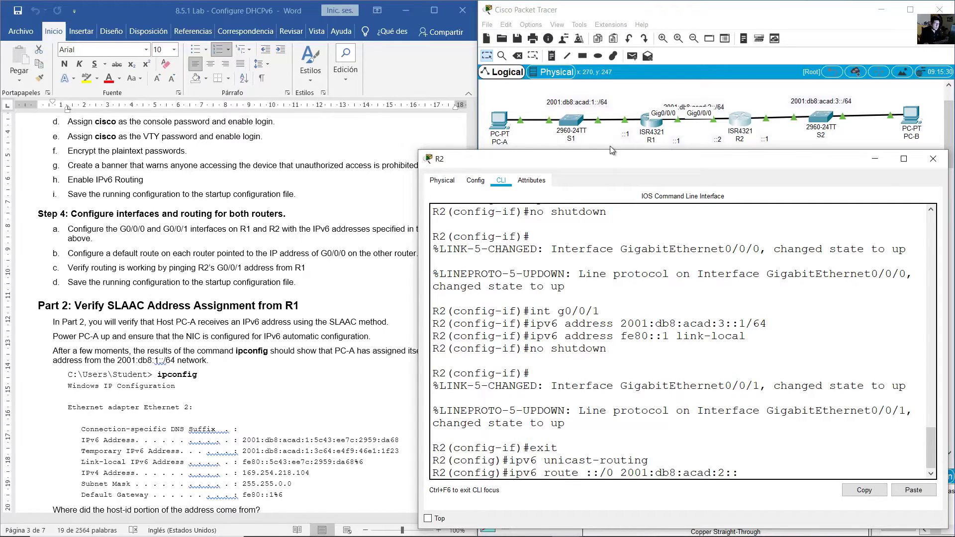
pyautogui.click(607, 146)
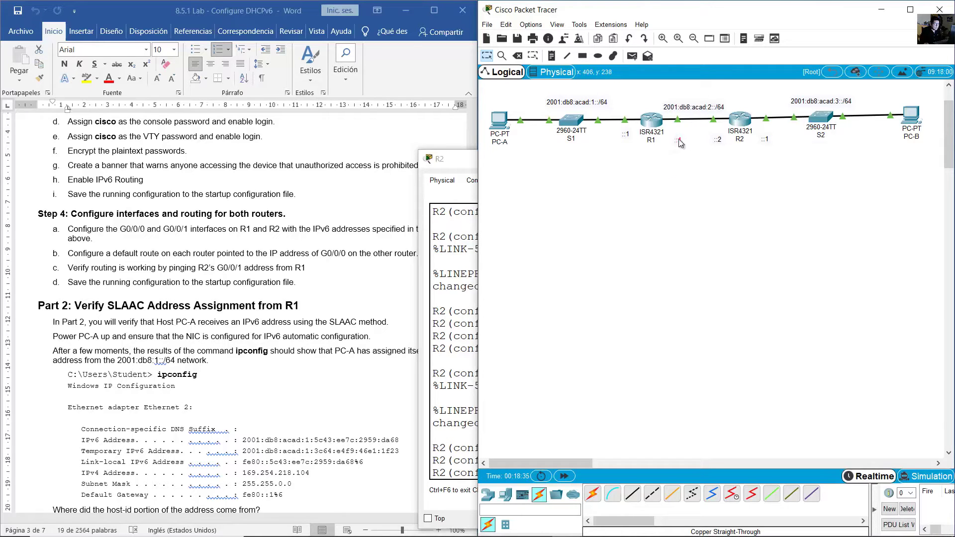
pyautogui.moveTo(699, 108); pyautogui.dragTo(699, 106)
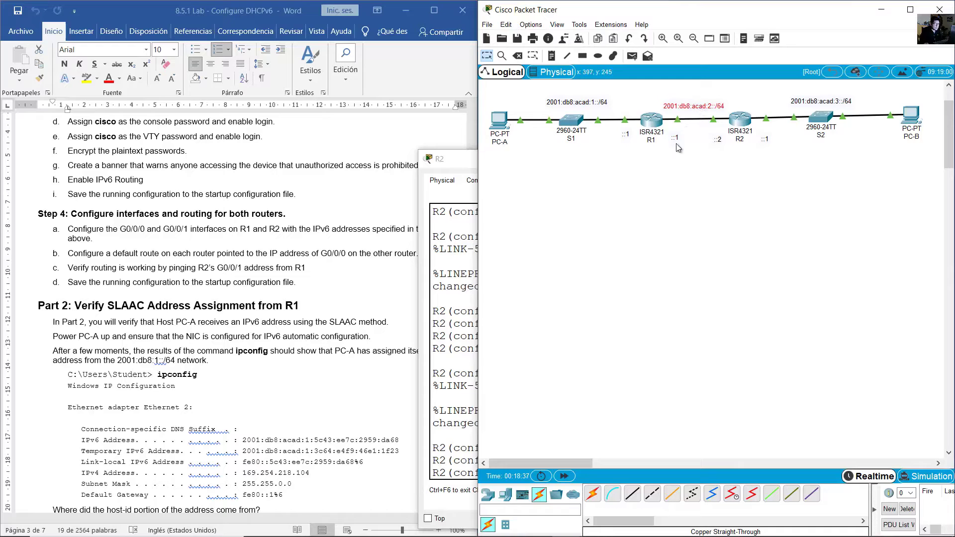
pyautogui.moveTo(677, 141); pyautogui.dragTo(678, 144)
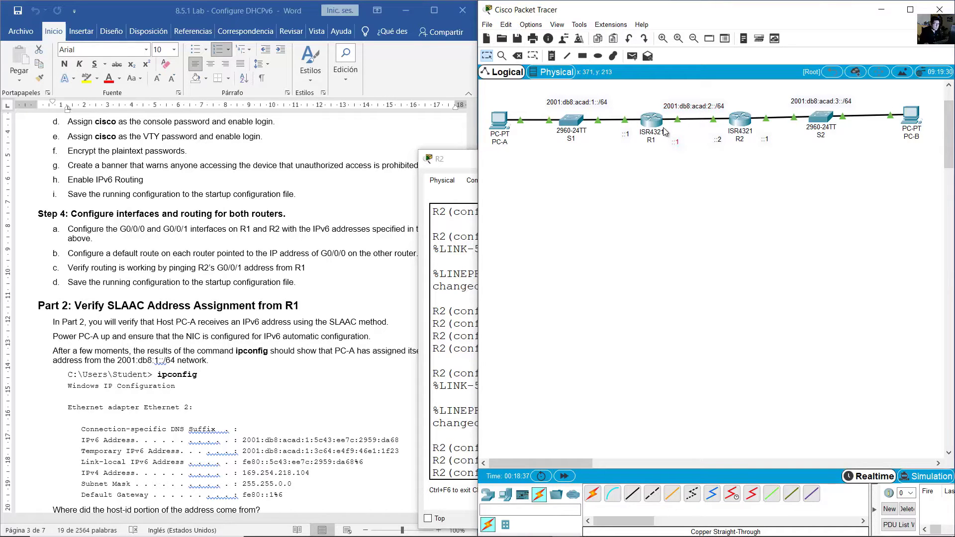
pyautogui.click(740, 119)
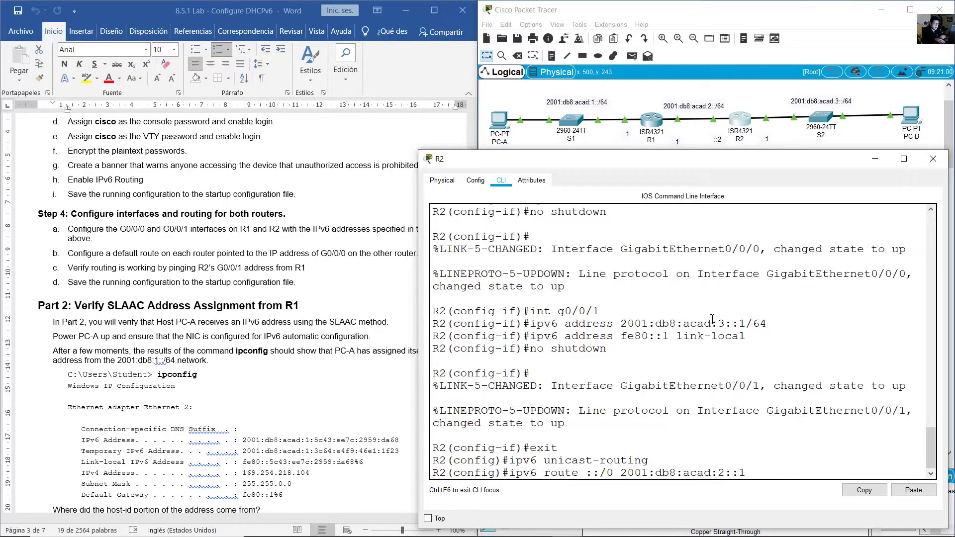
pyautogui.press('Return')
# - Check the routing verification item in Step 4 of the lab document and return to the Packet Tracer topology
pyautogui.click(279, 339)
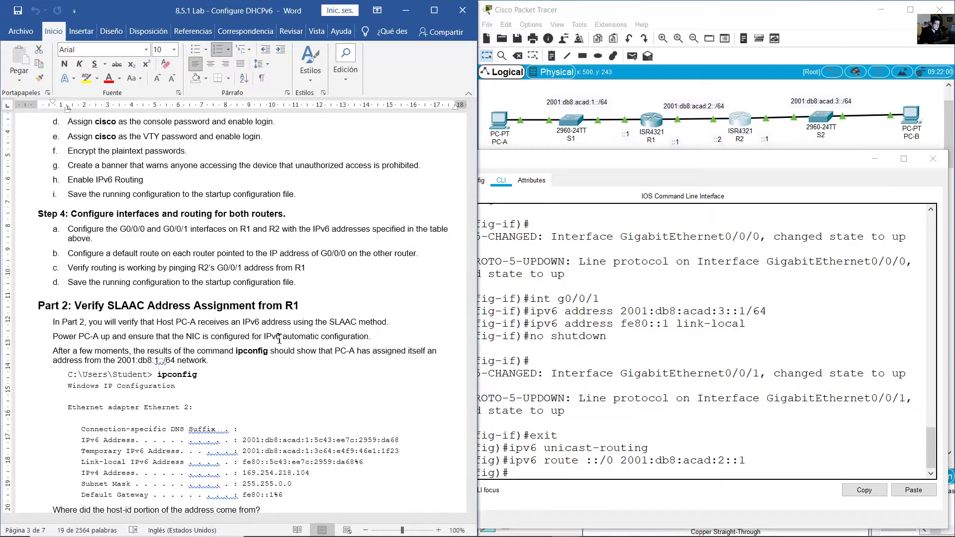
pyautogui.moveTo(88, 269); pyautogui.dragTo(311, 266)
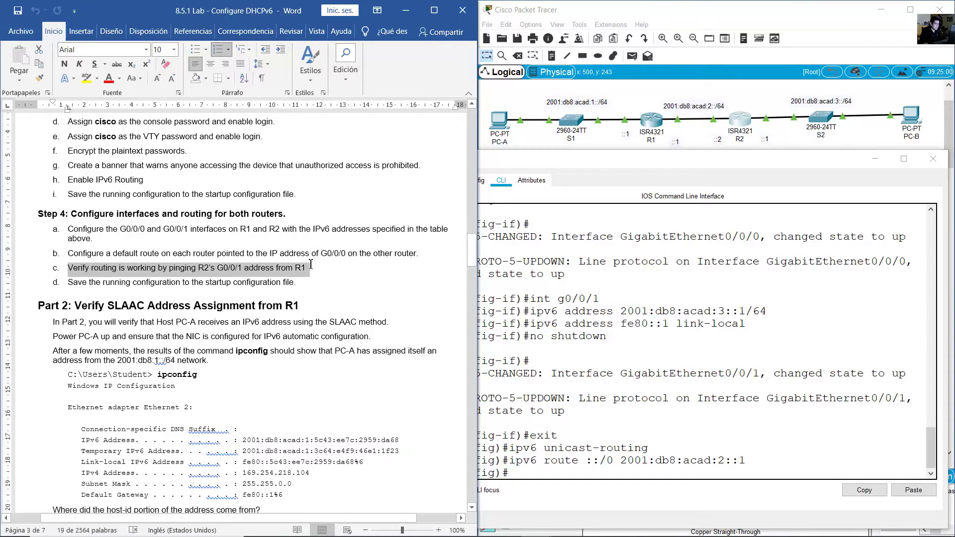
pyautogui.click(640, 97)
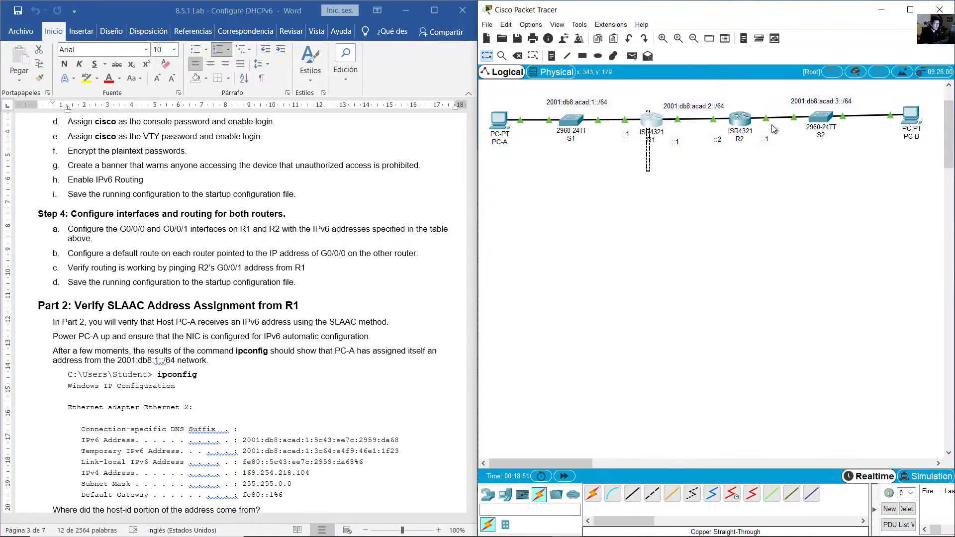
# - Leave configuration mode on R1 and ping R2's G0/0/1 address 2001:db8:acad:3::1 to verify routing
pyautogui.moveTo(765, 118)
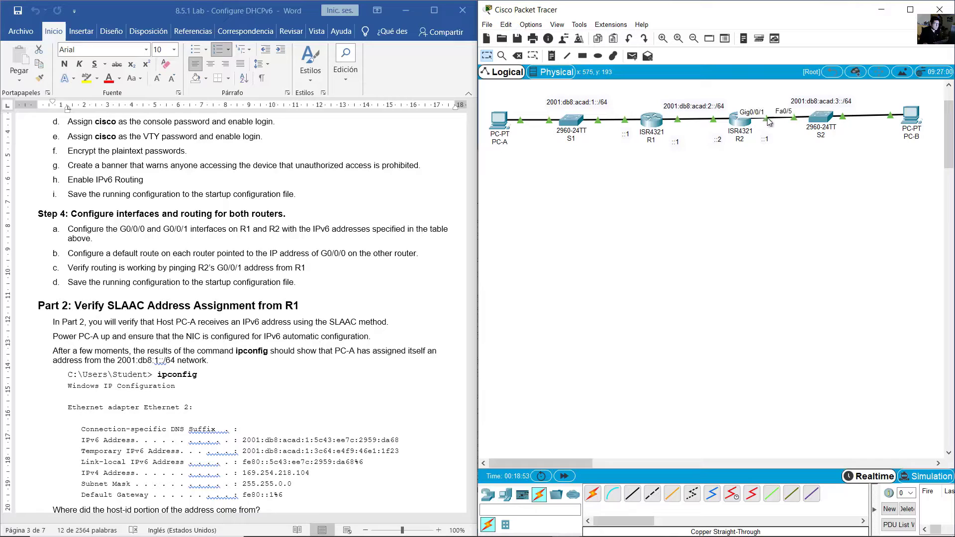
pyautogui.click(653, 124)
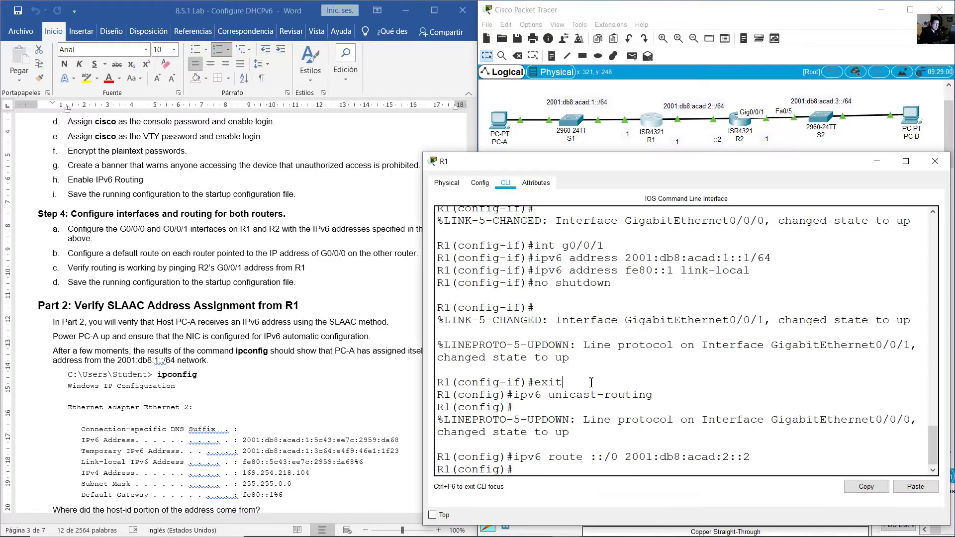
pyautogui.write('end')
pyautogui.press('Return')
pyautogui.write('pin')
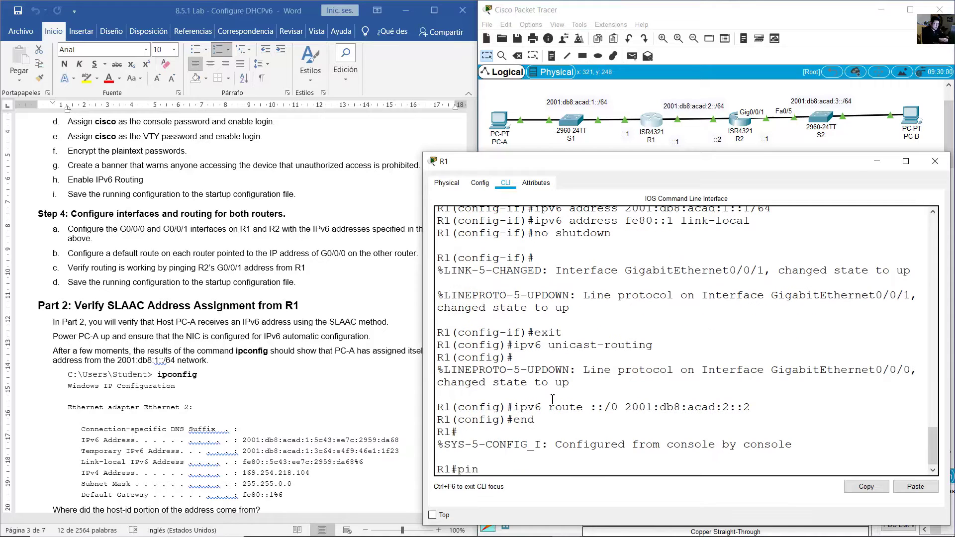
pyautogui.write('g 2001:db8:acad')
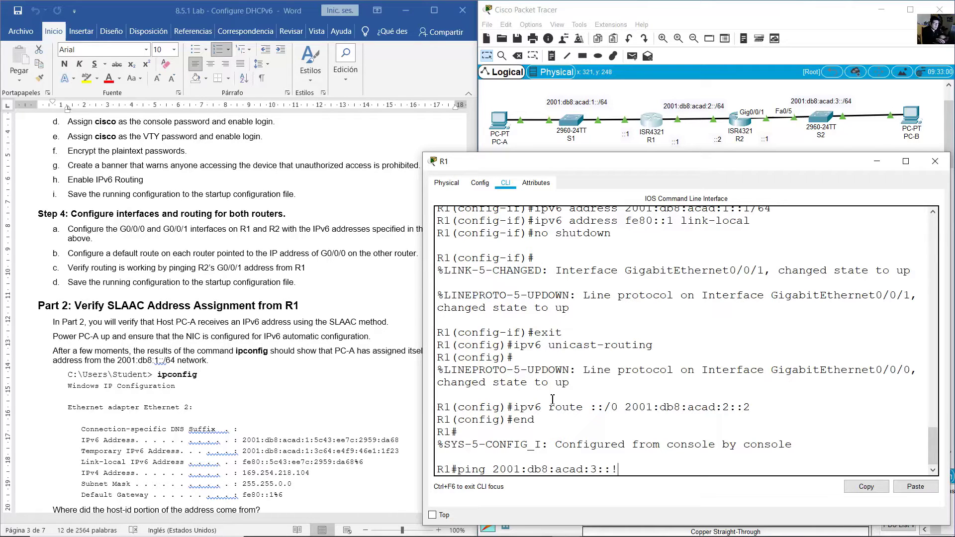
pyautogui.write(':3::1')
pyautogui.press('Return')
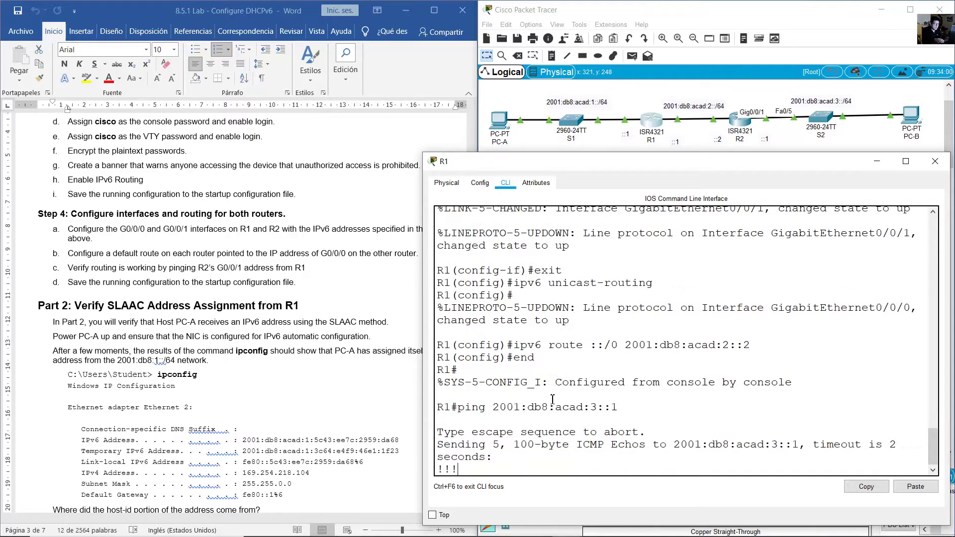
pyautogui.moveTo(460, 439); pyautogui.dragTo(447, 438)
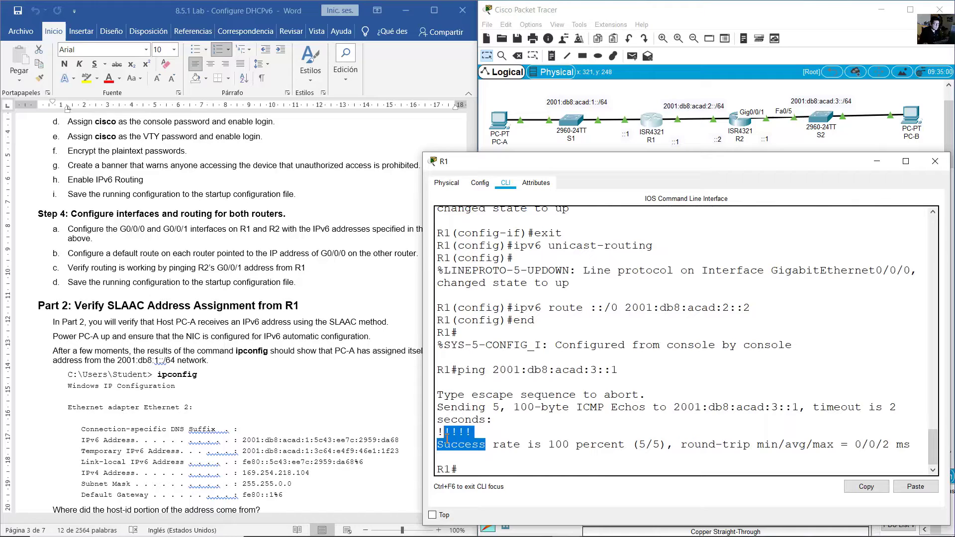
# - Review the save-configuration item of Step 4 and the heading and introduction of Part 2 in the lab document
pyautogui.click(213, 298)
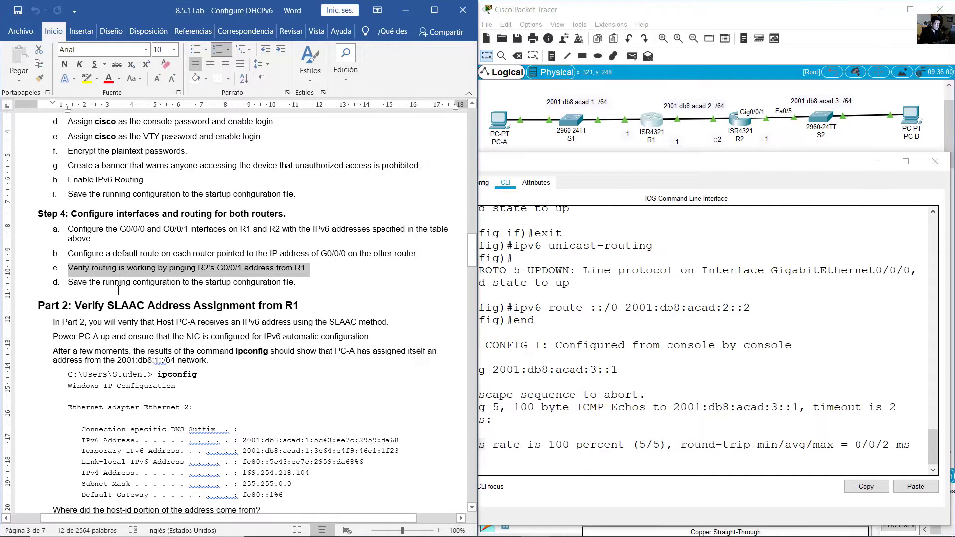
pyautogui.moveTo(69, 282); pyautogui.dragTo(172, 287)
pyautogui.click(184, 293)
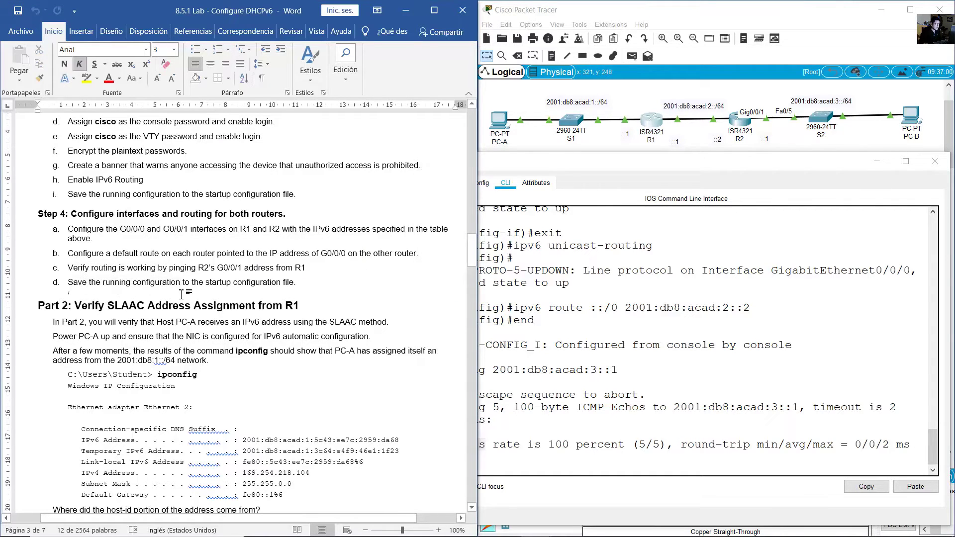
pyautogui.scroll(-1, 180, 296)
pyautogui.scroll(-2, 181, 296)
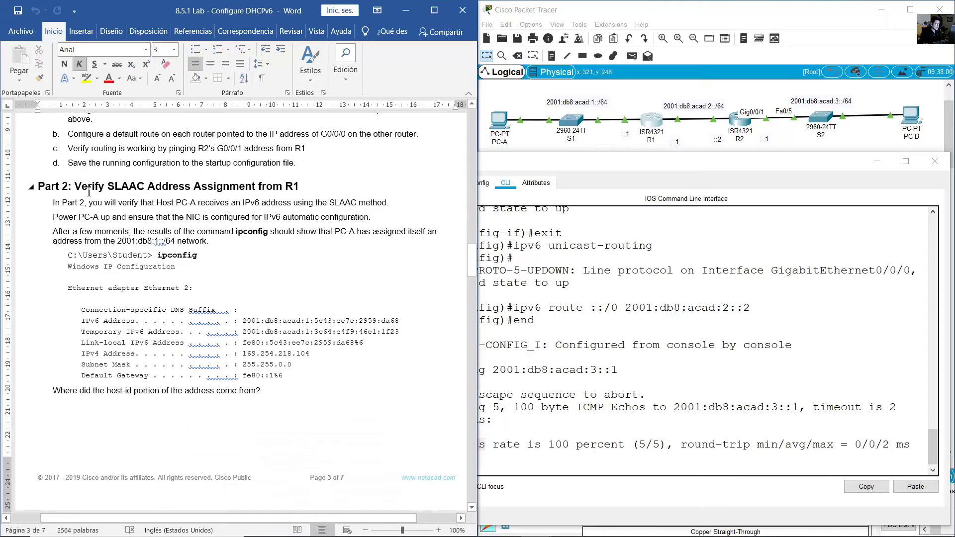
pyautogui.moveTo(88, 188); pyautogui.dragTo(304, 188)
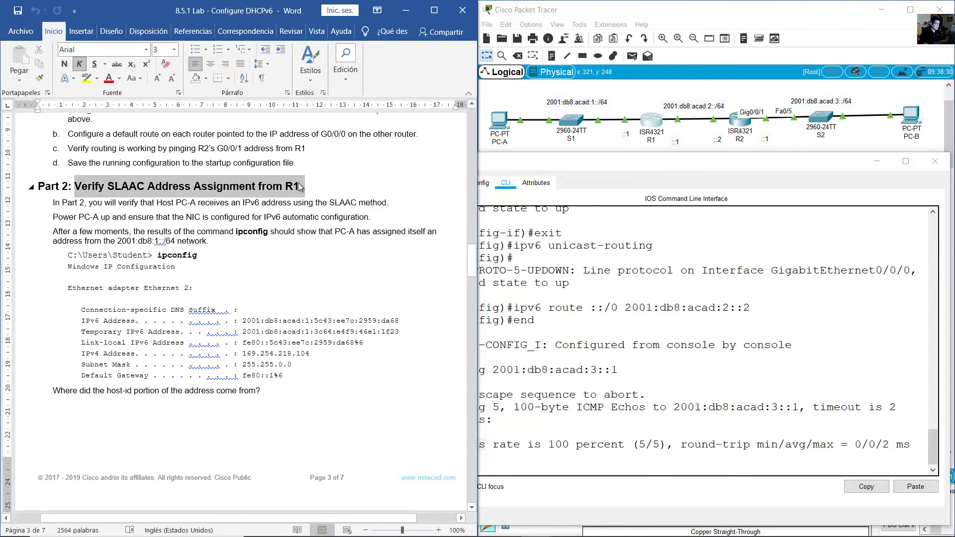
pyautogui.click(247, 245)
pyautogui.moveTo(118, 205); pyautogui.dragTo(383, 201)
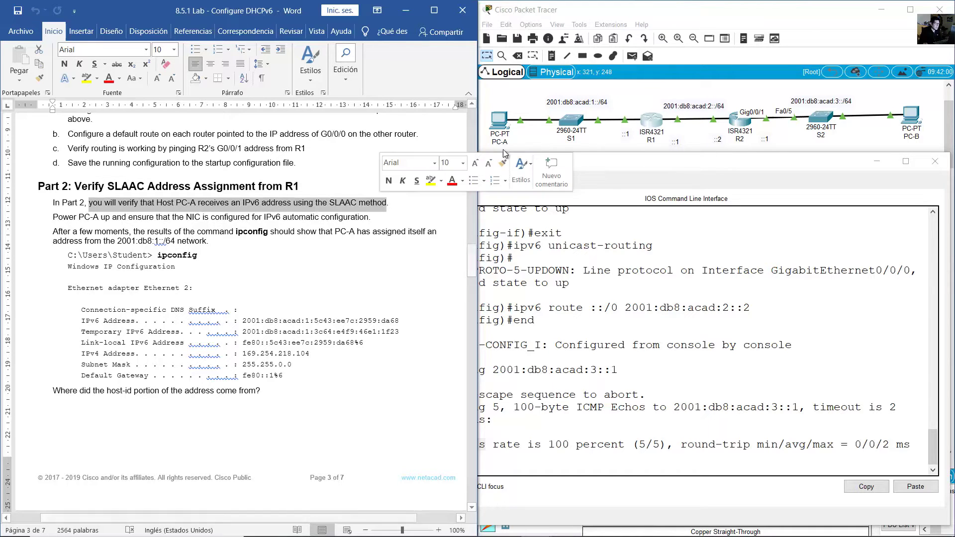
# - Locate PC-A in the topology and read Part 2's instructions on IPv6 automatic configuration and the expected ipconfig results
pyautogui.click(514, 142)
pyautogui.moveTo(517, 176); pyautogui.dragTo(491, 129)
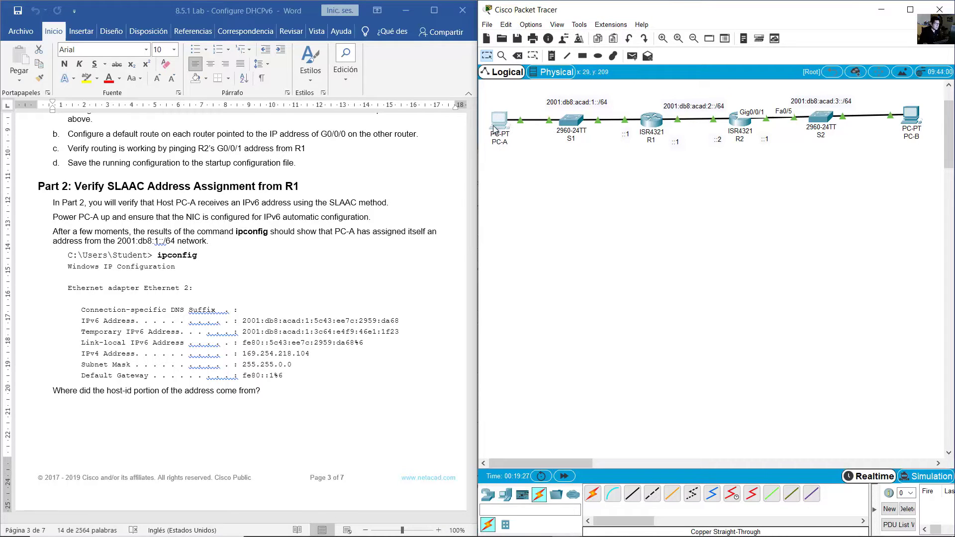
pyautogui.click(214, 239)
pyautogui.scroll(-1, 219, 234)
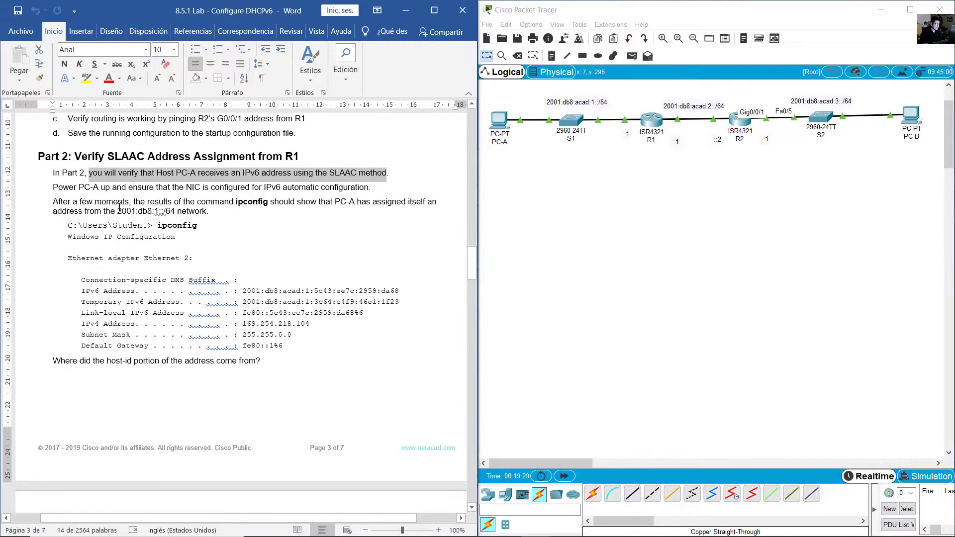
pyautogui.moveTo(55, 187); pyautogui.dragTo(350, 187)
pyautogui.click(303, 218)
pyautogui.scroll(-1, 303, 218)
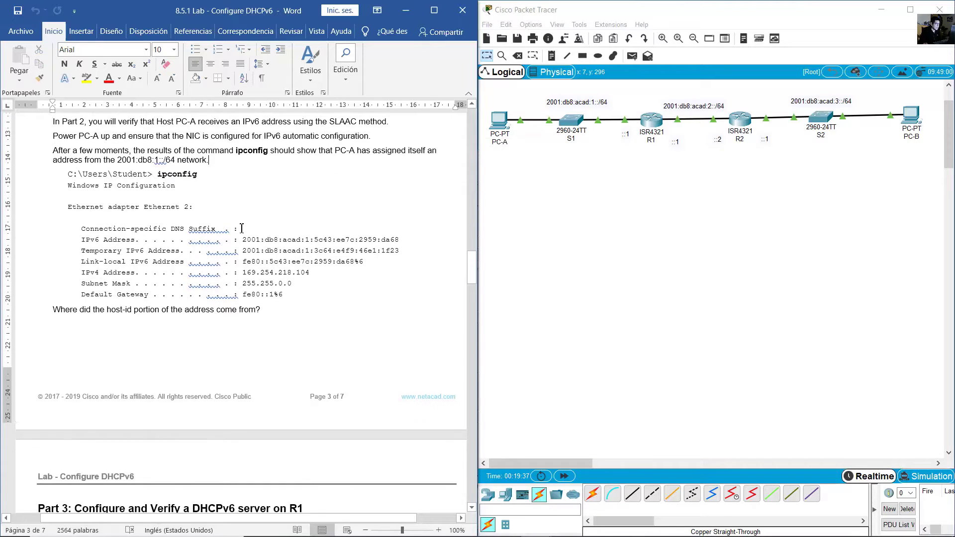
pyautogui.moveTo(71, 171); pyautogui.dragTo(163, 180)
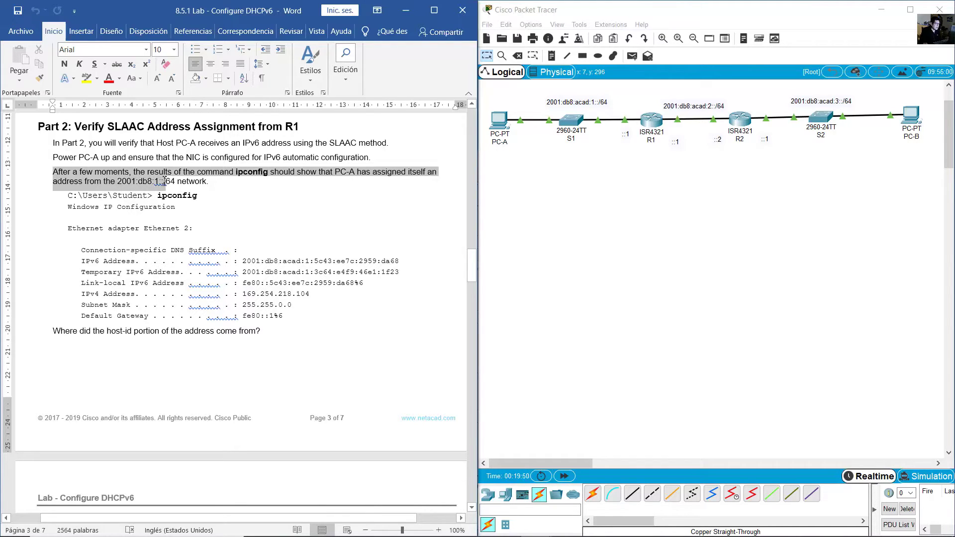
pyautogui.moveTo(172, 183); pyautogui.dragTo(204, 187)
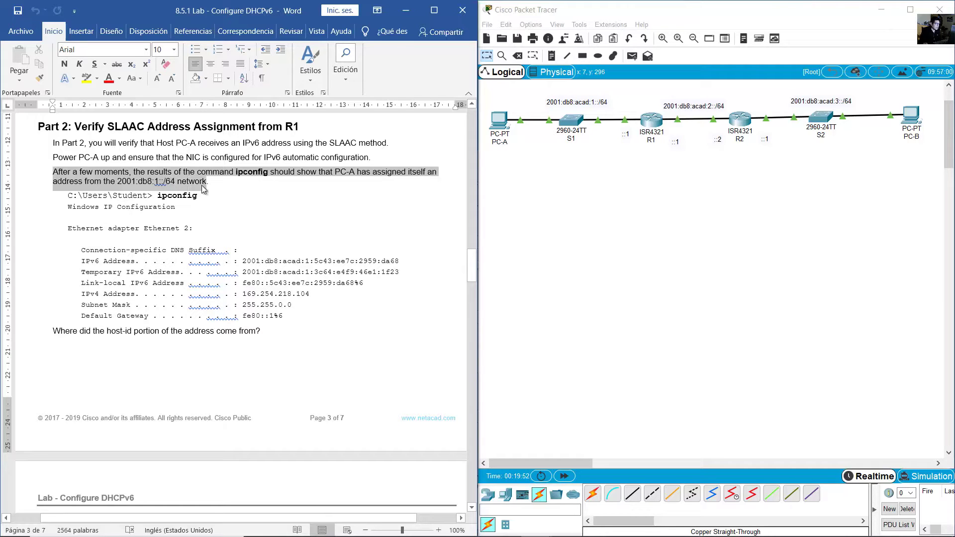
# - Correct the network address in the Part 2 ipconfig paragraph to 2001:db8:acad:1::/64 by inserting the missing "acad:"
pyautogui.click(171, 181)
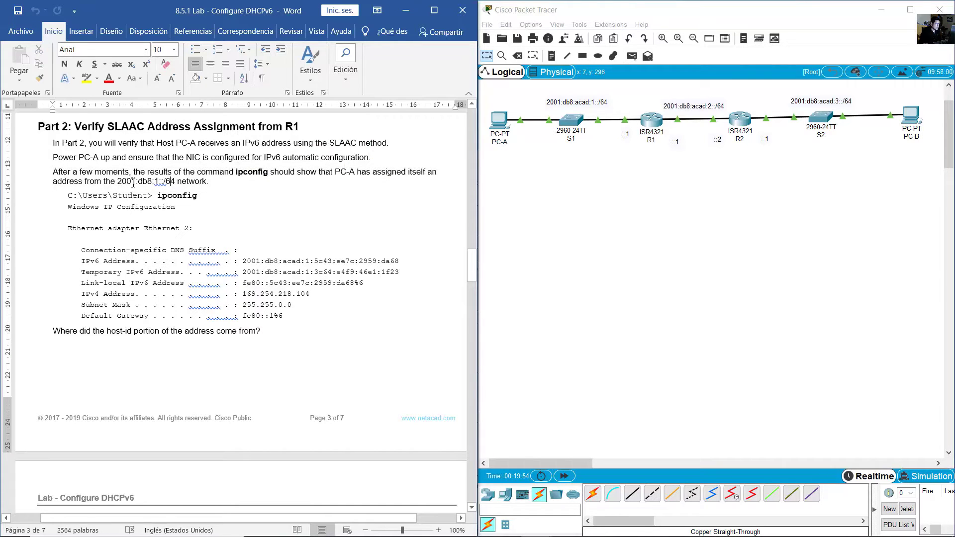
pyautogui.moveTo(116, 182); pyautogui.dragTo(150, 182)
pyautogui.click(155, 182)
pyautogui.write('acad:')
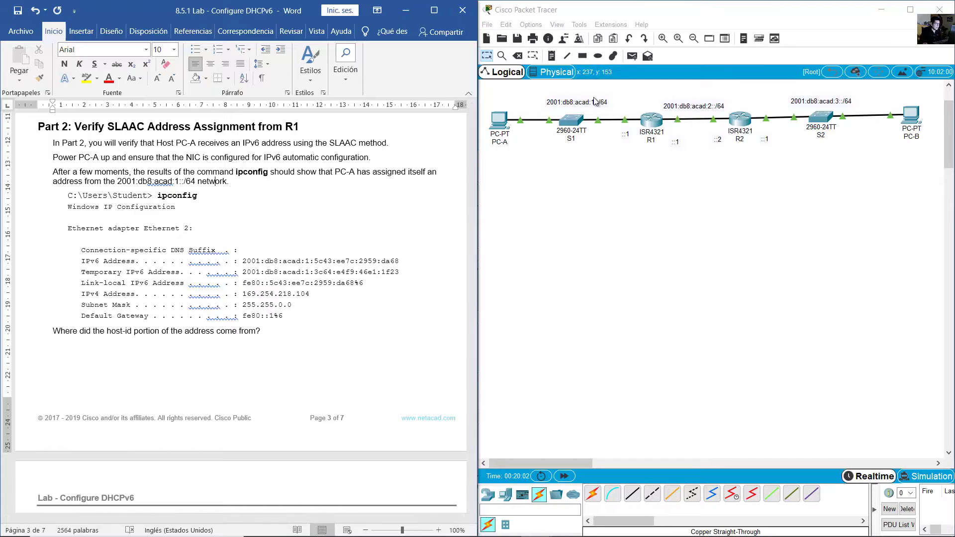
# - Compare the corrected network address with PC-A's network label in the topology and the IPv6 prefixes in the sample ipconfig output
pyautogui.moveTo(558, 105); pyautogui.dragTo(606, 104)
pyautogui.click(215, 181)
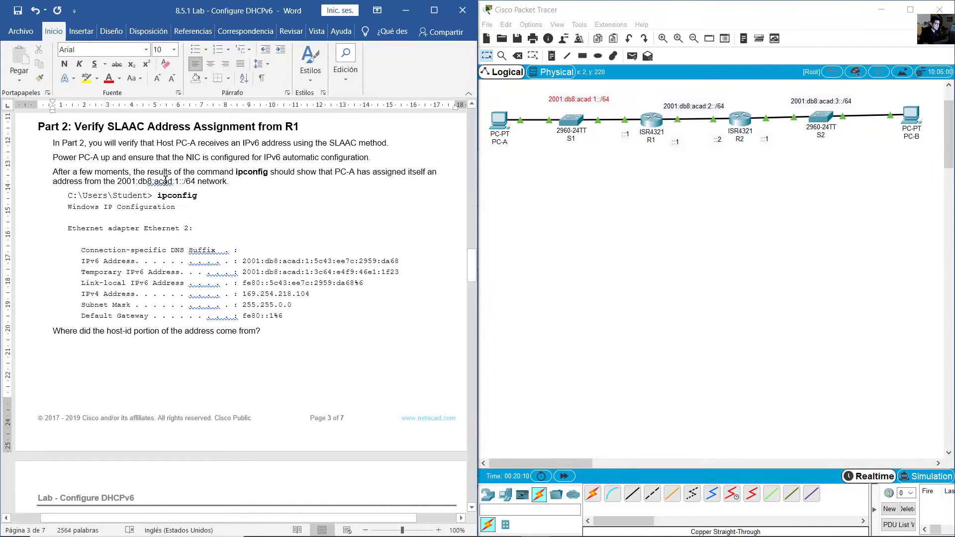
pyautogui.doubleClick(165, 181)
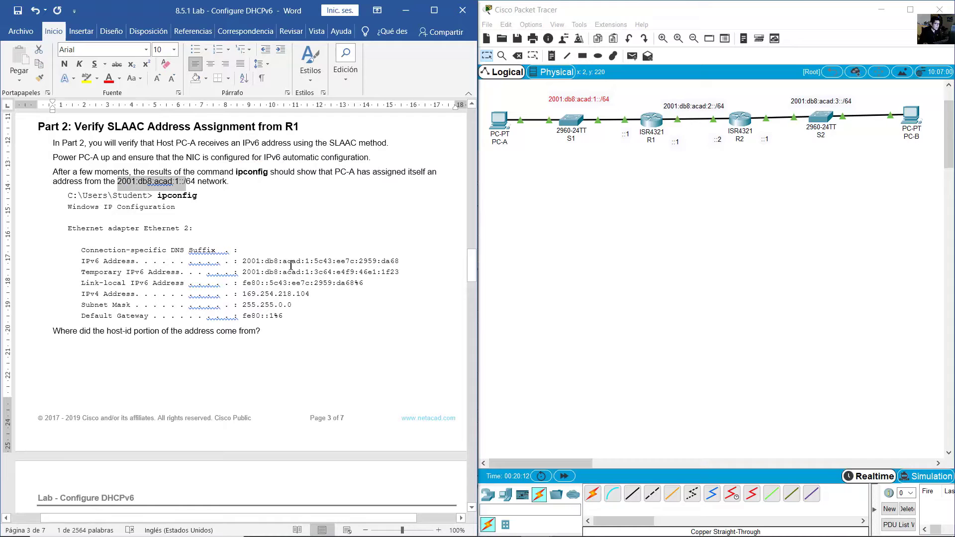
pyautogui.moveTo(243, 261); pyautogui.dragTo(310, 265)
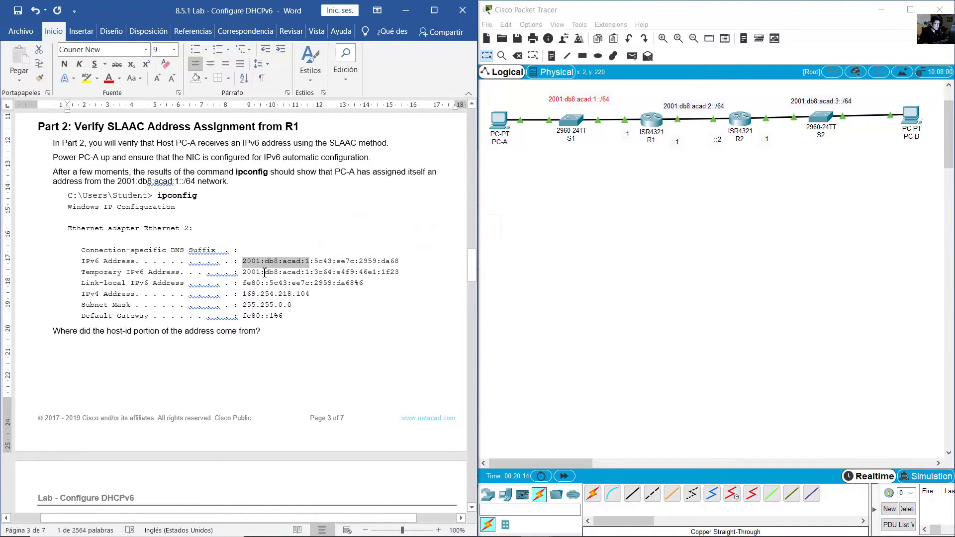
pyautogui.moveTo(242, 272); pyautogui.dragTo(310, 272)
pyautogui.click(544, 206)
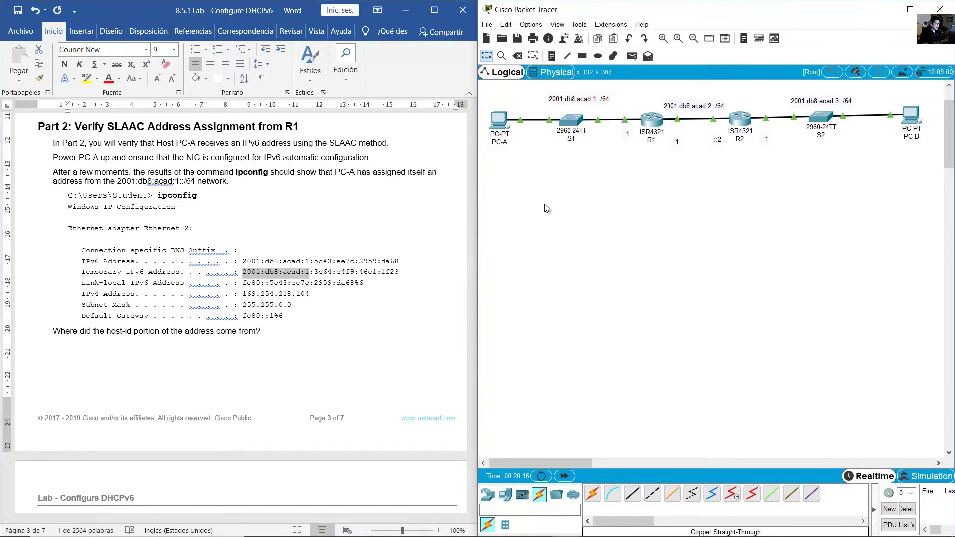
# - Set PC-A's FastEthernet0 IPv6 configuration to Automatic and close its IP configuration
pyautogui.click(499, 120)
pyautogui.moveTo(433, 120); pyautogui.dragTo(517, 232)
pyautogui.click(512, 252)
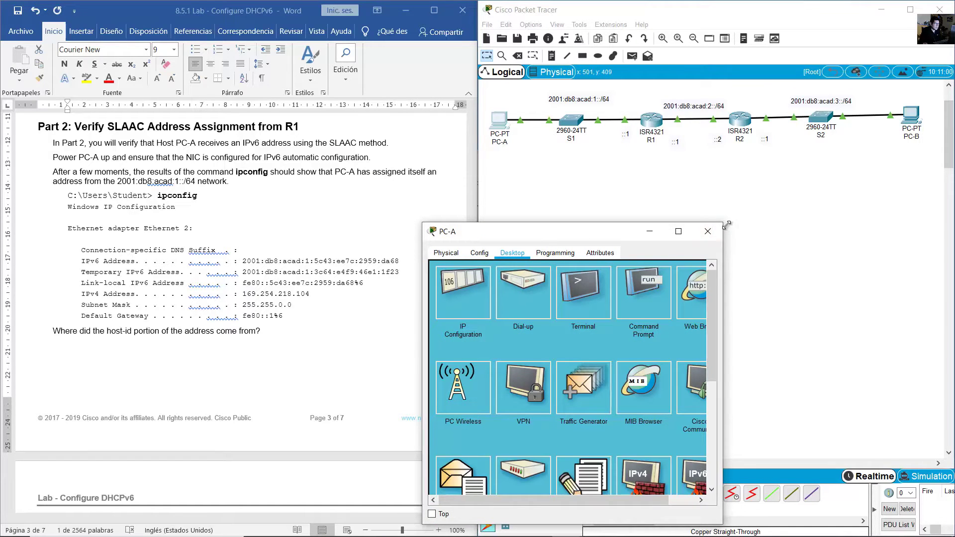
pyautogui.moveTo(723, 222); pyautogui.dragTo(924, 163)
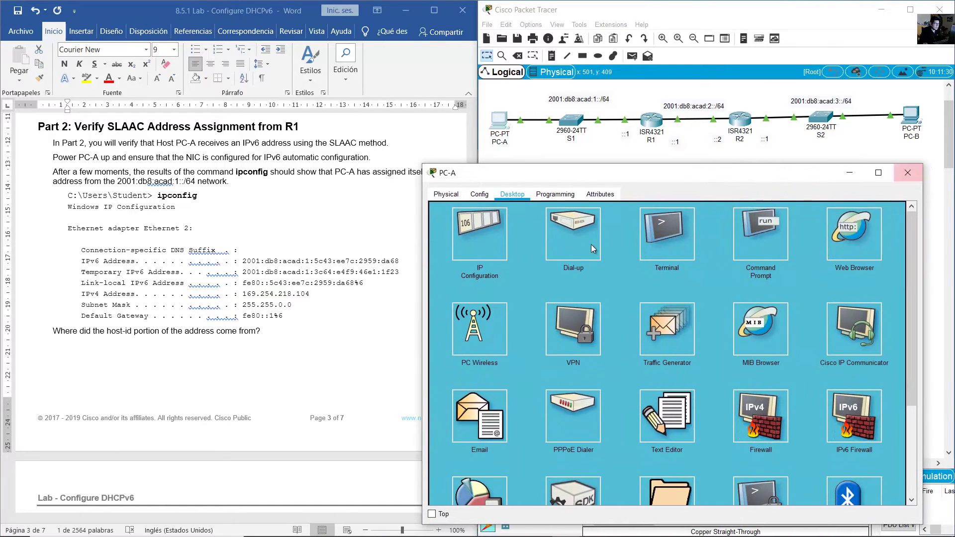
pyautogui.click(490, 243)
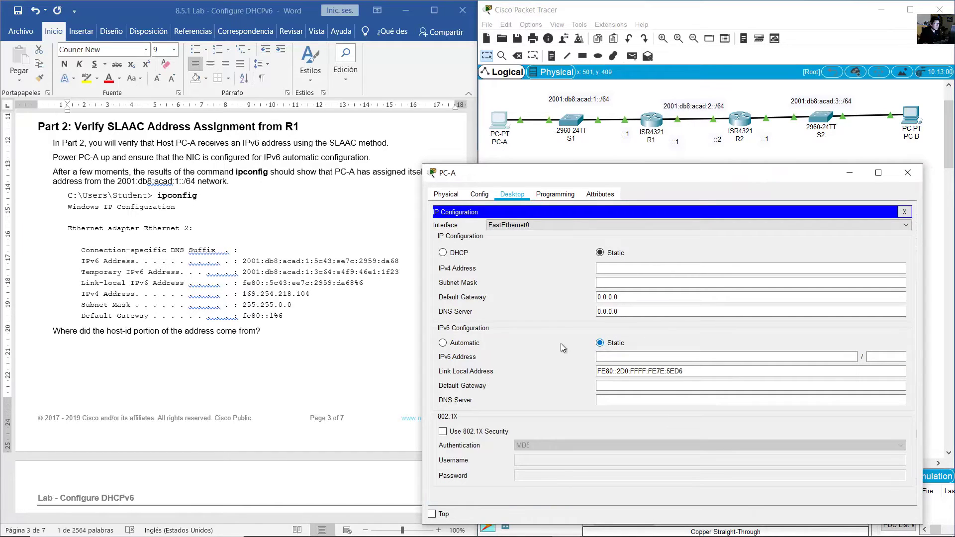
pyautogui.click(442, 343)
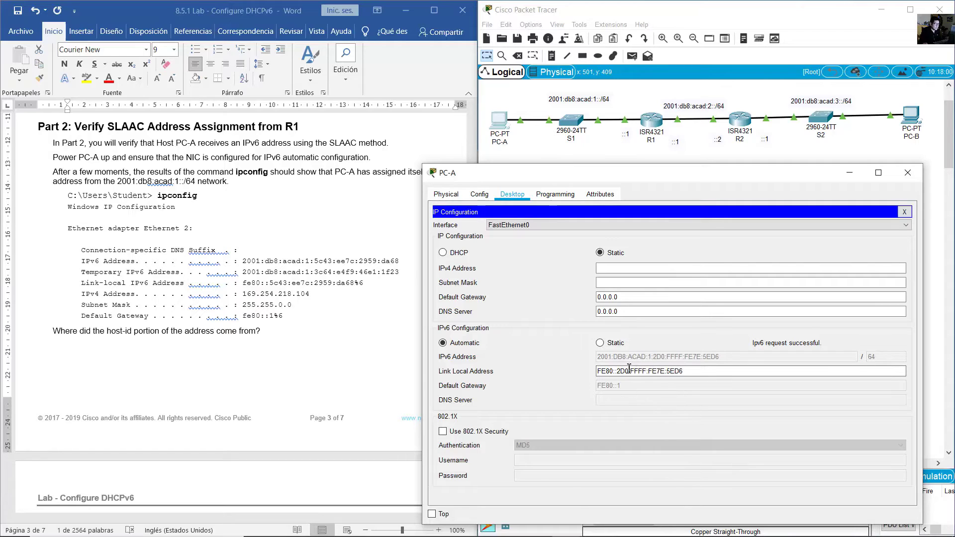
pyautogui.click(904, 212)
# - Run ipconfig in PC-A's Command Prompt
pyautogui.click(768, 234)
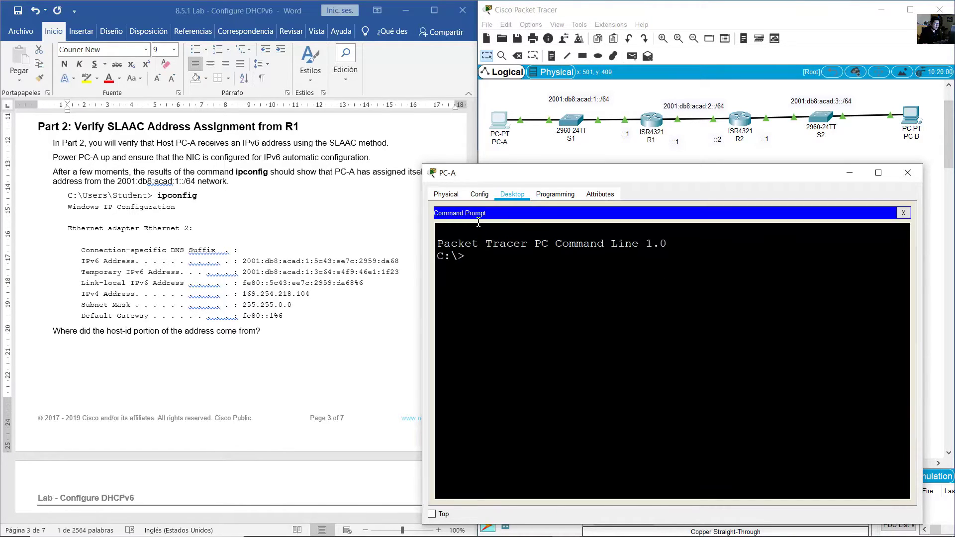
pyautogui.moveTo(922, 164); pyautogui.dragTo(944, 164)
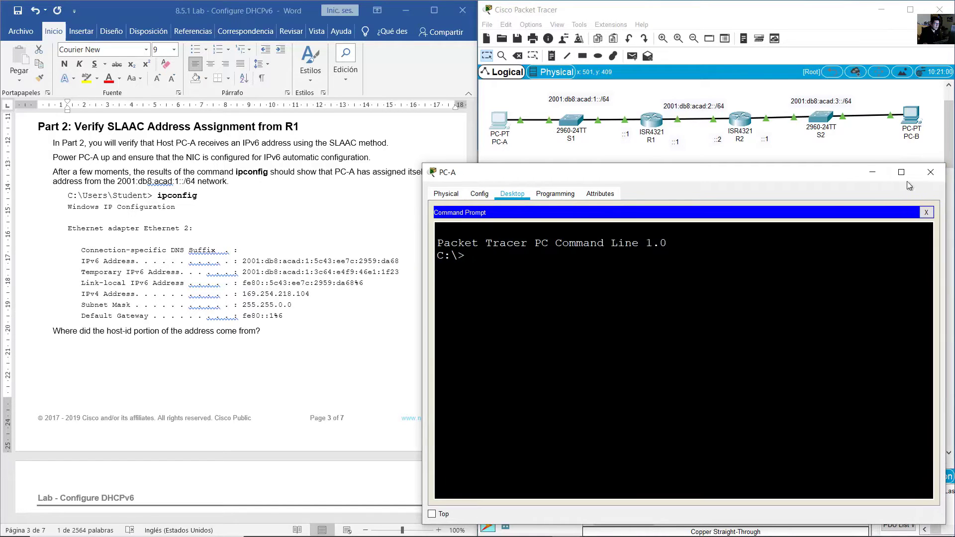
pyautogui.write('ipconfig')
pyautogui.press('Return')
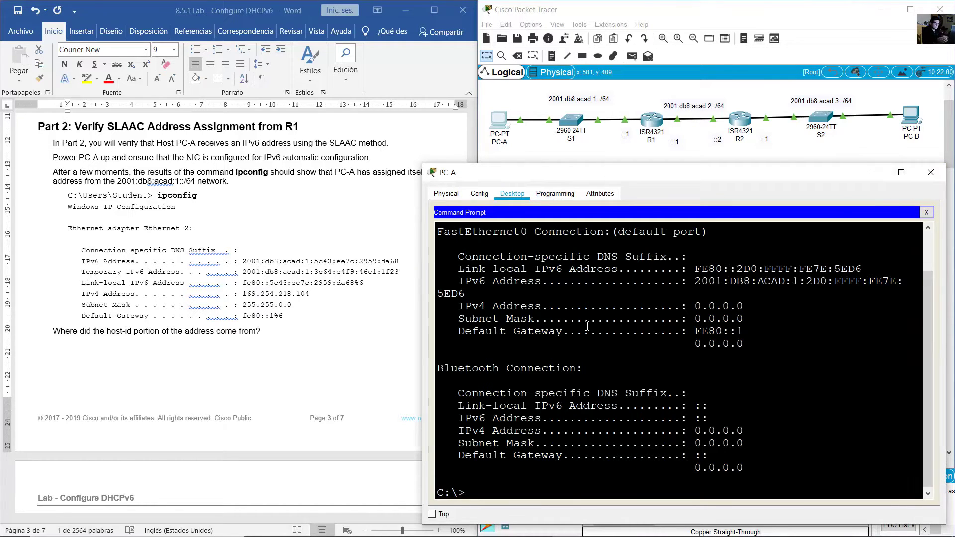
# - Widen PC-A's window and examine the network prefix and host-id portions of its IPv6 address in the ipconfig output
pyautogui.scroll(1, 633, 308)
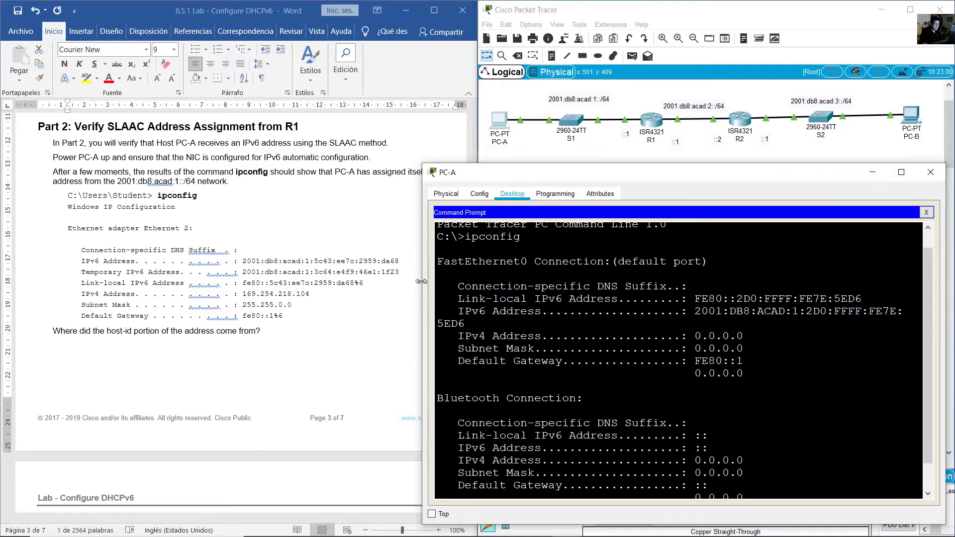
pyautogui.moveTo(421, 281); pyautogui.dragTo(350, 281)
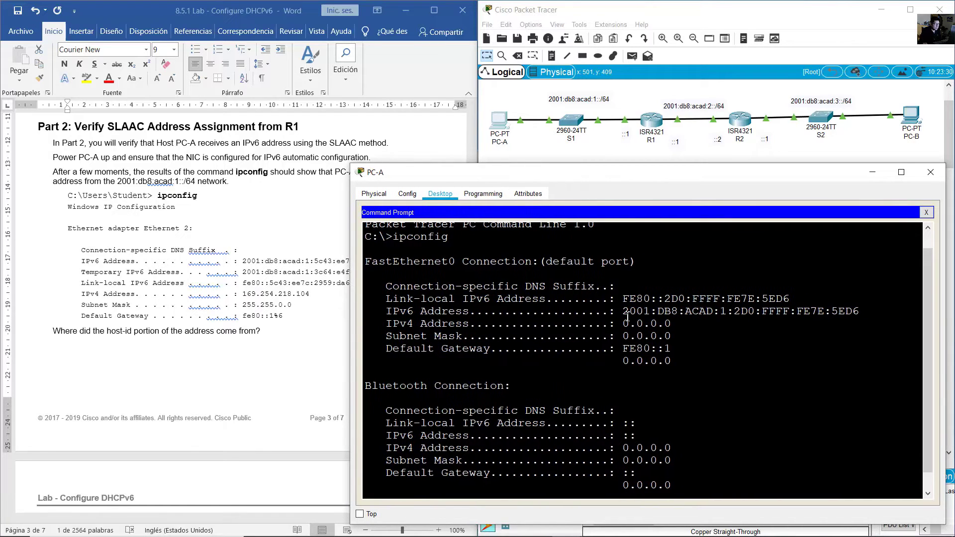
pyautogui.moveTo(406, 314); pyautogui.dragTo(474, 313)
pyautogui.moveTo(620, 314)
pyautogui.mouseDown()
pyautogui.moveTo(730, 313)
pyautogui.moveTo(621, 315)
pyautogui.mouseUp()
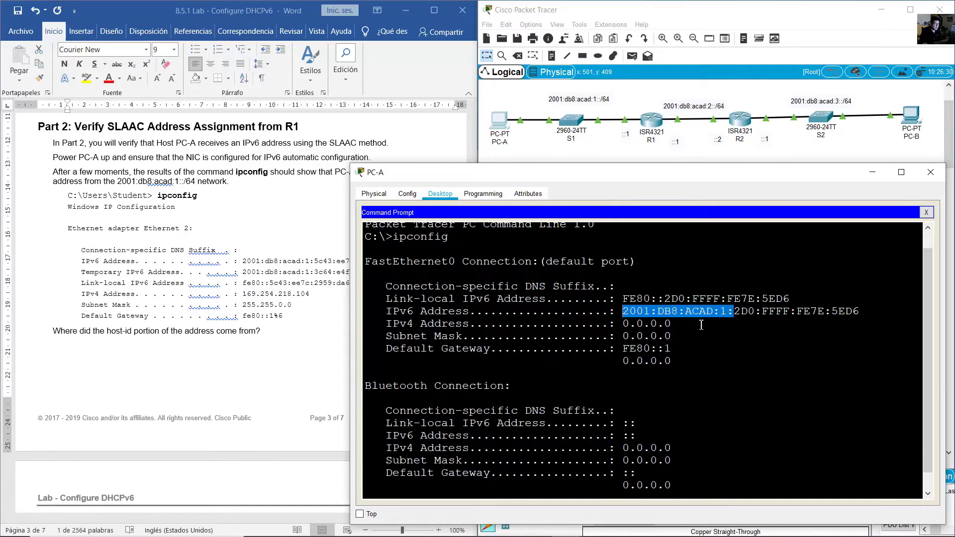
pyautogui.click(688, 317)
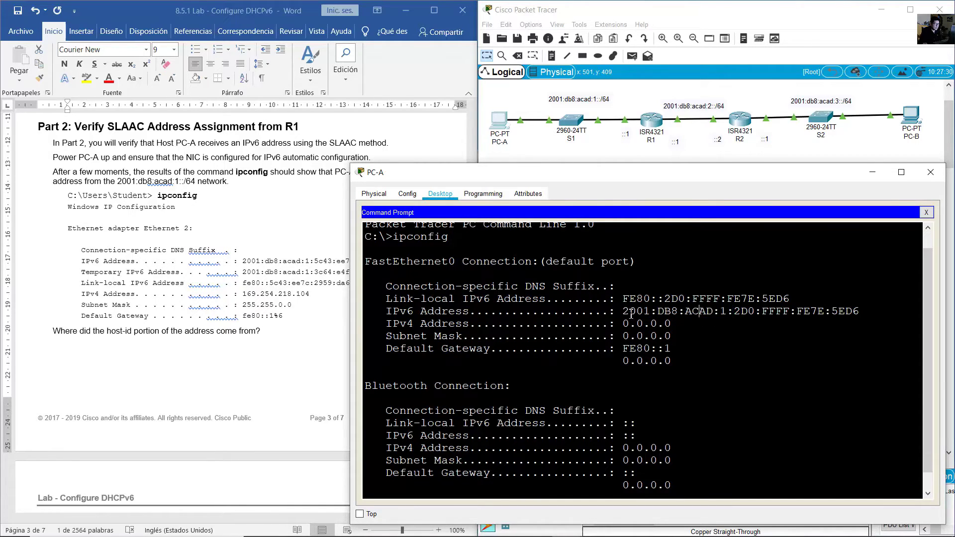
pyautogui.moveTo(627, 313); pyautogui.dragTo(816, 322)
pyautogui.click(737, 318)
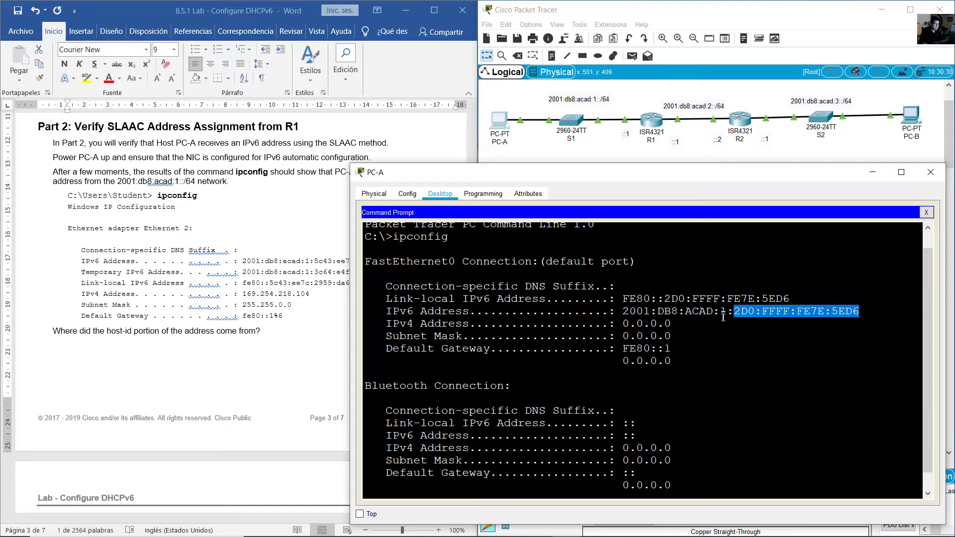
pyautogui.moveTo(725, 316); pyautogui.dragTo(627, 314)
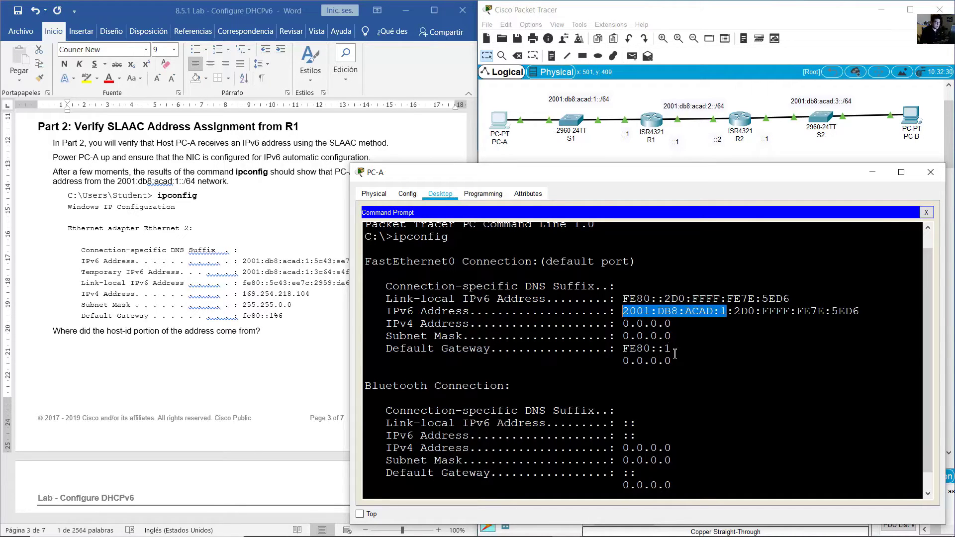
# - Examine PC-A's default gateway in the ipconfig output and its FastEthernet0 IPv6 settings in IP Configuration
pyautogui.moveTo(673, 349); pyautogui.dragTo(625, 351)
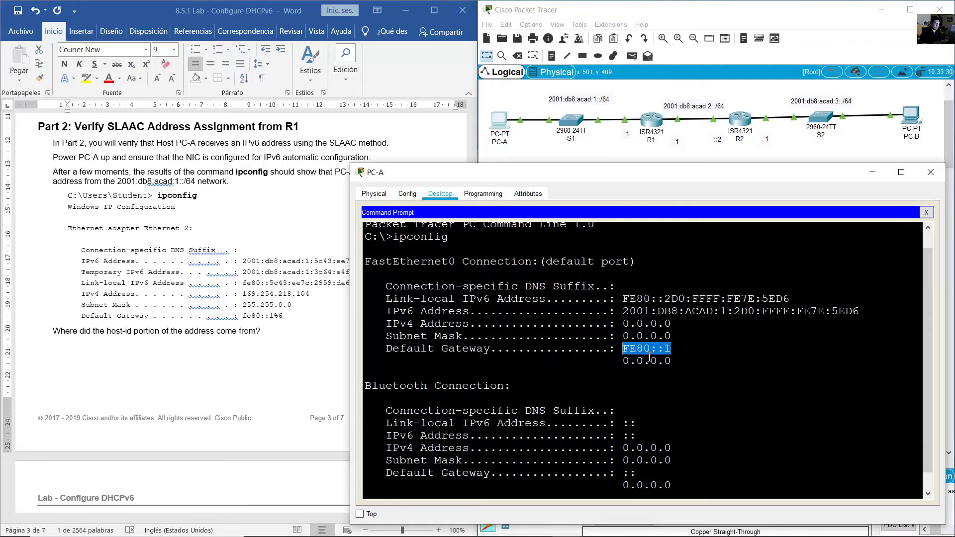
pyautogui.click(623, 144)
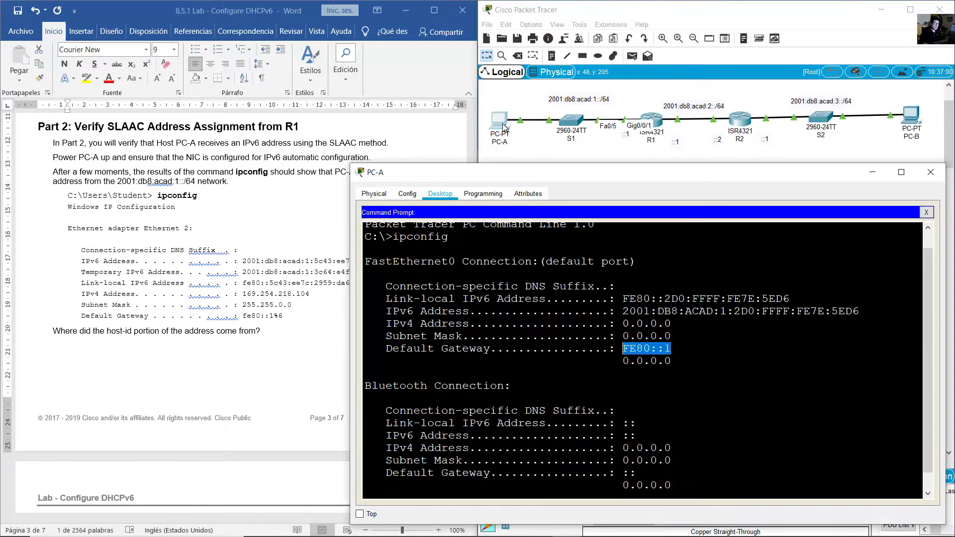
pyautogui.click(499, 121)
pyautogui.click(926, 213)
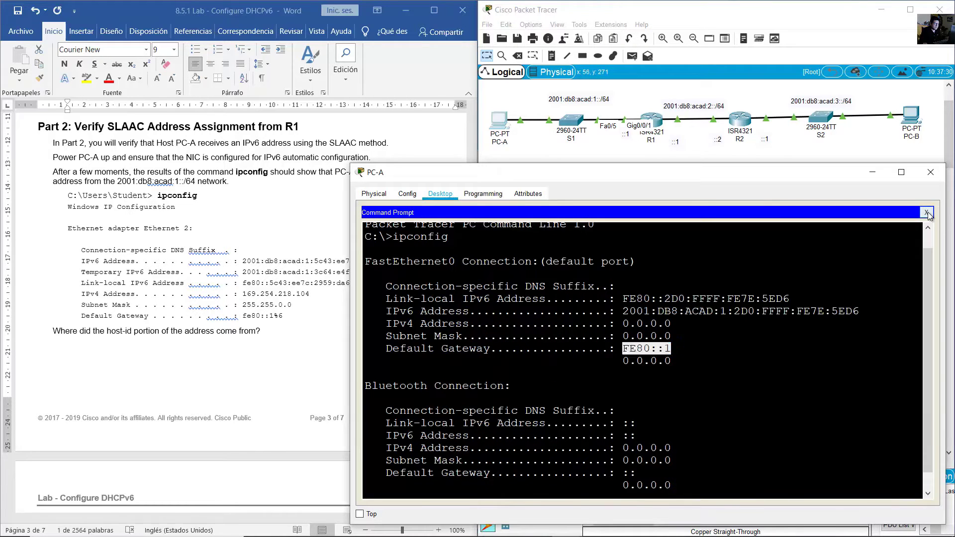
pyautogui.click(432, 255)
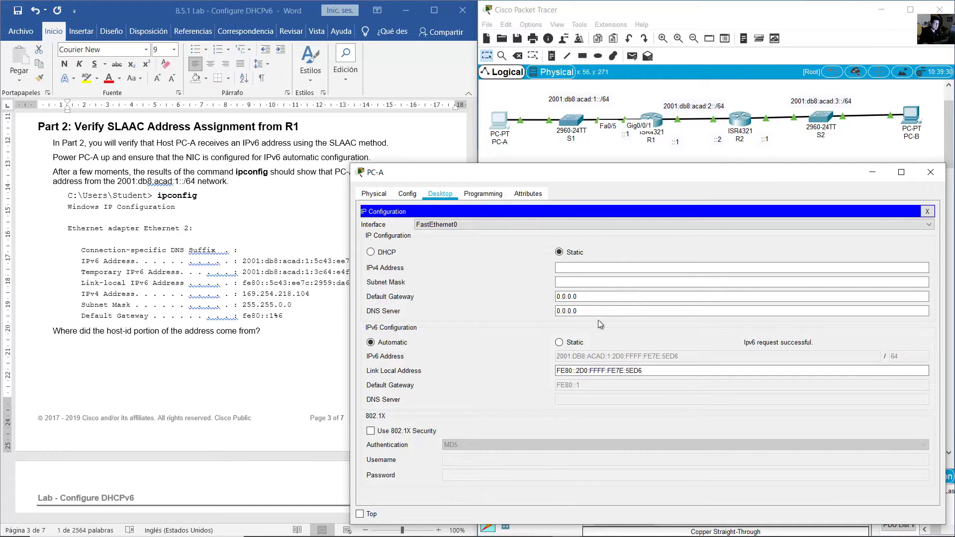
pyautogui.click(607, 151)
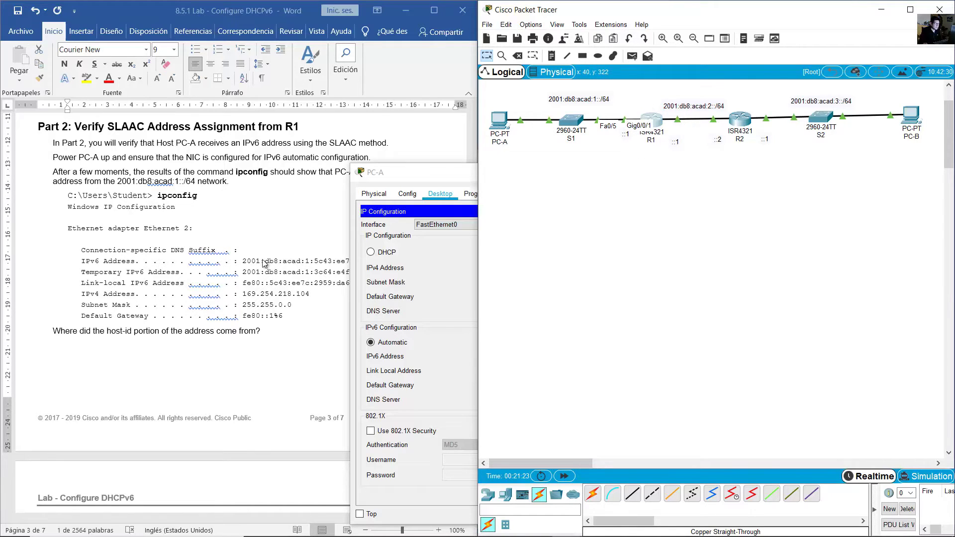
# - Read the lab's host-id question and examine the prefix and host-id portions in the document's sample ipconfig output
pyautogui.moveTo(242, 271); pyautogui.dragTo(309, 272)
pyautogui.scroll(-3, 280, 257)
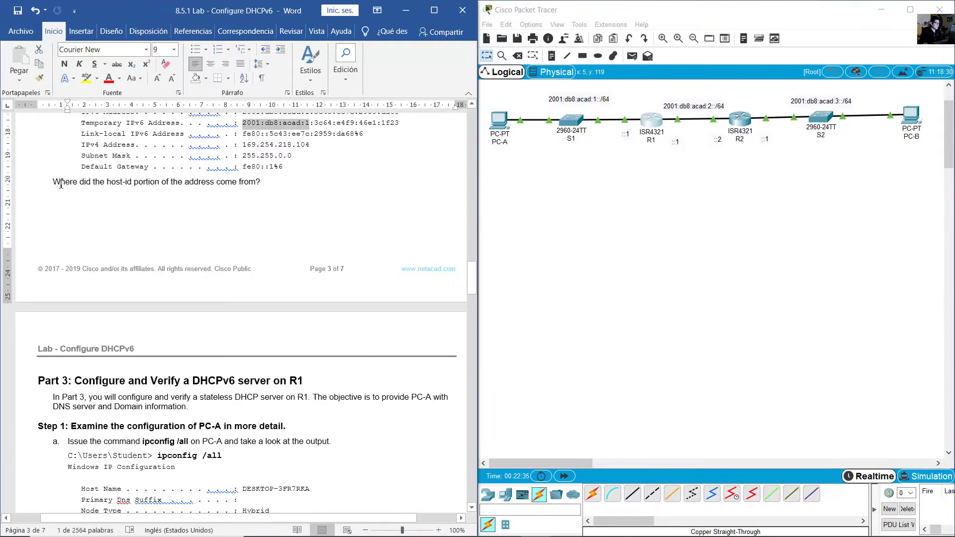
pyautogui.moveTo(54, 182); pyautogui.dragTo(270, 184)
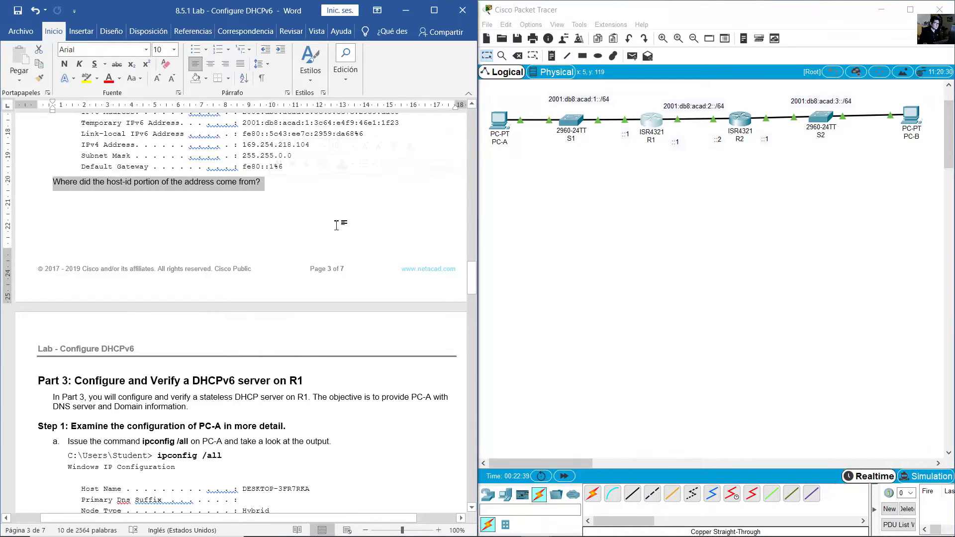
pyautogui.scroll(1, 337, 223)
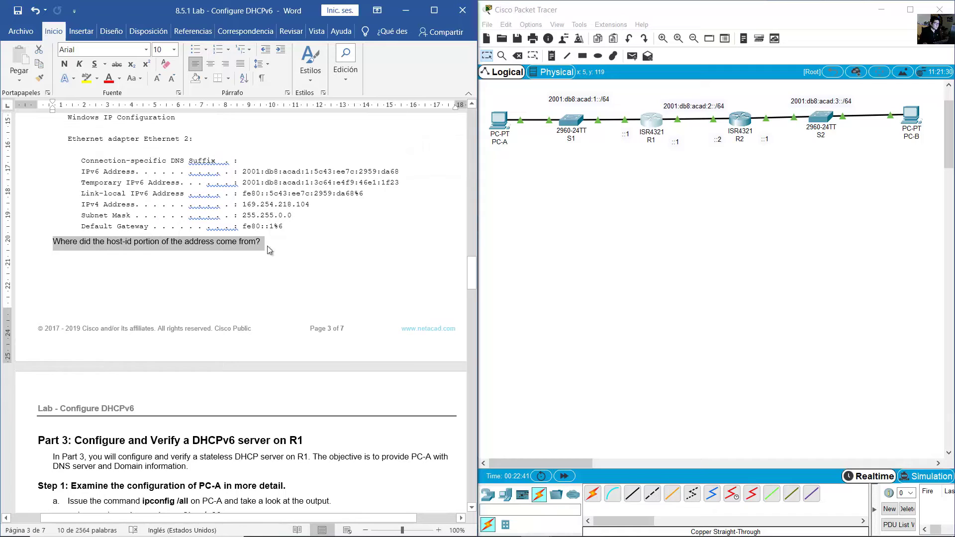
pyautogui.click(409, 233)
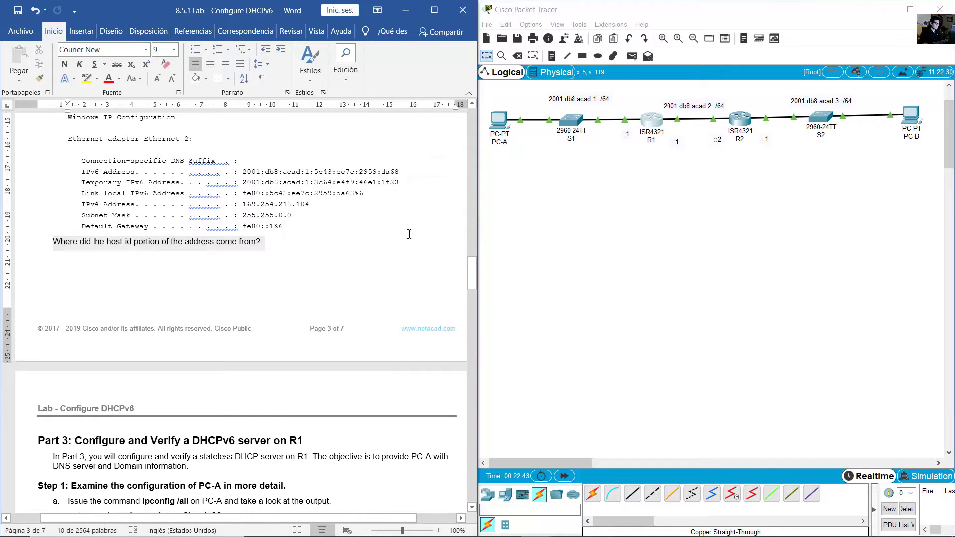
pyautogui.doubleClick(346, 174)
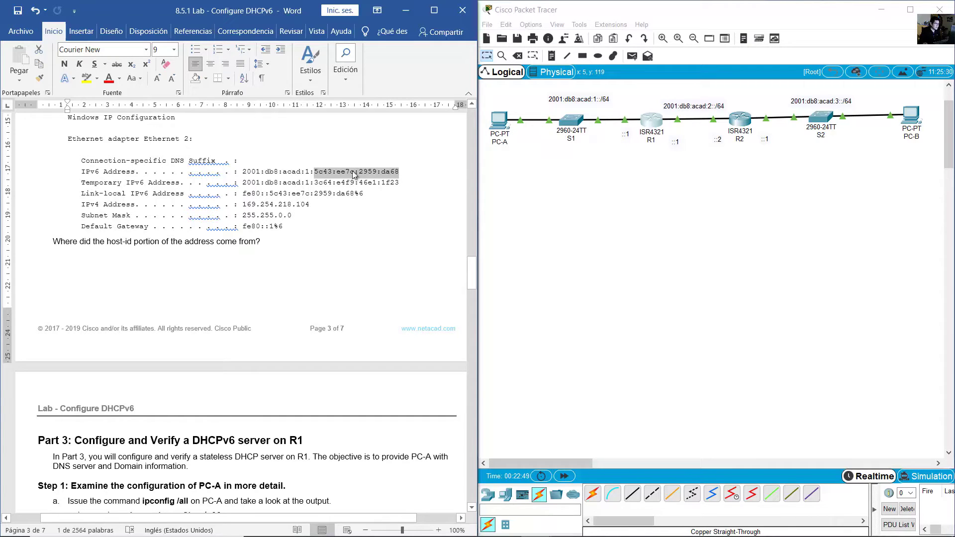
# - Close PC-A's IP configuration, reopen its Command Prompt and examine the host-id portion of its IPv6 address
pyautogui.click(498, 122)
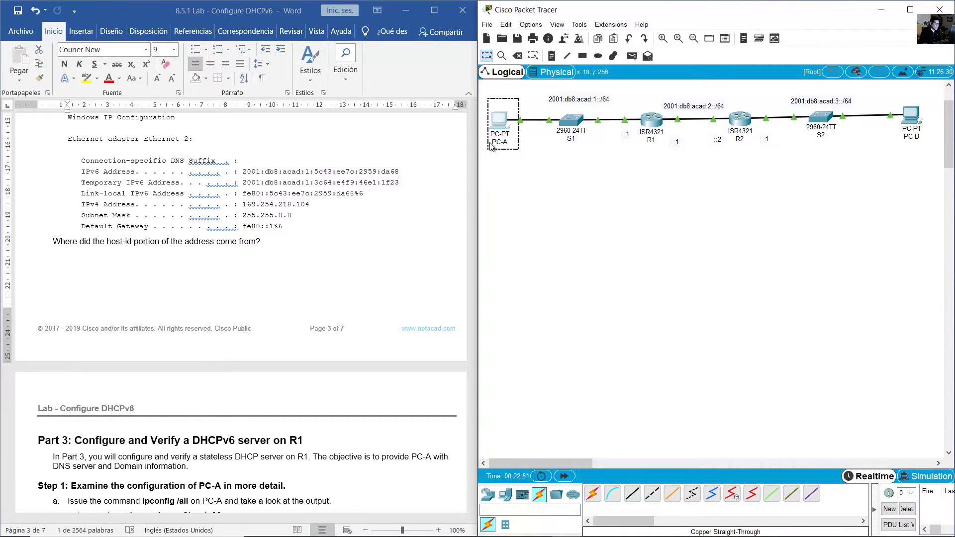
pyautogui.click(929, 215)
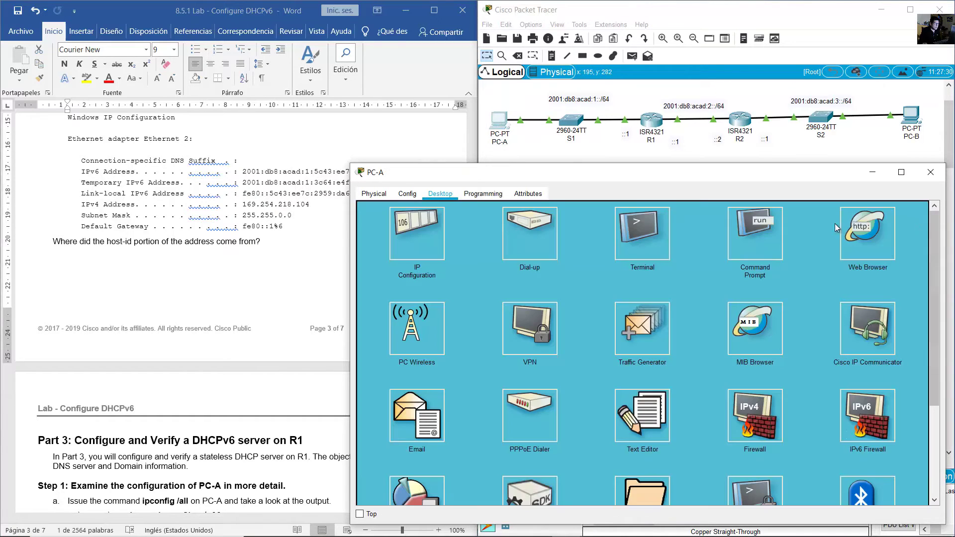
pyautogui.click(745, 197)
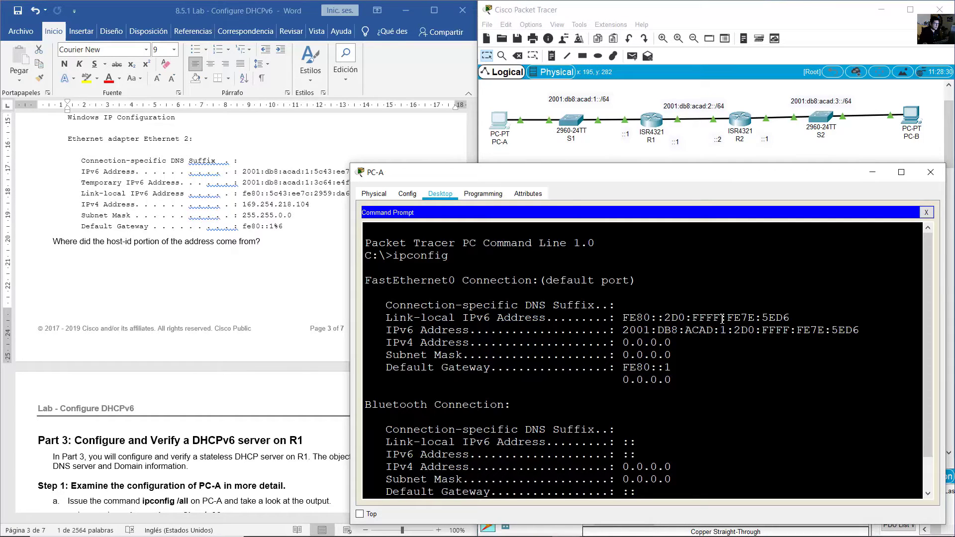
pyautogui.scroll(-1, 716, 311)
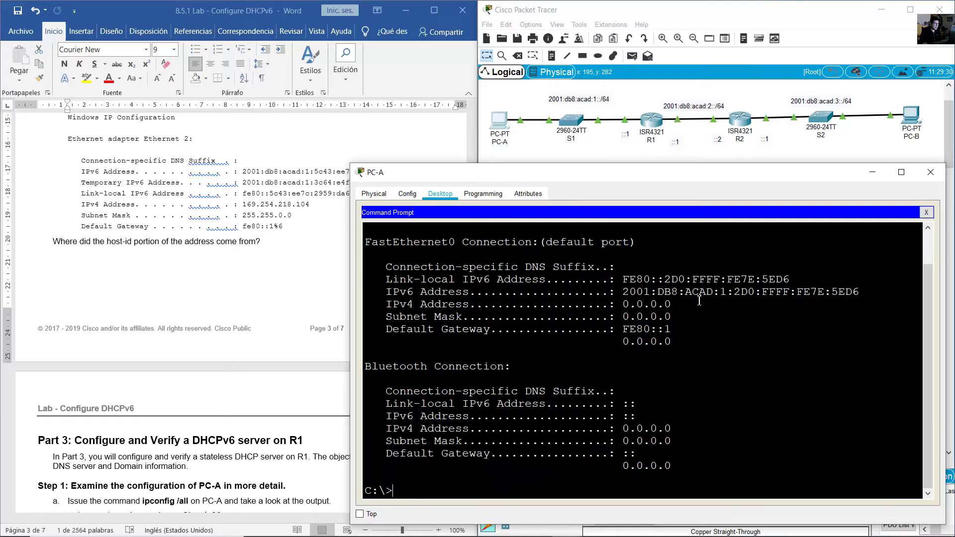
pyautogui.moveTo(785, 292); pyautogui.dragTo(860, 294)
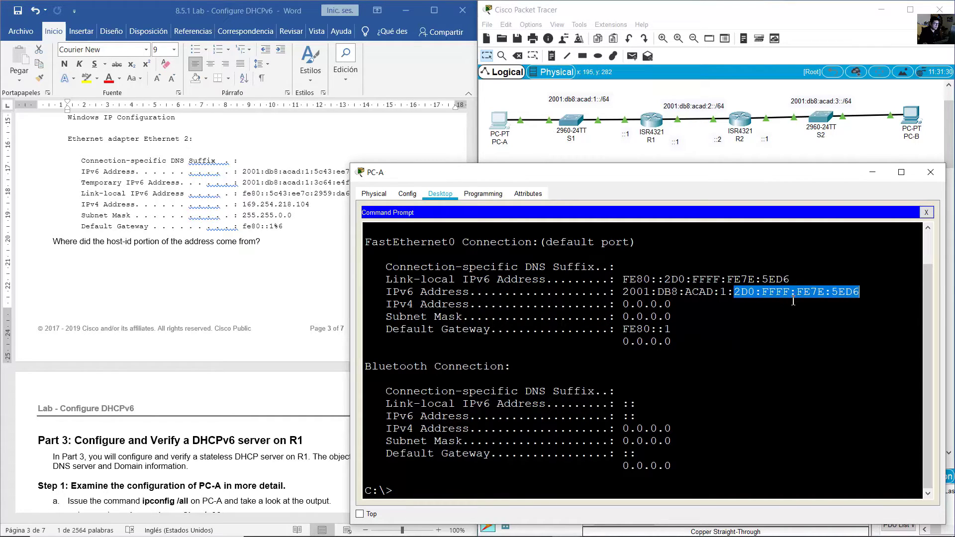
# - Run ipconfig /all in PC-A's Command Prompt and show the FastEthernet0 section of the output
pyautogui.click(753, 354)
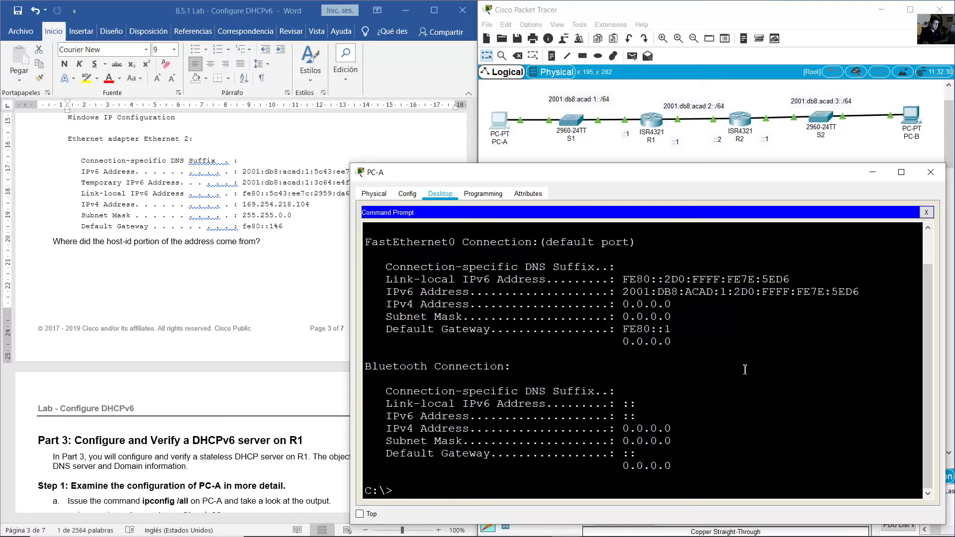
pyautogui.write('ipconfig /all')
pyautogui.press('Return')
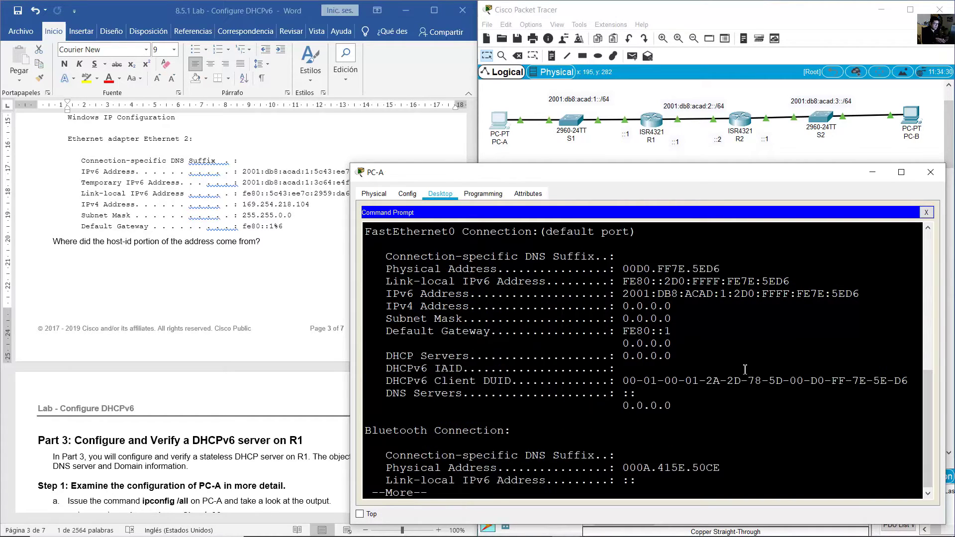
pyautogui.scroll(4, 745, 426)
pyautogui.scroll(1, 745, 426)
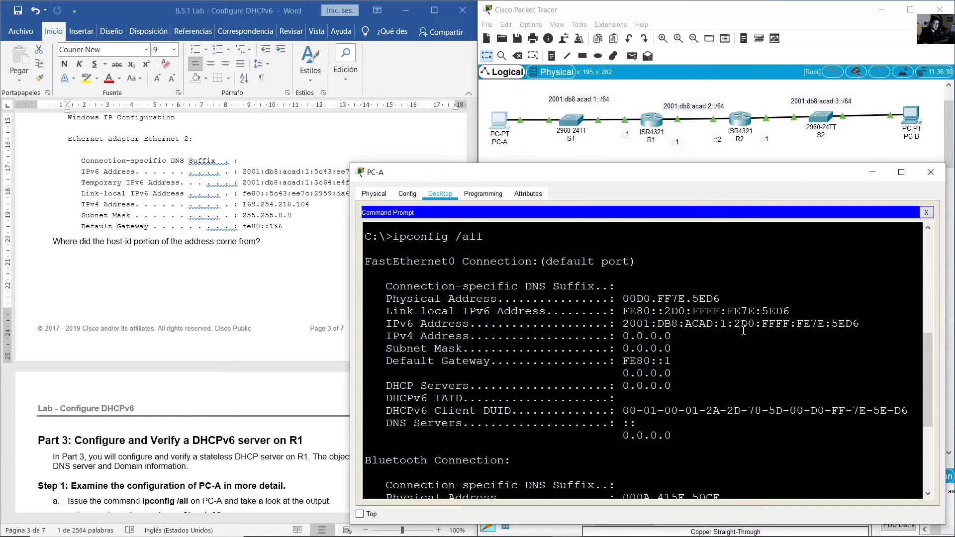
# - Compare the host-id portion of PC-A's IPv6 address with its FastEthernet0 physical address
pyautogui.moveTo(733, 324); pyautogui.dragTo(862, 324)
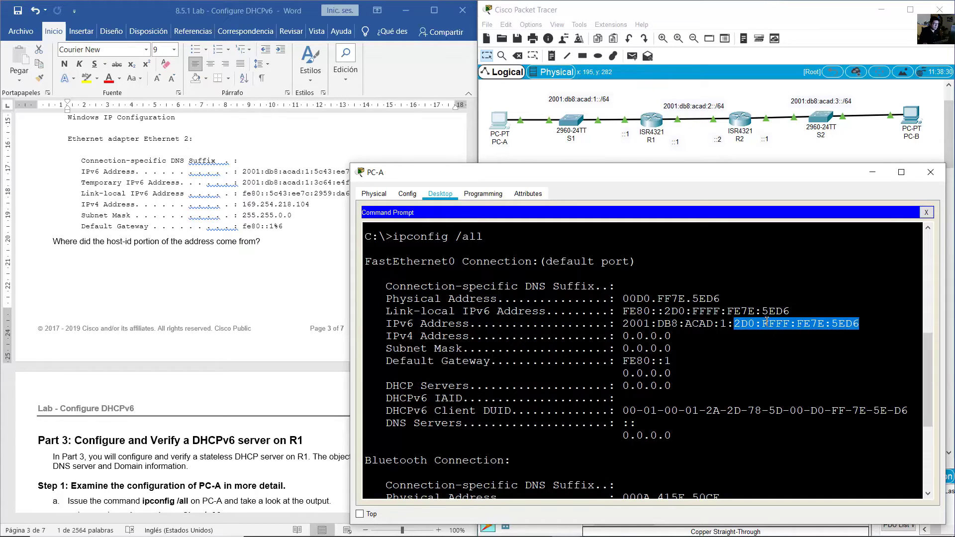
pyautogui.moveTo(736, 327); pyautogui.dragTo(626, 324)
pyautogui.moveTo(734, 324); pyautogui.dragTo(862, 326)
pyautogui.moveTo(626, 299); pyautogui.dragTo(858, 323)
pyautogui.moveTo(735, 325); pyautogui.dragTo(860, 323)
pyautogui.moveTo(719, 298); pyautogui.dragTo(625, 300)
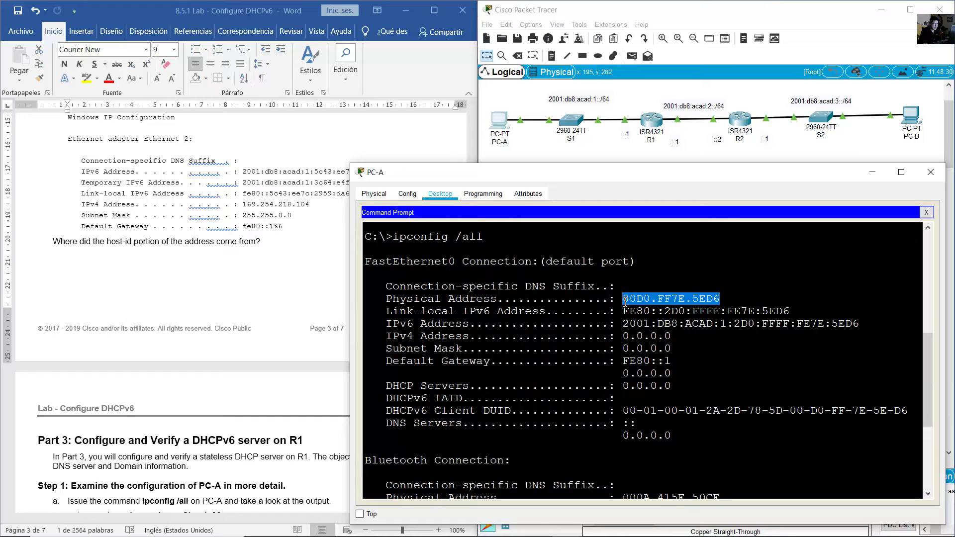
# - Reread the lab document's question about where the host-id portion of the address comes from
pyautogui.click(265, 266)
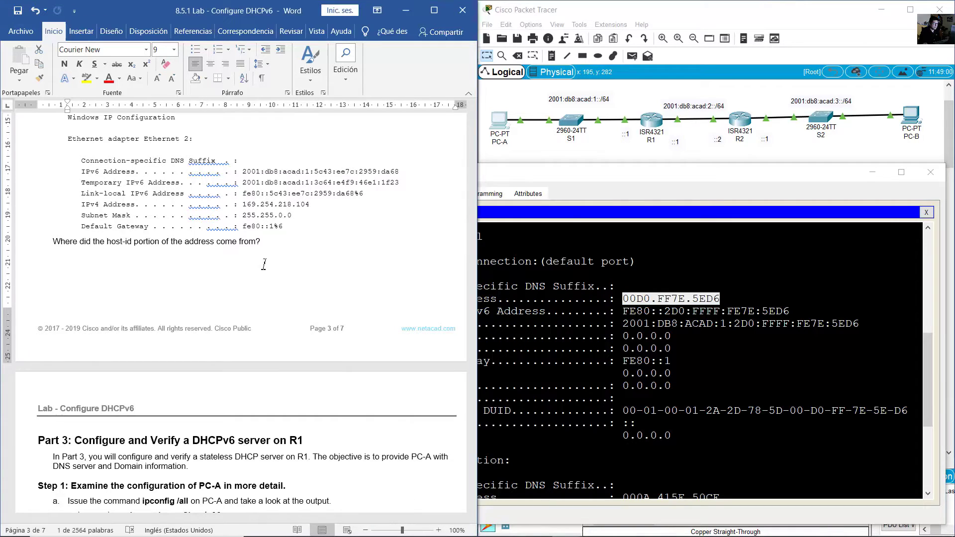
pyautogui.click(217, 258)
pyautogui.moveTo(94, 248); pyautogui.dragTo(279, 247)
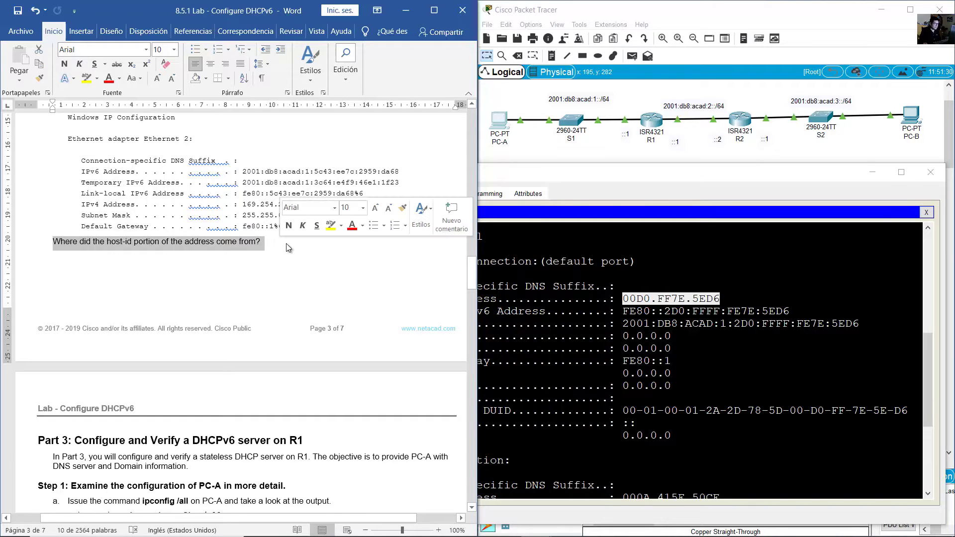
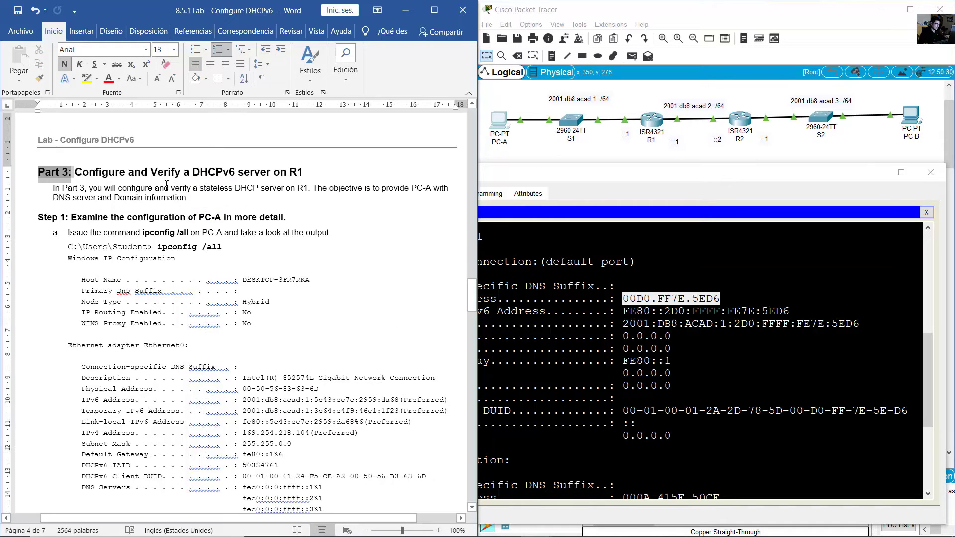
# - Undo the last lab document edit and read the Part 3 heading and its stateless DHCP server objective for R1
pyautogui.hotkey('ctrl', 'z')
pyautogui.click(75, 171)
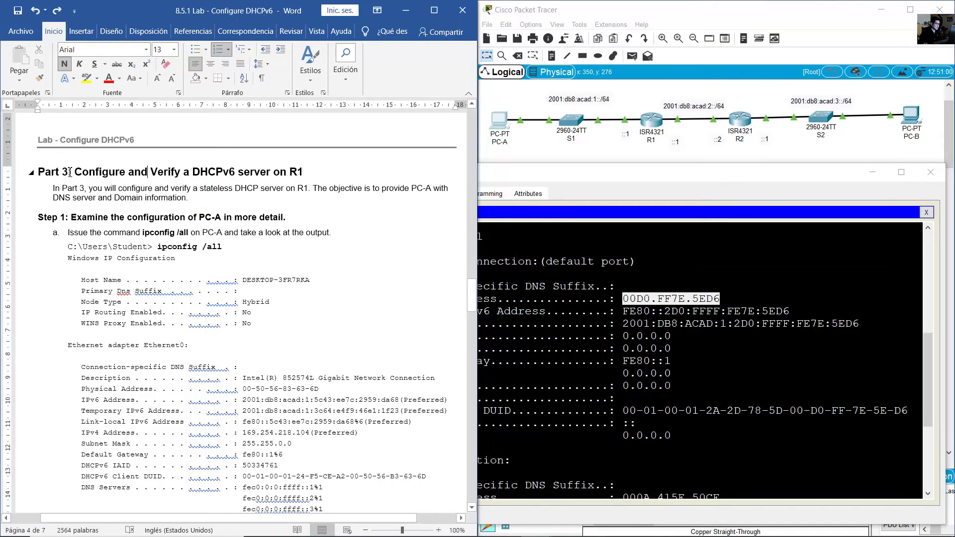
pyautogui.moveTo(114, 172); pyautogui.dragTo(338, 175)
pyautogui.click(284, 188)
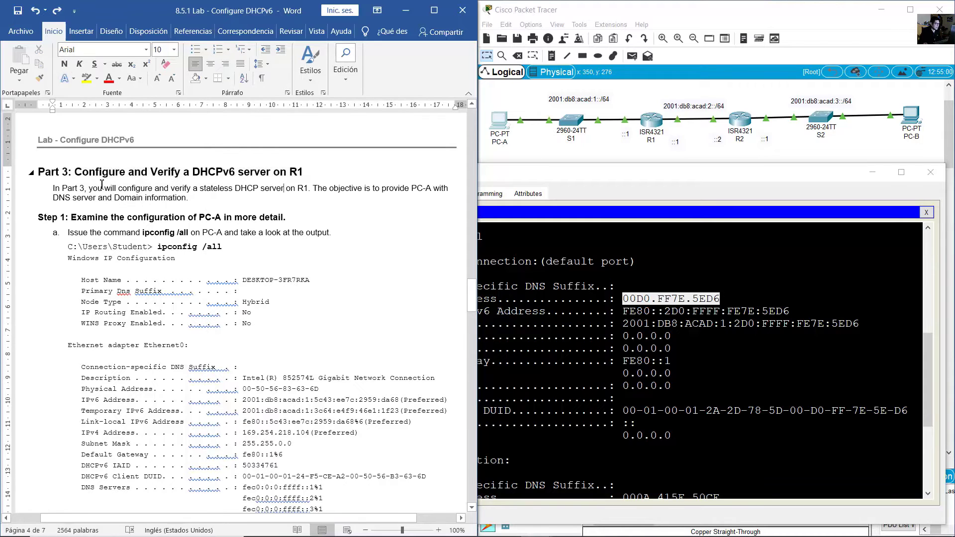
pyautogui.moveTo(86, 189); pyautogui.dragTo(192, 200)
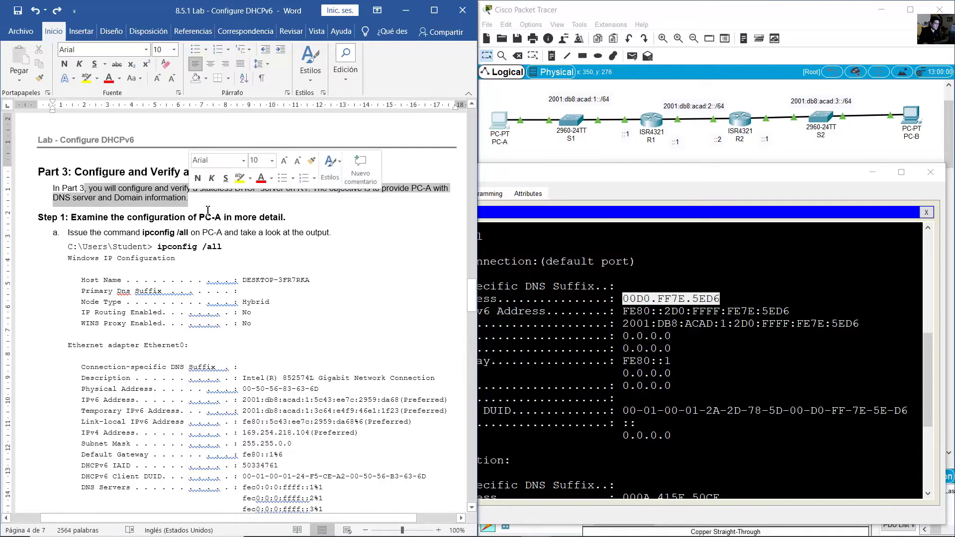
pyautogui.click(268, 234)
# - Read the Part 3 Step 1 instruction to examine PC-A's configuration with ipconfig /all
pyautogui.scroll(-2, 267, 235)
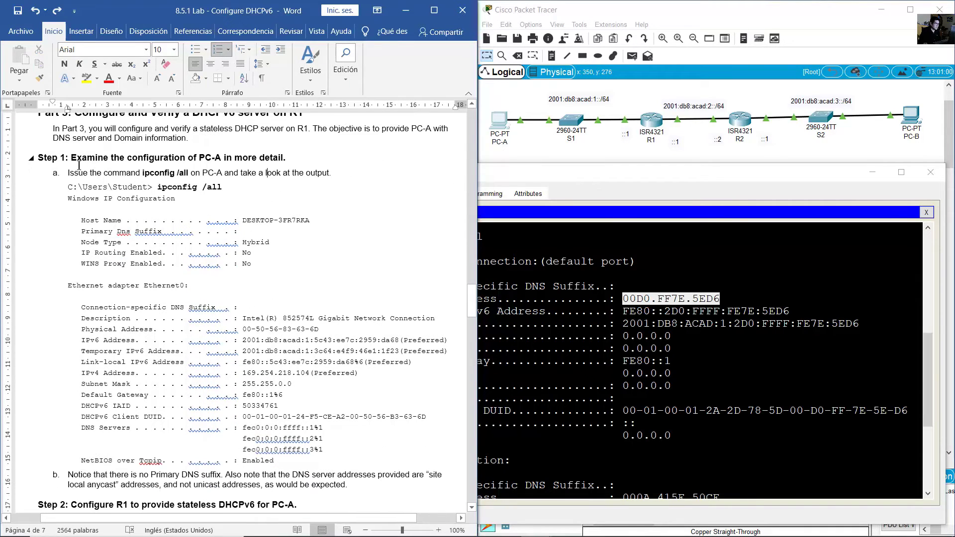
pyautogui.moveTo(86, 159); pyautogui.dragTo(293, 158)
pyautogui.moveTo(171, 187); pyautogui.dragTo(222, 188)
# - Run ipconfig /all again in PC-A's Command Prompt and page through the output to its end
pyautogui.click(592, 306)
pyautogui.scroll(-5, 621, 406)
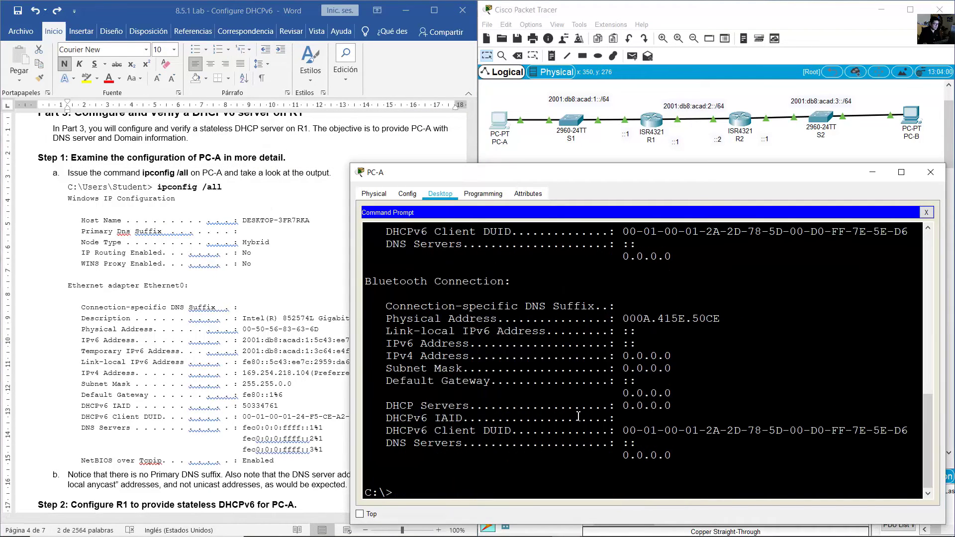
pyautogui.write('ipconfig /all')
pyautogui.moveTo(406, 492); pyautogui.dragTo(510, 492)
pyautogui.click(512, 492)
pyautogui.click(537, 159)
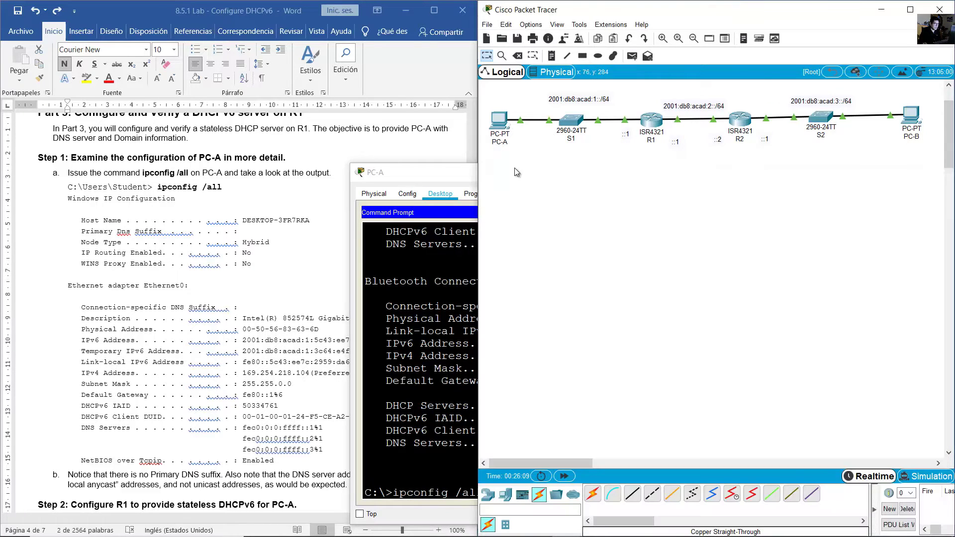
pyautogui.click(419, 178)
pyautogui.press('Return')
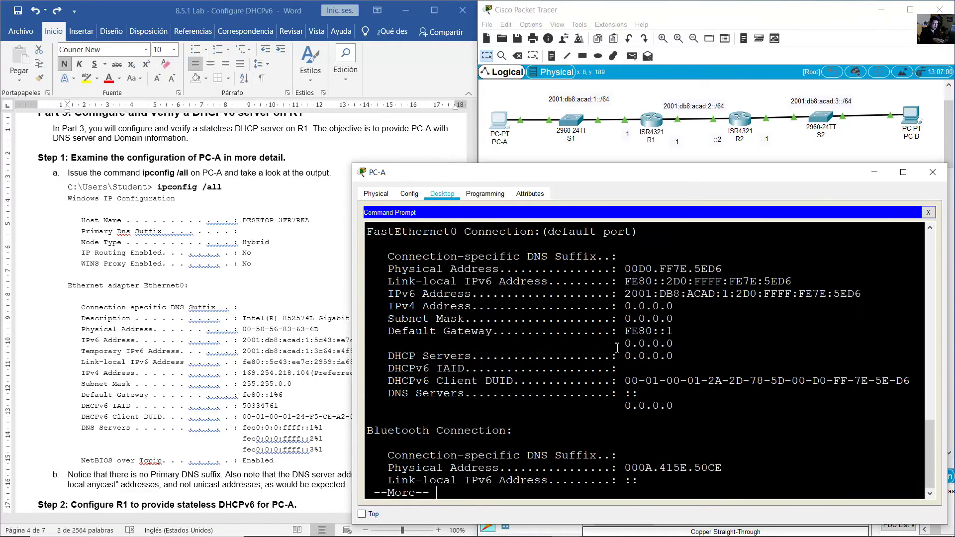
pyautogui.press('space')
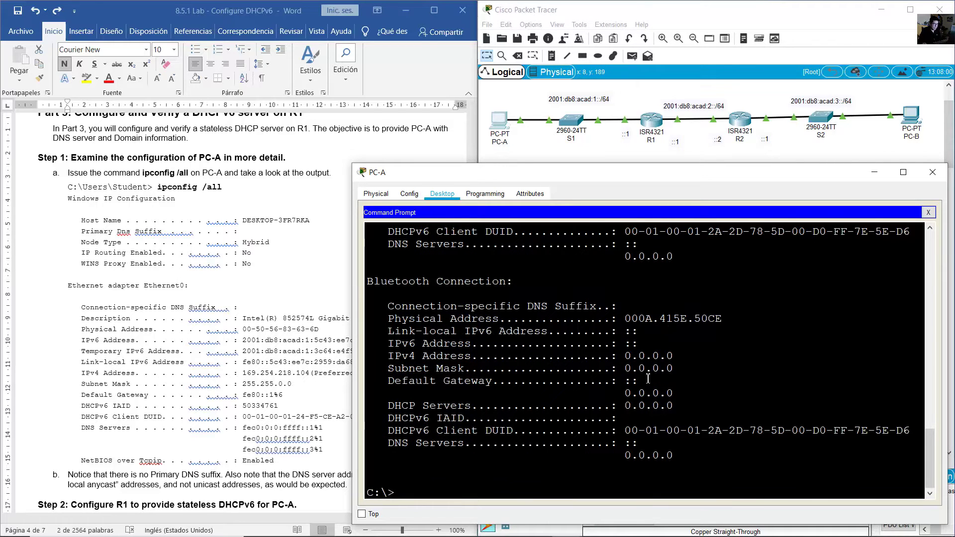
# - Examine the DNS servers, IPv6 address and link-local address of FastEthernet0 in PC-A's ipconfig /all output
pyautogui.scroll(5, 626, 403)
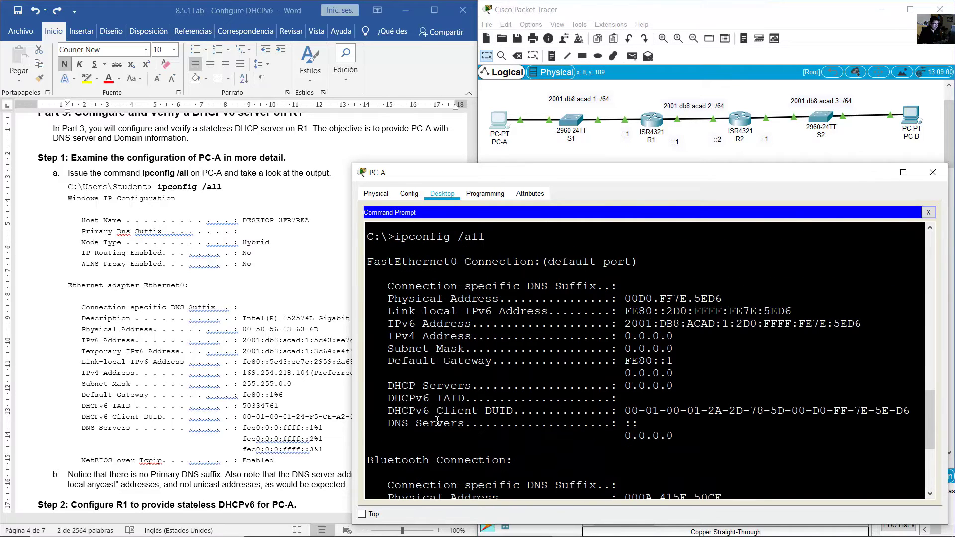
pyautogui.moveTo(394, 424); pyautogui.dragTo(689, 438)
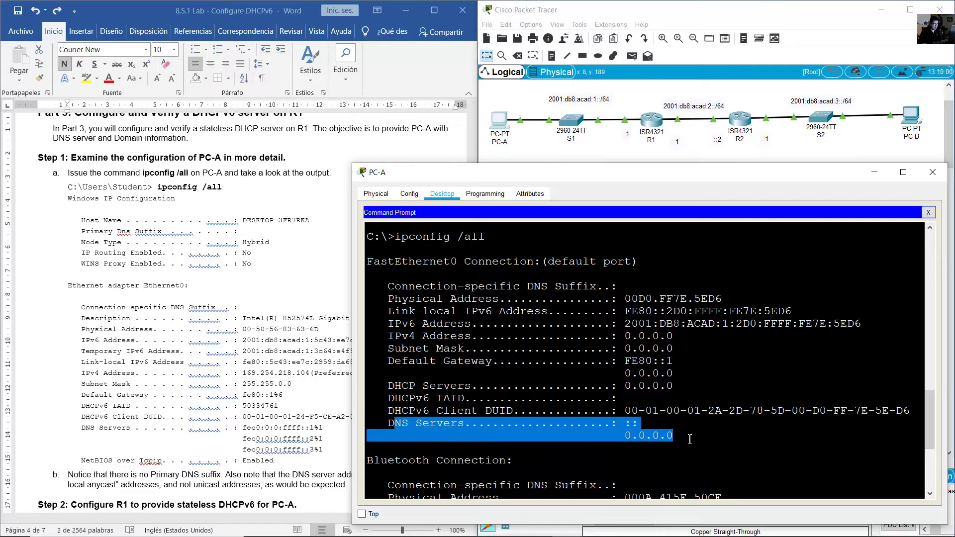
pyautogui.moveTo(394, 323); pyautogui.dragTo(863, 323)
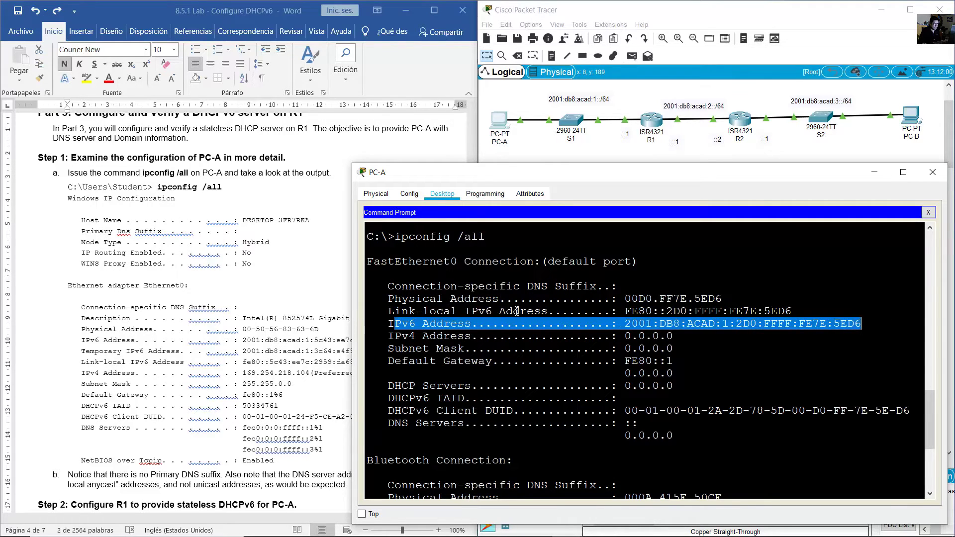
pyautogui.moveTo(444, 312); pyautogui.dragTo(770, 312)
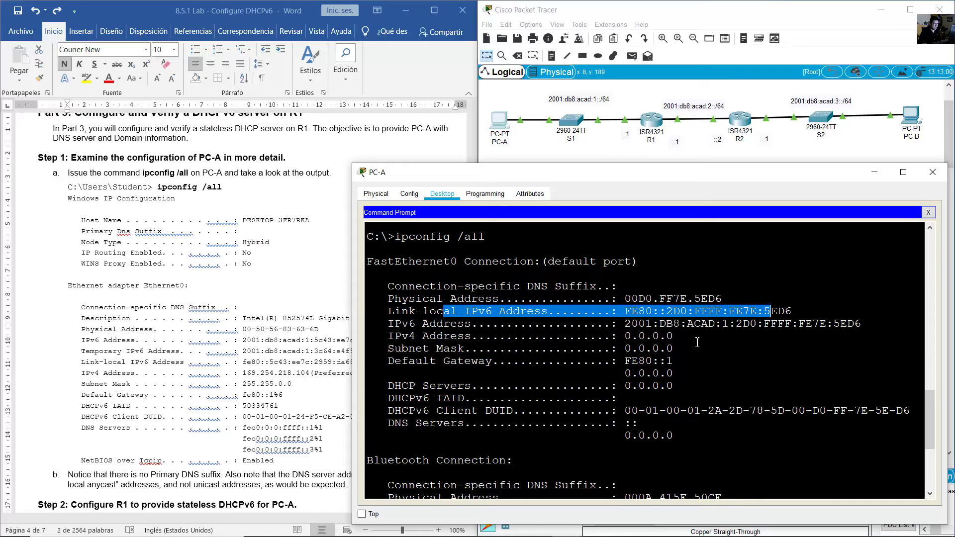
# - Examine the default gateway and DNS servers in PC-A's ipconfig /all output, and return to the sample output in the Word lab document
pyautogui.moveTo(450, 361); pyautogui.dragTo(673, 361)
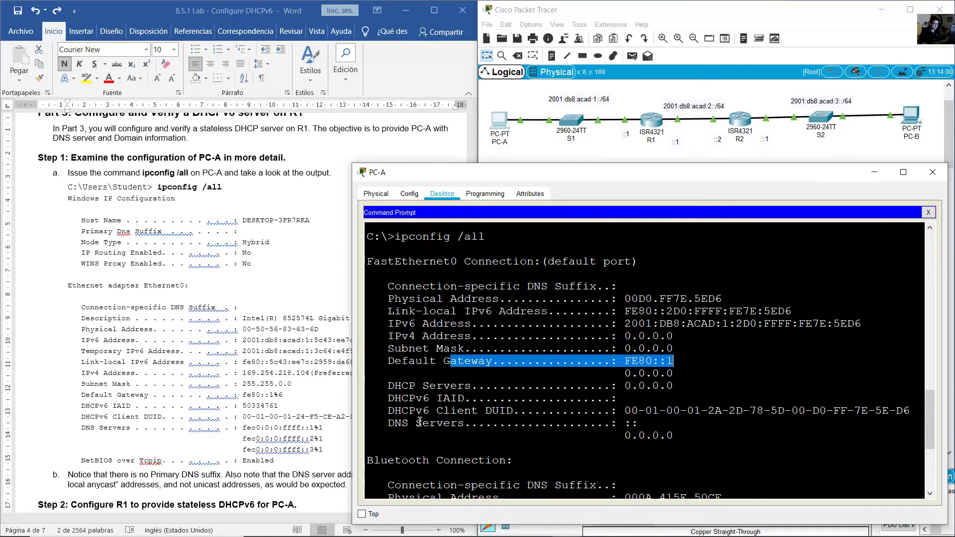
pyautogui.moveTo(419, 422); pyautogui.dragTo(665, 435)
pyautogui.click(220, 278)
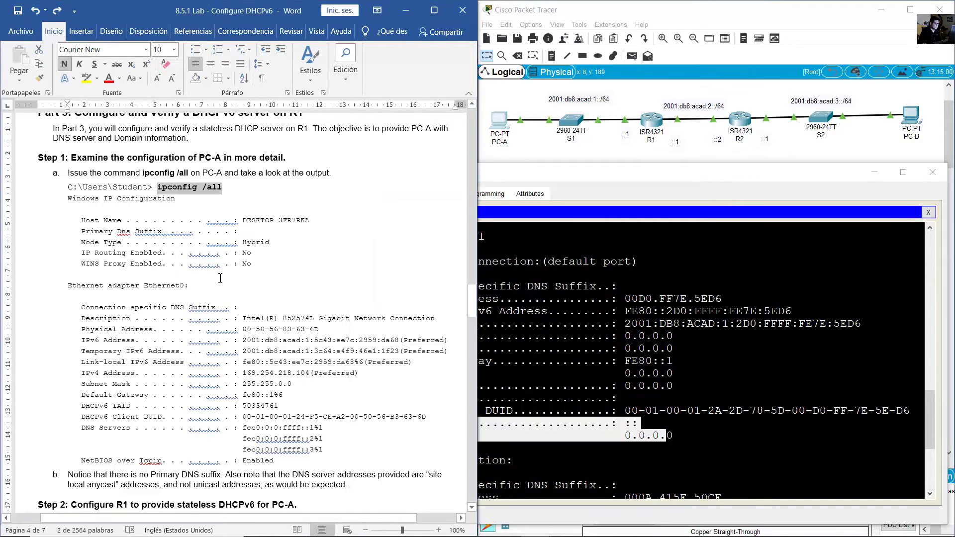
pyautogui.click(162, 262)
pyautogui.scroll(-3, 165, 293)
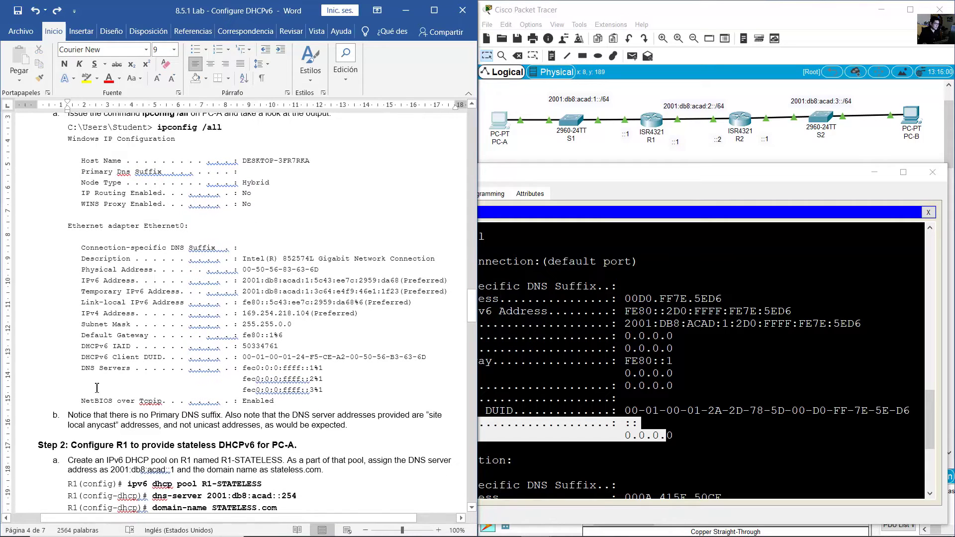
# - Compare the connection-specific DNS suffix in the lab's sample output with PC-A's FastEthernet0 output, and check the sample's DNS servers
pyautogui.click(232, 445)
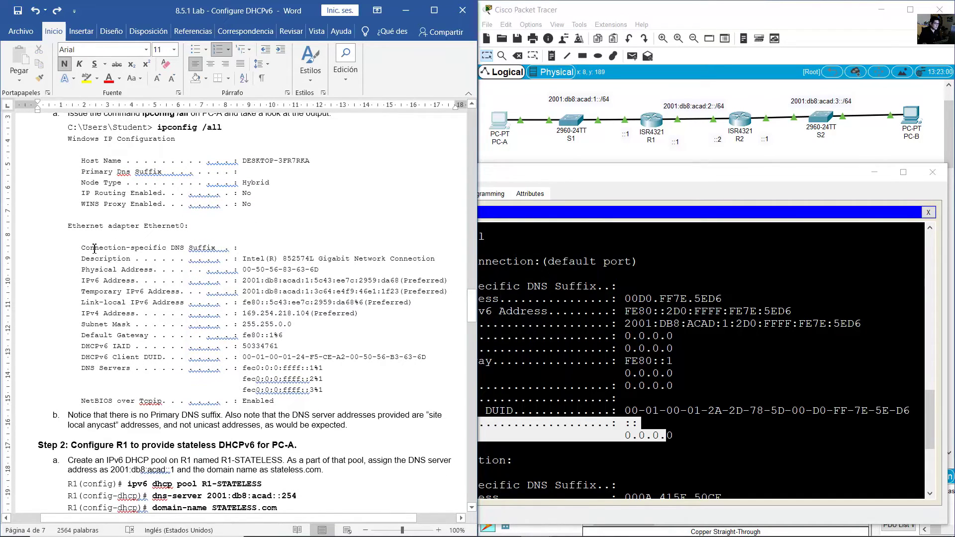
pyautogui.tripleClick(194, 253)
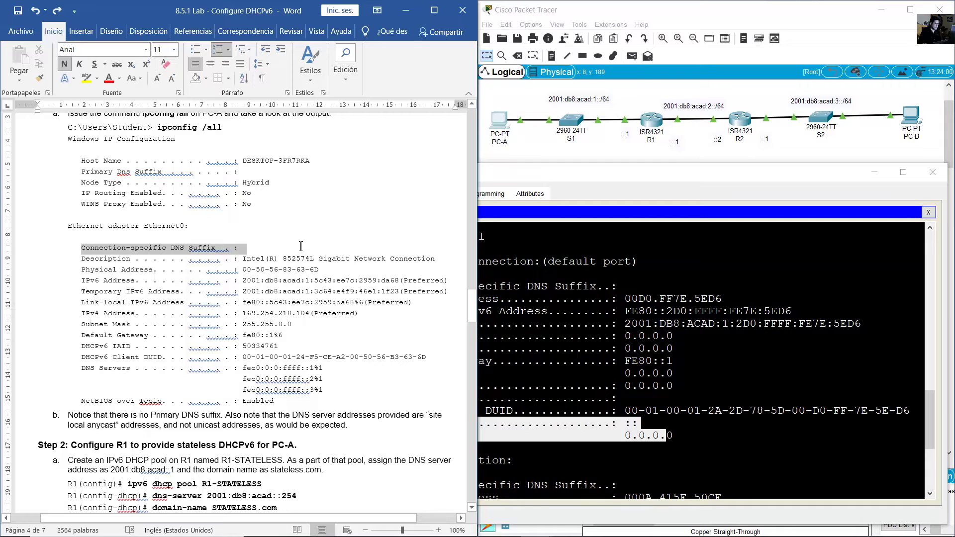
pyautogui.click(623, 293)
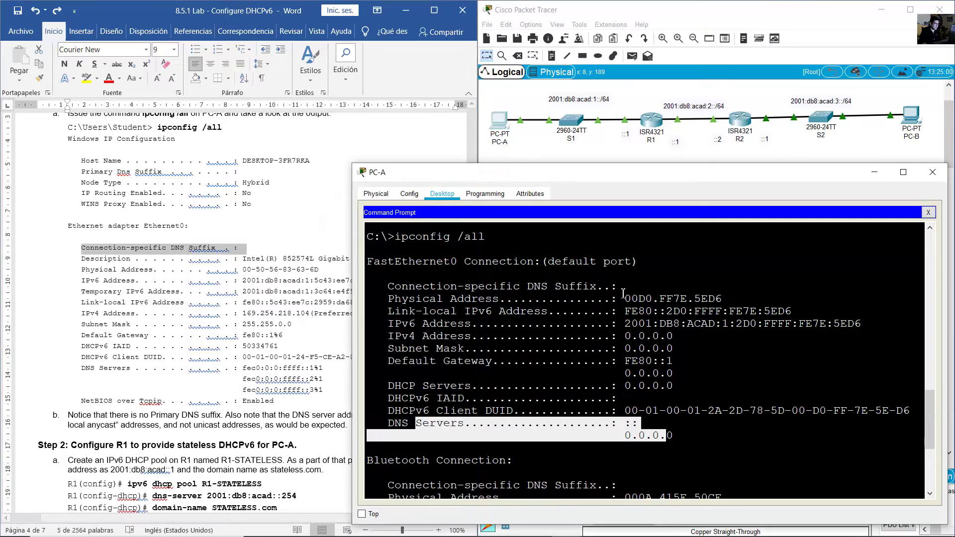
pyautogui.moveTo(415, 286); pyautogui.dragTo(703, 285)
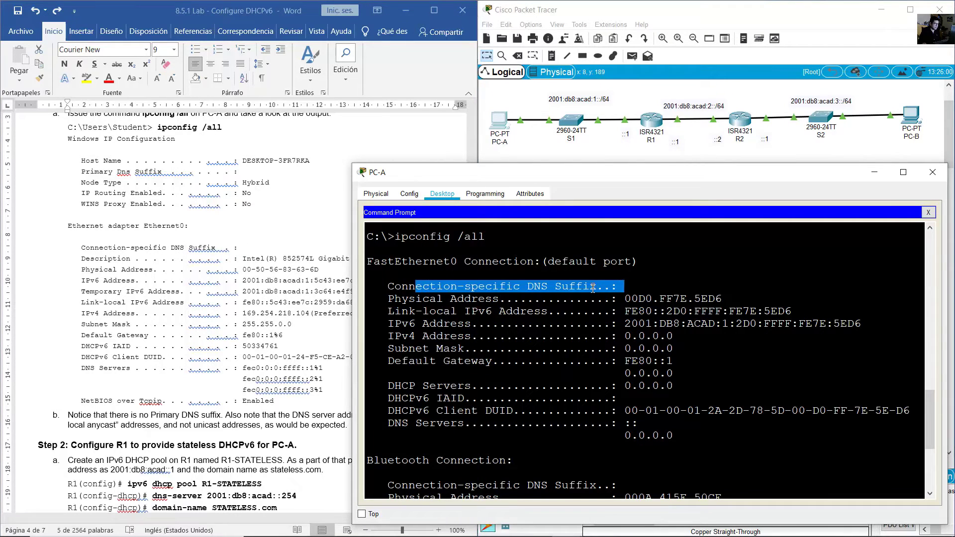
pyautogui.click(252, 293)
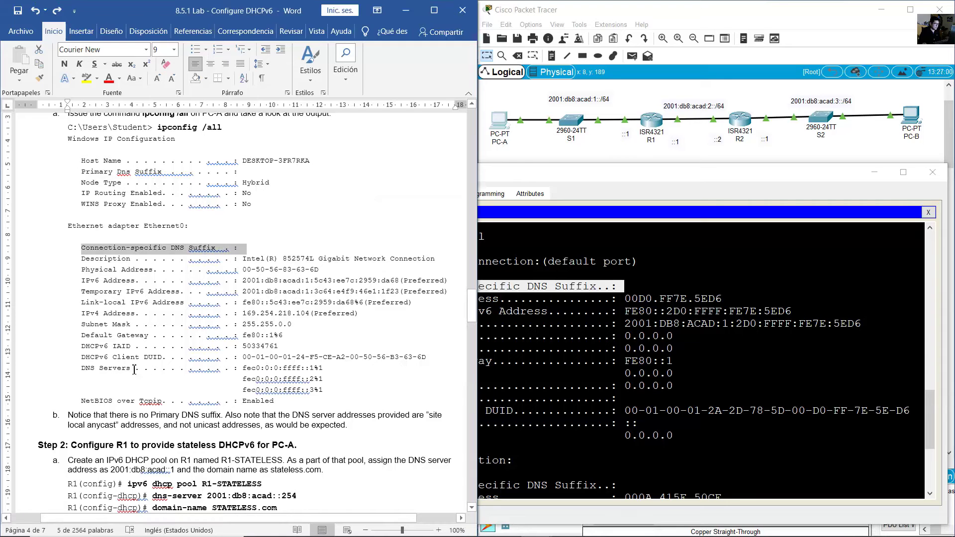
pyautogui.moveTo(135, 369); pyautogui.dragTo(237, 392)
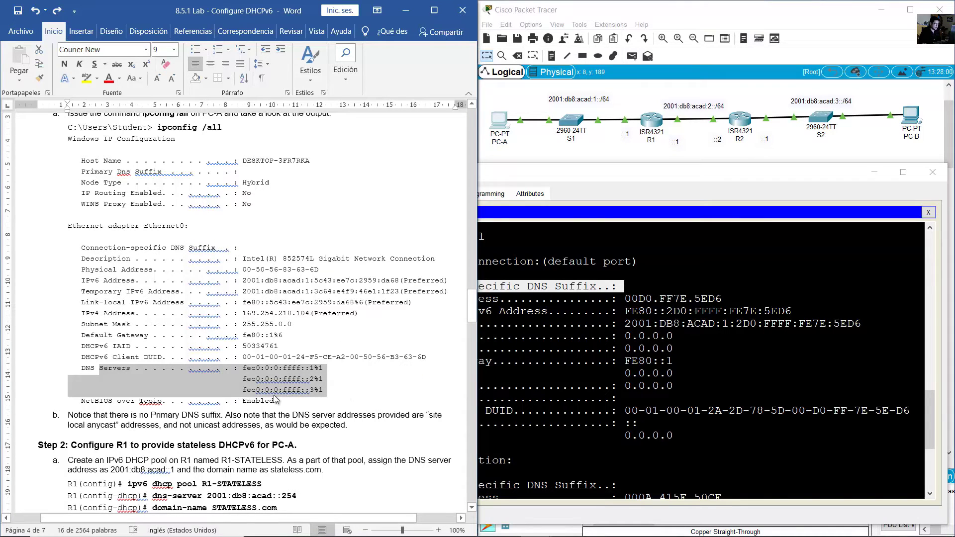
# - Read the Step 1b note about the Primary DNS suffix and site local anycast addresses, checking it against the sample's DNS server addresses
pyautogui.click(273, 394)
pyautogui.scroll(-5, 55, 282)
pyautogui.moveTo(74, 266); pyautogui.dragTo(349, 276)
pyautogui.click(301, 240)
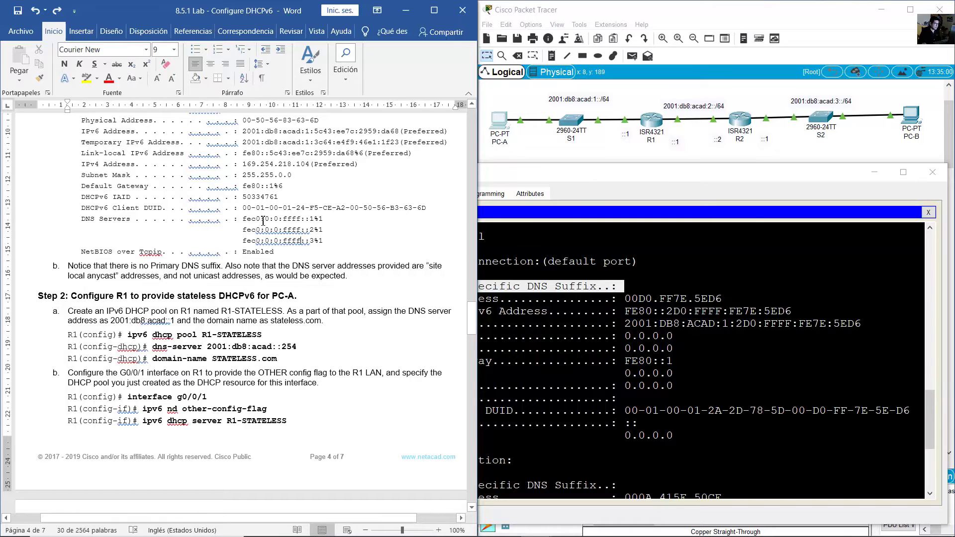
pyautogui.moveTo(246, 219); pyautogui.dragTo(336, 241)
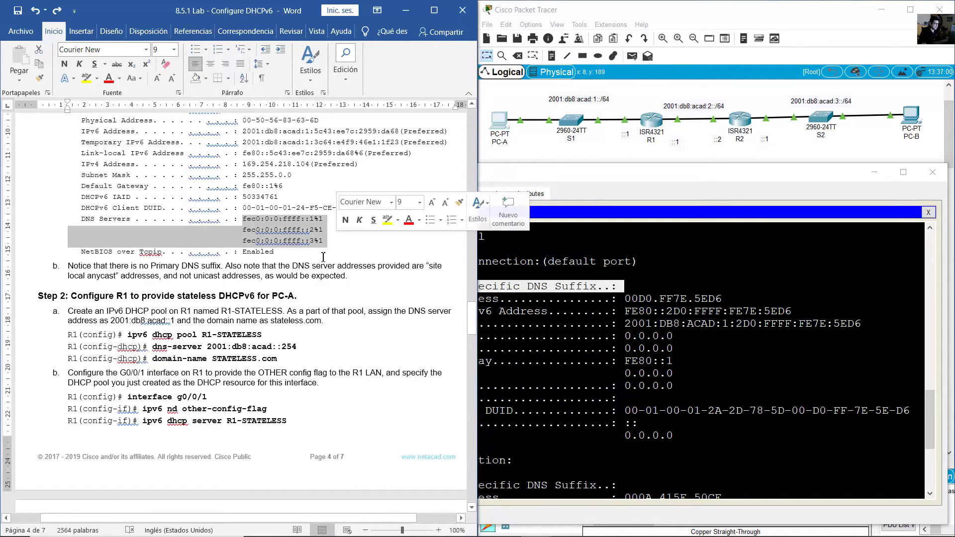
pyautogui.click(318, 297)
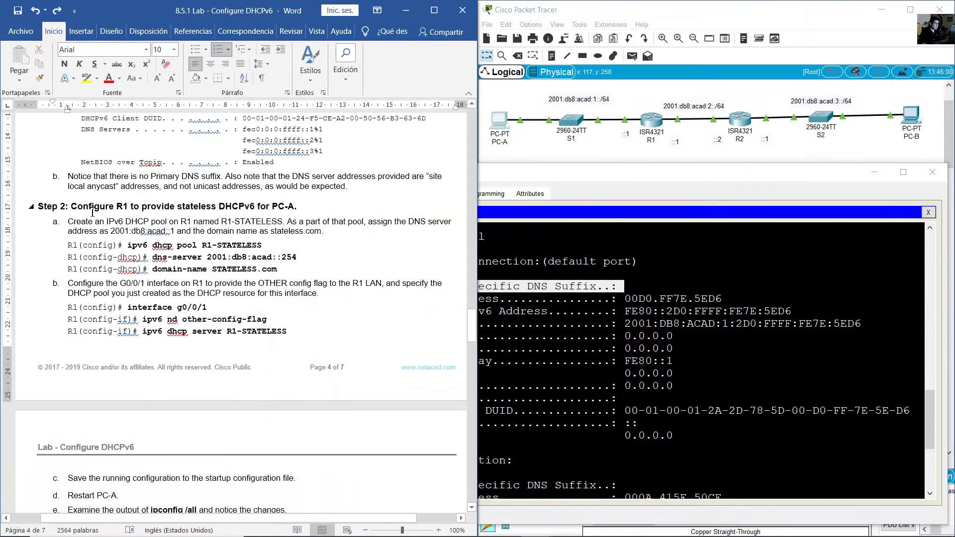
# - Read the Step 2a instructions for creating the R1-STATELESS IPv6 DHCP pool on R1, including its DNS server and domain name commands
pyautogui.moveTo(102, 209); pyautogui.dragTo(302, 207)
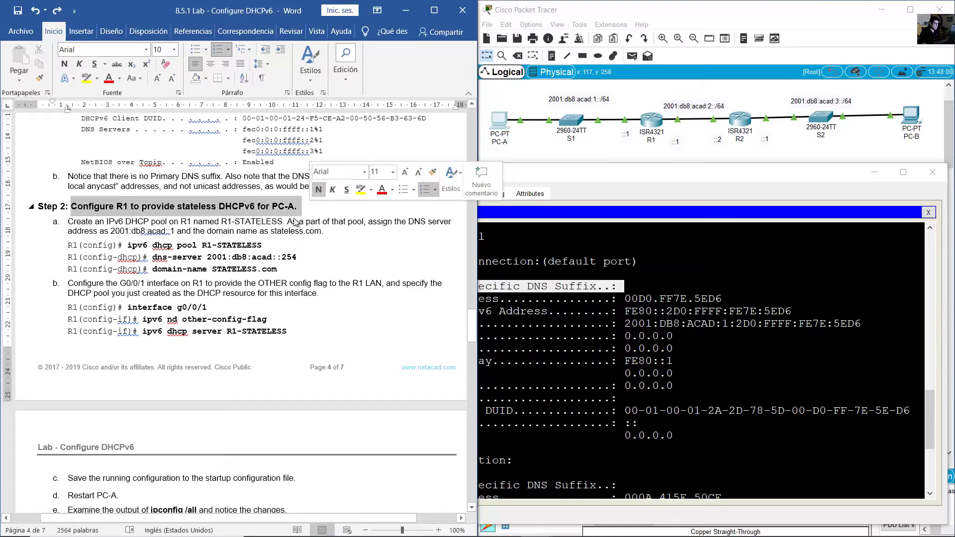
pyautogui.click(259, 245)
pyautogui.moveTo(75, 222); pyautogui.dragTo(243, 221)
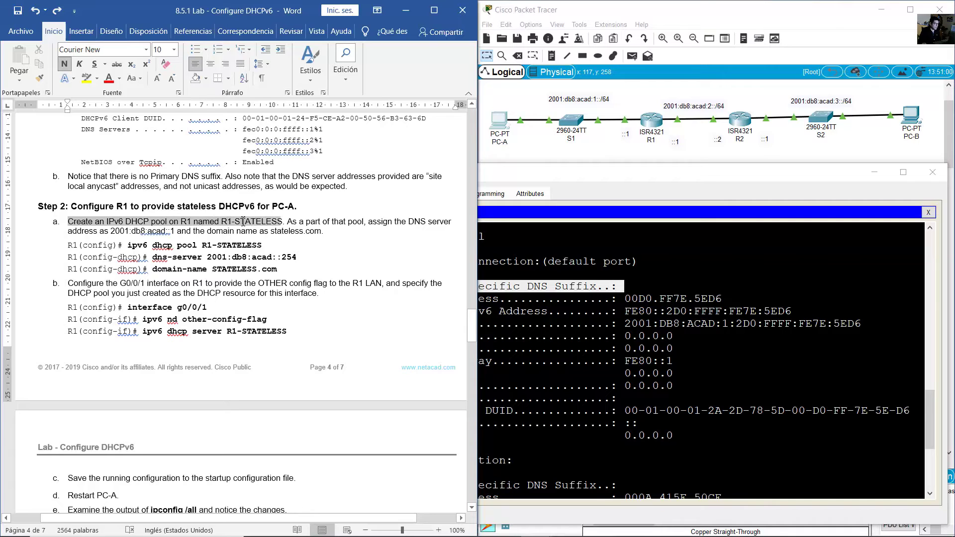
pyautogui.moveTo(300, 224); pyautogui.dragTo(276, 271)
pyautogui.click(188, 269)
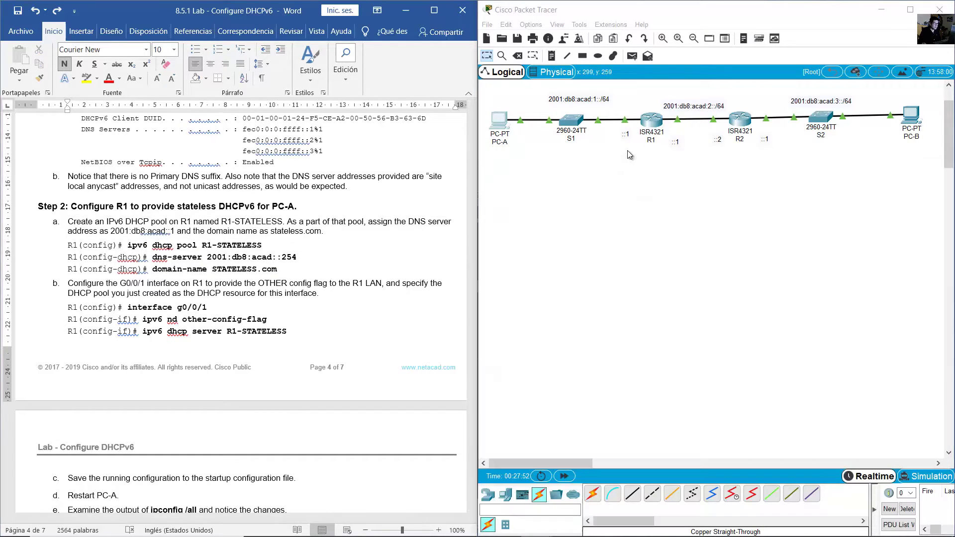
# - In R1's CLI, create the IPv6 DHCP pool R1-STATELESS and write its DNS server command with address 2001:db8:acad::254
pyautogui.click(651, 121)
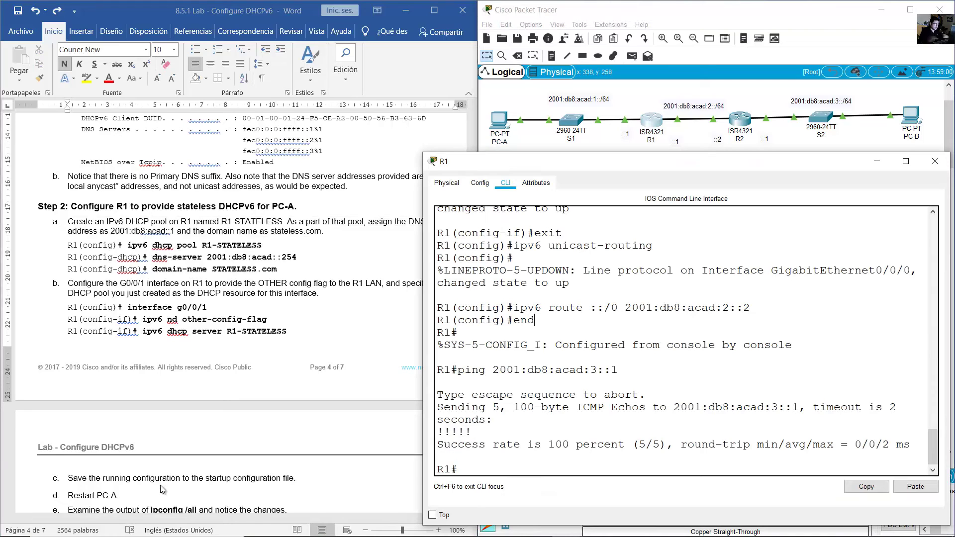
pyautogui.write('conf term')
pyautogui.press('Return')
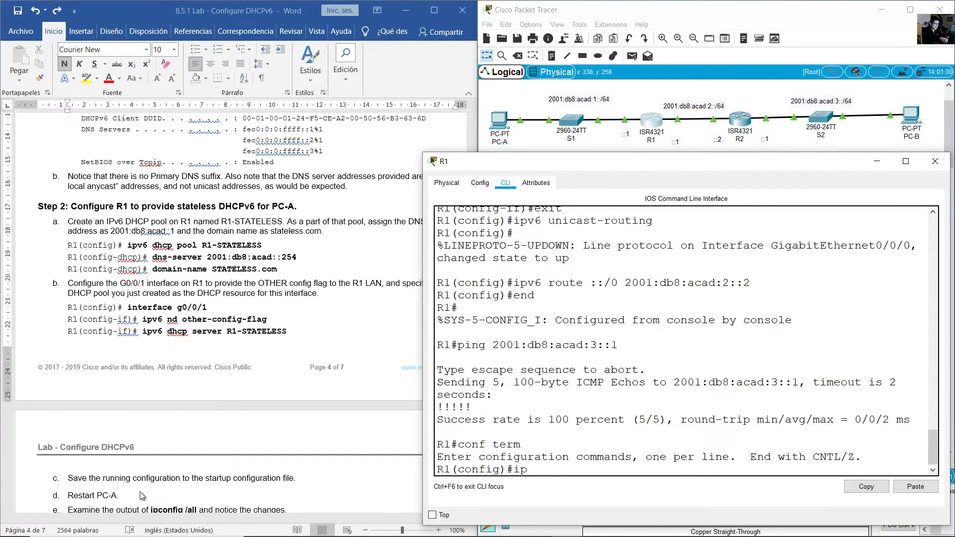
pyautogui.write('ipv6 dhcp pool R1-STATE')
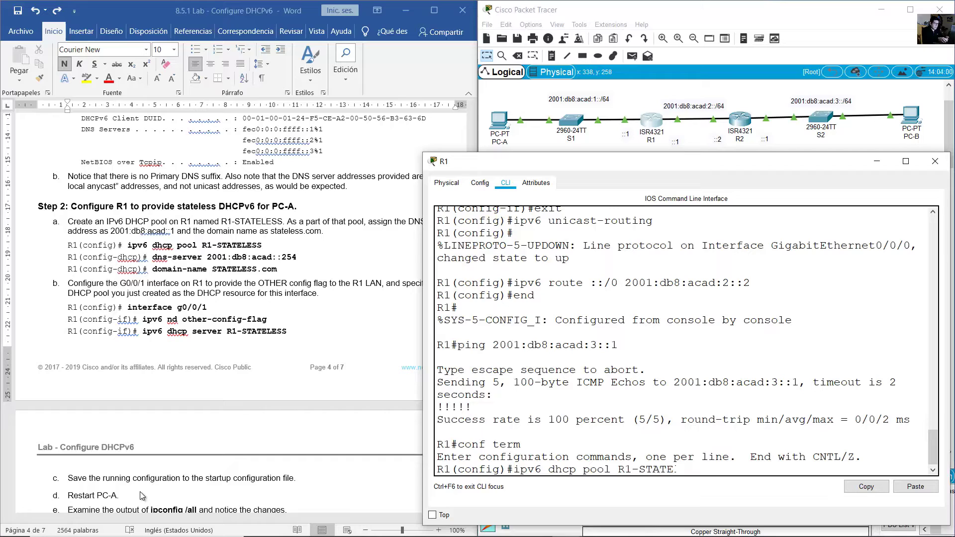
pyautogui.write('LESS')
pyautogui.moveTo(672, 485); pyautogui.dragTo(725, 468)
pyautogui.click(725, 469)
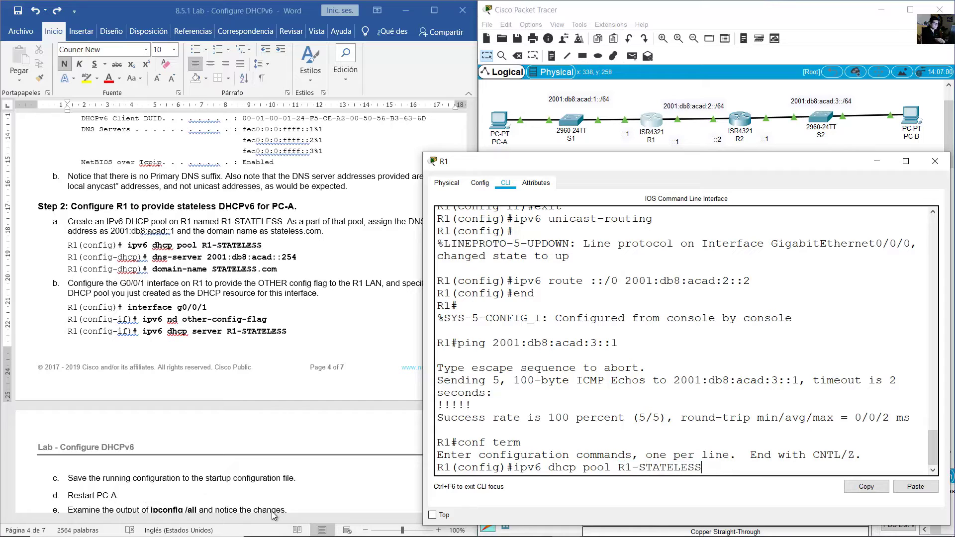
pyautogui.press('Return')
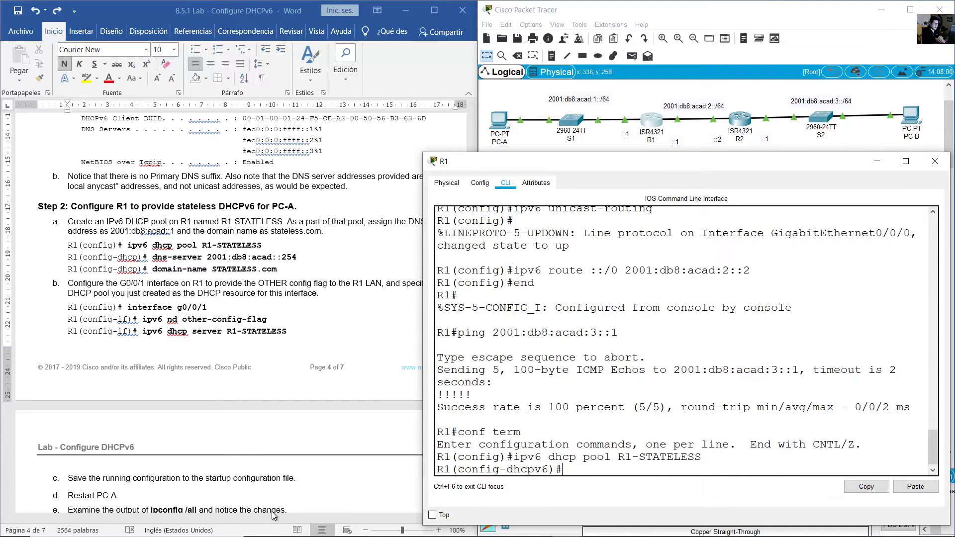
pyautogui.write('dns-server 2001:db8')
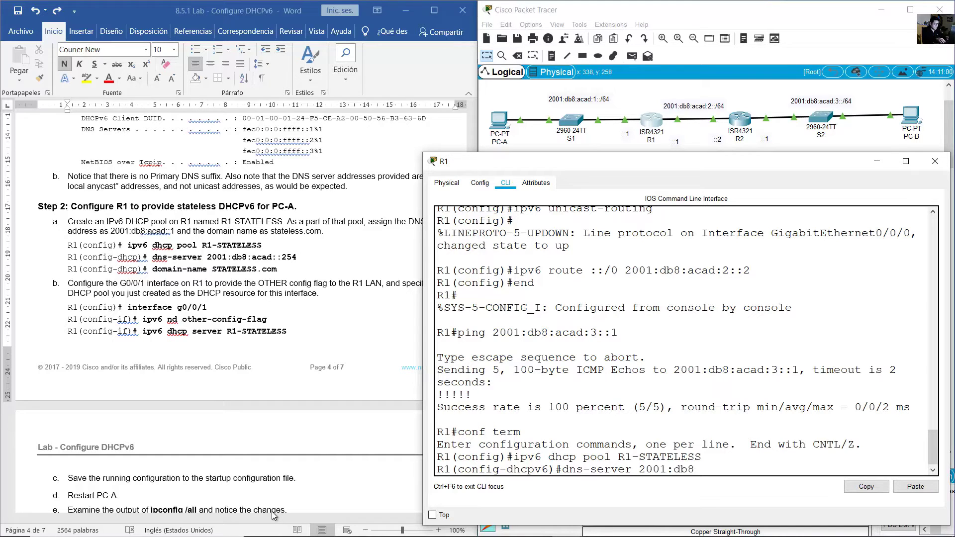
pyautogui.write(':acad::254')
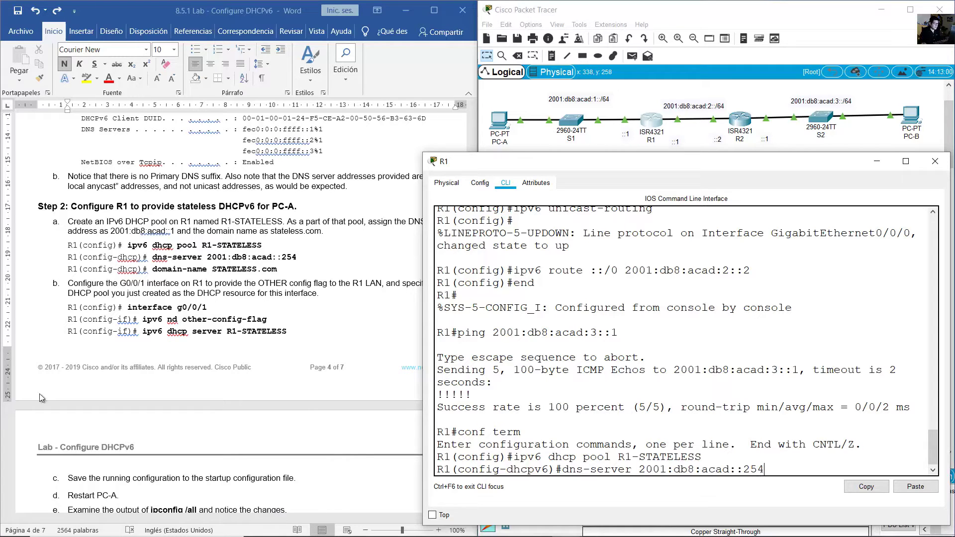
# - Switch to the Word lab guide and correct the DNS server address in step 2a to 2001:db8:acad::254
pyautogui.click(171, 230)
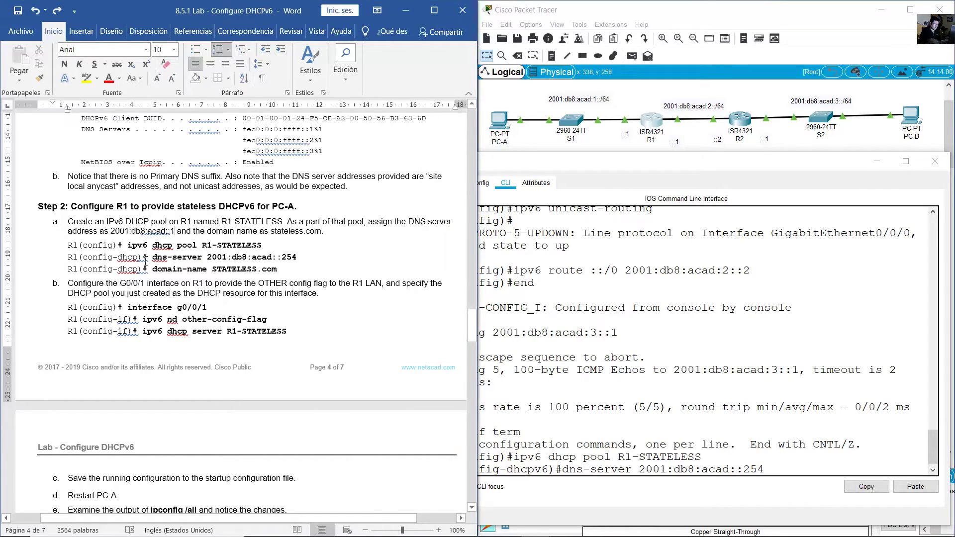
pyautogui.write('254')
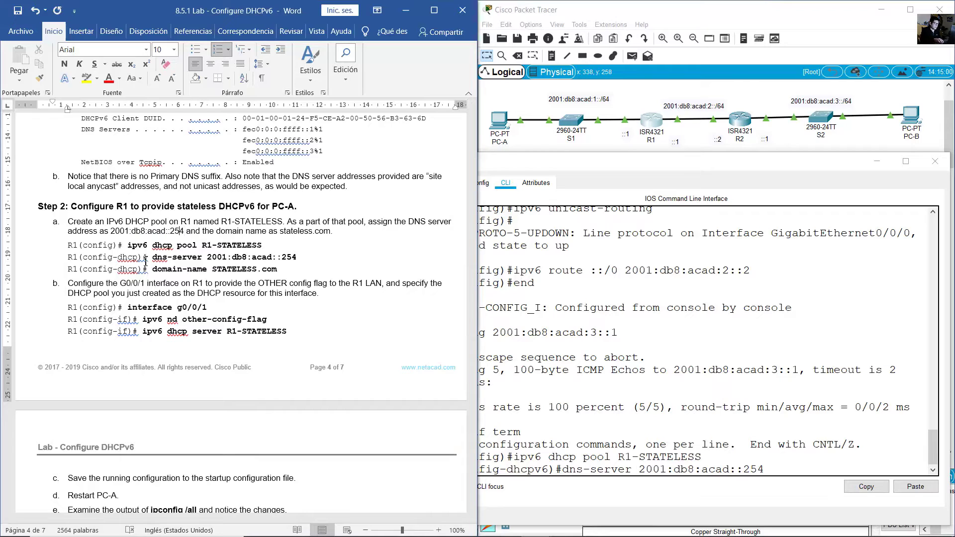
pyautogui.press('Left')
pyautogui.hotkey('shift', 'Right')
pyautogui.hotkey('shift', 'Right')
pyautogui.hotkey('shift', 'Right')
pyautogui.hotkey('shift', 'Right')
pyautogui.hotkey('shift', 'Right')
pyautogui.hotkey('shift', 'Right')
pyautogui.hotkey('shift', 'Right')
pyautogui.hotkey('shift', 'Right')
pyautogui.hotkey('shift', 'Right')
pyautogui.hotkey('shift', 'Right')
pyautogui.hotkey('shift', 'Right')
pyautogui.hotkey('shift', 'Right')
pyautogui.hotkey('shift', 'Right')
pyautogui.hotkey('shift', 'Right')
pyautogui.hotkey('shift', 'Right')
pyautogui.hotkey('shift', 'Right')
pyautogui.hotkey('shift', 'Right')
pyautogui.hotkey('shift', 'Right')
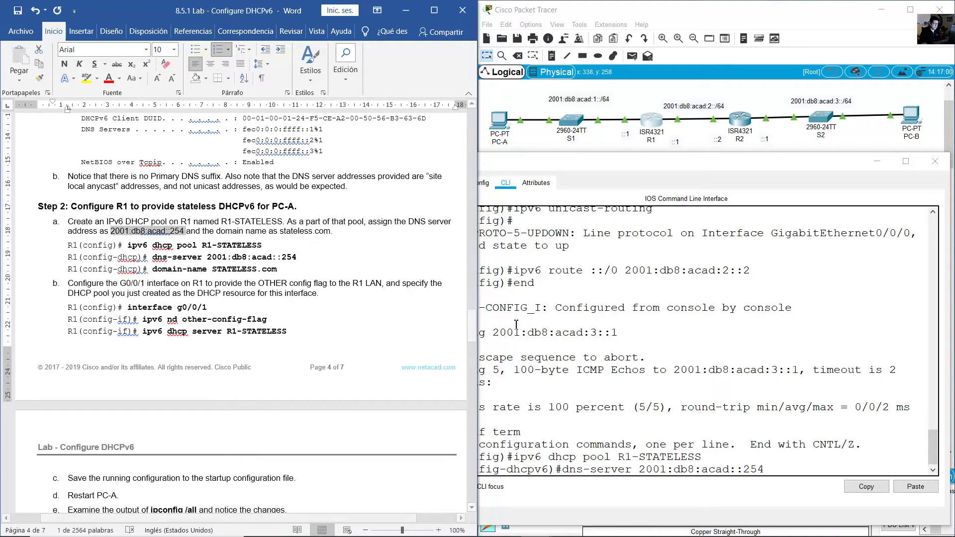
# - Back in R1's CLI, submit the DNS server command, set the pool's domain name to STATELESS.com, and leave pool configuration
pyautogui.click(627, 446)
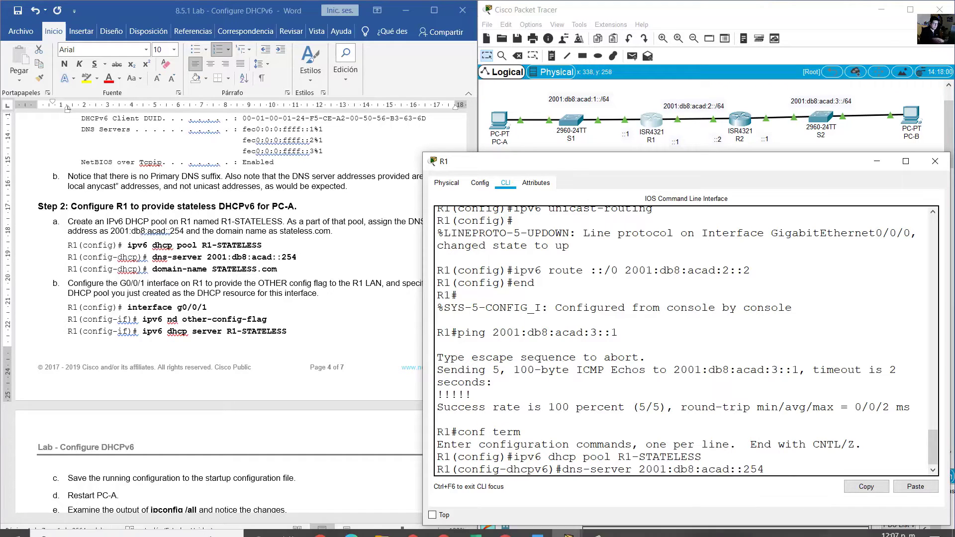
pyautogui.press('Return')
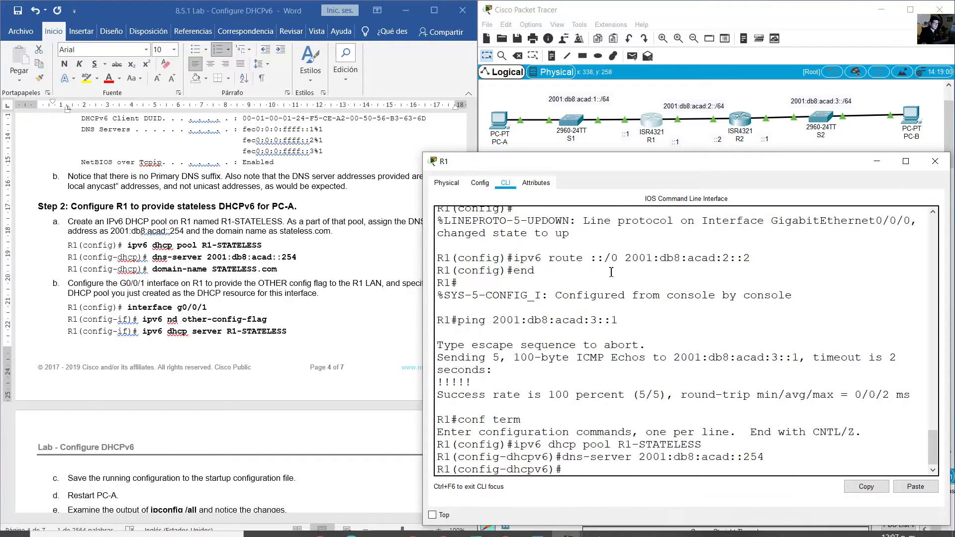
pyautogui.write('d')
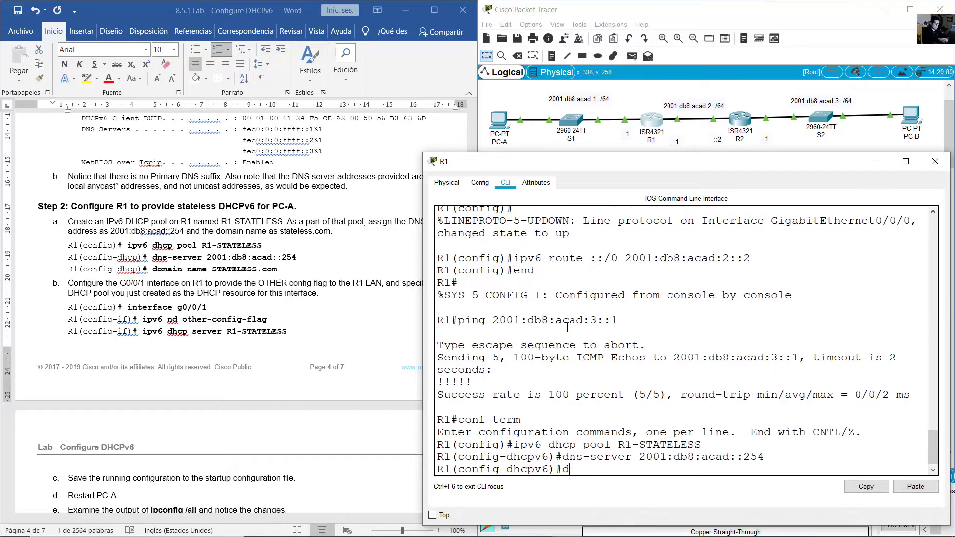
pyautogui.write('omain-name STATELESS')
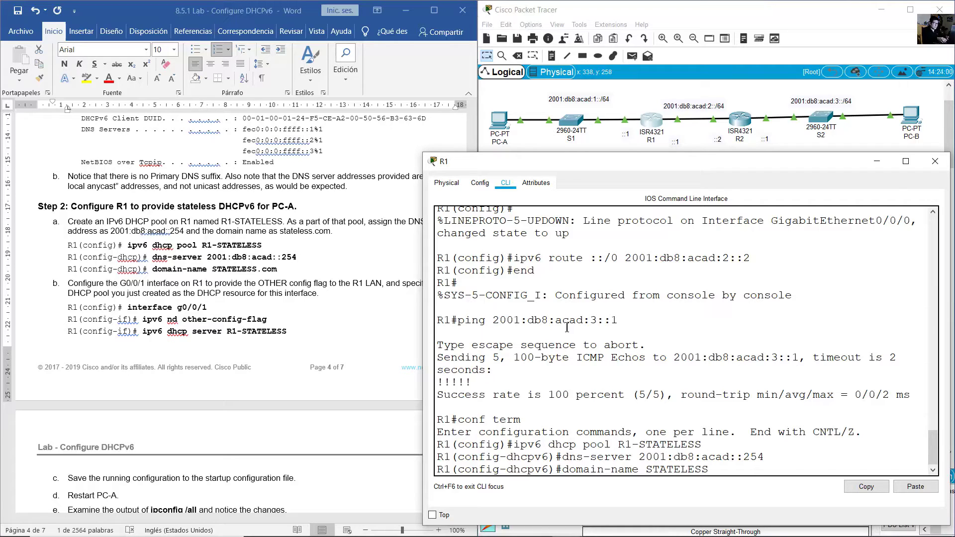
pyautogui.write('.com')
pyautogui.press('Return')
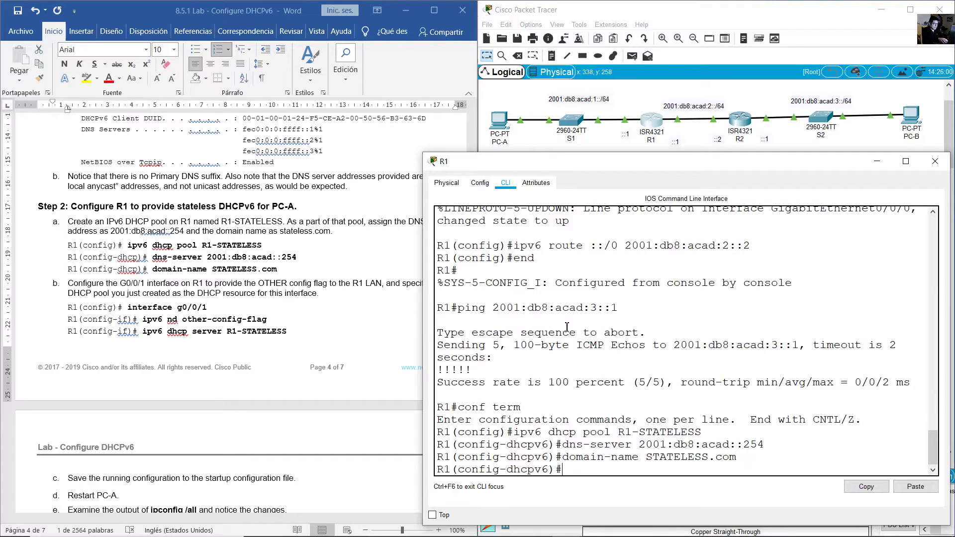
pyautogui.write('exit')
pyautogui.press('Return')
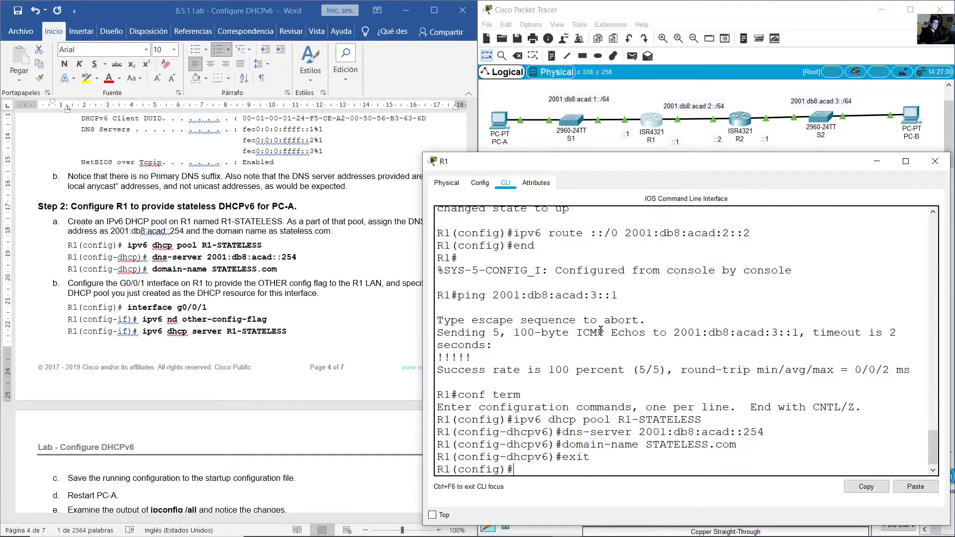
# - Read step 2b of the lab guide on the G0/0/1 interface and check R1's LAN-side port in the topology
pyautogui.moveTo(520, 420); pyautogui.dragTo(589, 457)
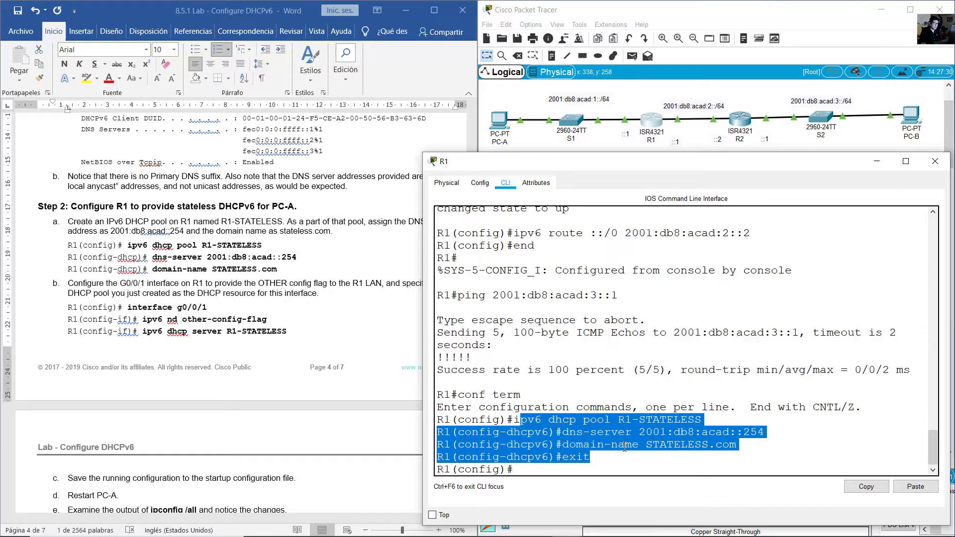
pyautogui.click(277, 297)
pyautogui.moveTo(287, 331); pyautogui.dragTo(119, 300)
pyautogui.click(119, 300)
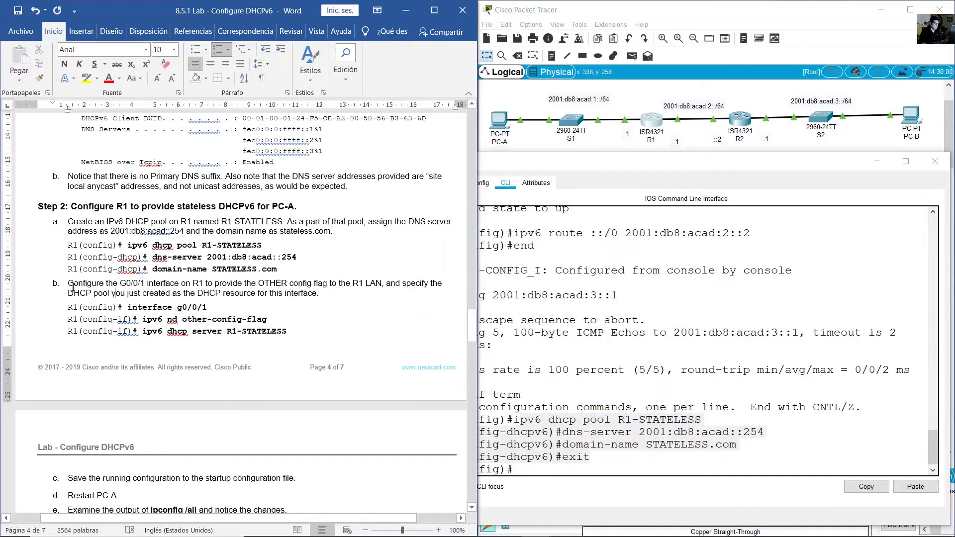
pyautogui.moveTo(70, 283); pyautogui.dragTo(324, 297)
pyautogui.click(297, 322)
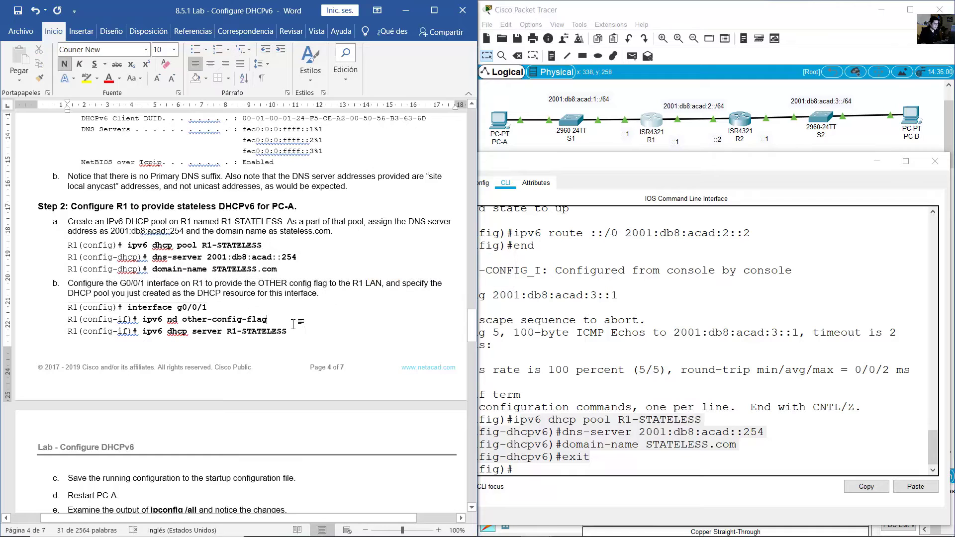
pyautogui.scroll(-1, 297, 323)
pyautogui.click(648, 106)
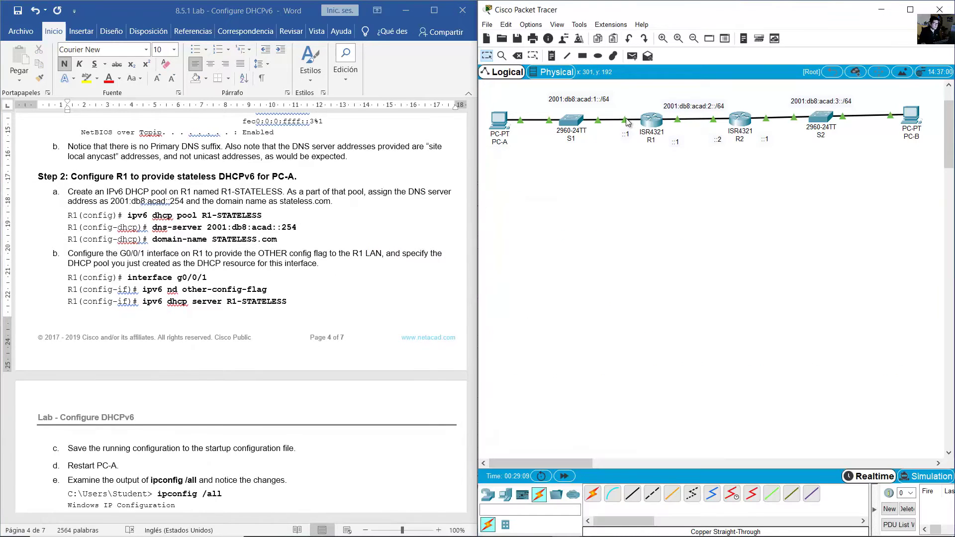
pyautogui.moveTo(623, 189); pyautogui.dragTo(499, 96)
# - Enable the IPv6 ND other-config-flag on R1's interface g0/0/1
pyautogui.click(651, 120)
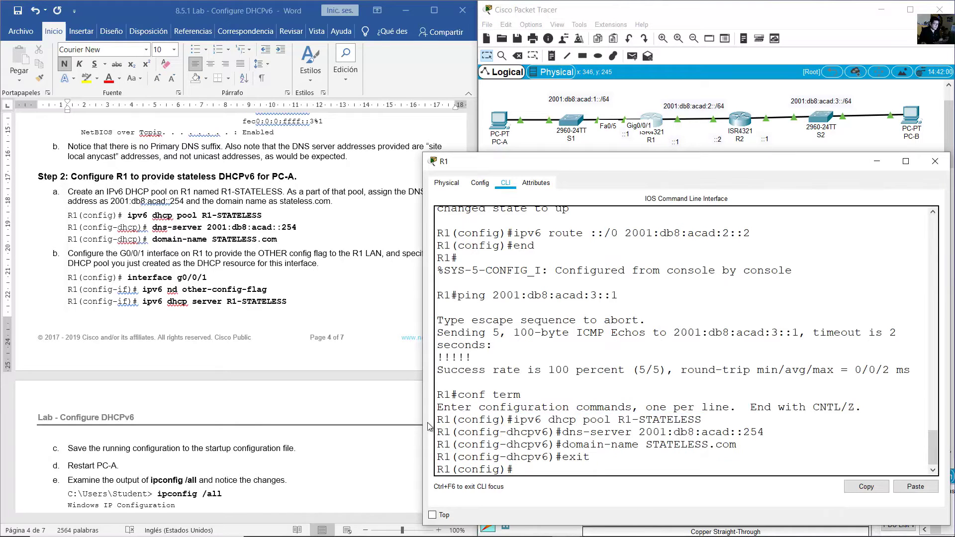
pyautogui.write('int g0/0/')
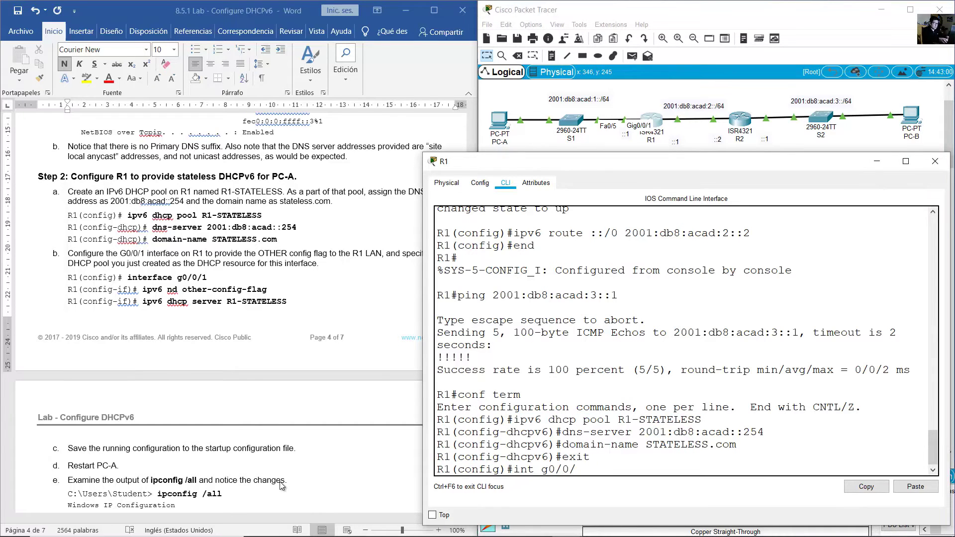
pyautogui.write('1')
pyautogui.press('Return')
pyautogui.write('ipv6')
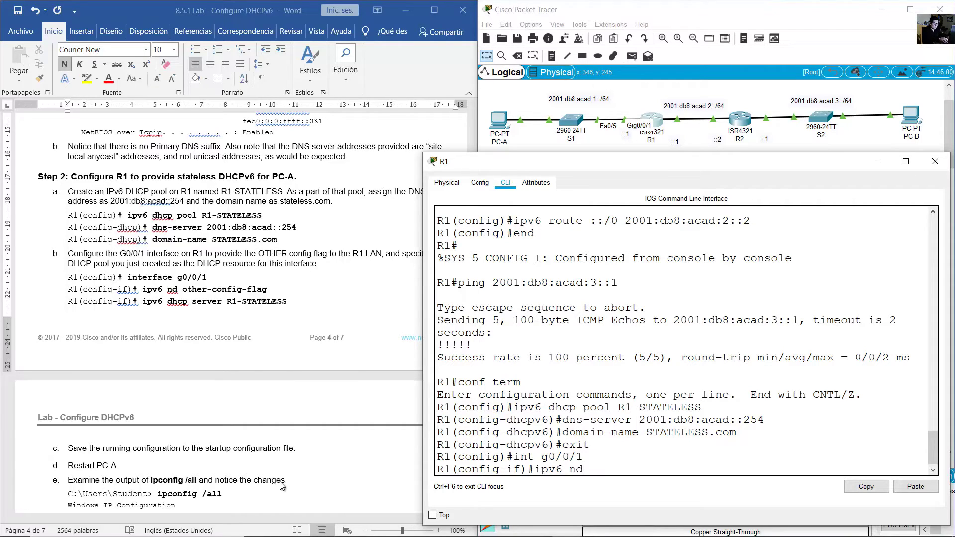
pyautogui.write('nd other')
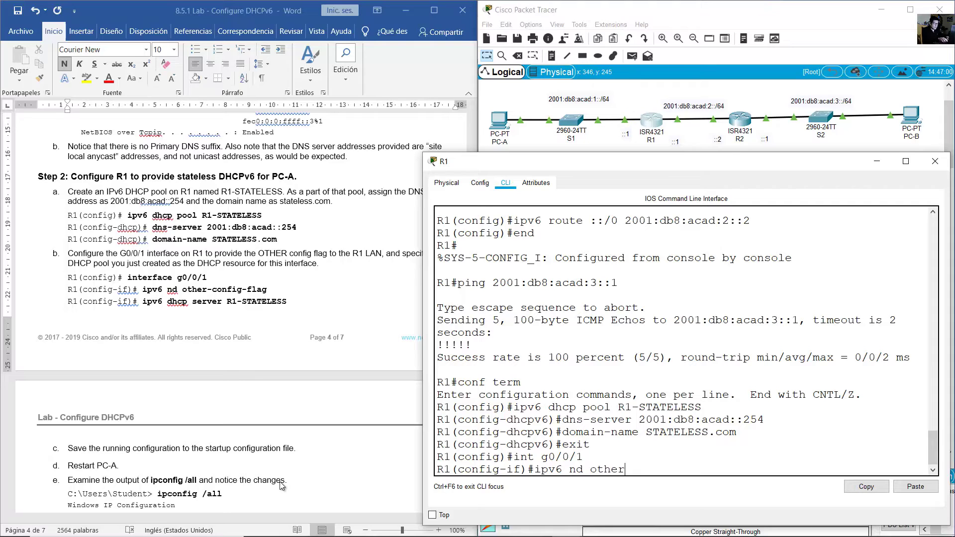
pyautogui.write('-config-flag')
pyautogui.press('Return')
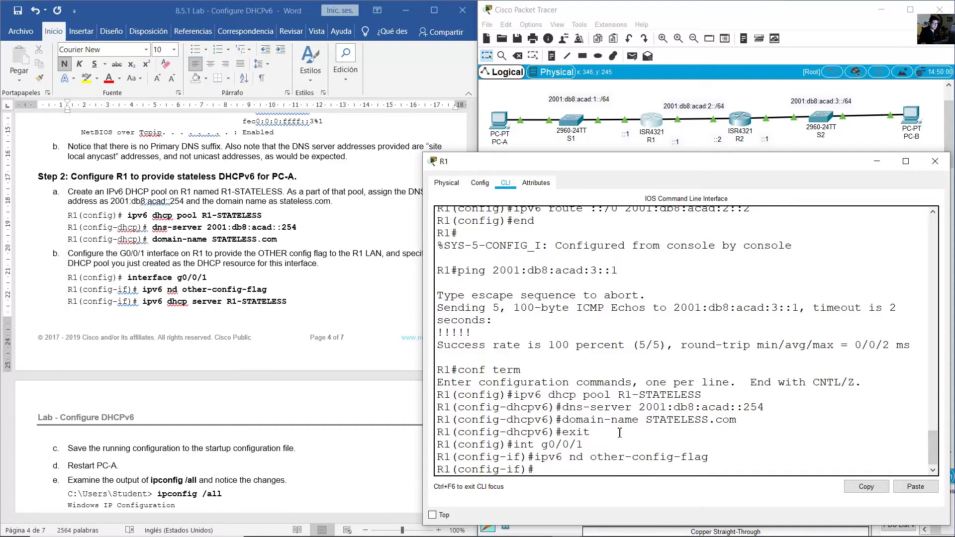
# - Assign the R1-STATELESS pool as the IPv6 DHCP server on interface g0/0/1 and exit interface configuration
pyautogui.moveTo(592, 457); pyautogui.dragTo(706, 457)
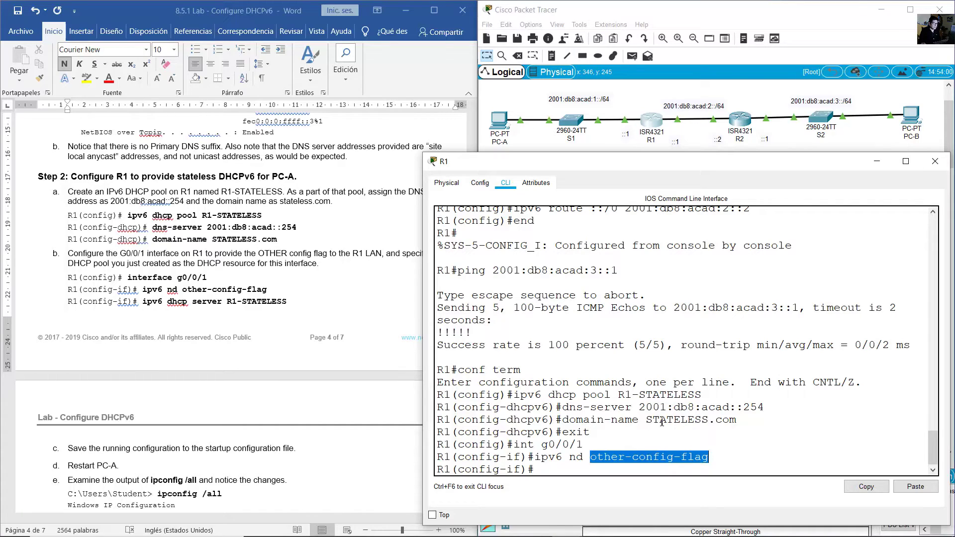
pyautogui.click(551, 461)
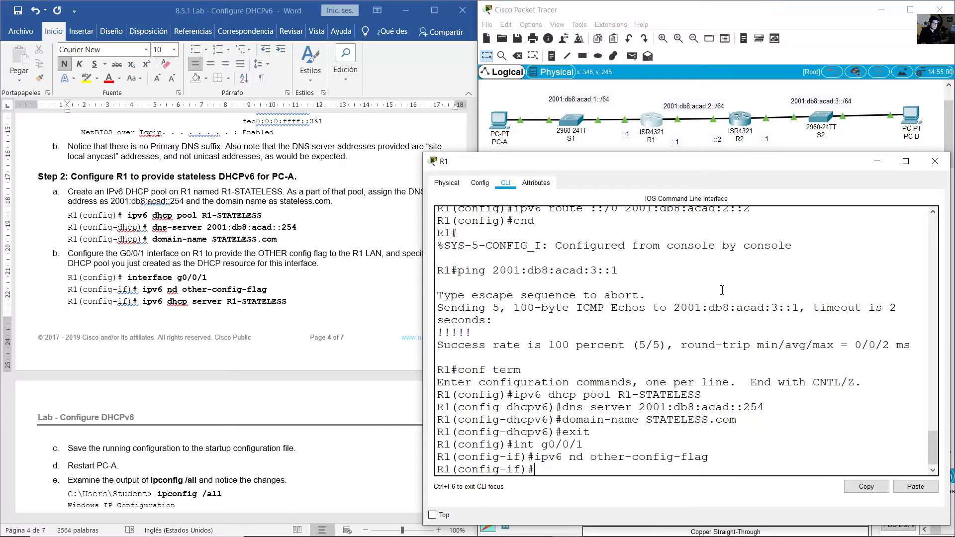
pyautogui.write('ipv6 dhcp server')
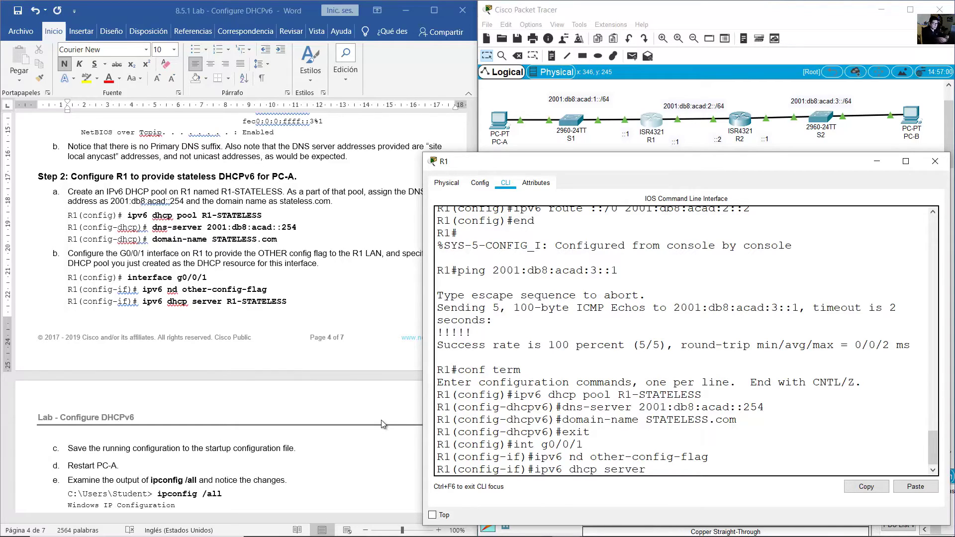
pyautogui.moveTo(600, 395); pyautogui.dragTo(701, 408)
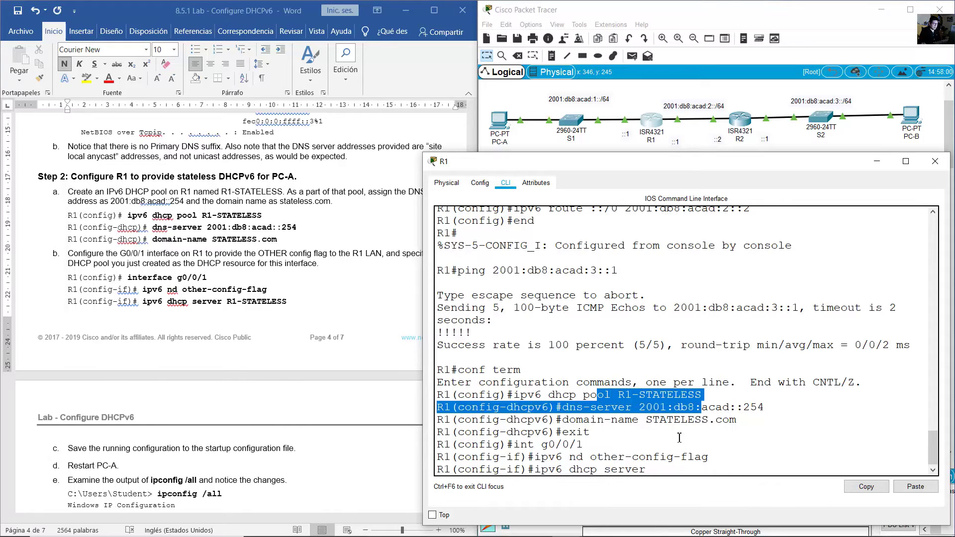
pyautogui.write('r R')
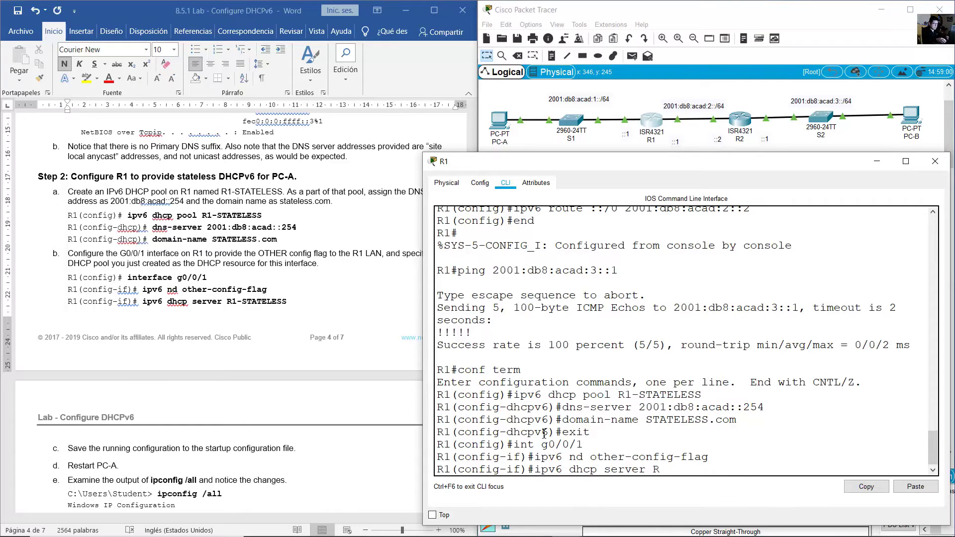
pyautogui.write('1-STATELESS')
pyautogui.press('Return')
pyautogui.write('exit')
pyautogui.press('Return')
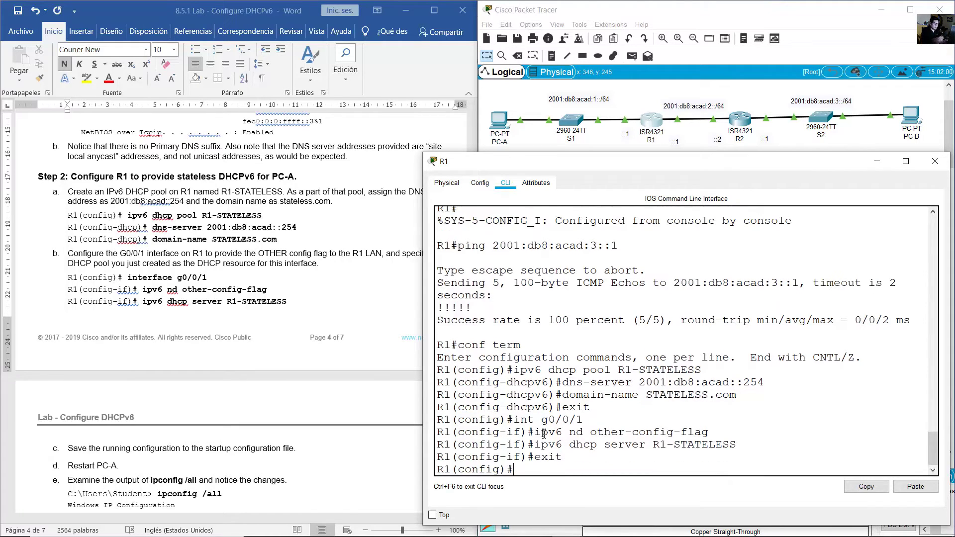
# - Read steps 2c and 2d of the lab guide on saving the running configuration and restarting PC-A
pyautogui.click(275, 330)
pyautogui.scroll(-2, 276, 319)
pyautogui.scroll(-3, 277, 319)
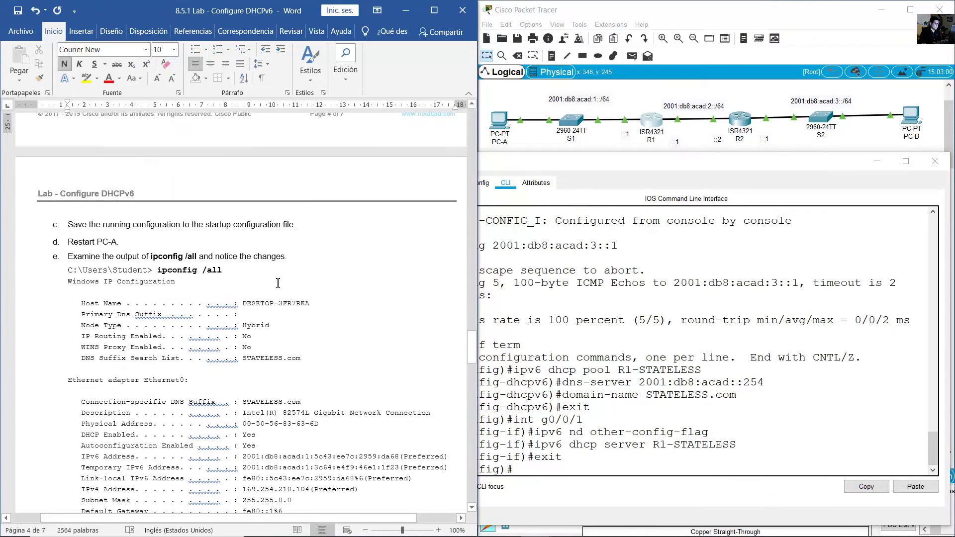
pyautogui.moveTo(68, 209); pyautogui.dragTo(293, 209)
pyautogui.click(298, 270)
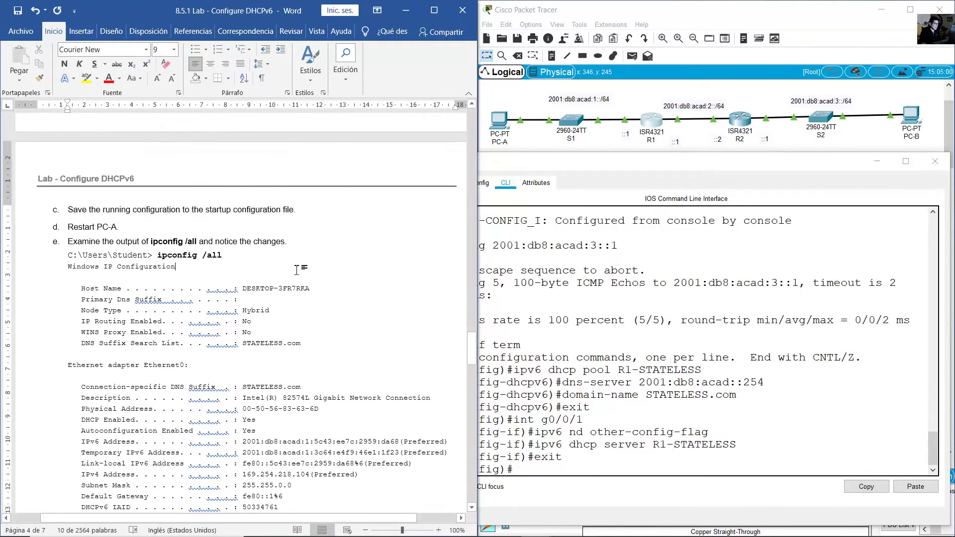
pyautogui.moveTo(68, 209); pyautogui.dragTo(306, 212)
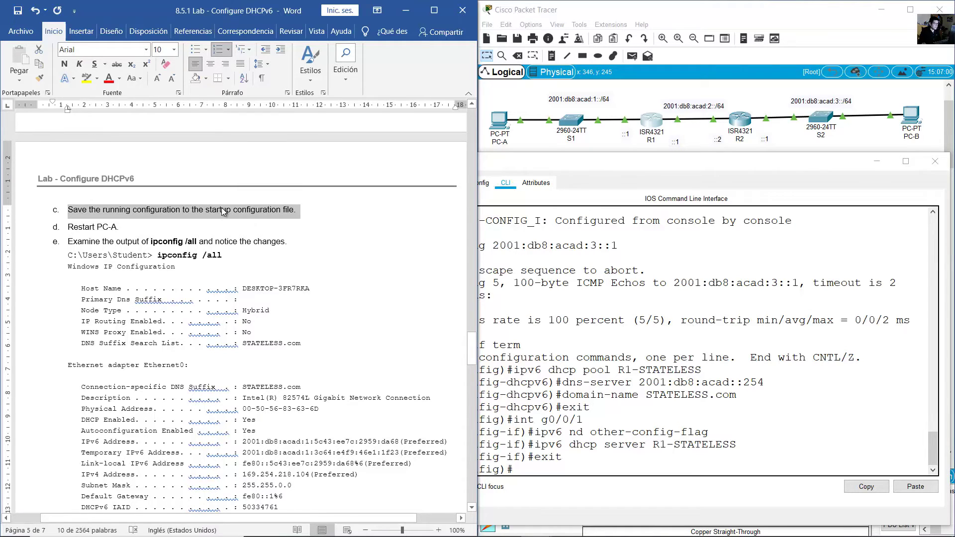
pyautogui.moveTo(70, 227); pyautogui.dragTo(137, 231)
pyautogui.click(137, 231)
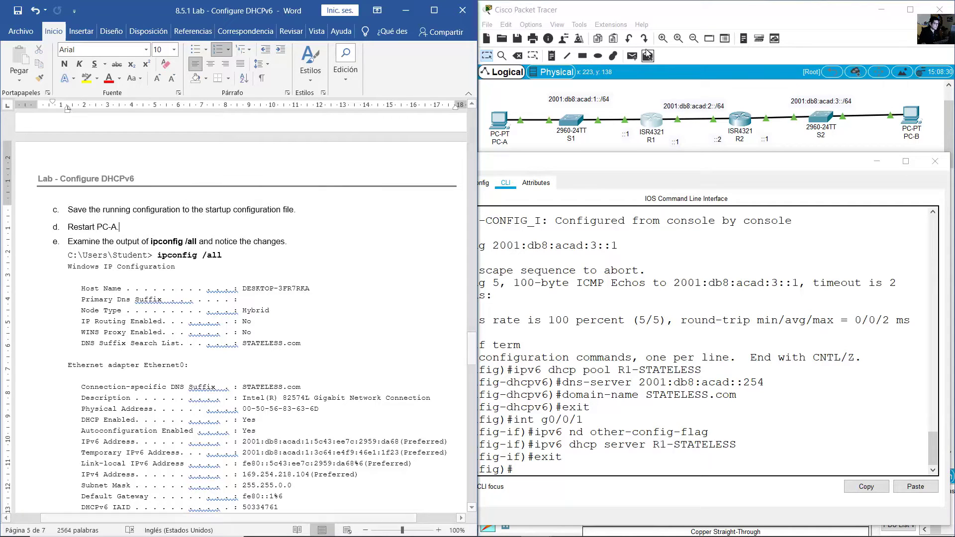
# - Renew PC-A's IPv6 settings by switching its IPv6 configuration to Static and back to Automatic
pyautogui.click(667, 21)
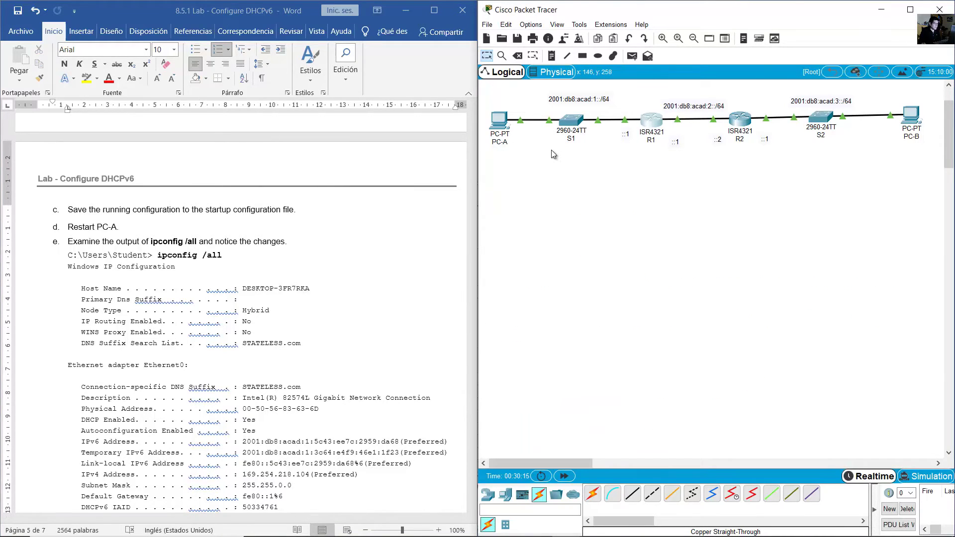
pyautogui.click(501, 126)
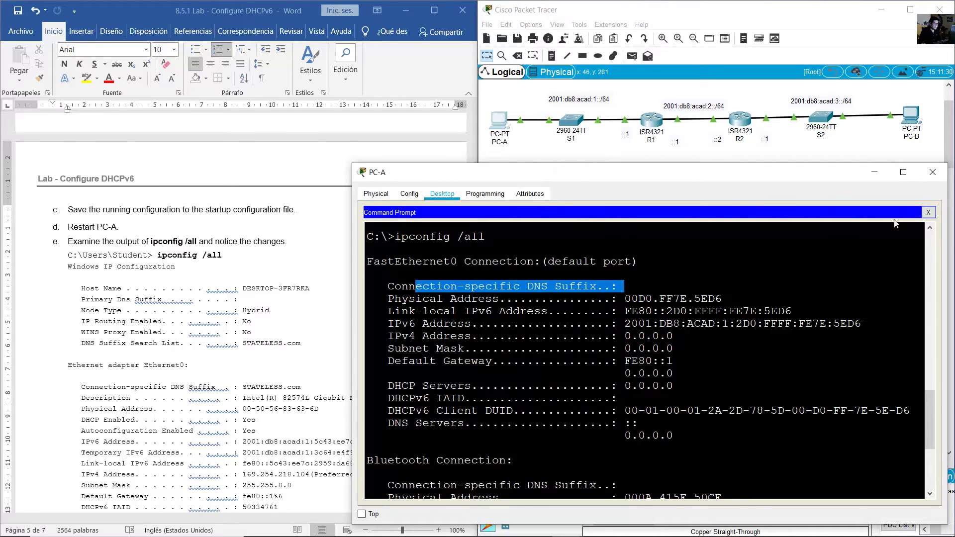
pyautogui.click(928, 212)
pyautogui.click(427, 229)
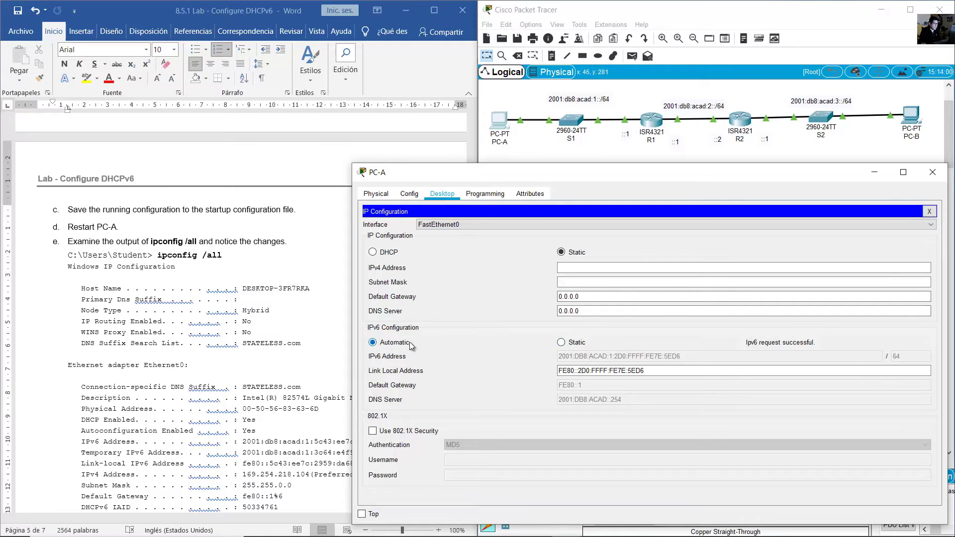
pyautogui.click(571, 342)
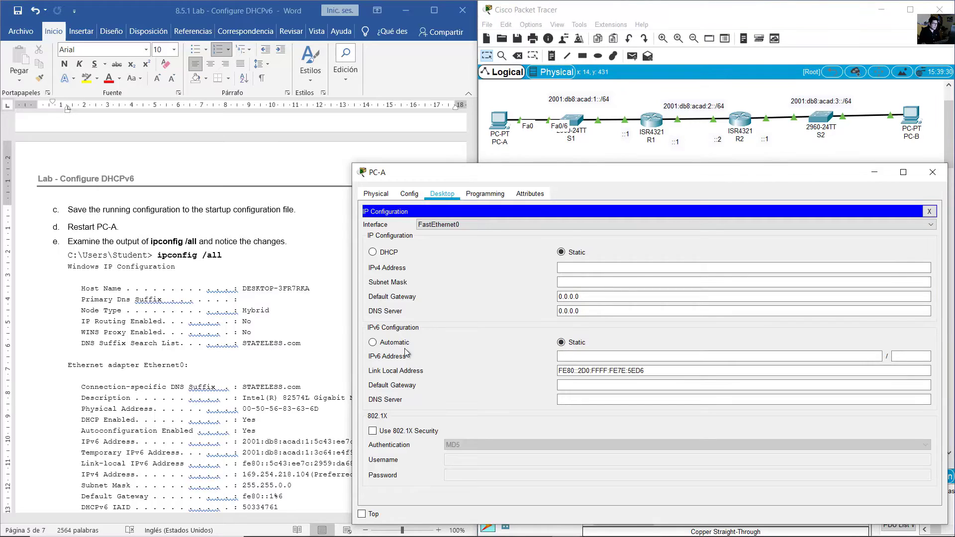
pyautogui.click(372, 343)
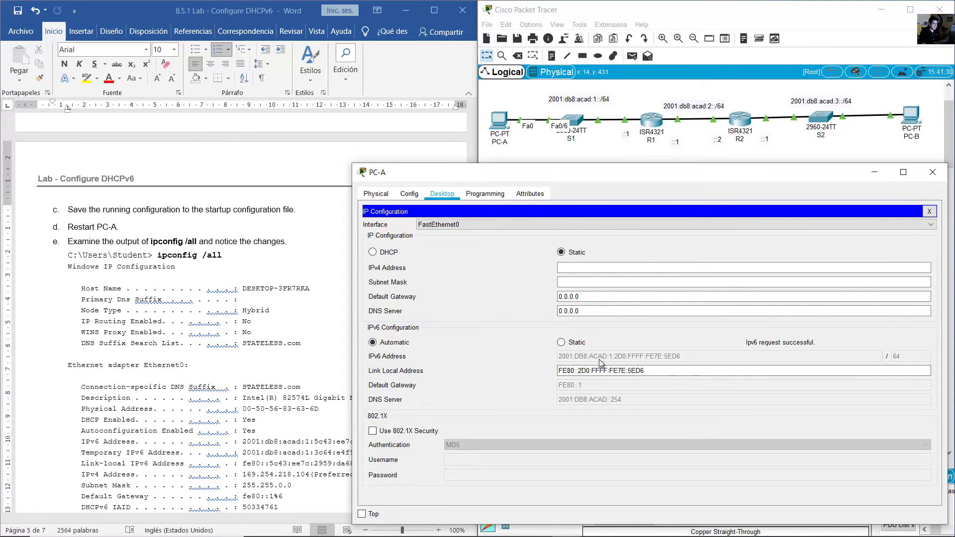
pyautogui.click(562, 376)
# - Read the sample ipconfig /all output in step 2e of the lab guide, checking DNS suffix, IPv6 address, gateway and DNS server lines
pyautogui.click(238, 339)
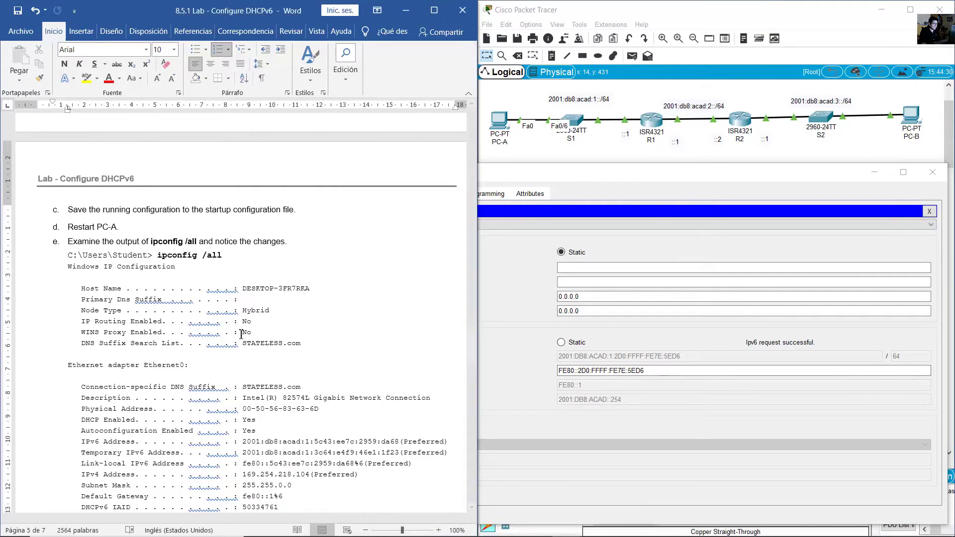
pyautogui.scroll(-3, 281, 317)
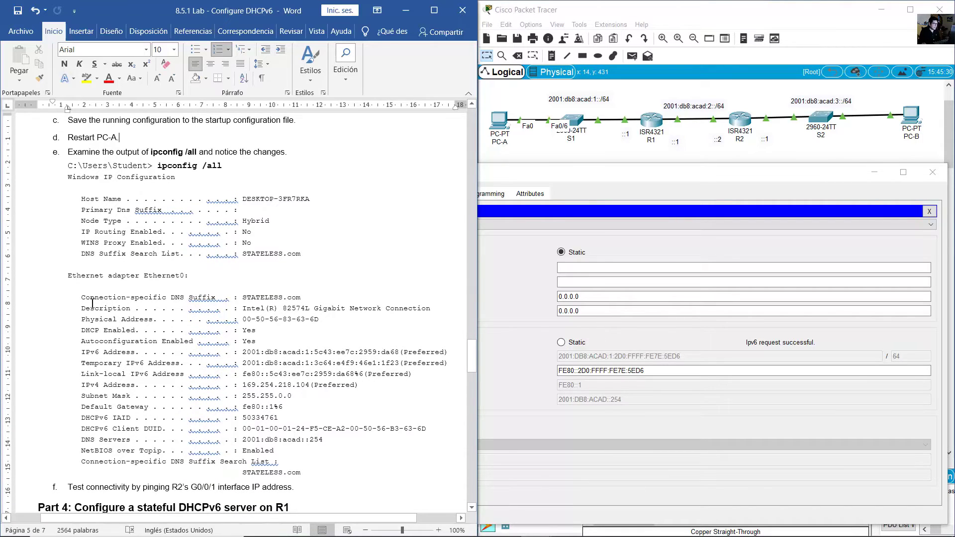
pyautogui.moveTo(86, 299); pyautogui.dragTo(330, 303)
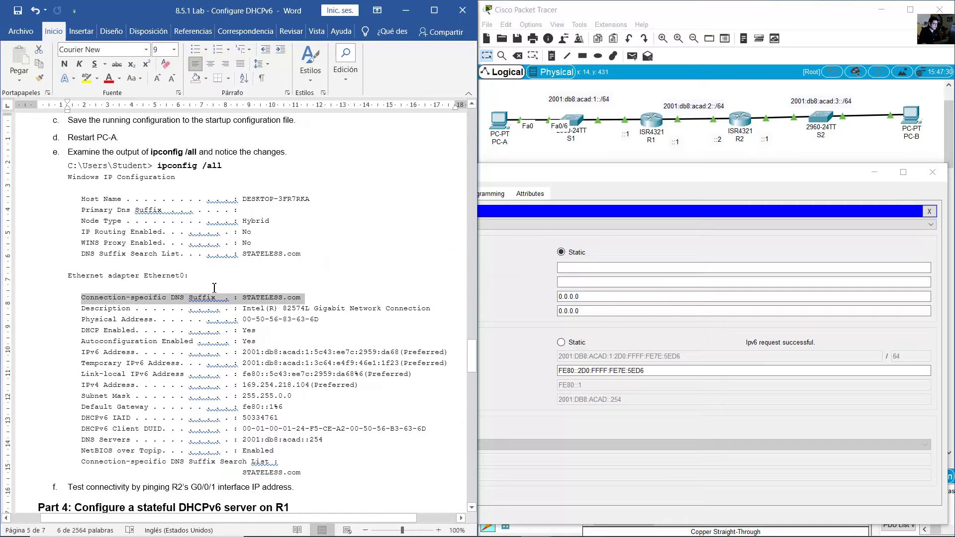
pyautogui.moveTo(107, 256); pyautogui.dragTo(335, 250)
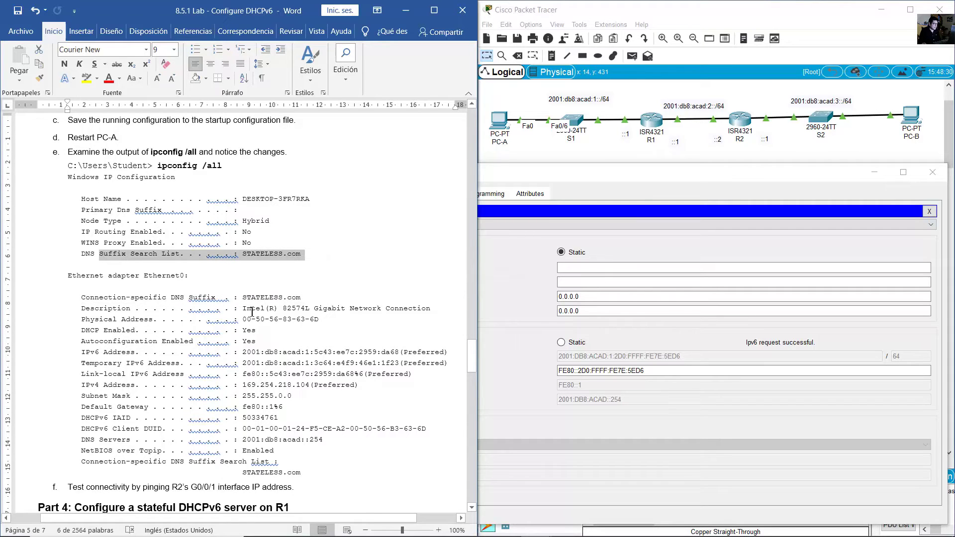
pyautogui.moveTo(87, 355); pyautogui.dragTo(446, 354)
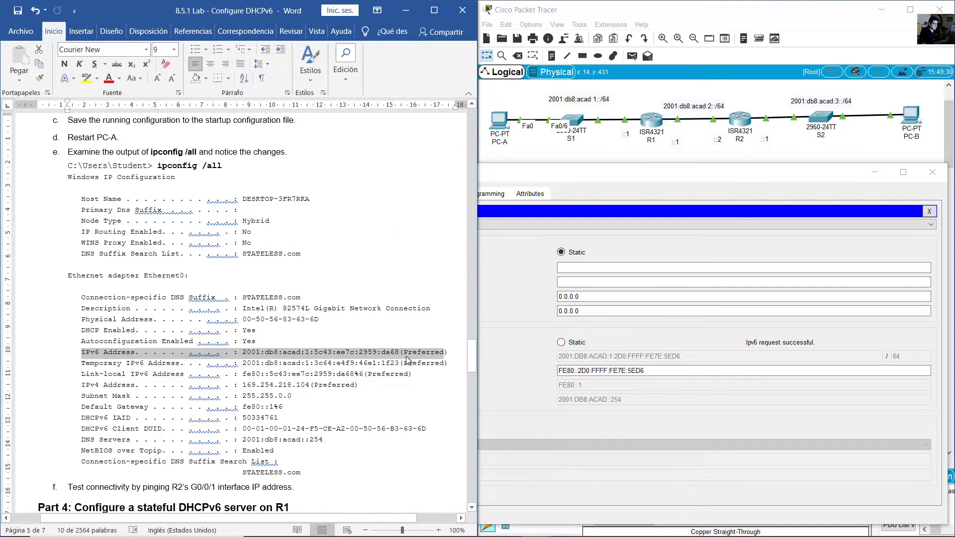
pyautogui.moveTo(82, 407); pyautogui.dragTo(283, 408)
pyautogui.moveTo(82, 440); pyautogui.dragTo(327, 442)
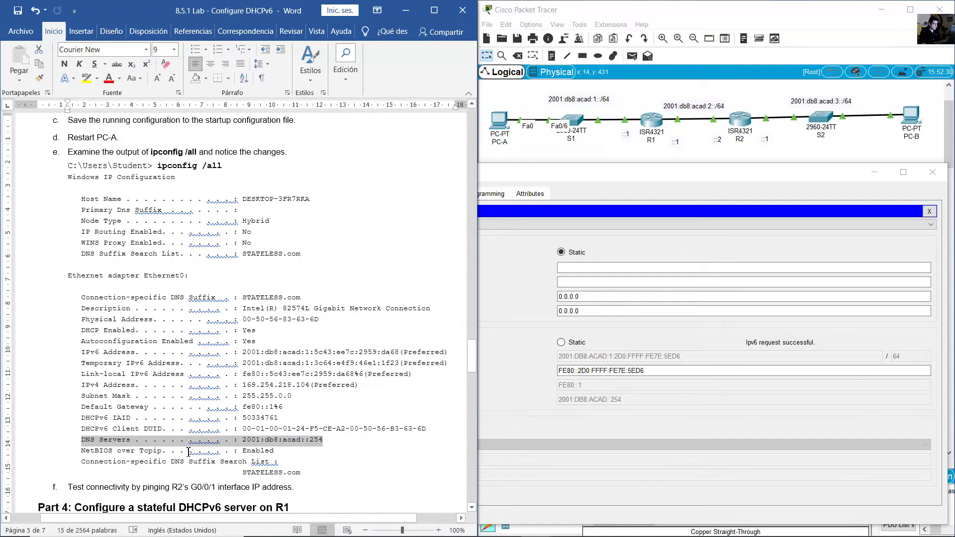
pyautogui.moveTo(158, 460); pyautogui.dragTo(305, 475)
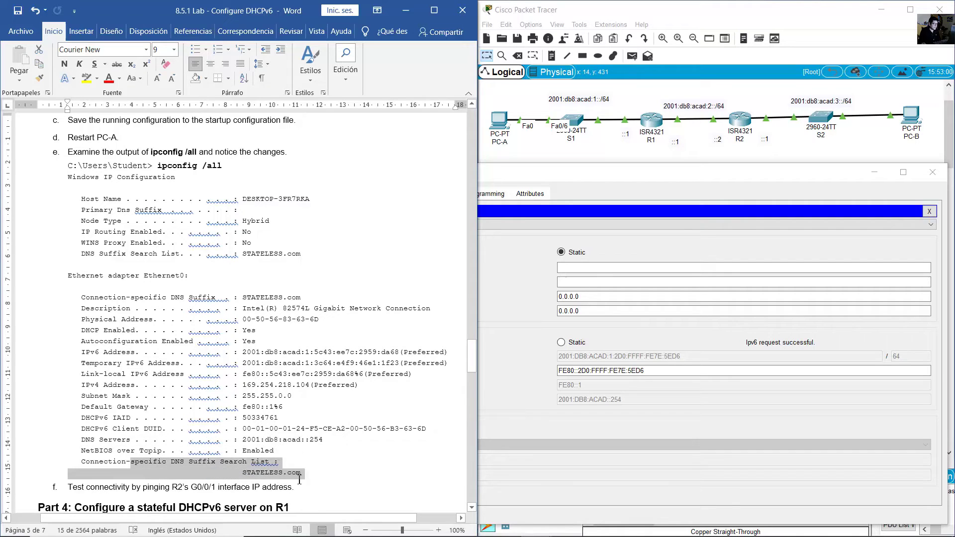
# - Close PC-A's IP configuration and run ipconfig /all in its command prompt
pyautogui.click(732, 187)
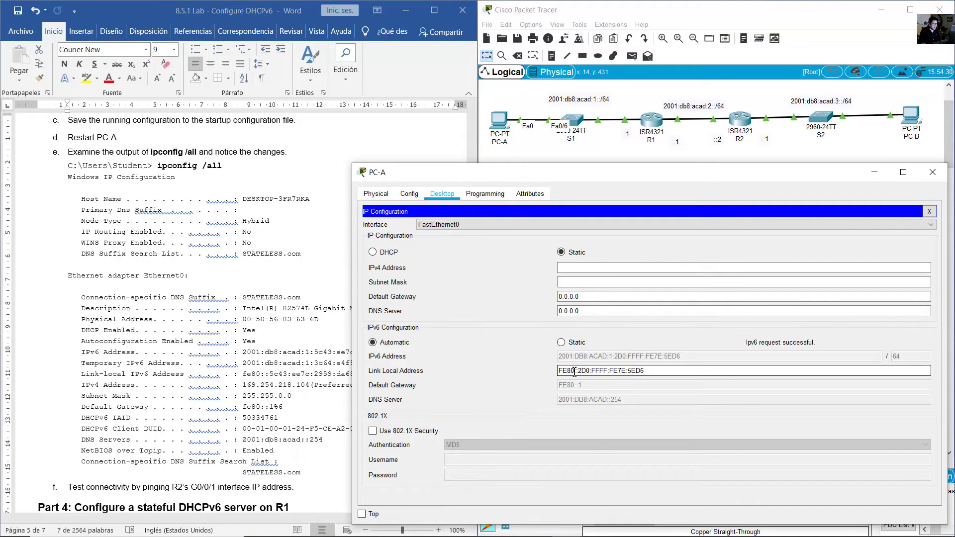
pyautogui.click(928, 211)
pyautogui.click(773, 241)
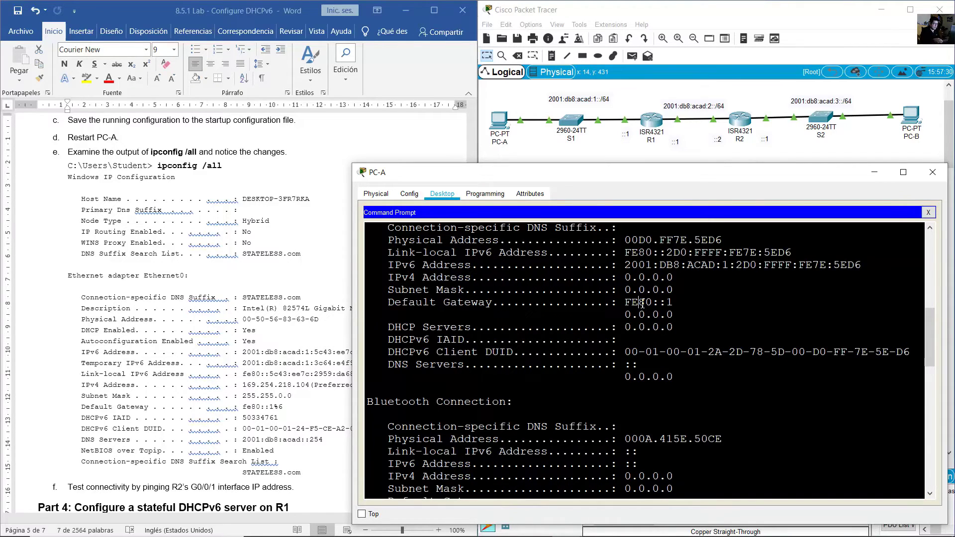
pyautogui.scroll(3, 642, 304)
pyautogui.scroll(-6, 651, 301)
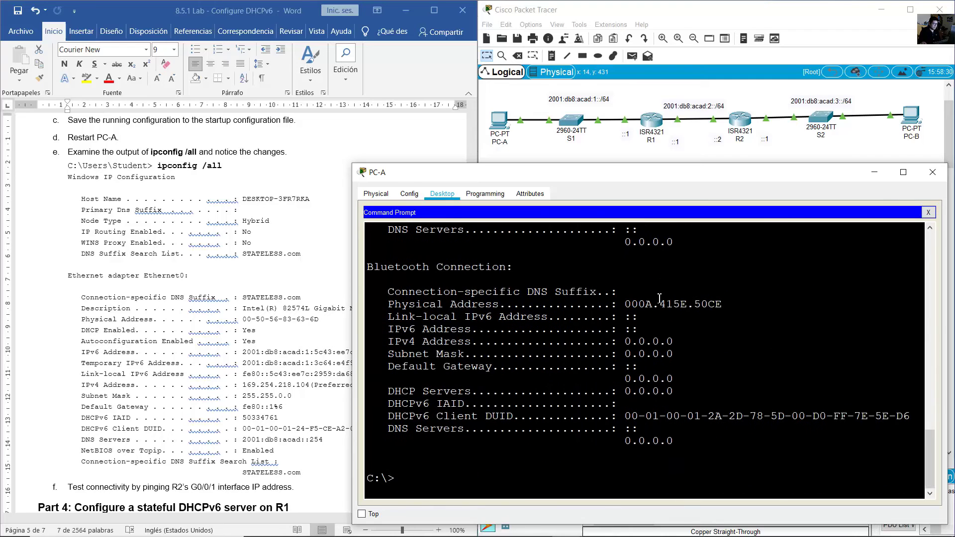
pyautogui.click(654, 299)
pyautogui.write('ipconfig /all')
pyautogui.press('Return')
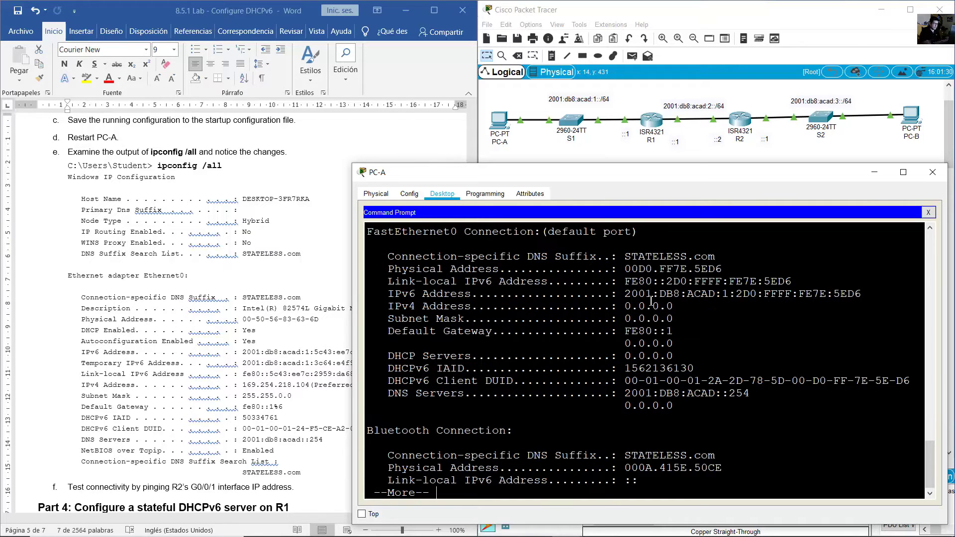
# - Examine PC-A's DNS suffix, IPv6 addresses, default gateway and DNS server in the output, and check R1's LAN port in the topology
pyautogui.scroll(4, 661, 328)
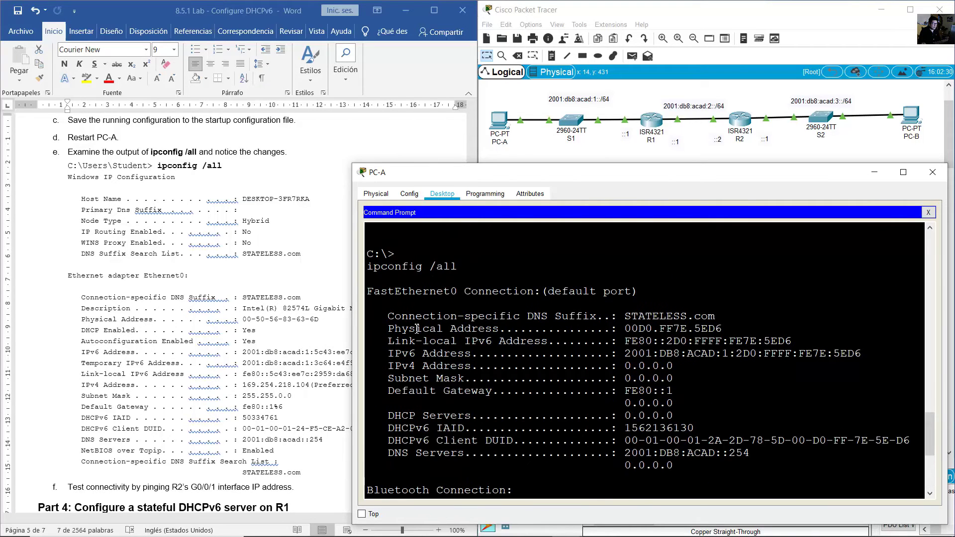
pyautogui.moveTo(542, 318); pyautogui.dragTo(751, 313)
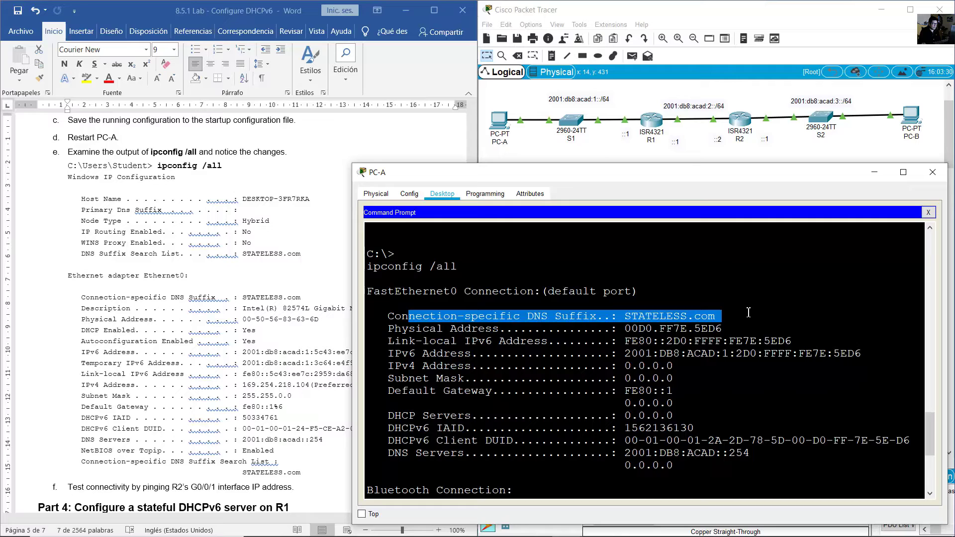
pyautogui.moveTo(402, 341); pyautogui.dragTo(655, 342)
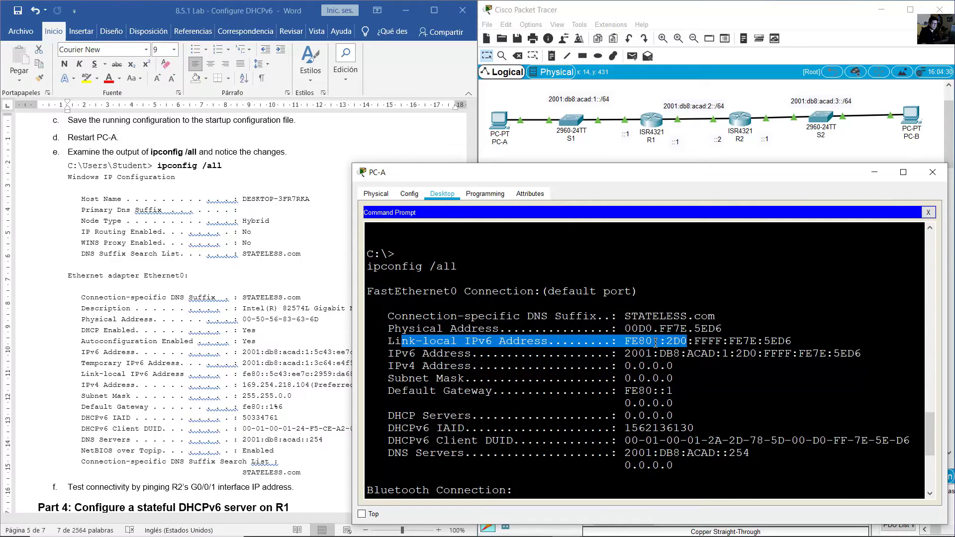
pyautogui.moveTo(401, 353); pyautogui.dragTo(882, 356)
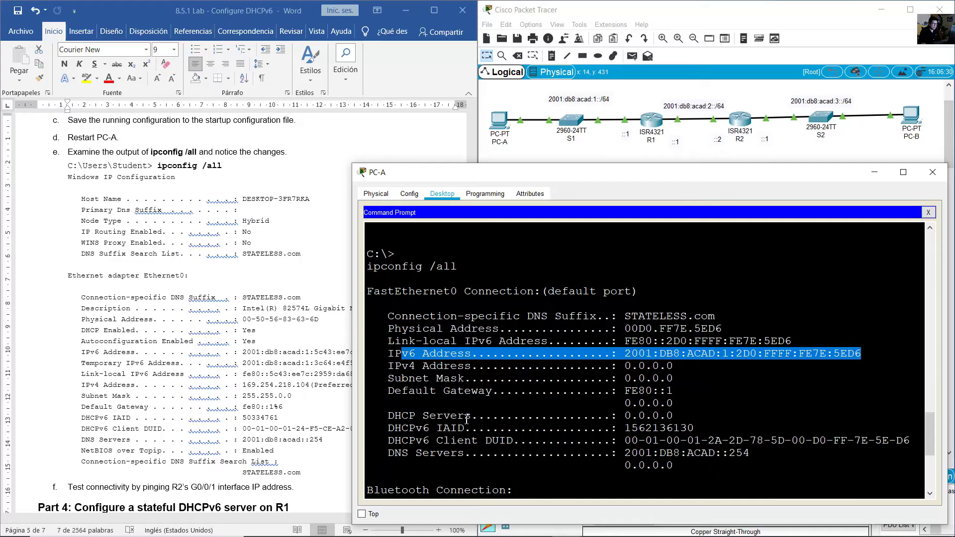
pyautogui.moveTo(438, 397); pyautogui.dragTo(674, 393)
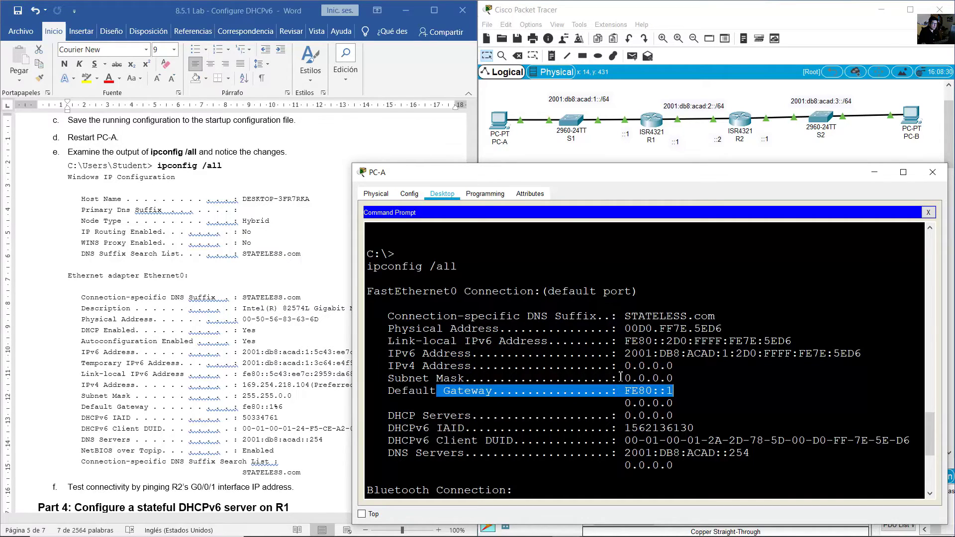
pyautogui.click(611, 145)
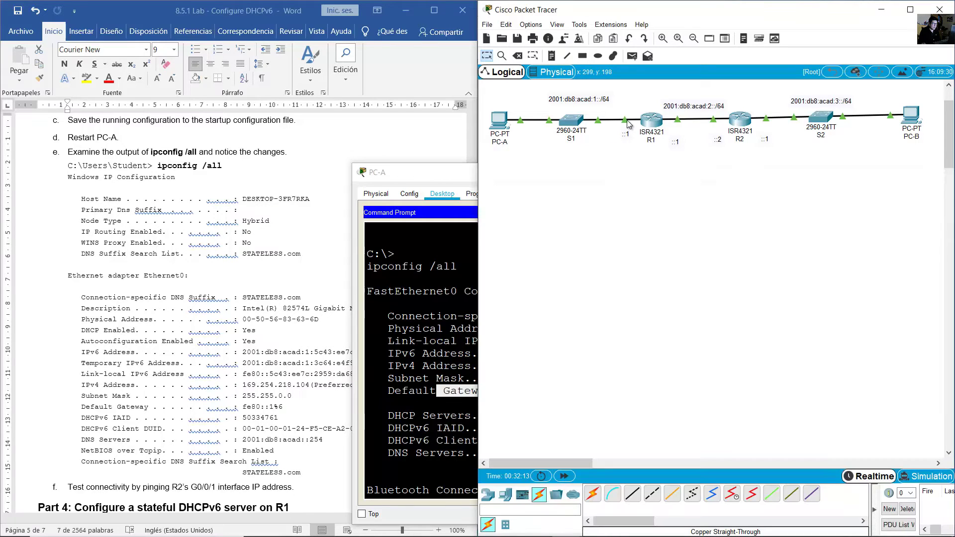
pyautogui.moveTo(626, 120)
pyautogui.click(499, 121)
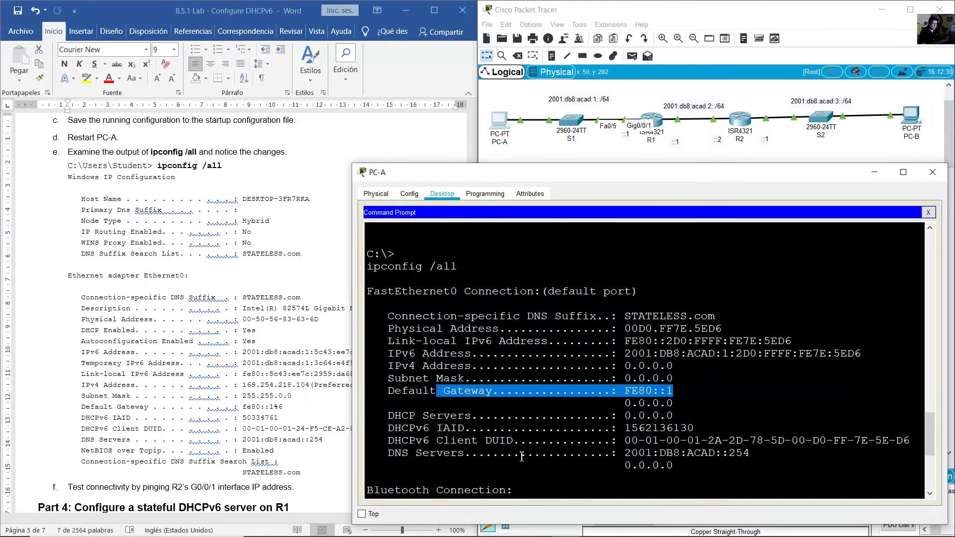
pyautogui.moveTo(522, 456); pyautogui.dragTo(750, 454)
pyautogui.click(695, 453)
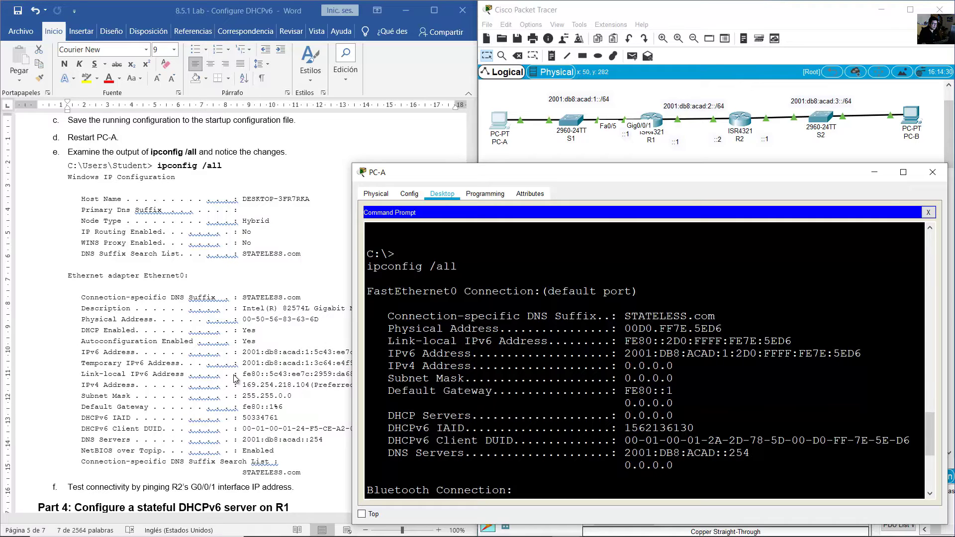
# - Follow step 2f of the lab guide by pinging R2's G0/0/1 address 2001:db8:acad:3::1 from PC-A's command prompt
pyautogui.click(235, 380)
pyautogui.scroll(-10, 244, 375)
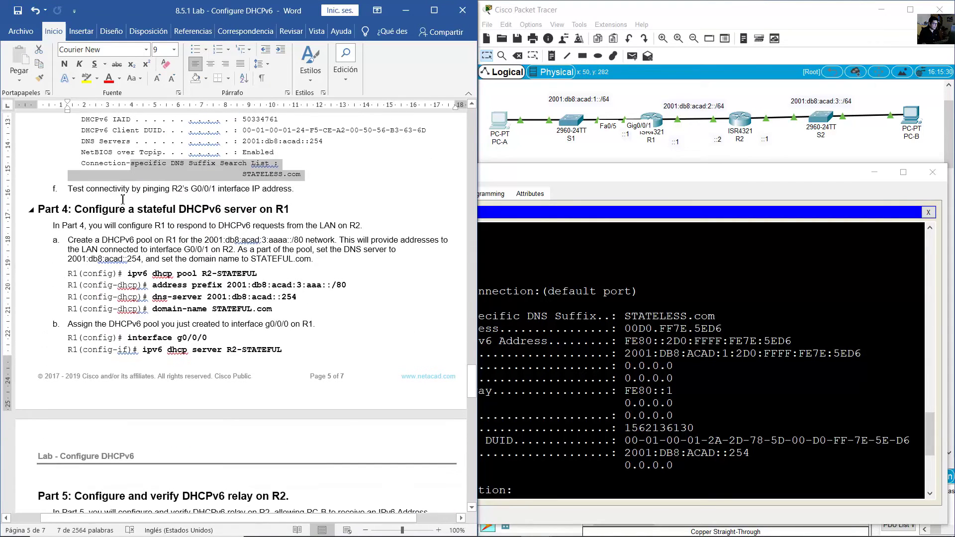
pyautogui.moveTo(75, 190); pyautogui.dragTo(290, 193)
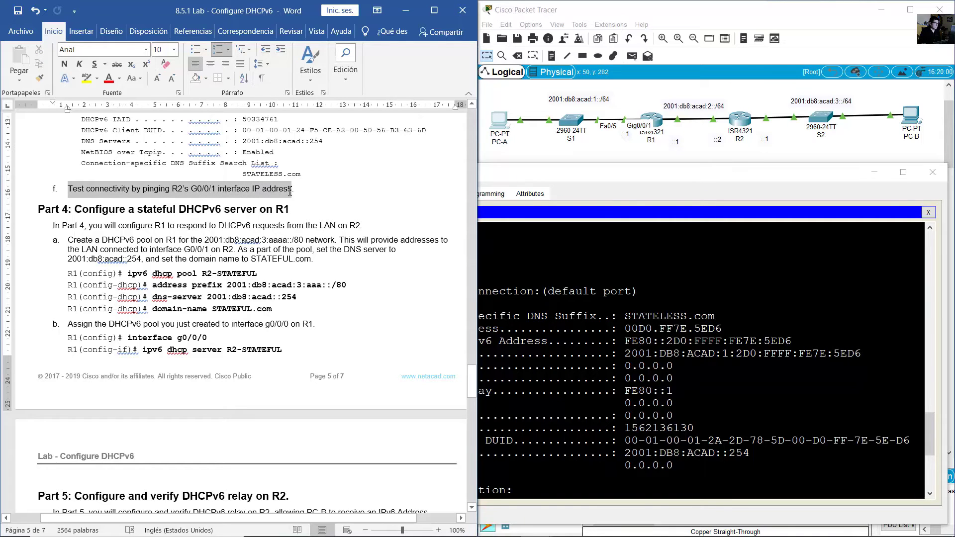
pyautogui.click(529, 142)
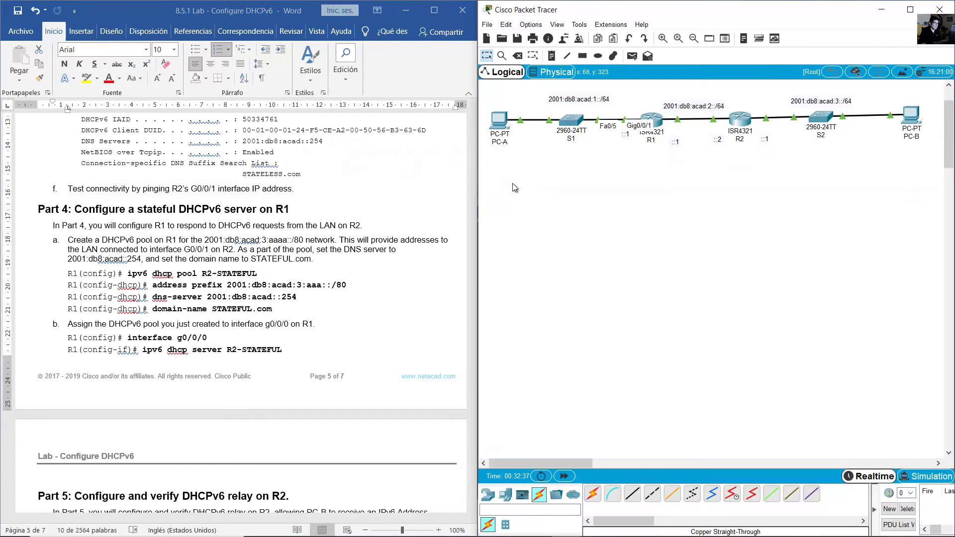
pyautogui.moveTo(512, 183); pyautogui.dragTo(493, 117)
pyautogui.moveTo(750, 180); pyautogui.dragTo(730, 120)
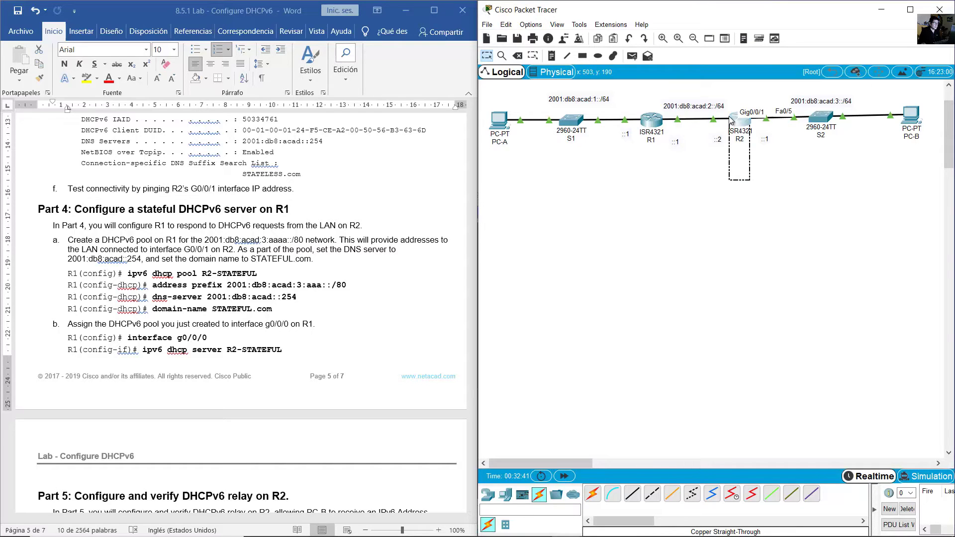
pyautogui.click(501, 123)
pyautogui.write('p')
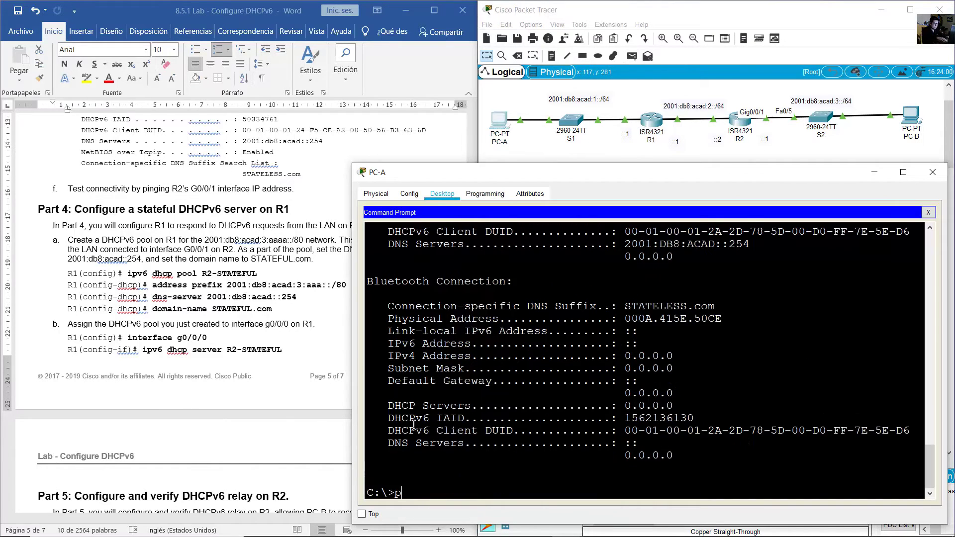
pyautogui.write('ing 2001:db8:acad')
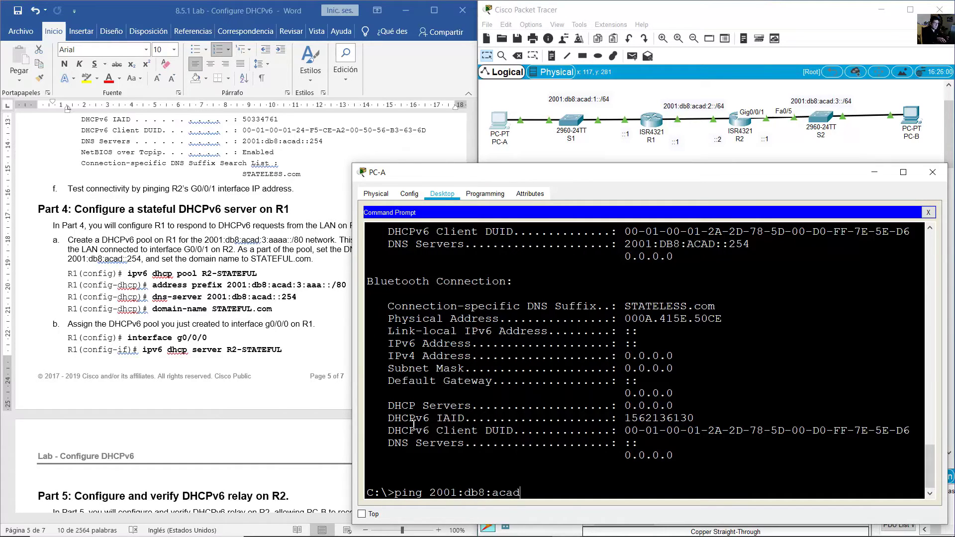
pyautogui.write(':')
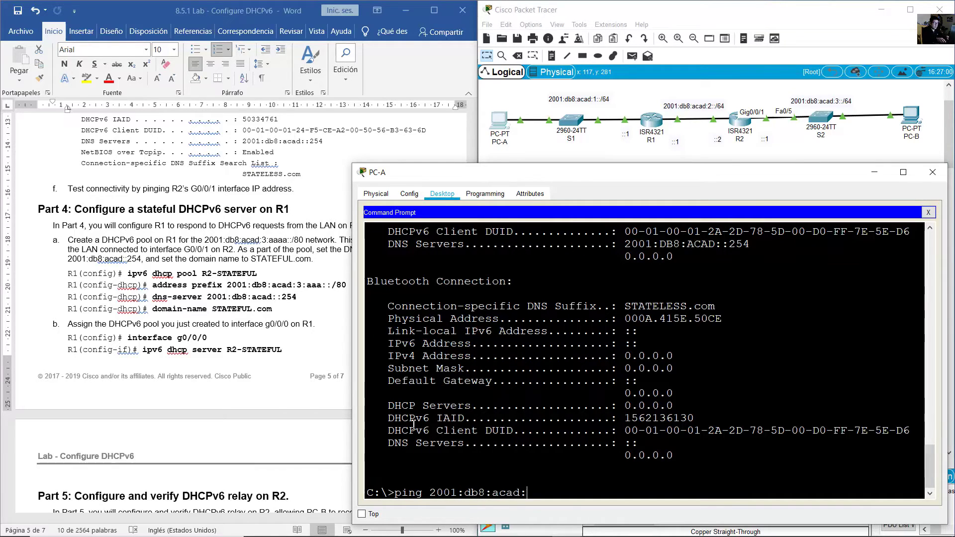
pyautogui.write('3::1')
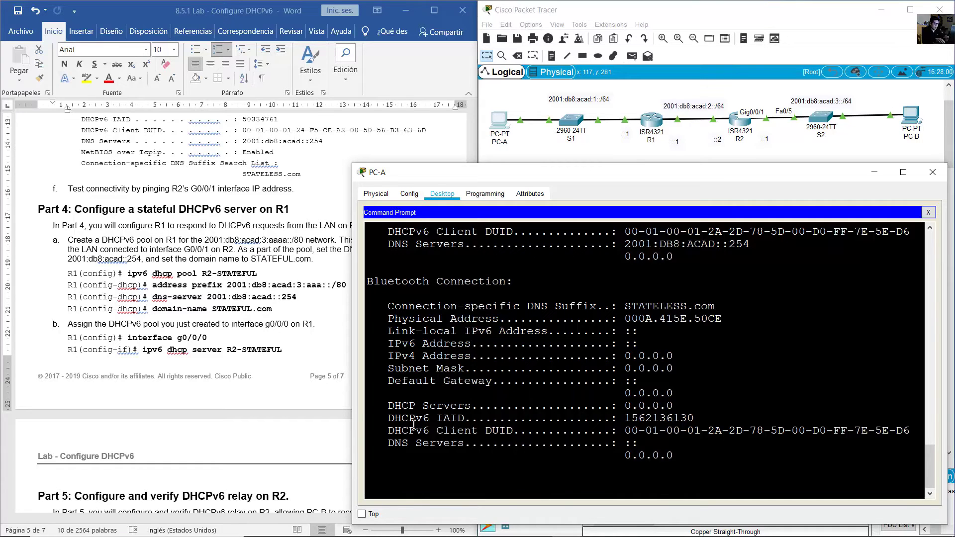
pyautogui.press('Return')
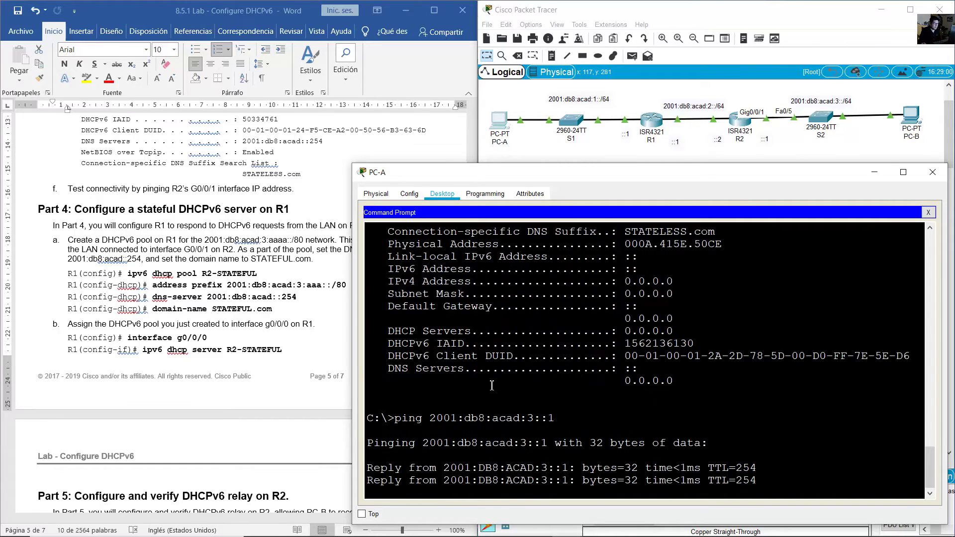
# - Read the introduction and step a of Part 4 in the lab guide, covering the stateful DHCPv6 pool on R1
pyautogui.click(774, 148)
pyautogui.click(236, 251)
pyautogui.scroll(-2, 214, 209)
pyautogui.scroll(-1, 213, 209)
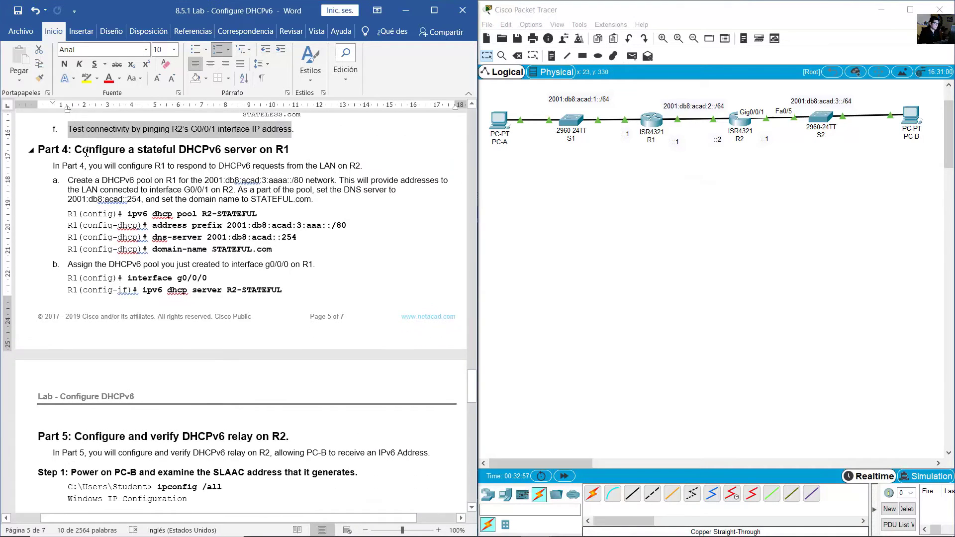
pyautogui.moveTo(74, 149); pyautogui.dragTo(295, 151)
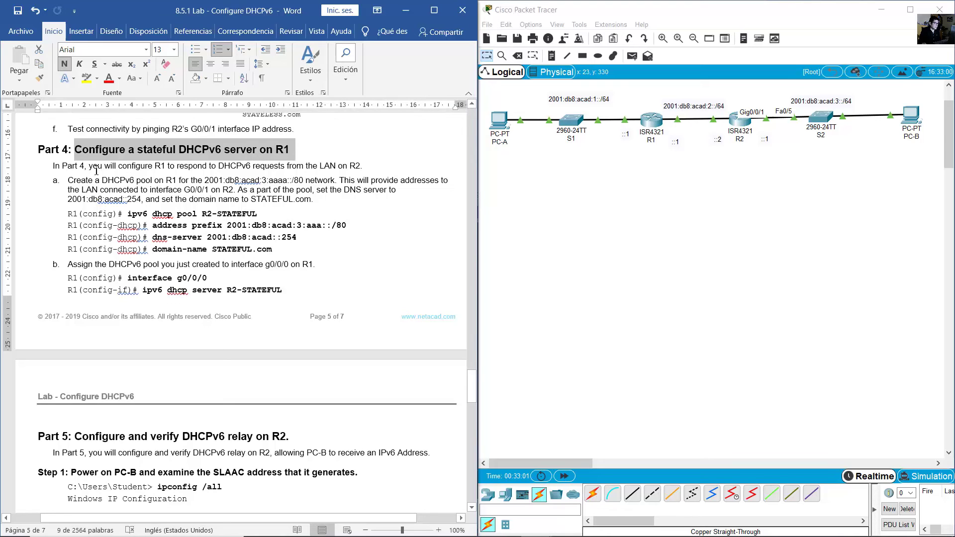
pyautogui.moveTo(96, 171); pyautogui.dragTo(363, 166)
pyautogui.click(322, 189)
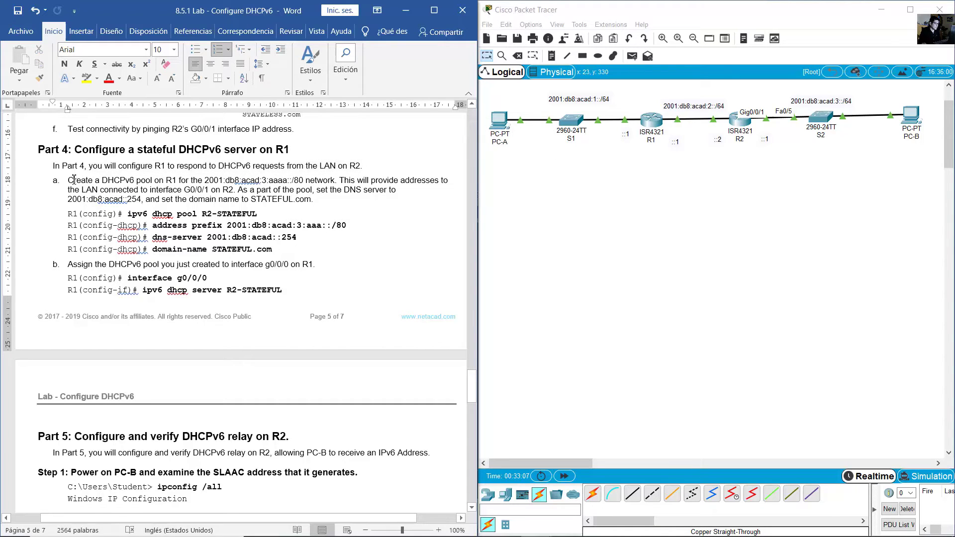
pyautogui.moveTo(104, 181); pyautogui.dragTo(345, 208)
pyautogui.click(344, 208)
# - Locate R2 and its LAN in the topology, and shift the 2001:db8:acad:3::/64 label slightly above S2
pyautogui.moveTo(751, 190); pyautogui.dragTo(742, 106)
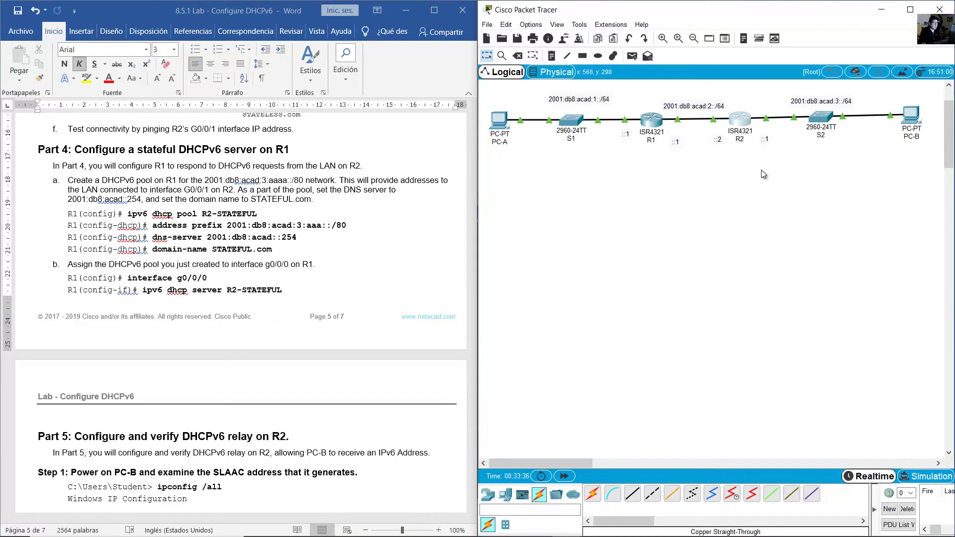
pyautogui.moveTo(917, 186); pyautogui.dragTo(764, 89)
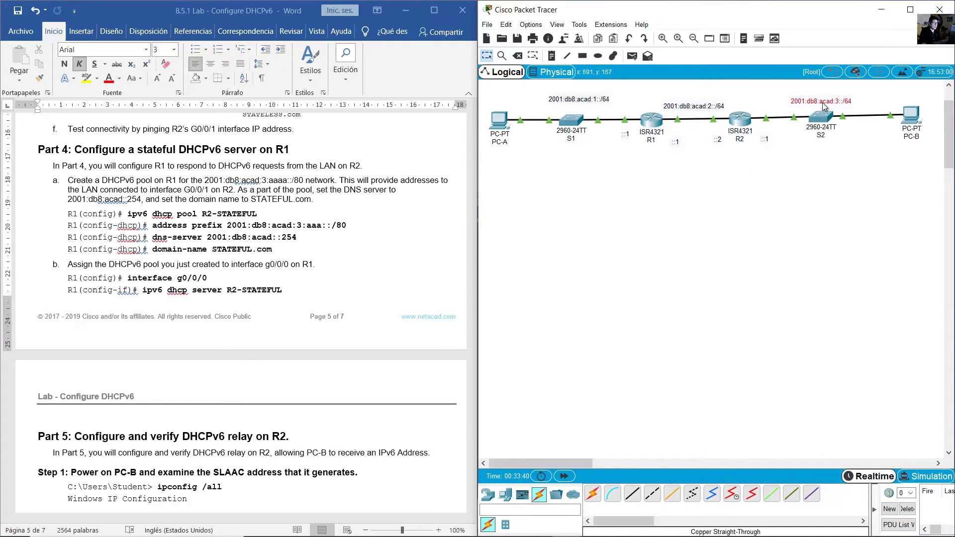
pyautogui.moveTo(822, 105); pyautogui.dragTo(818, 99)
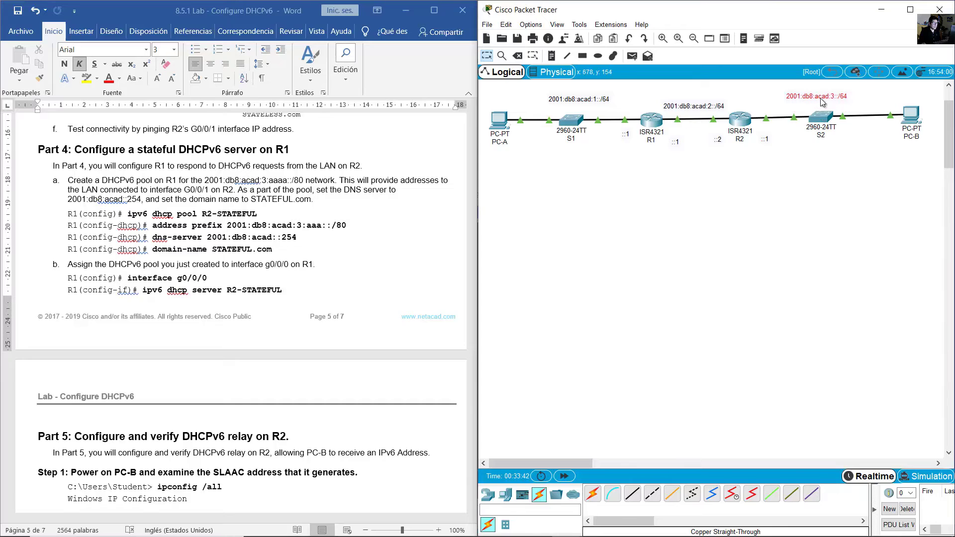
pyautogui.moveTo(833, 99)
pyautogui.mouseDown()
pyautogui.moveTo(834, 112)
pyautogui.moveTo(838, 98)
pyautogui.mouseUp()
pyautogui.moveTo(768, 205); pyautogui.dragTo(745, 100)
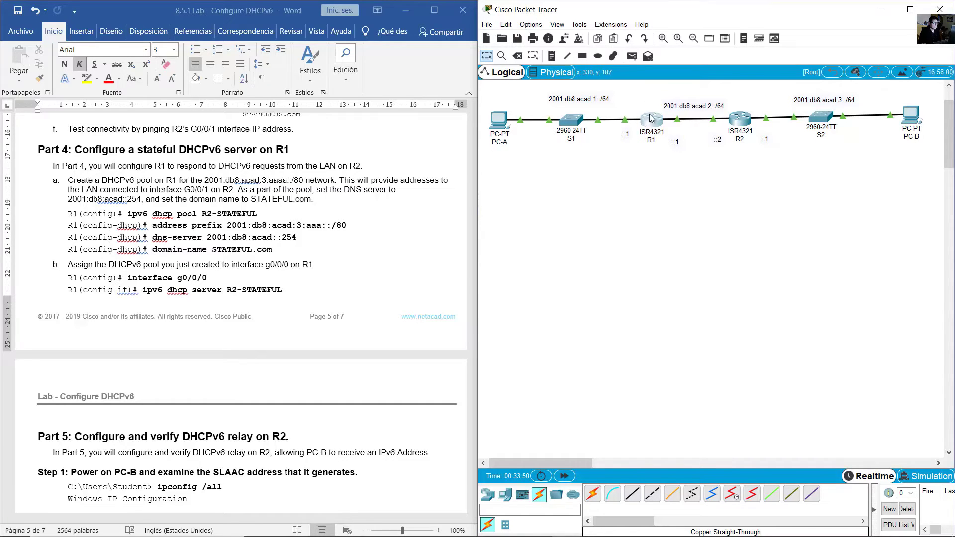
# - Follow step a of Part 4 by creating the DHCPv6 pool R2-STATEFUL in R1's command line
pyautogui.click(210, 243)
pyautogui.scroll(-1, 144, 199)
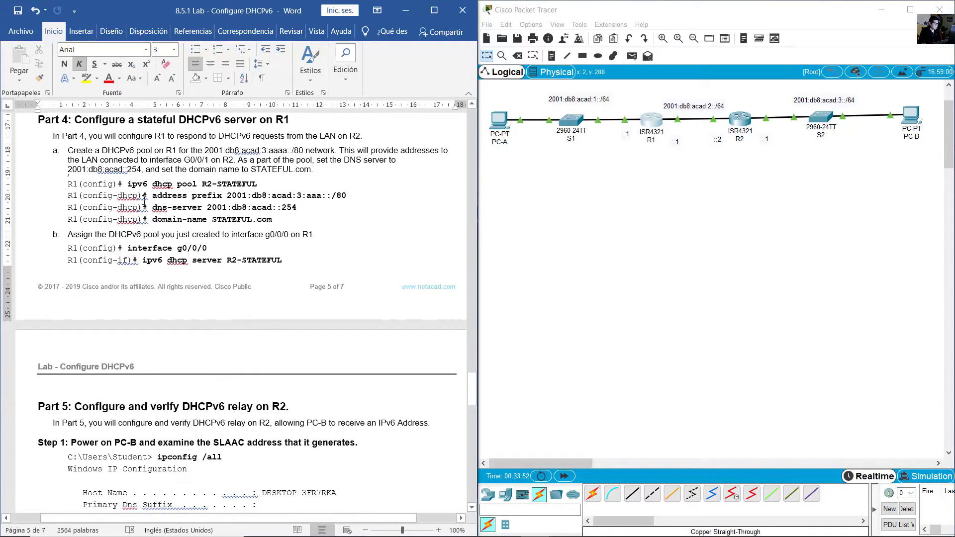
pyautogui.moveTo(83, 189); pyautogui.dragTo(274, 220)
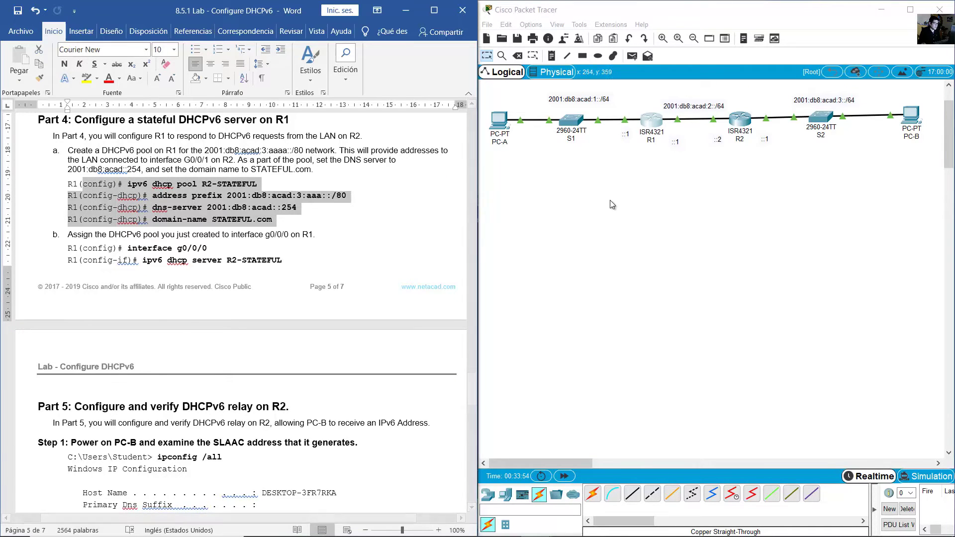
pyautogui.click(656, 132)
pyautogui.click(655, 132)
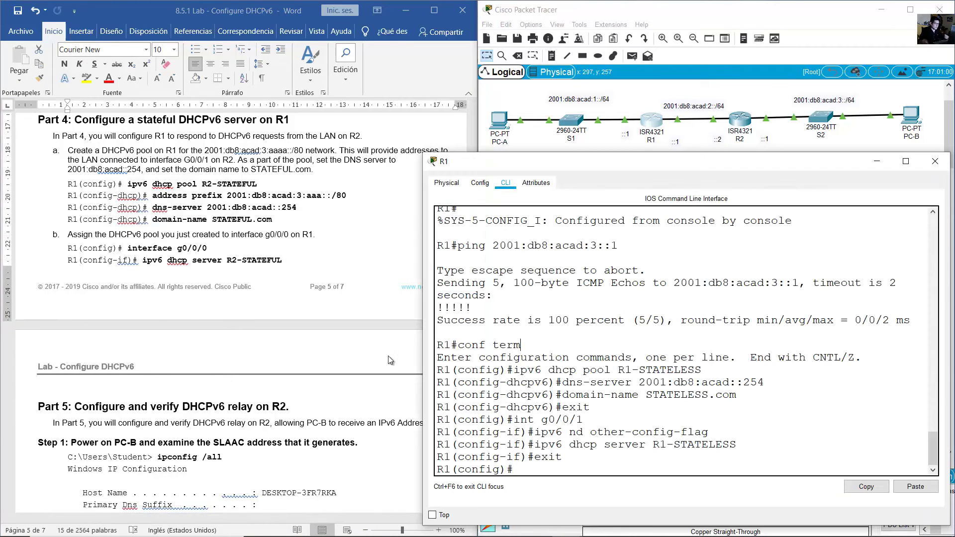
pyautogui.write('ipv6 dhcp pool R2-')
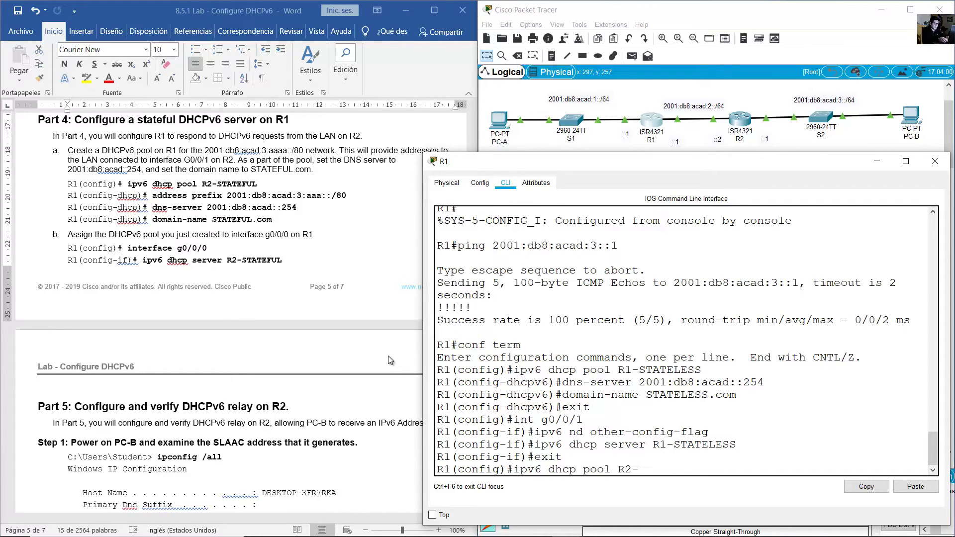
pyautogui.write('STATEFUL')
pyautogui.press('Return')
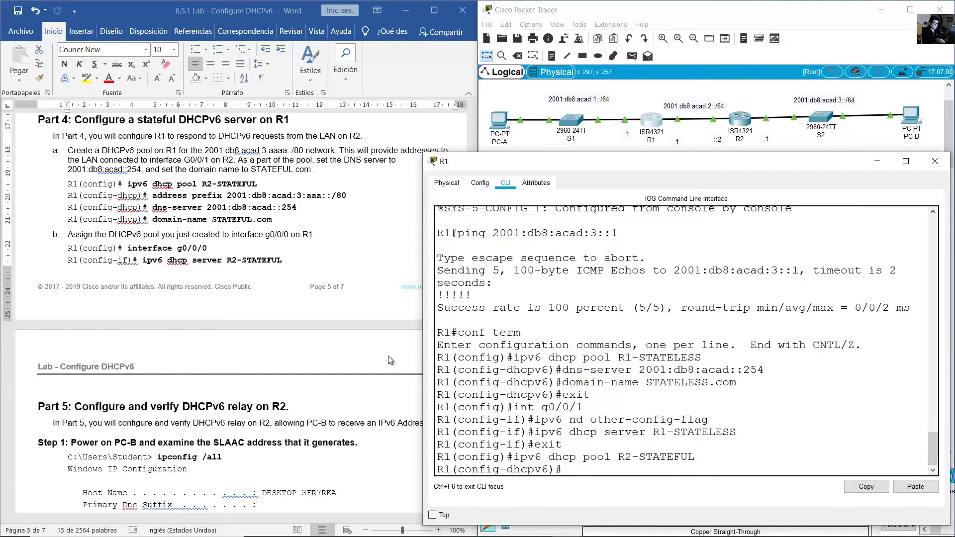
# - Set the R2-STATEFUL pool's address prefix to 2001:db8:acad:3:aaa::/80, checking PC-B and R2's LAN in the topology
pyautogui.write('address')
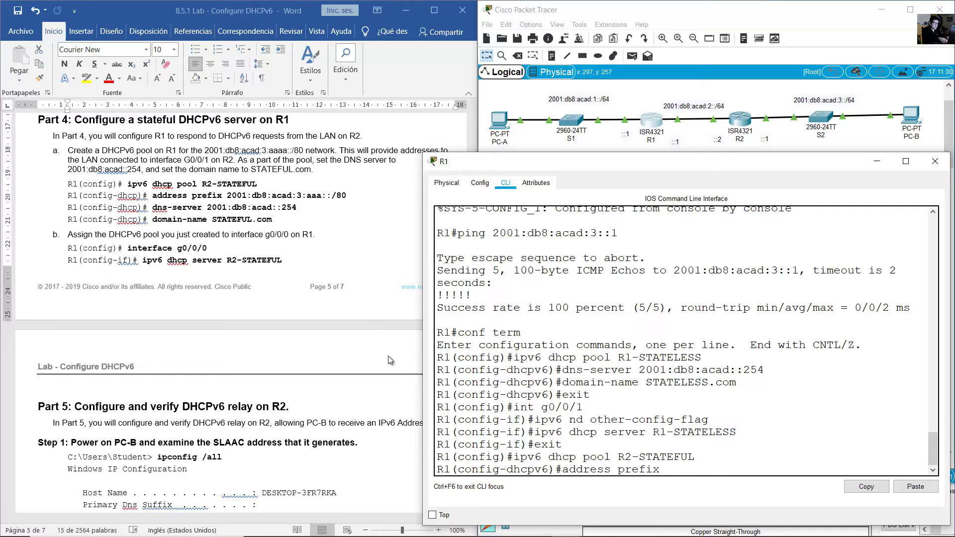
pyautogui.write('prefix 2001:db8:acad:3:')
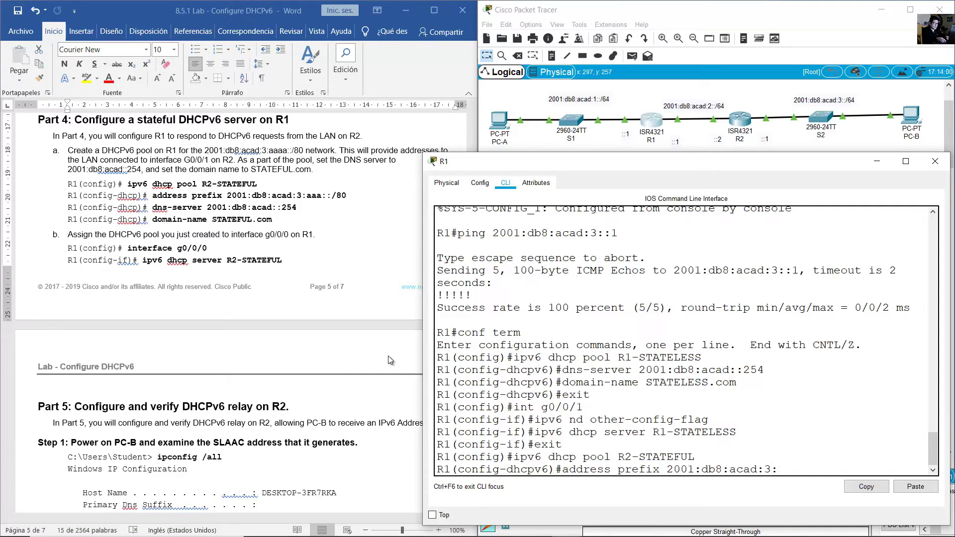
pyautogui.write('aaa::/80')
pyautogui.moveTo(834, 469); pyautogui.dragTo(668, 470)
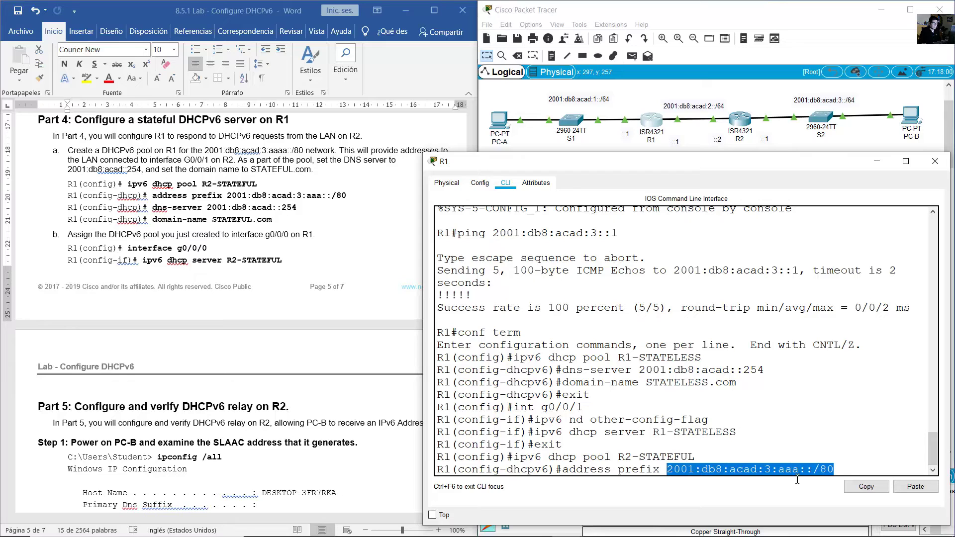
pyautogui.moveTo(925, 92); pyautogui.dragTo(877, 158)
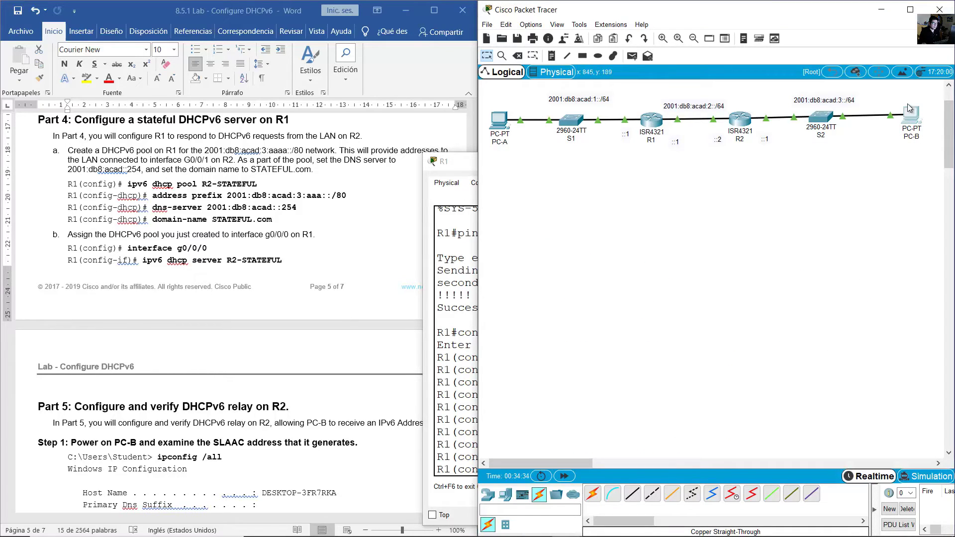
pyautogui.moveTo(921, 93); pyautogui.dragTo(870, 167)
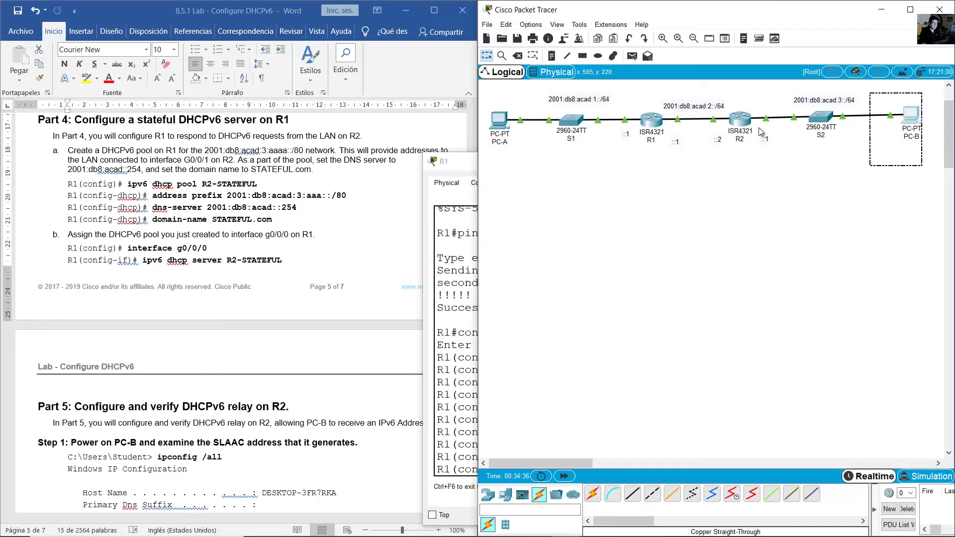
pyautogui.click(741, 120)
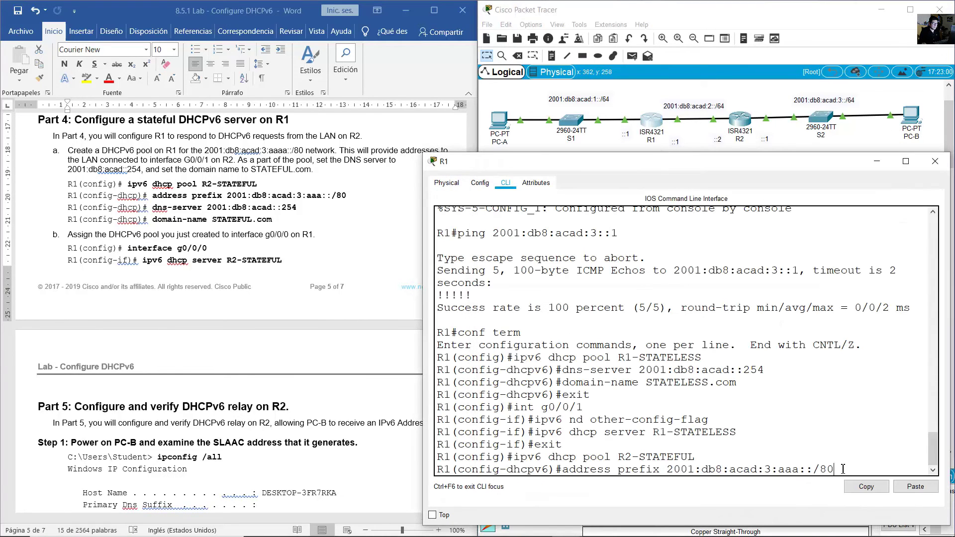
pyautogui.press('Return')
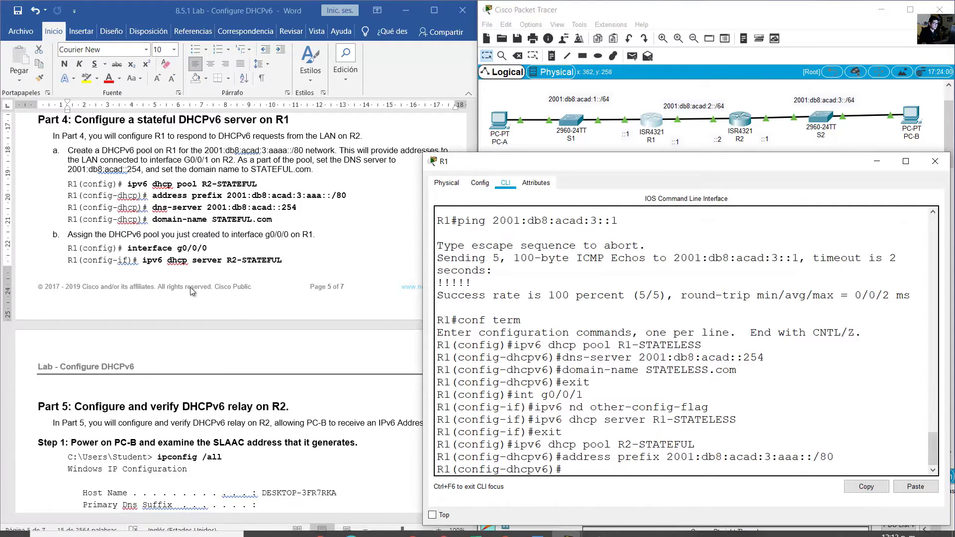
# - Set the pool's DNS server to 2001:db8:acad::254 and domain name to STATEFUL.com, and exit pool configuration
pyautogui.write('dns-server 2001:db')
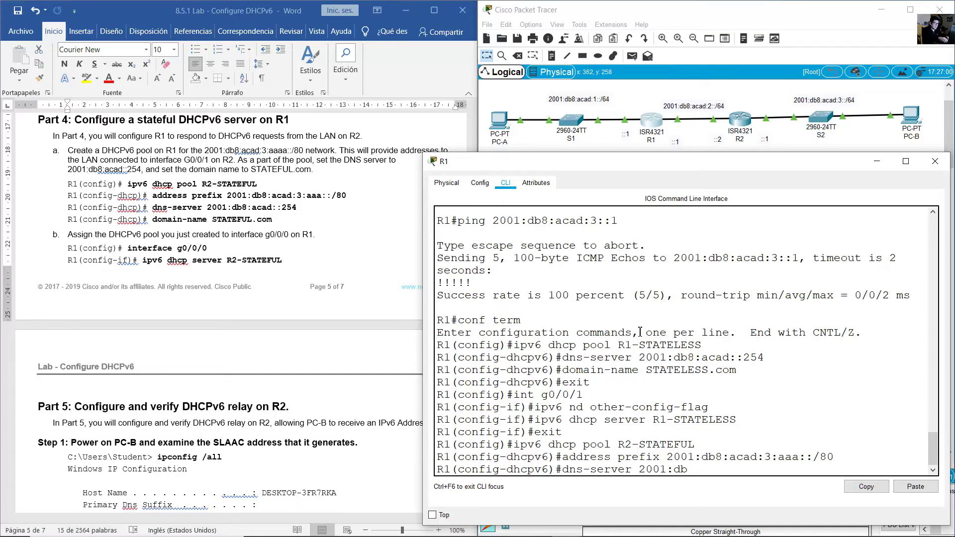
pyautogui.write(':acad::254')
pyautogui.press('Return')
pyautogui.write('domain-name')
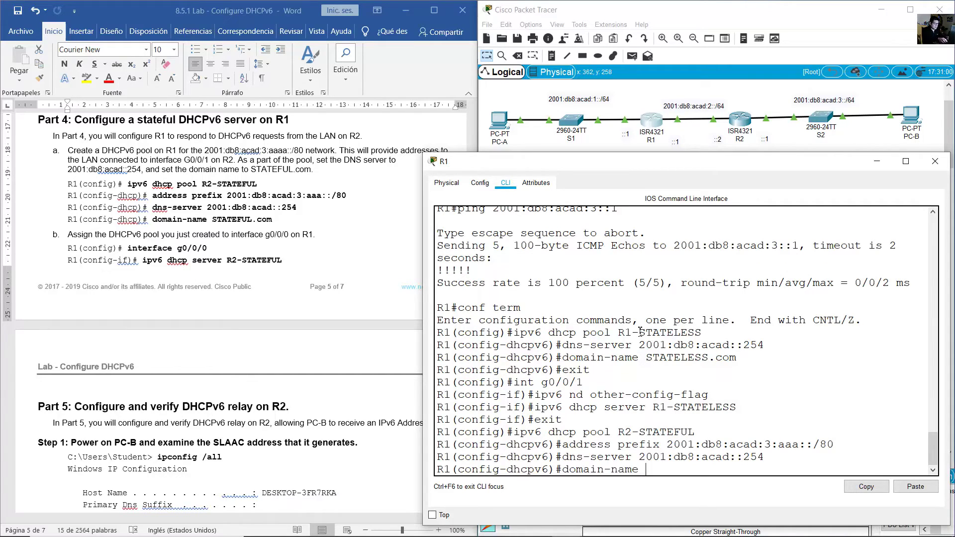
pyautogui.write(' STATEFUL.com')
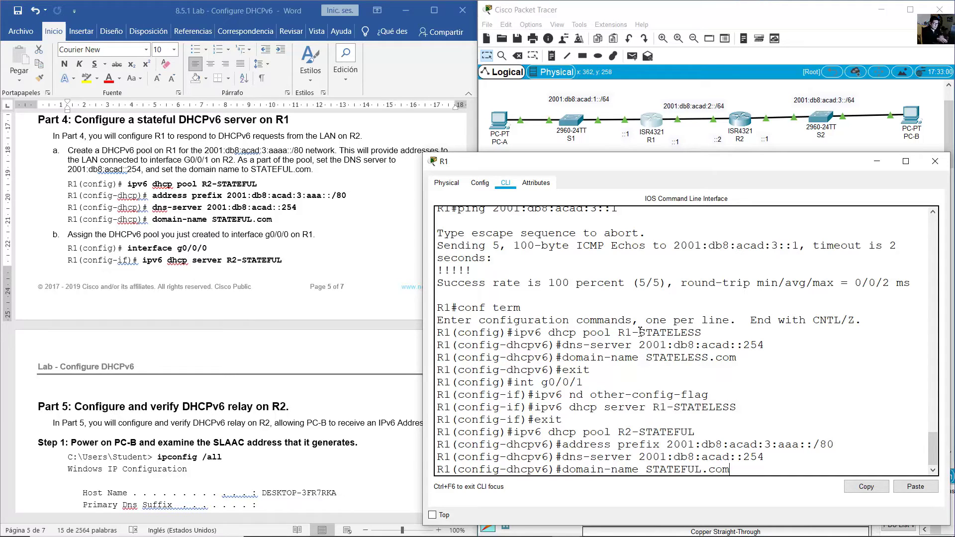
pyautogui.press('Return')
pyautogui.write('exit')
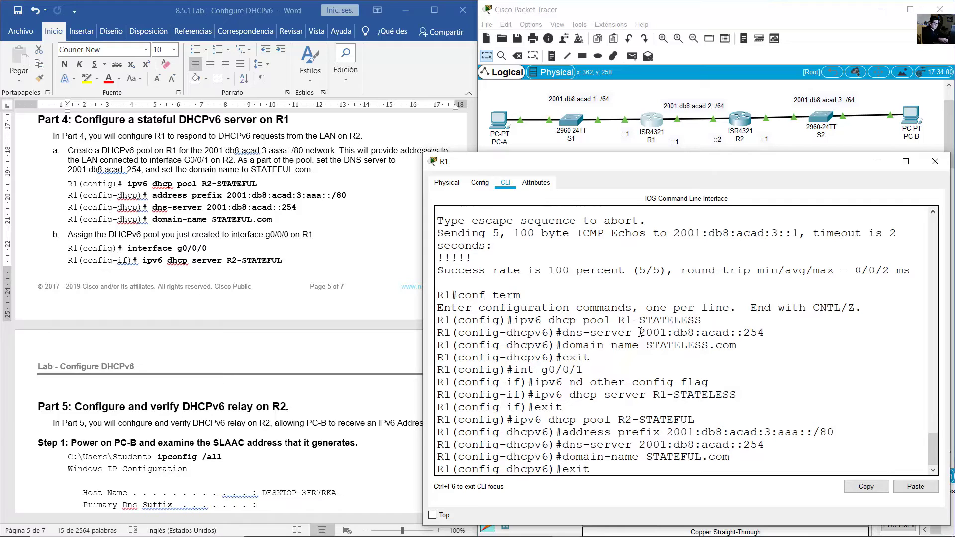
pyautogui.press('Return')
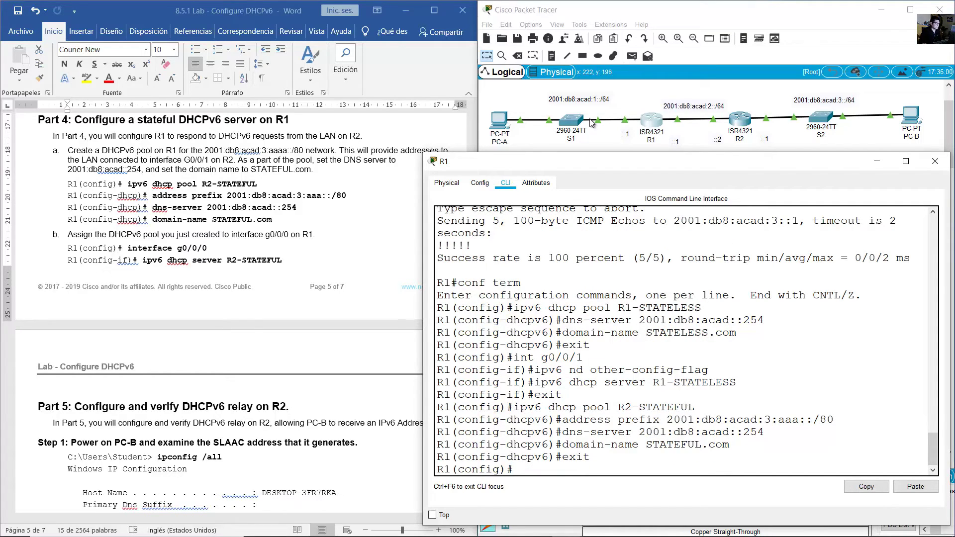
# - Read step b of Part 4 and examine R1's interface toward R2 and the R2 LAN in the topology
pyautogui.moveTo(82, 184); pyautogui.dragTo(272, 219)
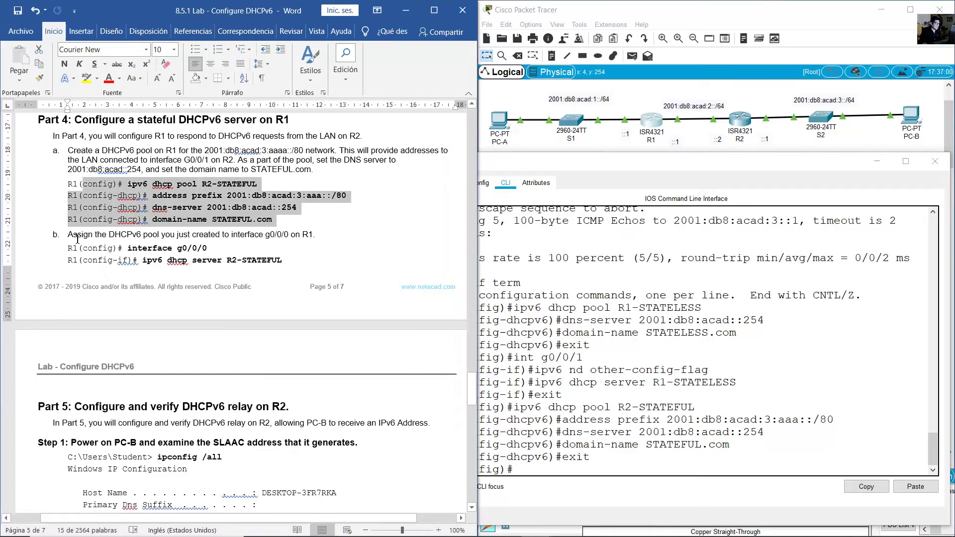
pyautogui.moveTo(78, 239); pyautogui.dragTo(314, 235)
pyautogui.click(121, 248)
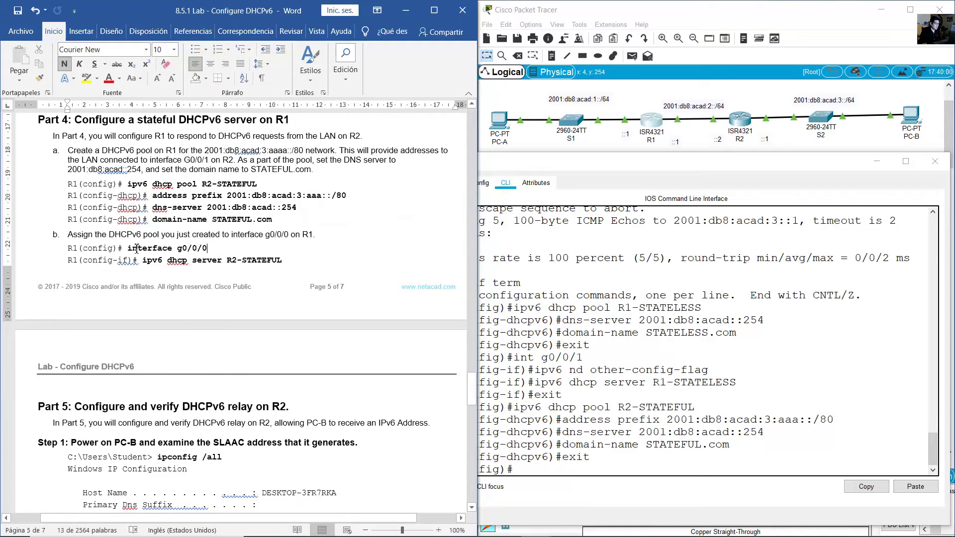
pyautogui.moveTo(100, 248); pyautogui.dragTo(289, 266)
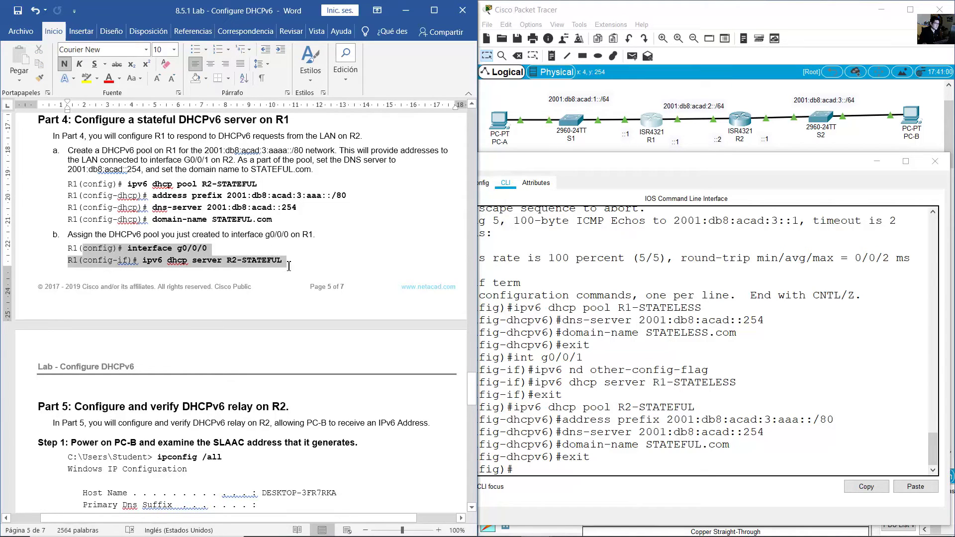
pyautogui.click(675, 121)
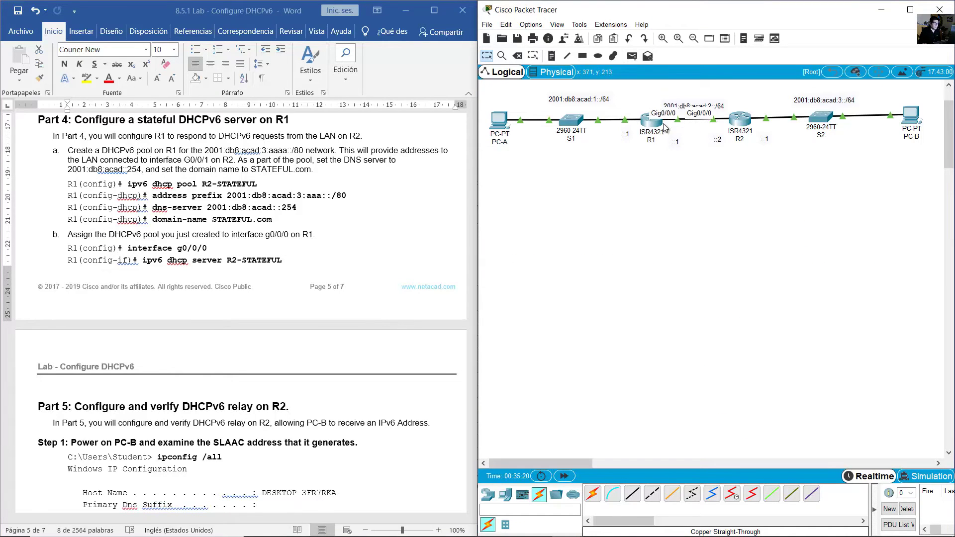
pyautogui.moveTo(694, 187); pyautogui.dragTo(672, 98)
pyautogui.click(781, 106)
pyautogui.moveTo(770, 91); pyautogui.dragTo(914, 167)
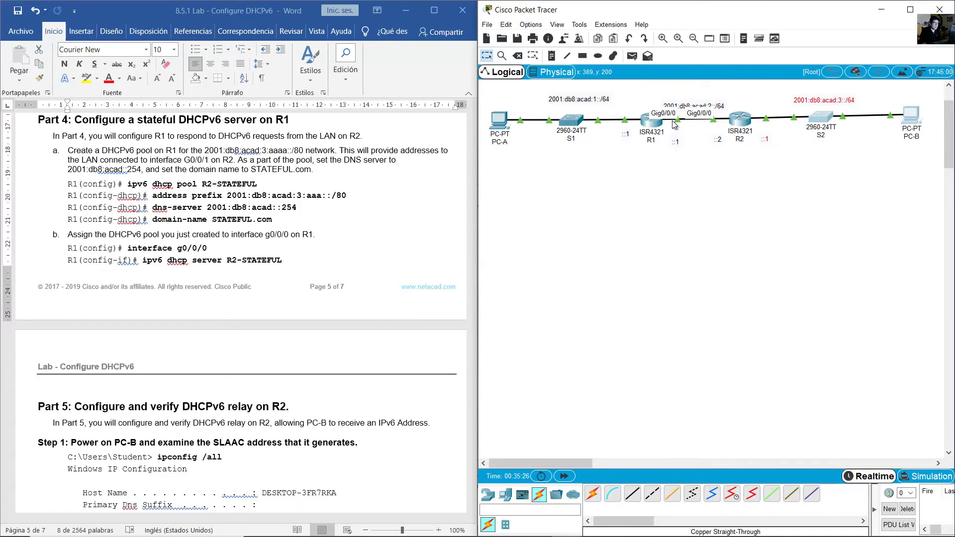
pyautogui.click(596, 243)
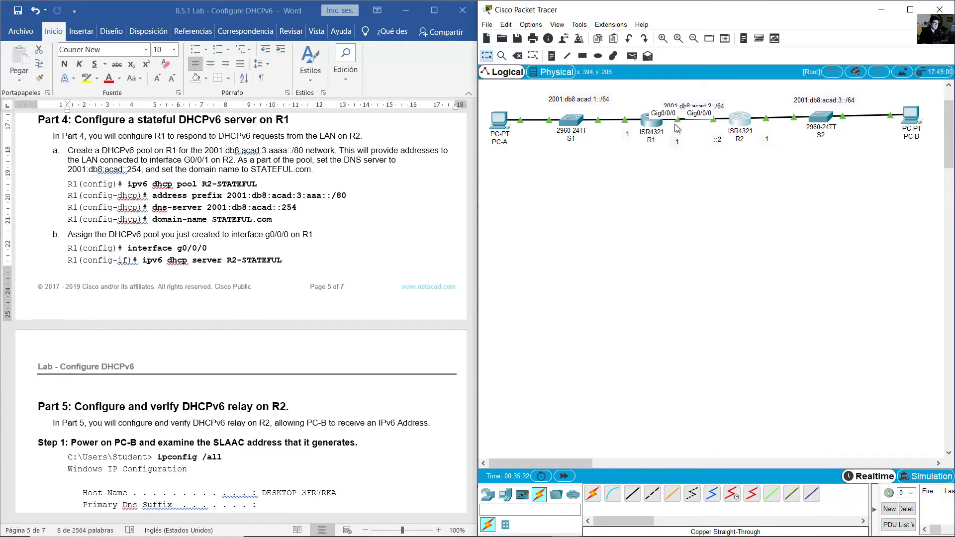
pyautogui.click(332, 247)
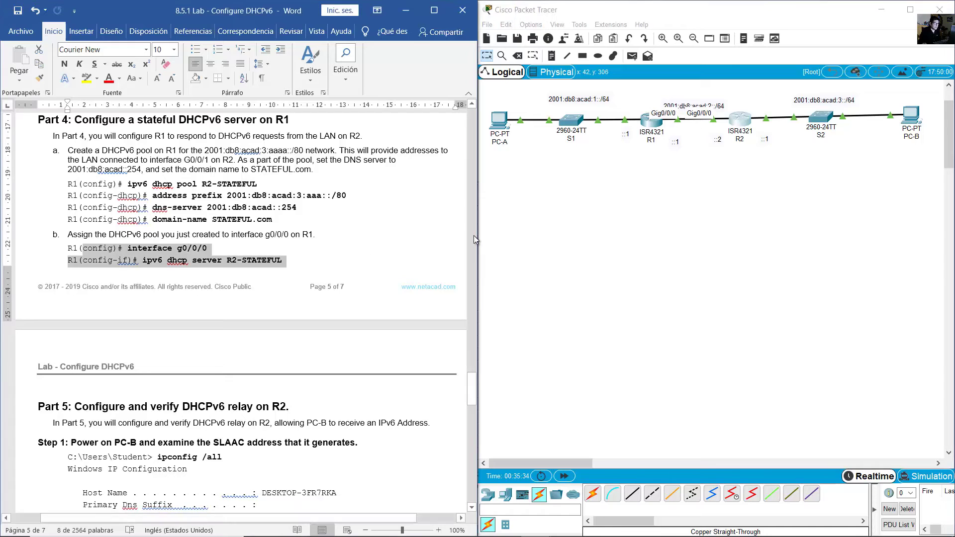
# - Assign the R2-STATEFUL DHCPv6 pool to interface g0/0/0 in R1's command line, and exit interface configuration
pyautogui.click(652, 121)
pyautogui.write('int')
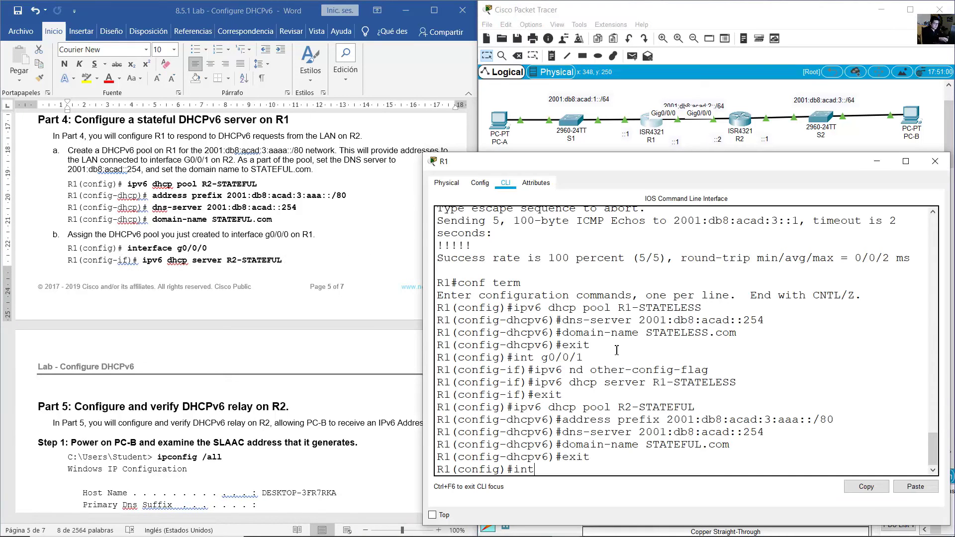
pyautogui.write(' g0/0/0')
pyautogui.press('Return')
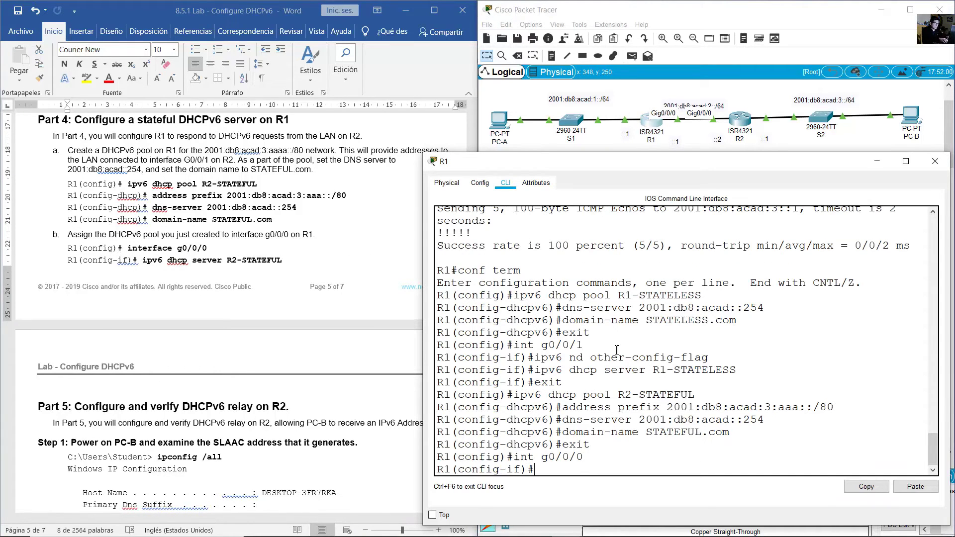
pyautogui.write('ipv6 ')
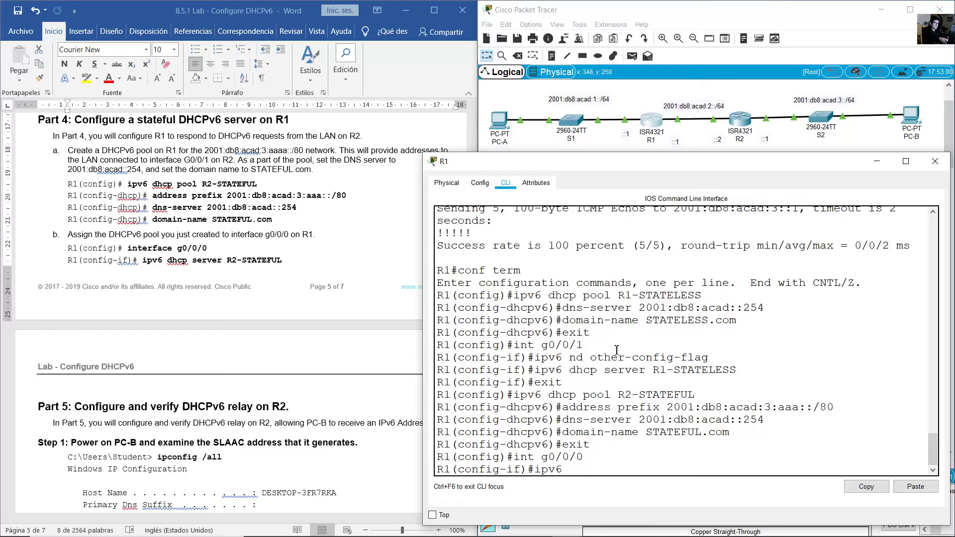
pyautogui.write('dhcp server R2-STATE')
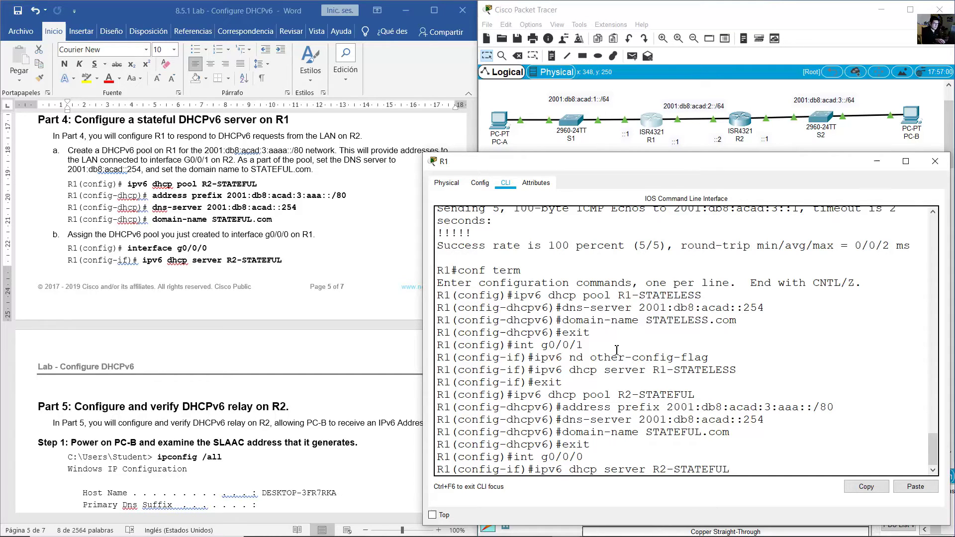
pyautogui.write('FUL')
pyautogui.press('Return')
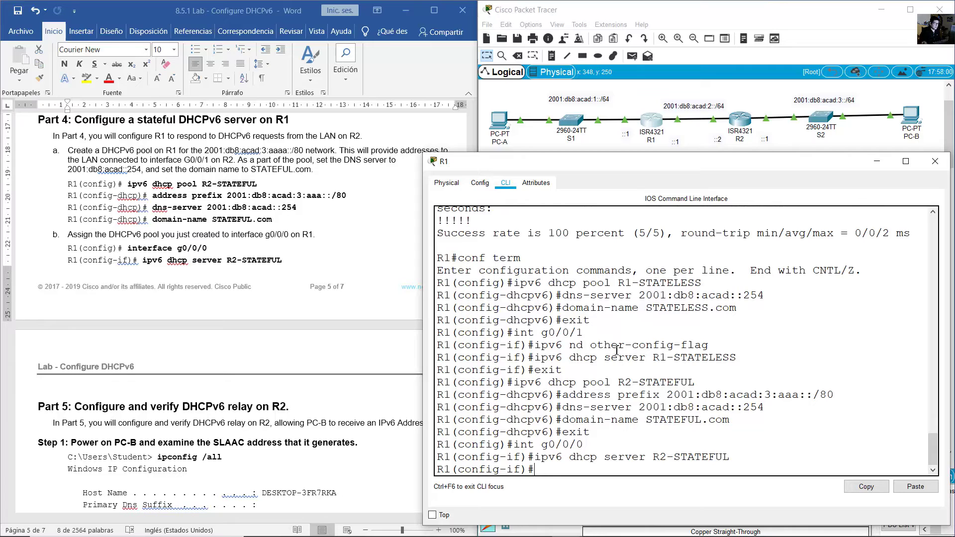
pyautogui.moveTo(528, 458); pyautogui.dragTo(734, 458)
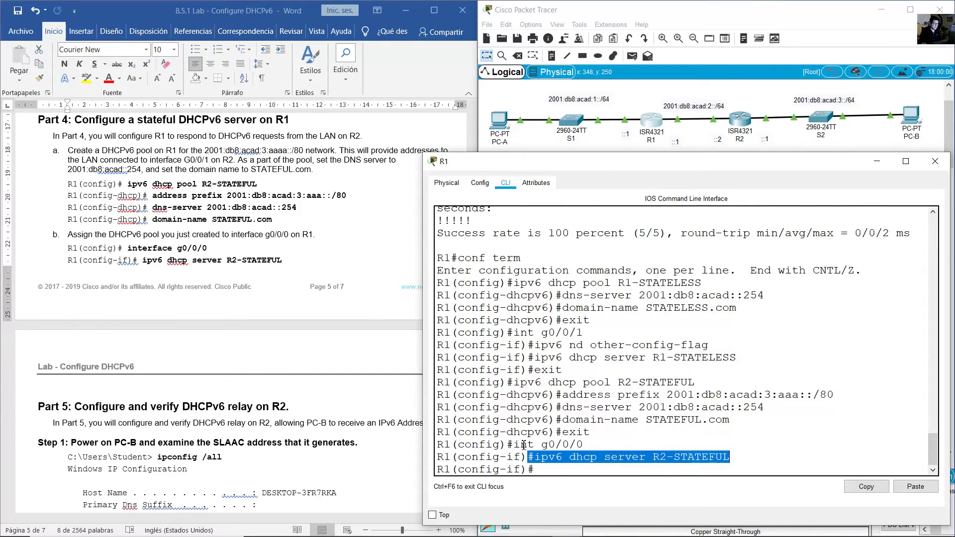
pyautogui.click(628, 468)
pyautogui.write('exit')
pyautogui.press('Return')
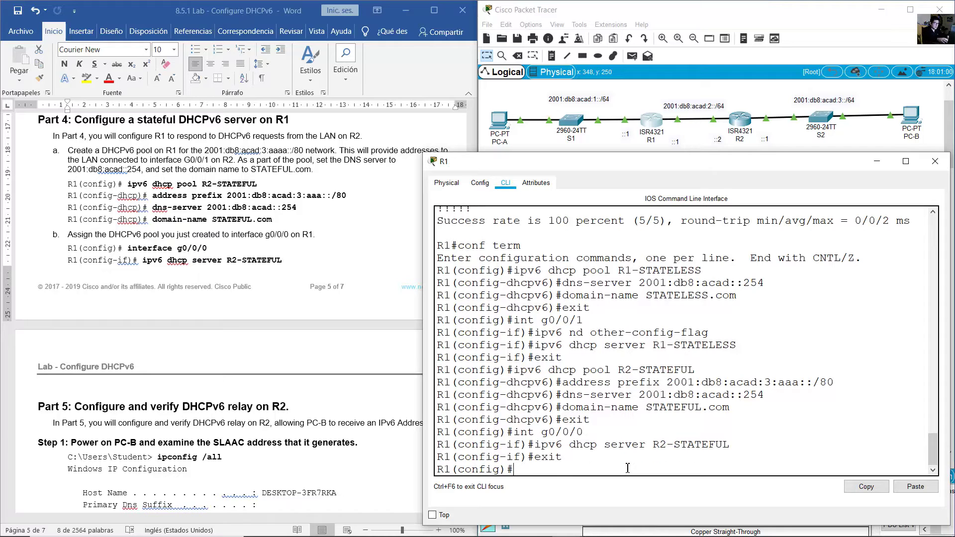
# - Read the Part 5 introduction on DHCPv6 relay and the Step 1 instruction for PC-B in the lab document
pyautogui.click(154, 349)
pyautogui.scroll(-4, 160, 248)
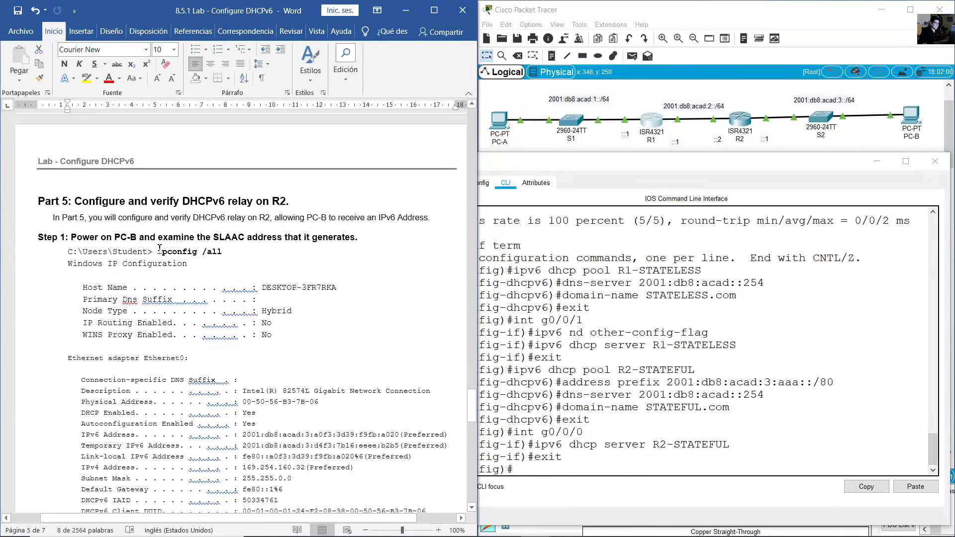
pyautogui.moveTo(76, 199); pyautogui.dragTo(296, 200)
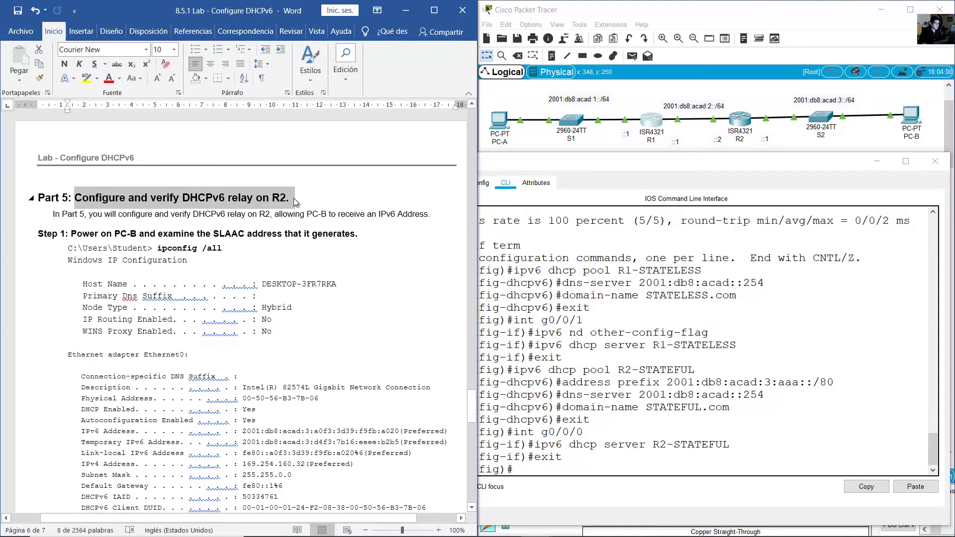
pyautogui.click(167, 214)
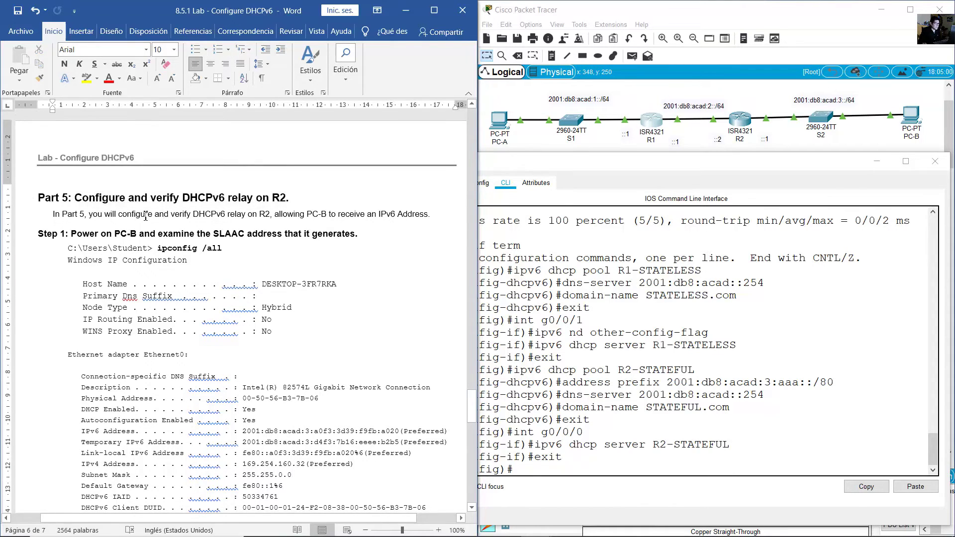
pyautogui.moveTo(89, 214); pyautogui.dragTo(414, 217)
pyautogui.scroll(-3, 368, 257)
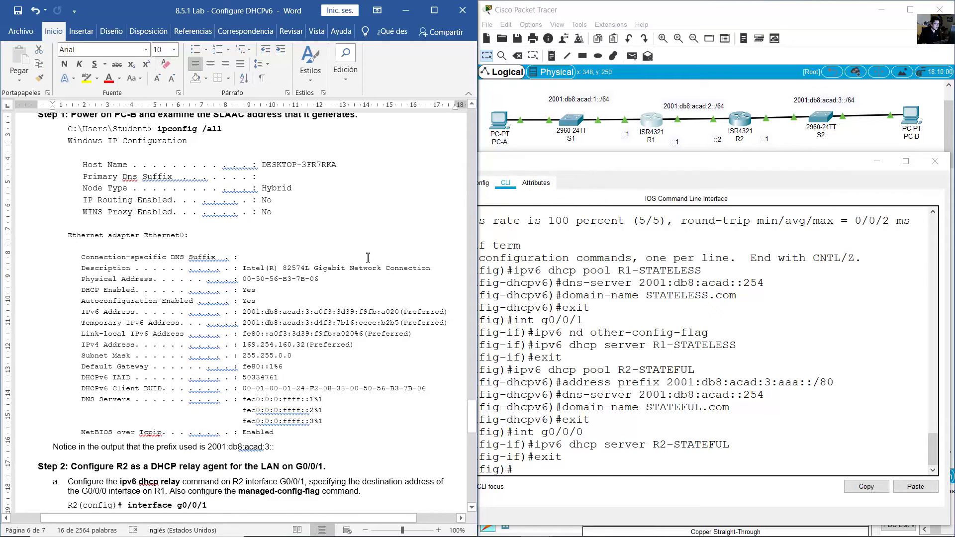
pyautogui.scroll(3, 368, 258)
pyautogui.scroll(-2, 367, 258)
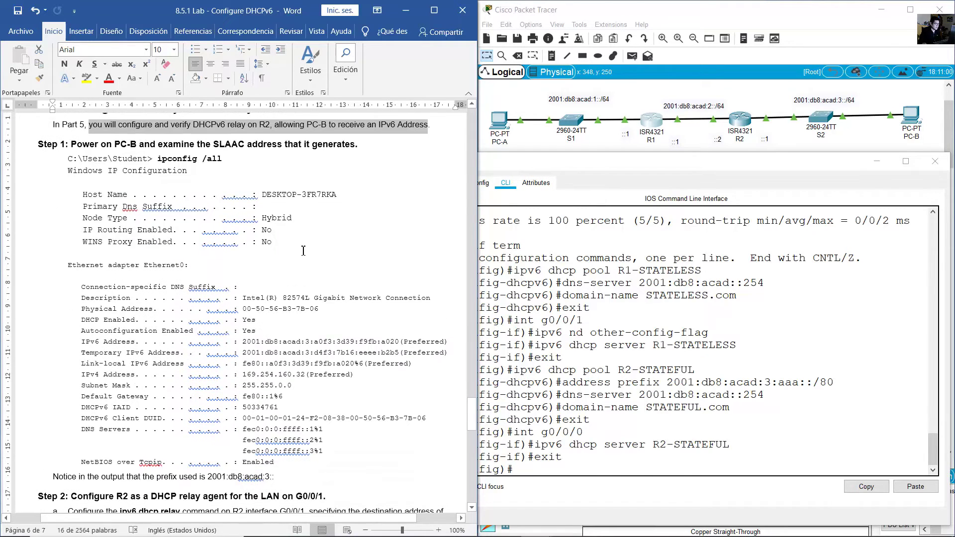
pyautogui.click(243, 230)
pyautogui.moveTo(70, 144); pyautogui.dragTo(356, 144)
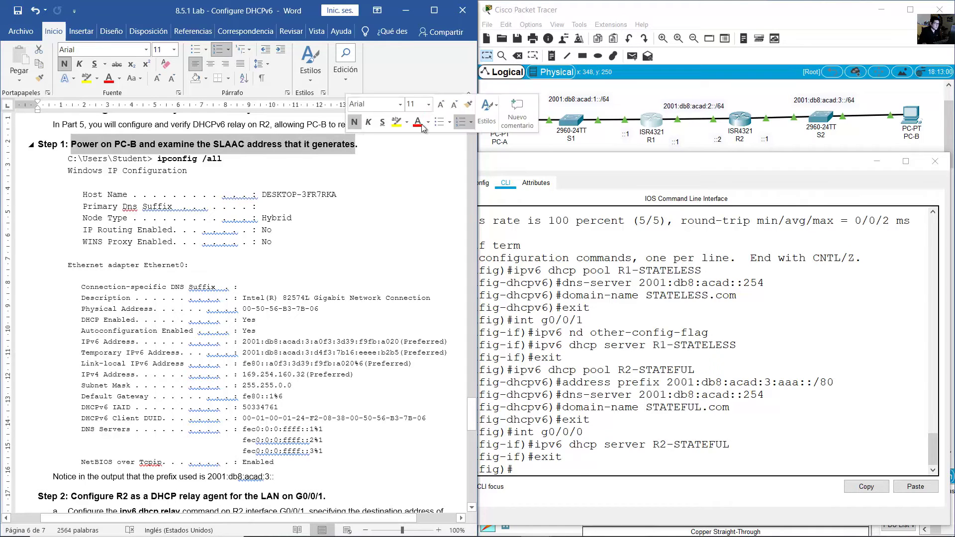
# - Set PC-B's IPv6 configuration on FastEthernet0 to Automatic and close its IP configuration
pyautogui.click(914, 124)
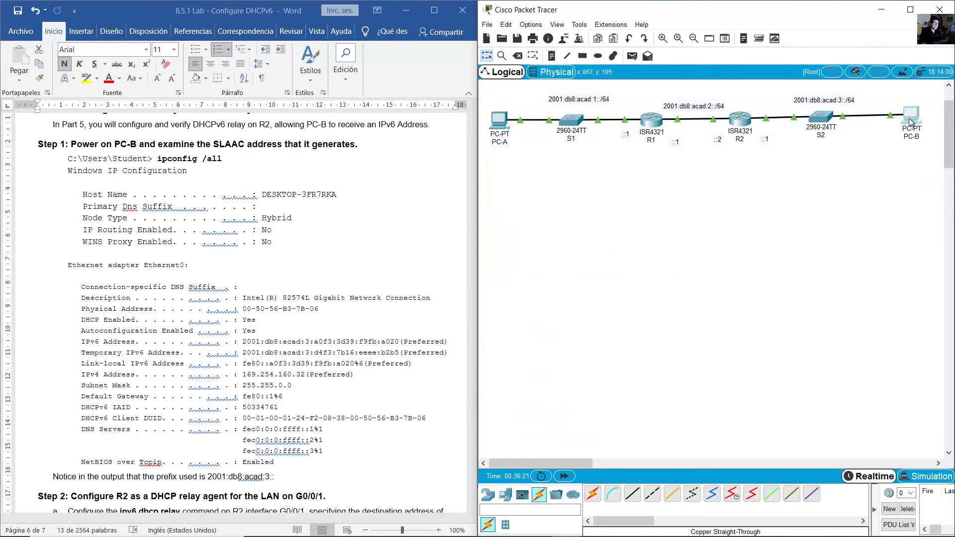
pyautogui.moveTo(524, 118); pyautogui.dragTo(840, 235)
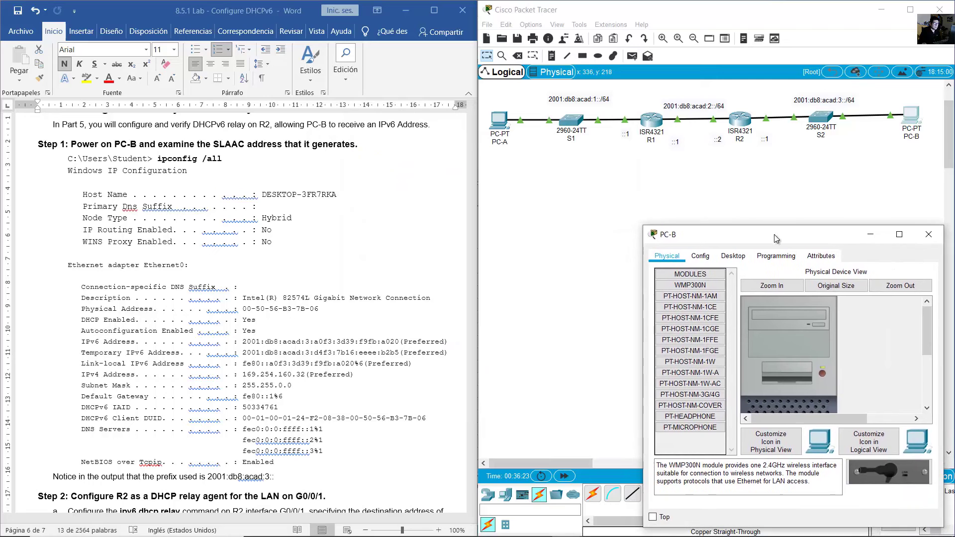
pyautogui.moveTo(627, 226); pyautogui.dragTo(409, 158)
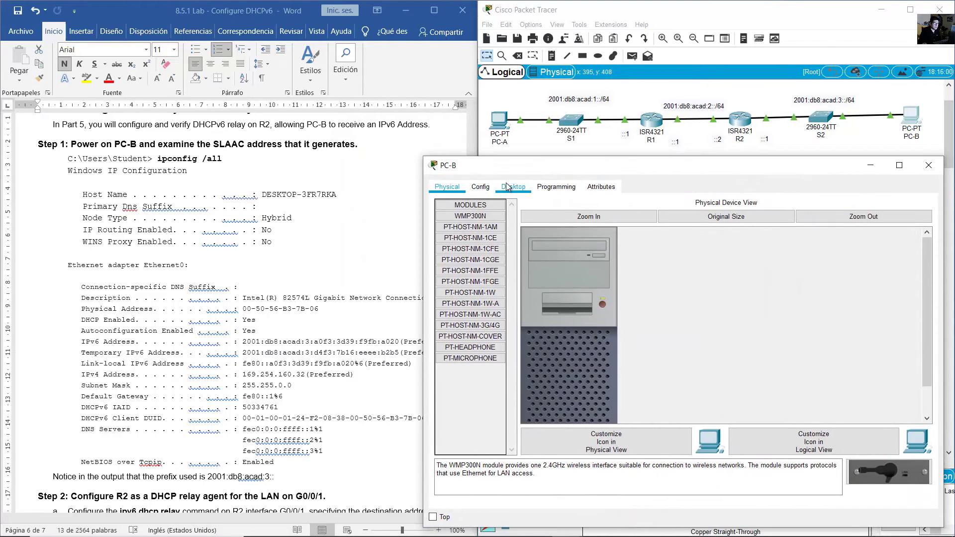
pyautogui.click(513, 186)
pyautogui.click(500, 246)
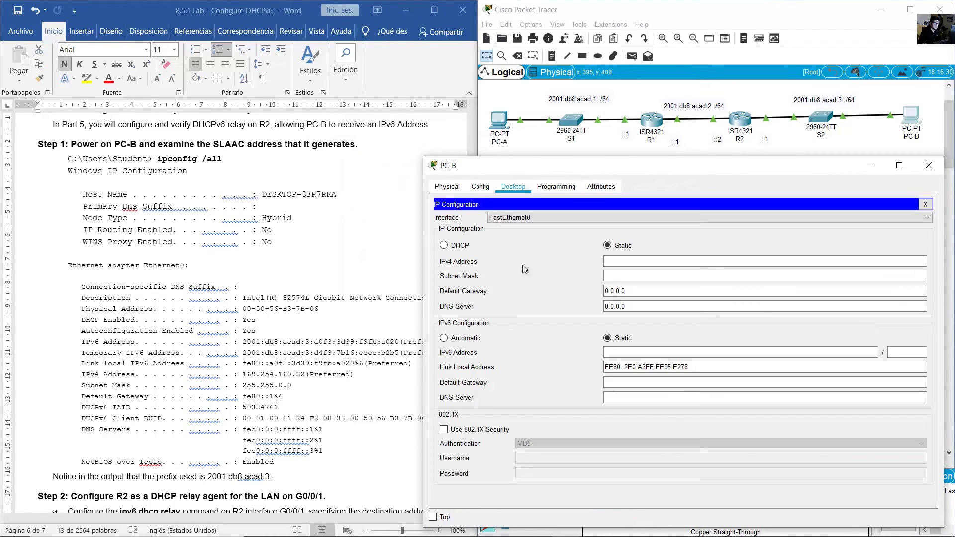
pyautogui.click(444, 338)
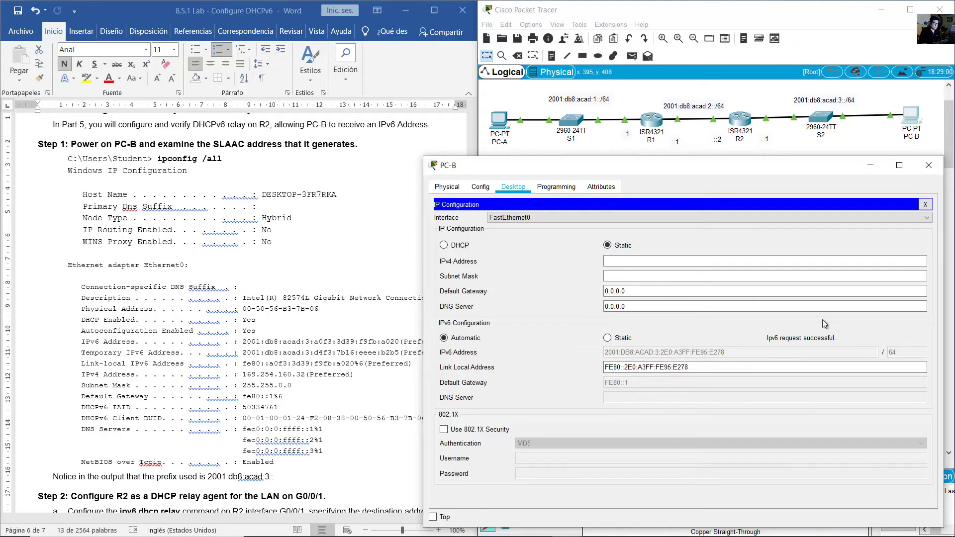
pyautogui.click(925, 204)
# - Run ipconfig /all in PC-B's command prompt and examine its IPv6 address, default gateway, DNS servers and DNS suffix
pyautogui.click(790, 244)
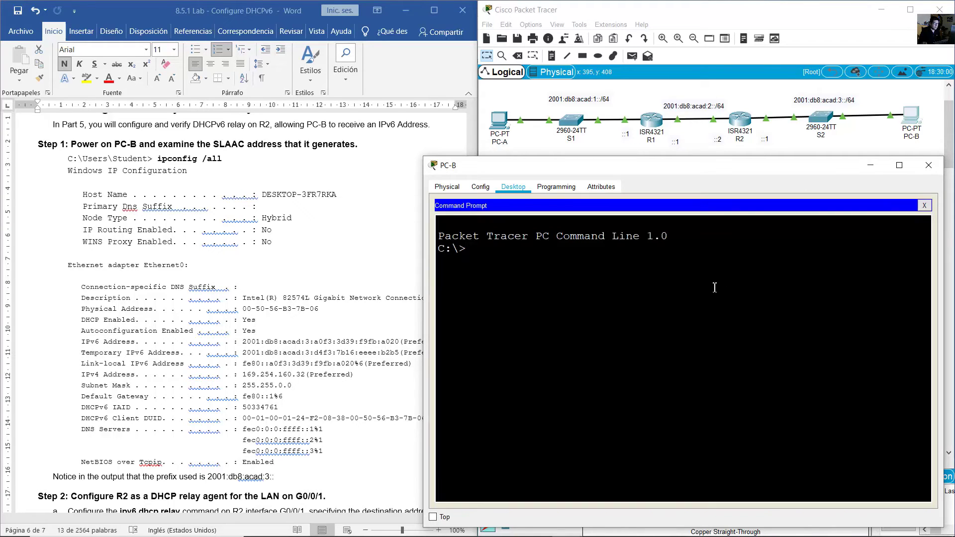
pyautogui.write('ipconfig /all')
pyautogui.press('Return')
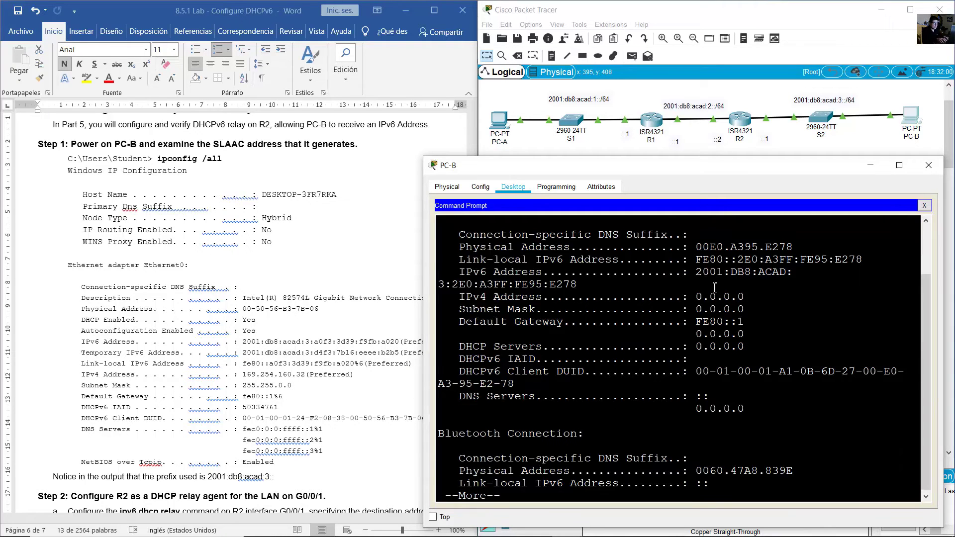
pyautogui.scroll(3, 728, 342)
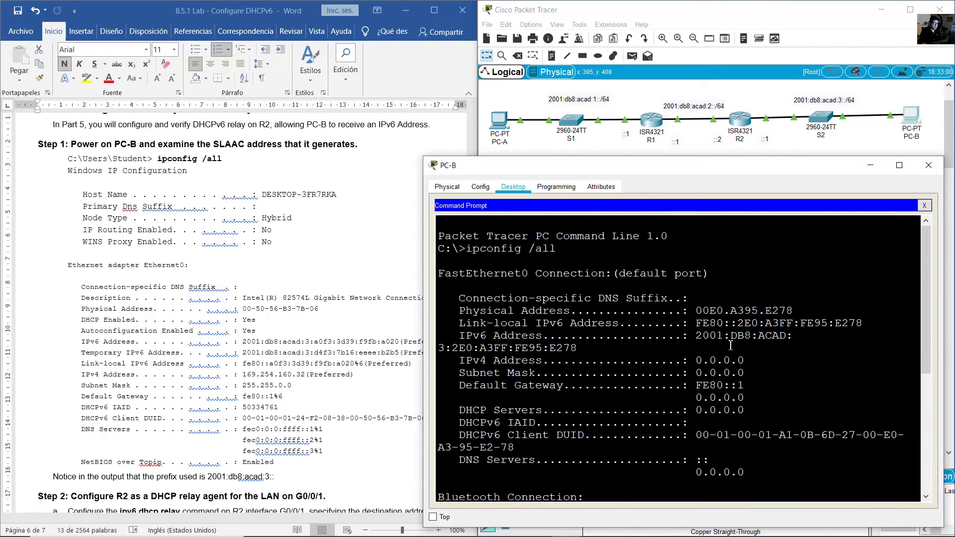
pyautogui.moveTo(457, 335); pyautogui.dragTo(577, 349)
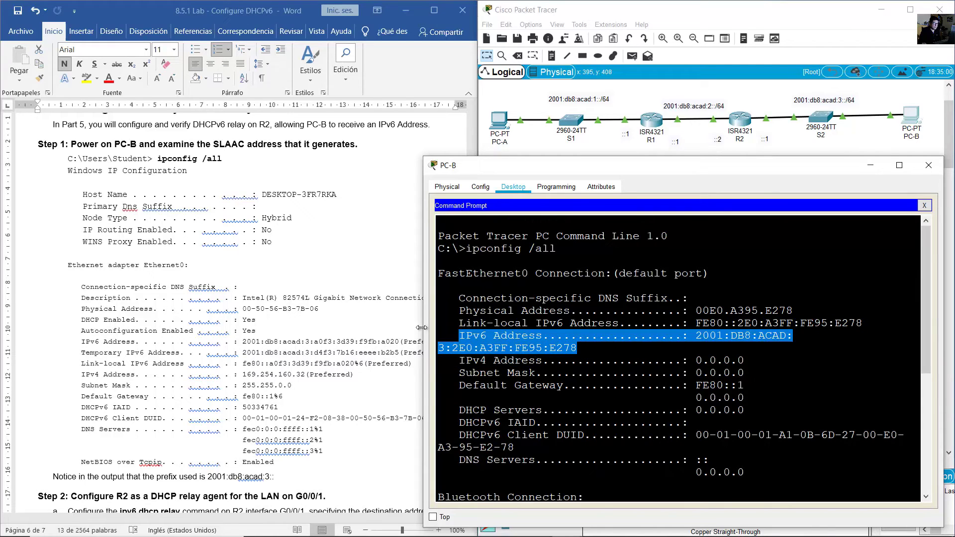
pyautogui.moveTo(424, 328); pyautogui.dragTo(841, 336)
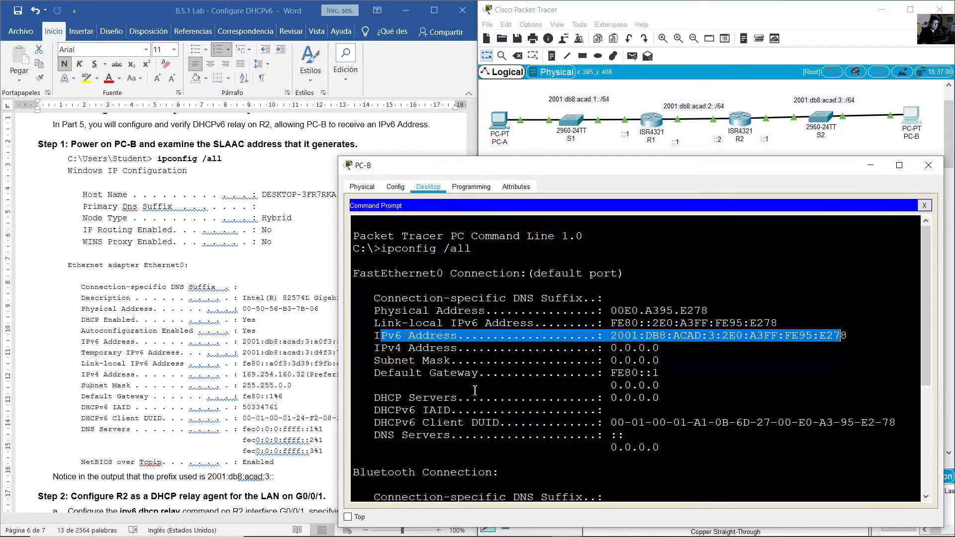
pyautogui.moveTo(387, 373); pyautogui.dragTo(661, 373)
pyautogui.moveTo(415, 435); pyautogui.dragTo(696, 445)
pyautogui.moveTo(395, 299); pyautogui.dragTo(657, 300)
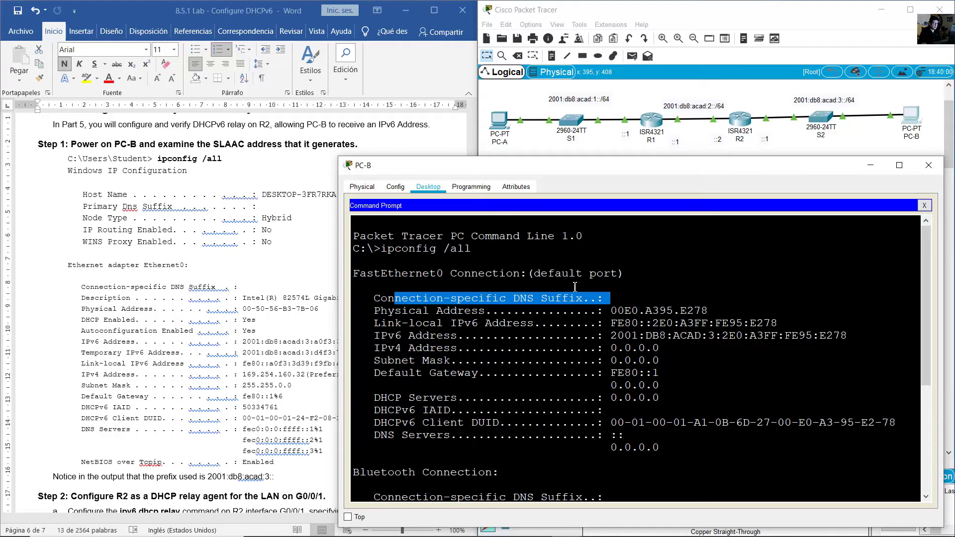
# - Review the lab's sample ipconfig output for the IPv6 address, gateway and DNS servers, and read the note on the prefix used
pyautogui.click(163, 257)
pyautogui.scroll(-8, 249, 259)
pyautogui.scroll(7, 259, 262)
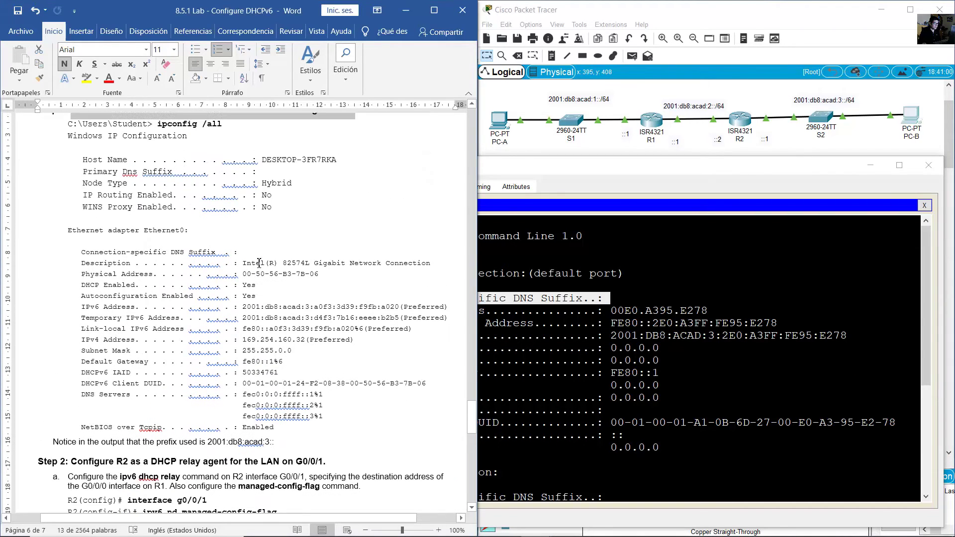
pyautogui.moveTo(243, 258); pyautogui.dragTo(131, 257)
pyautogui.moveTo(153, 311); pyautogui.dragTo(377, 312)
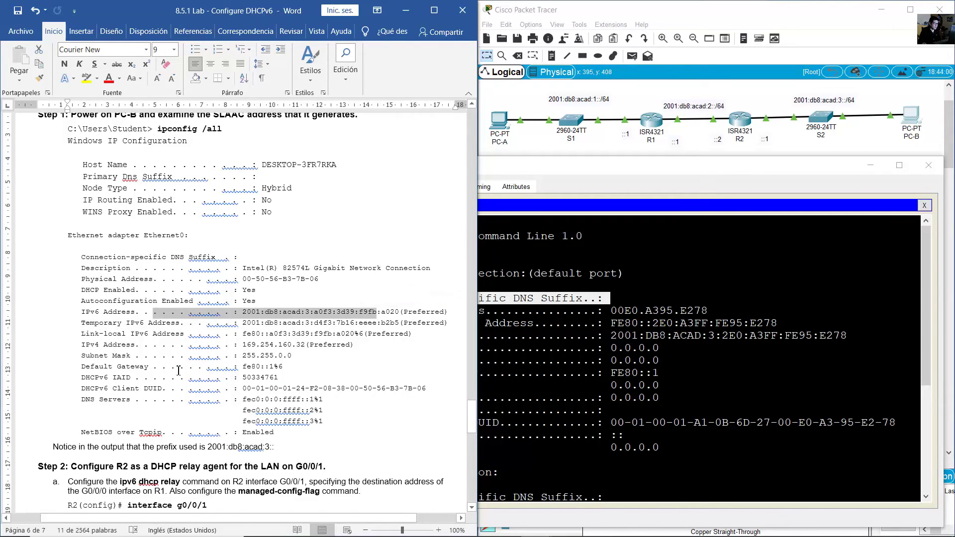
pyautogui.moveTo(153, 366); pyautogui.dragTo(268, 368)
pyautogui.moveTo(209, 406); pyautogui.dragTo(334, 426)
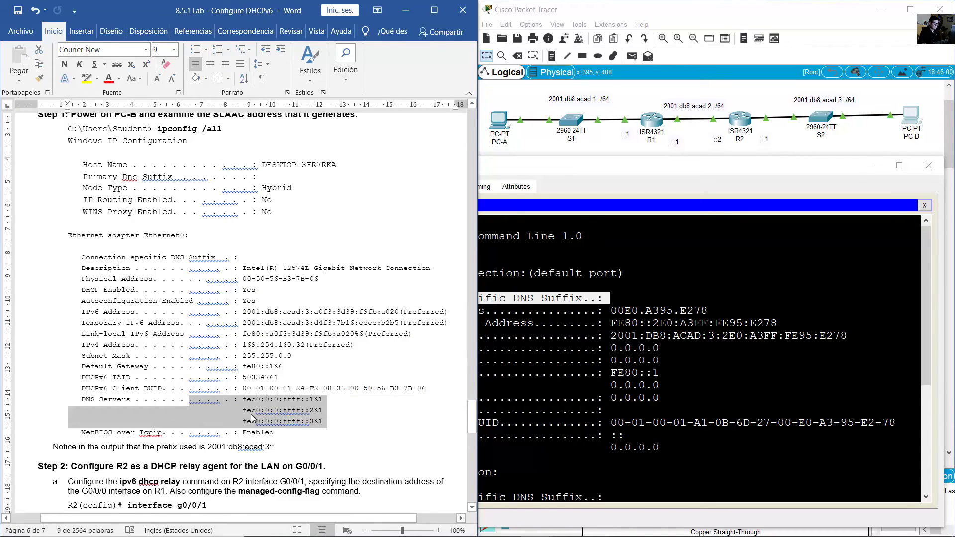
pyautogui.scroll(-5, 253, 412)
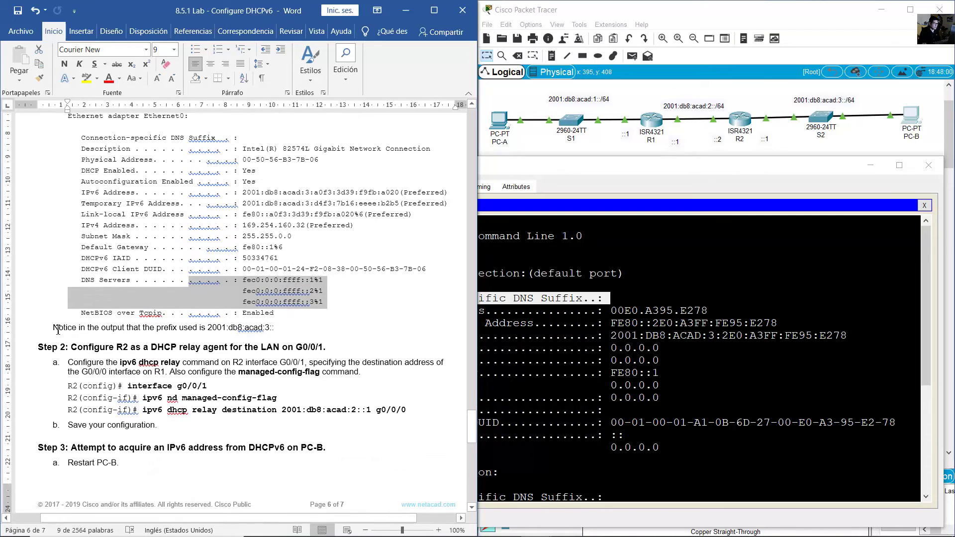
pyautogui.moveTo(58, 327); pyautogui.dragTo(279, 327)
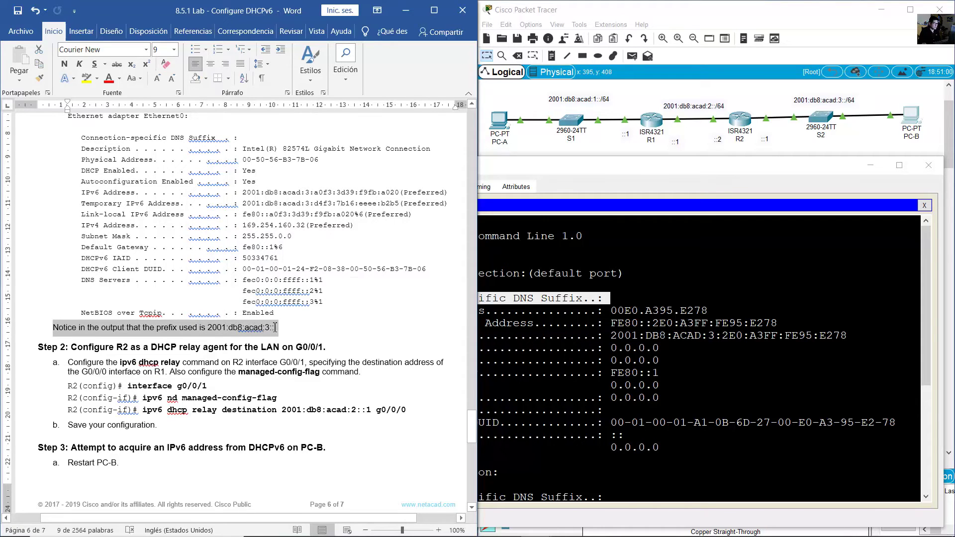
# - Compare the R2 LAN prefix label in the topology with the prefix of PC-B's IPv6 address, and return to the lab document
pyautogui.click(846, 150)
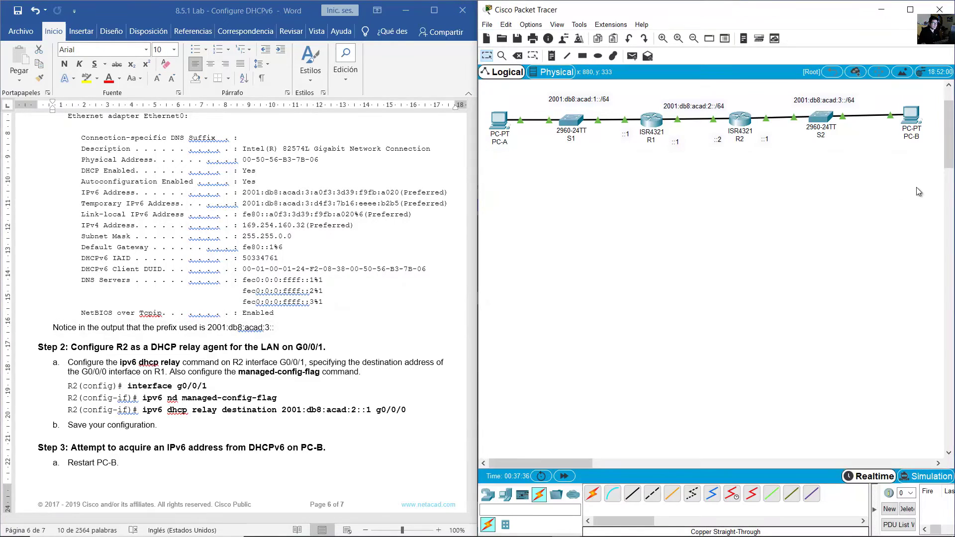
pyautogui.moveTo(915, 196); pyautogui.dragTo(764, 93)
pyautogui.click(829, 100)
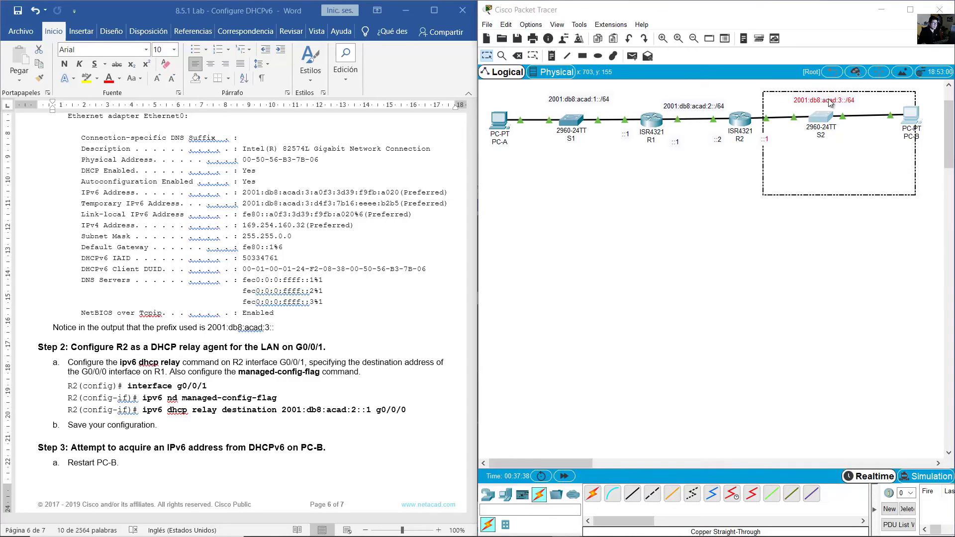
pyautogui.moveTo(846, 100); pyautogui.dragTo(834, 100)
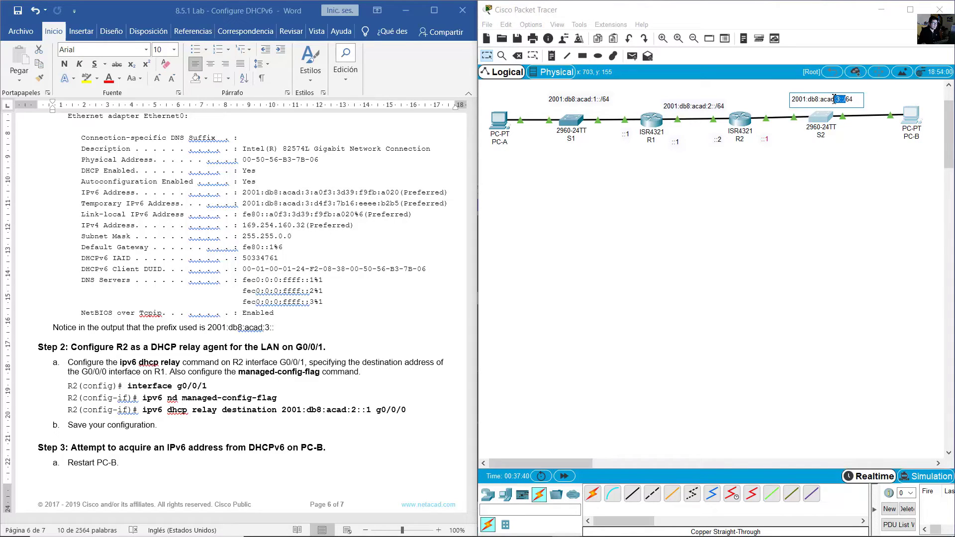
pyautogui.click(911, 116)
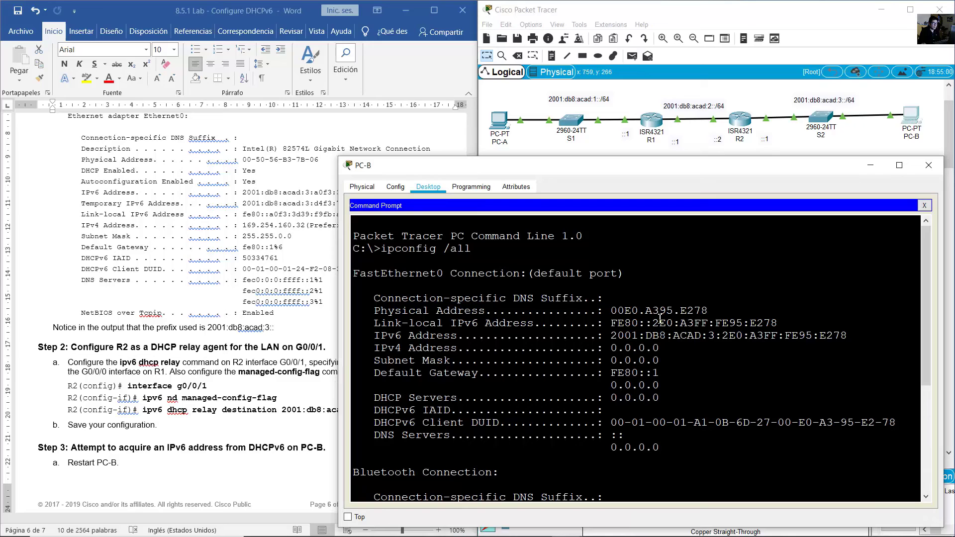
pyautogui.moveTo(611, 336); pyautogui.dragTo(712, 338)
pyautogui.click(721, 336)
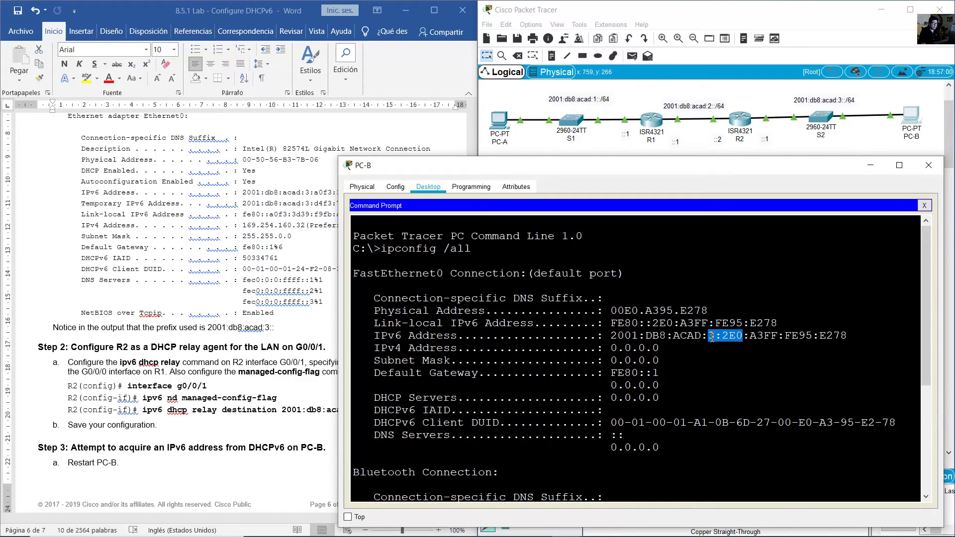
pyautogui.click(711, 337)
pyautogui.click(288, 203)
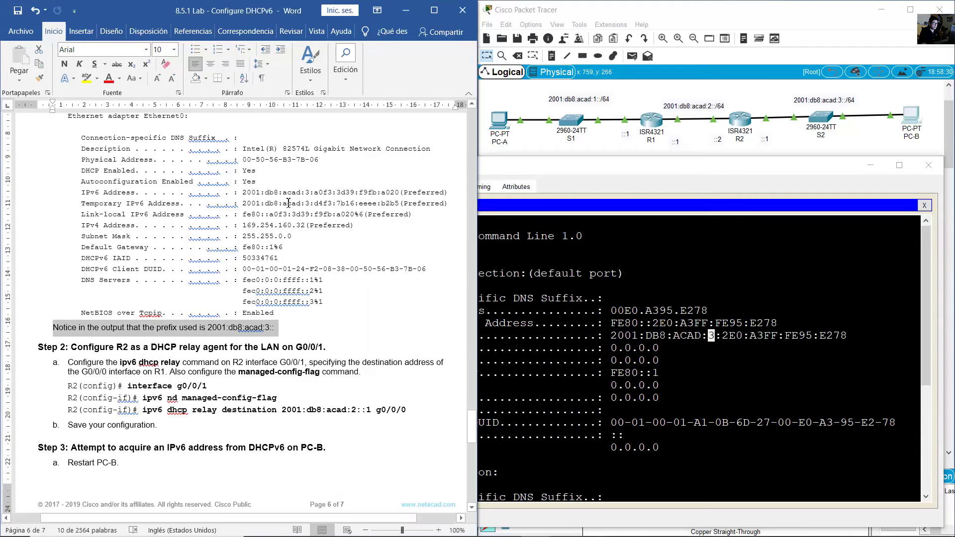
# - Read the lab's Step 2 heading on making R2 a DHCP relay agent for the G0/0/1 LAN, and locate R1 and R2 in the topology
pyautogui.click(302, 193)
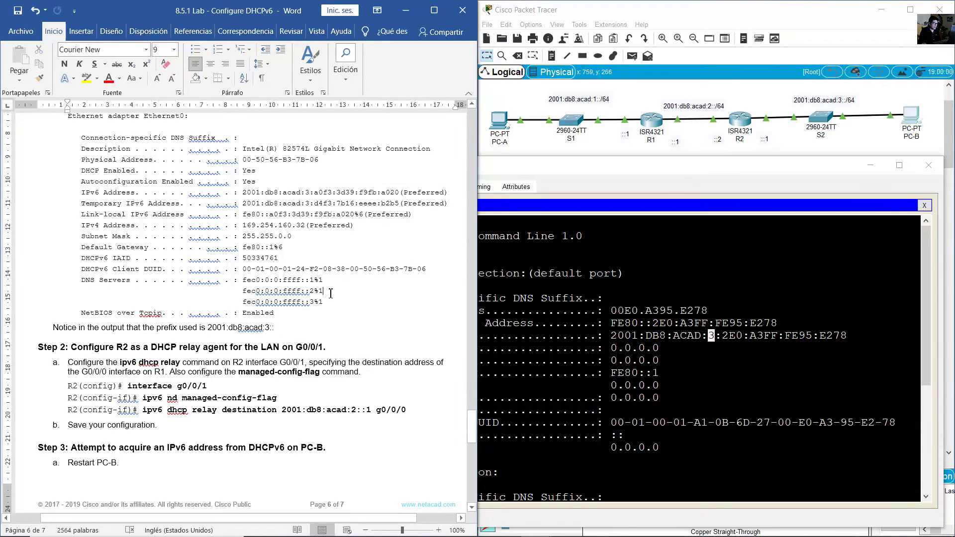
pyautogui.scroll(-2, 330, 293)
pyautogui.scroll(-1, 330, 294)
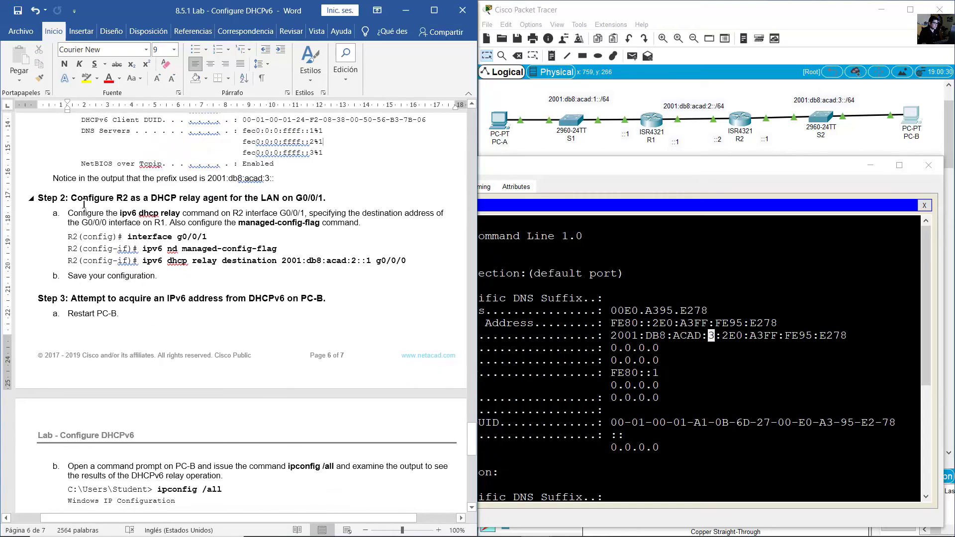
pyautogui.moveTo(84, 203); pyautogui.dragTo(326, 197)
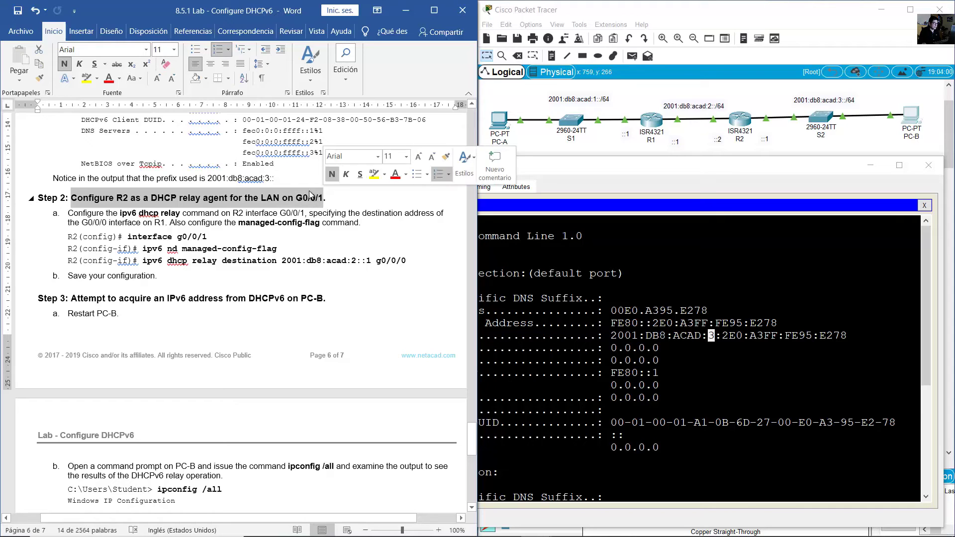
pyautogui.click(797, 141)
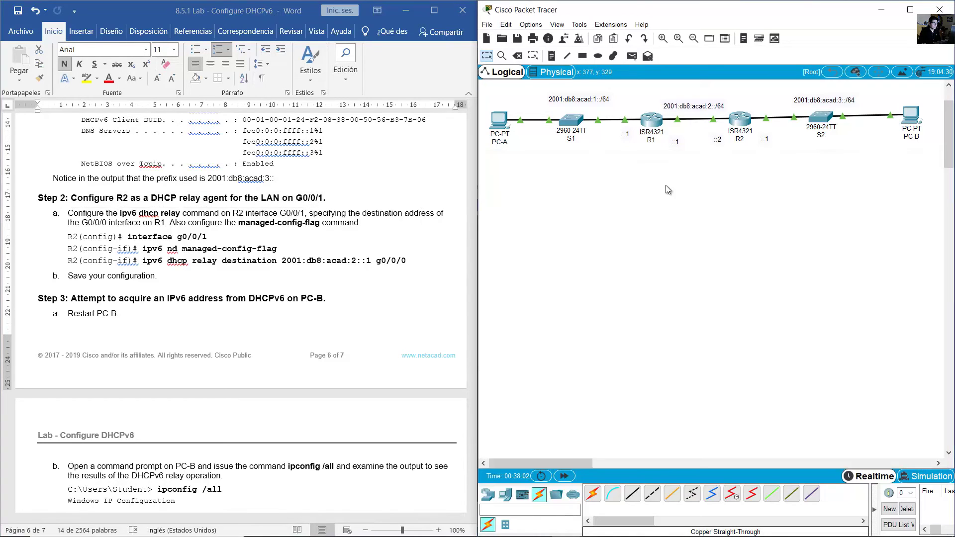
pyautogui.moveTo(649, 186); pyautogui.dragTo(660, 101)
pyautogui.moveTo(732, 167)
pyautogui.mouseDown()
pyautogui.moveTo(750, 106)
pyautogui.moveTo(739, 157)
pyautogui.mouseUp()
pyautogui.click(757, 177)
pyautogui.moveTo(655, 163); pyautogui.dragTo(650, 98)
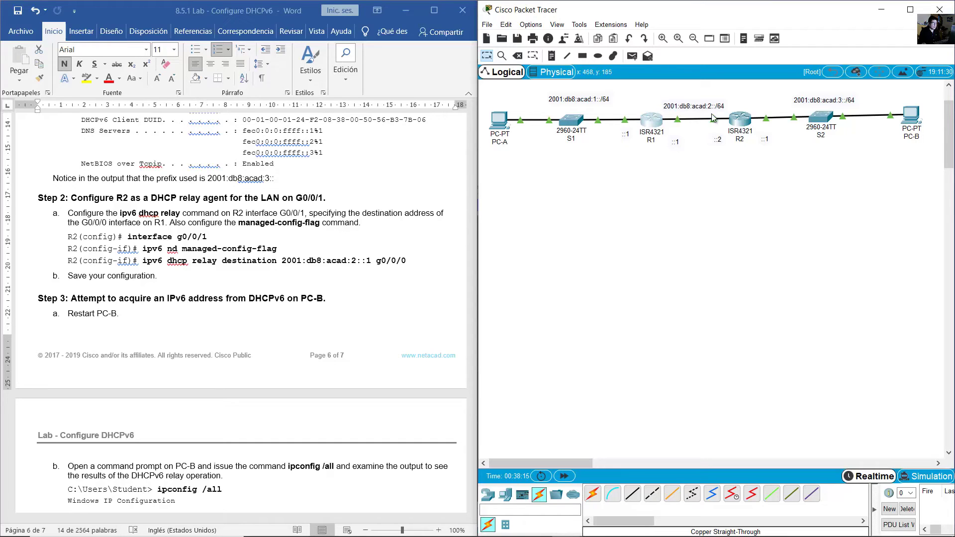
pyautogui.click(744, 95)
pyautogui.moveTo(738, 92); pyautogui.dragTo(746, 162)
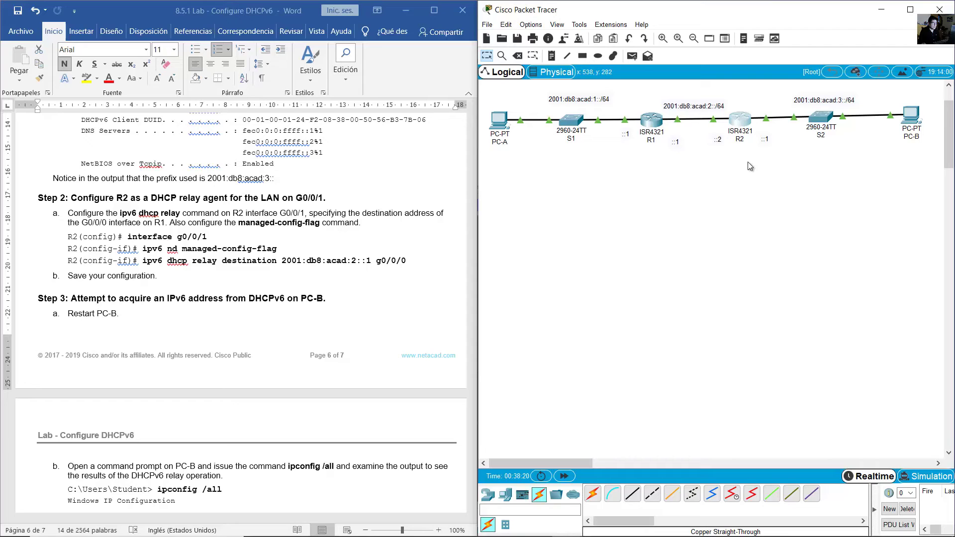
pyautogui.moveTo(748, 177); pyautogui.dragTo(740, 100)
# - Review the Step 2a relay instructions and commands against the interface labels on R2's links in the topology
pyautogui.moveTo(71, 198); pyautogui.dragTo(323, 197)
pyautogui.moveTo(85, 218); pyautogui.dragTo(304, 212)
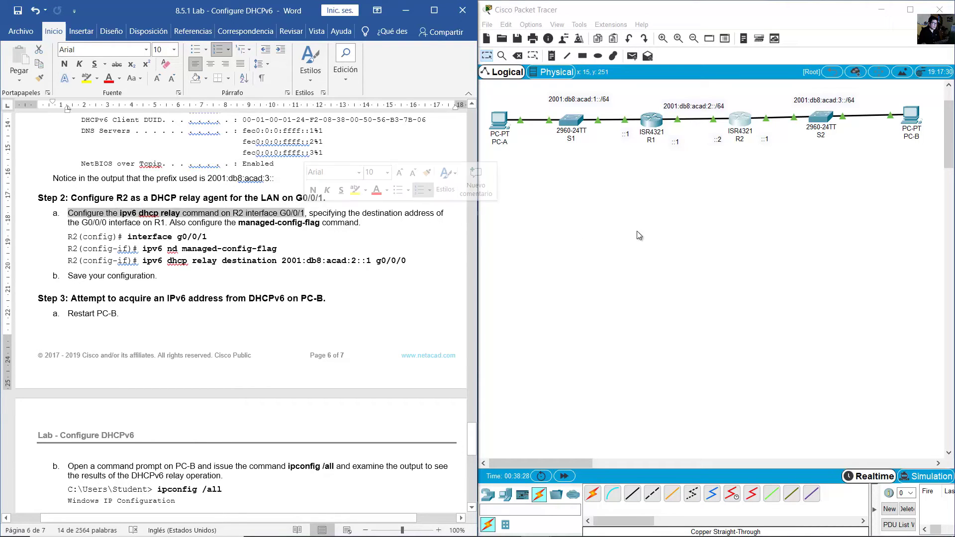
pyautogui.click(723, 186)
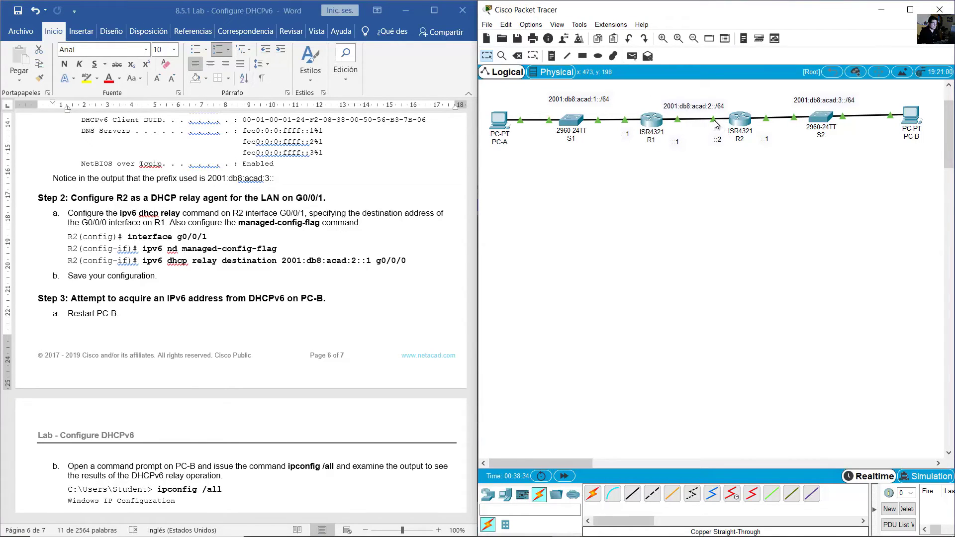
pyautogui.moveTo(714, 120)
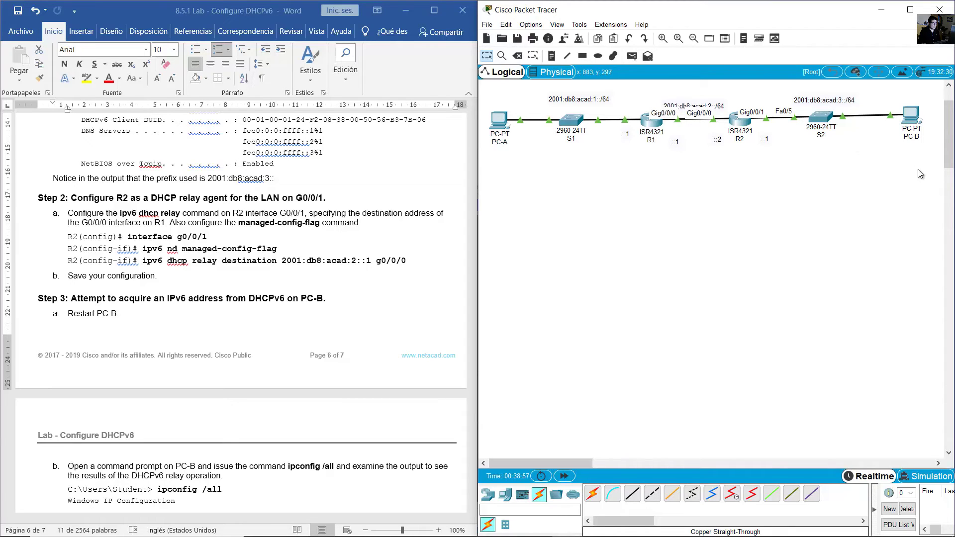
pyautogui.moveTo(920, 182); pyautogui.dragTo(886, 100)
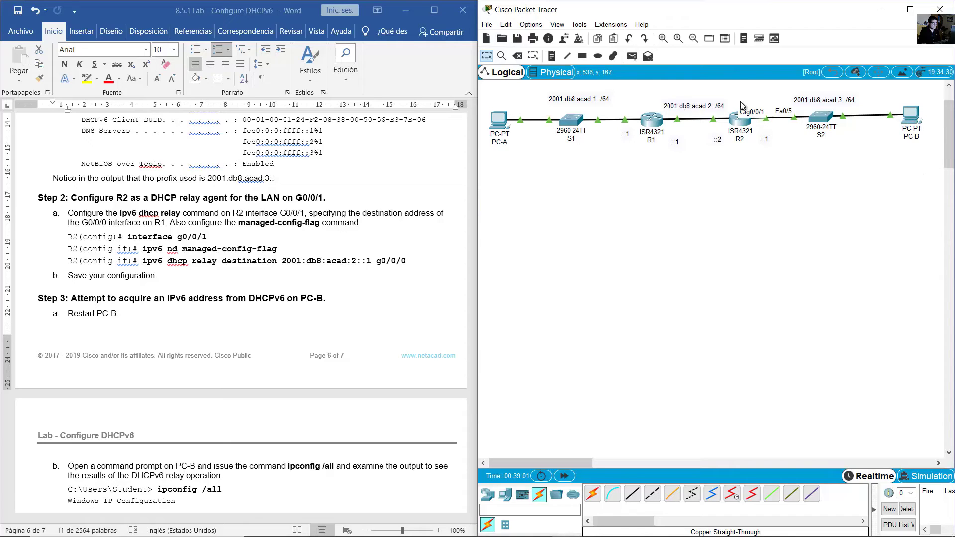
pyautogui.moveTo(740, 102); pyautogui.dragTo(755, 138)
pyautogui.click(756, 137)
pyautogui.moveTo(68, 213); pyautogui.dragTo(340, 226)
pyautogui.click(279, 251)
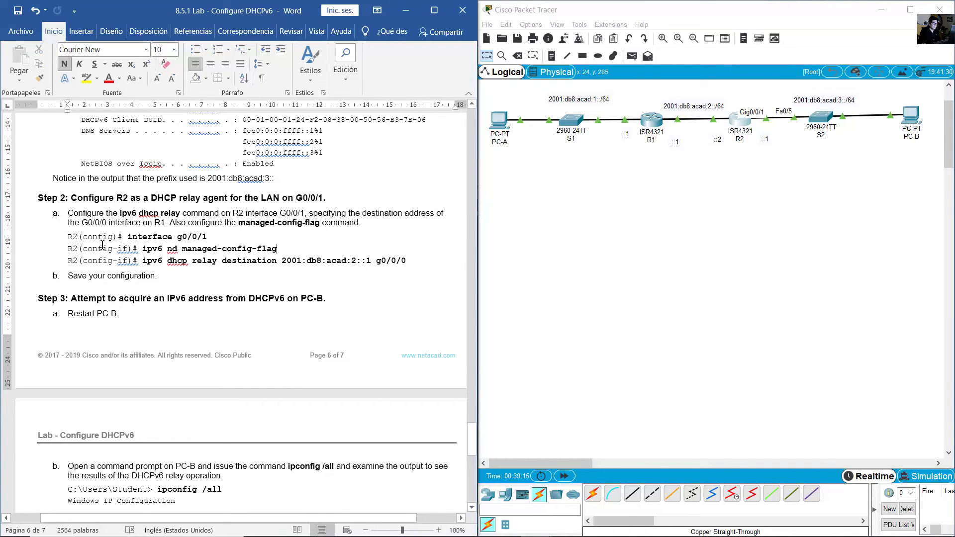
pyautogui.moveTo(78, 238); pyautogui.dragTo(350, 261)
# - Open R2's command line and enter global configuration mode with en and conf term
pyautogui.click(737, 123)
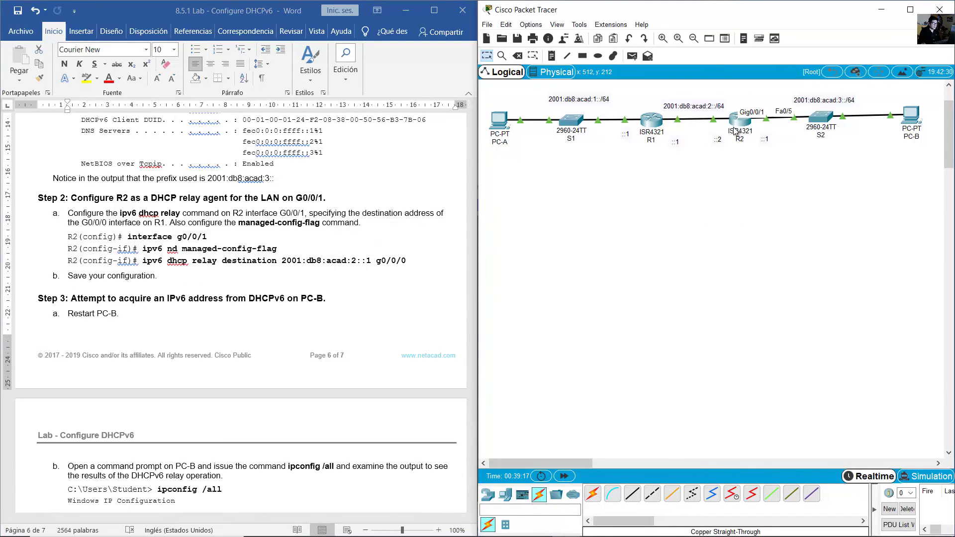
pyautogui.press('Return')
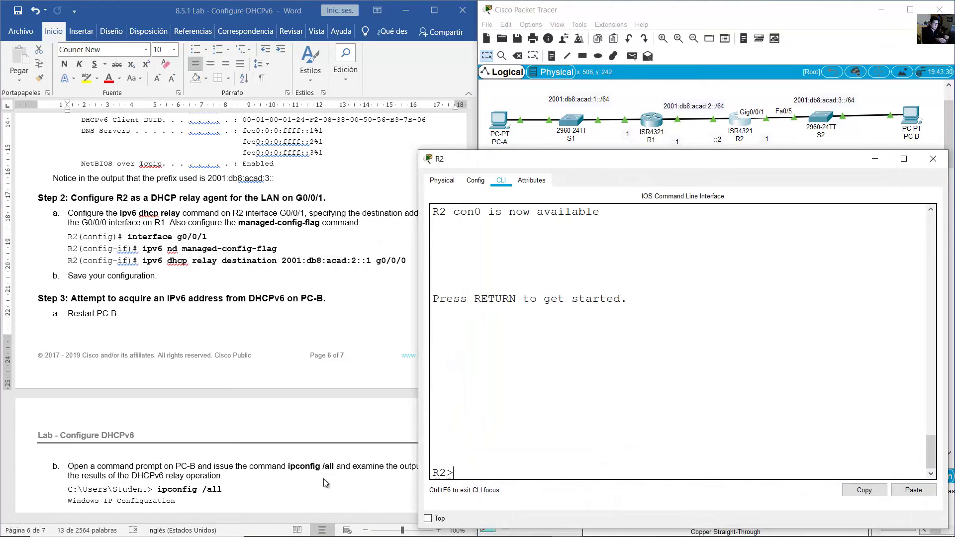
pyautogui.write('en')
pyautogui.press('Return')
pyautogui.write('conf term')
pyautogui.press('Return')
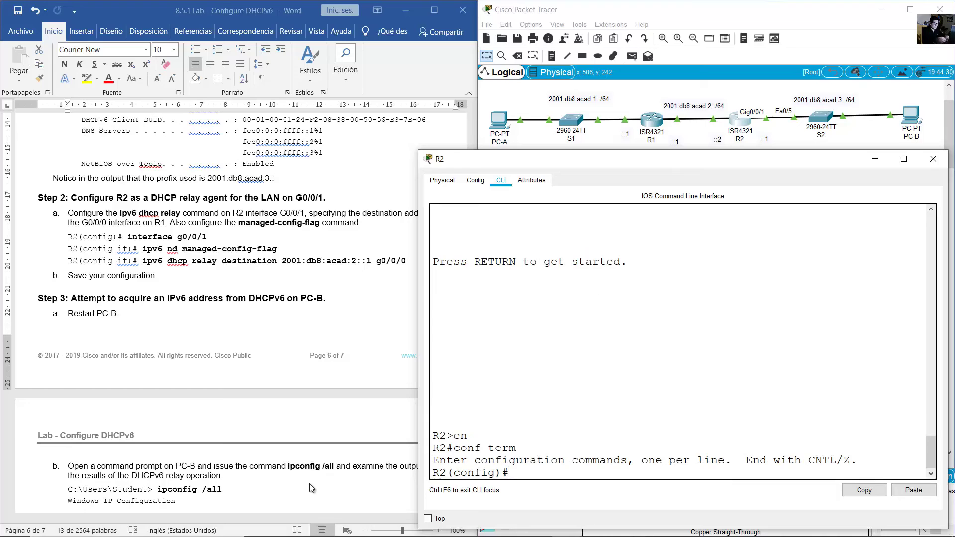
# - Enter interface configuration mode for g0/0/1 on R2 and check that port in the topology
pyautogui.moveTo(518, 472); pyautogui.dragTo(432, 479)
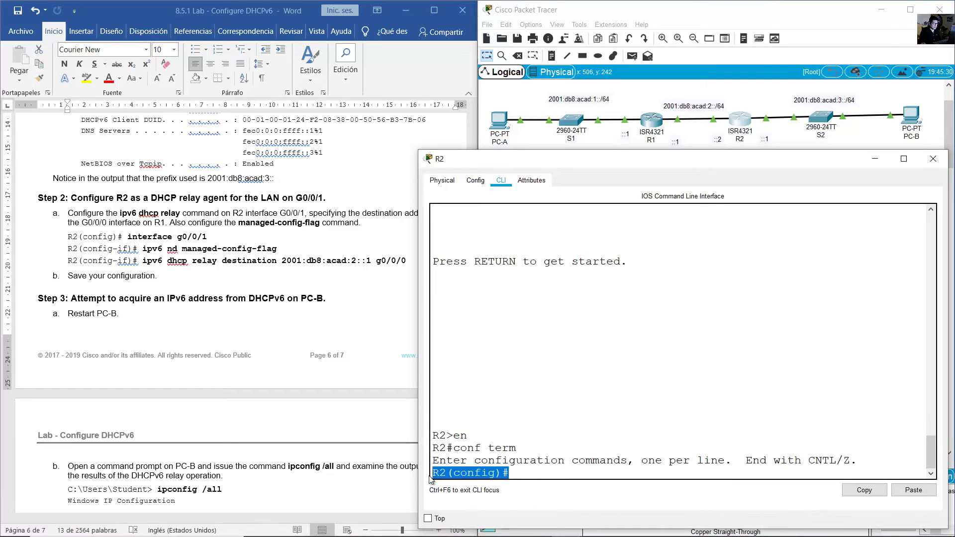
pyautogui.click(519, 472)
pyautogui.write('int g0/')
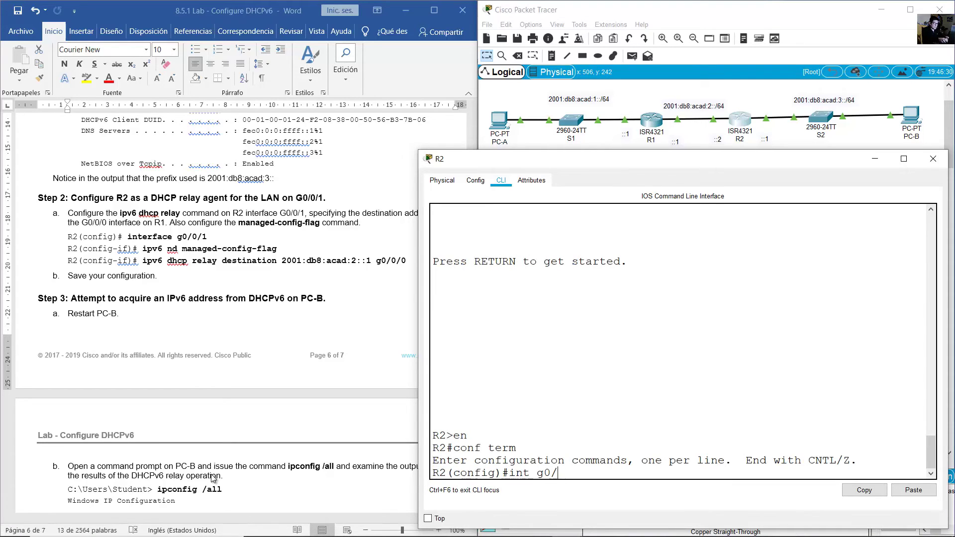
pyautogui.write('0/1')
pyautogui.press('Return')
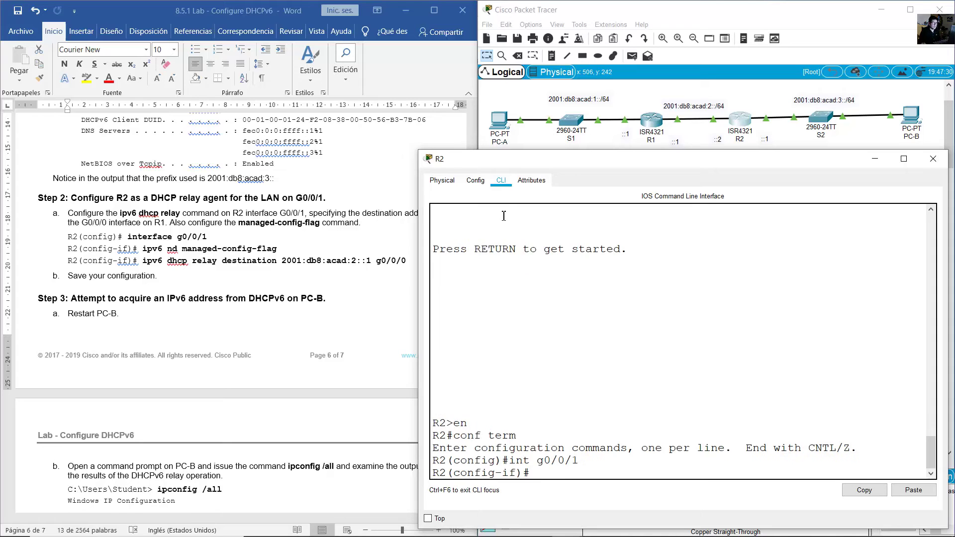
pyautogui.click(759, 96)
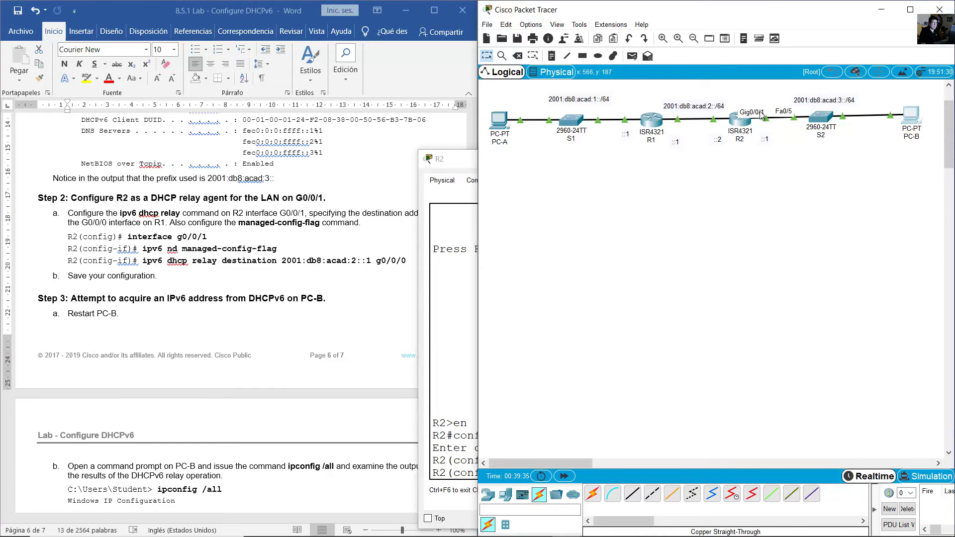
pyautogui.click(470, 288)
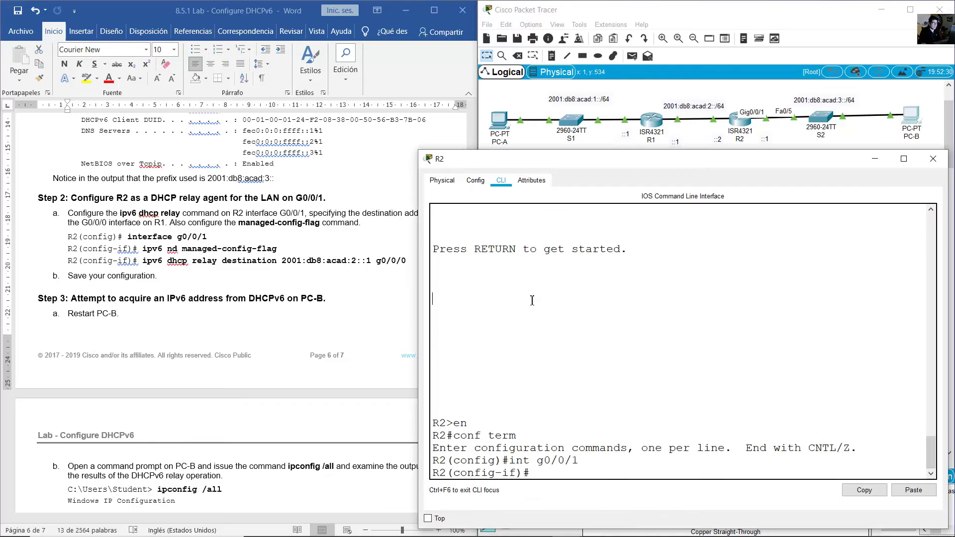
# - Enable the managed configuration flag on R2's g0/0/1 with ipv6 nd managed-config-flag
pyautogui.write('ipv6 nd man')
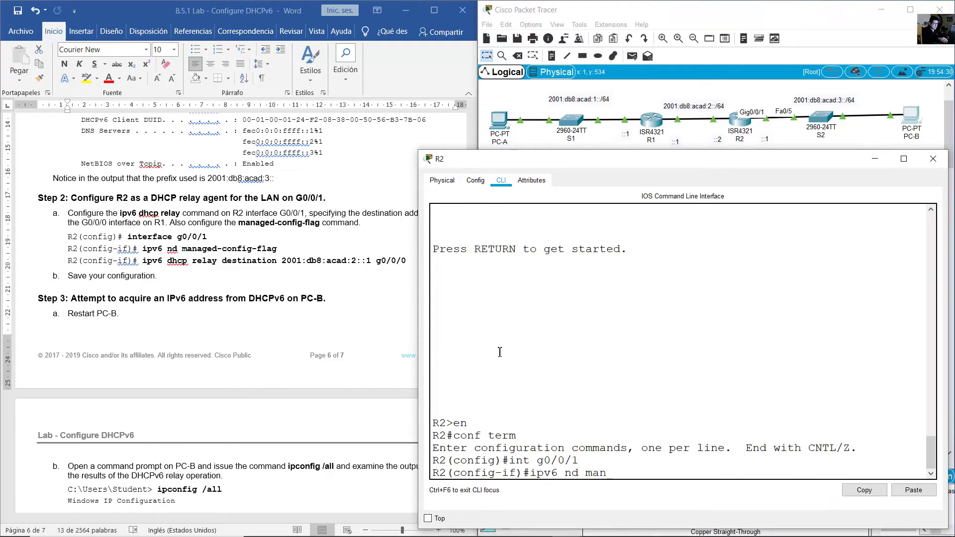
pyautogui.write('aged-condi')
pyautogui.write('g-flasg')
pyautogui.write('g')
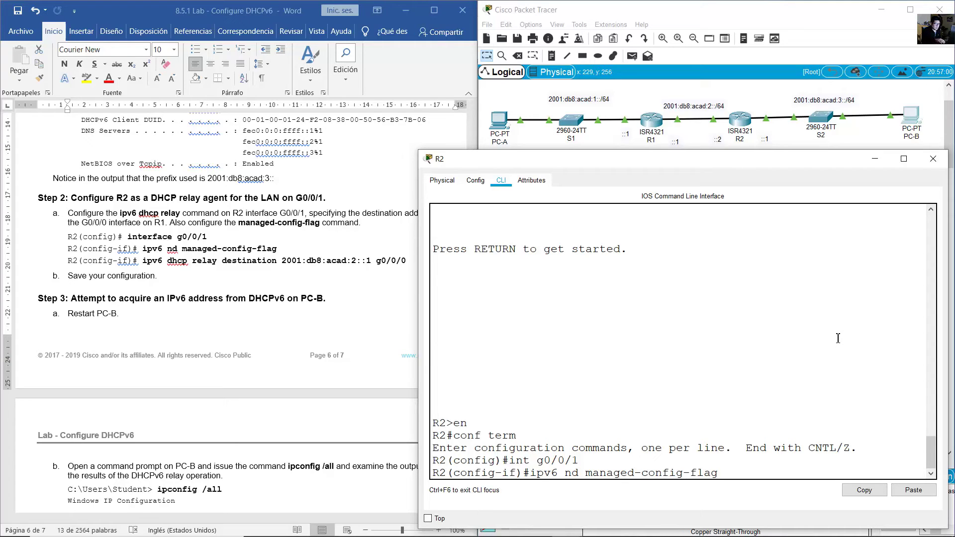
pyautogui.press('Return')
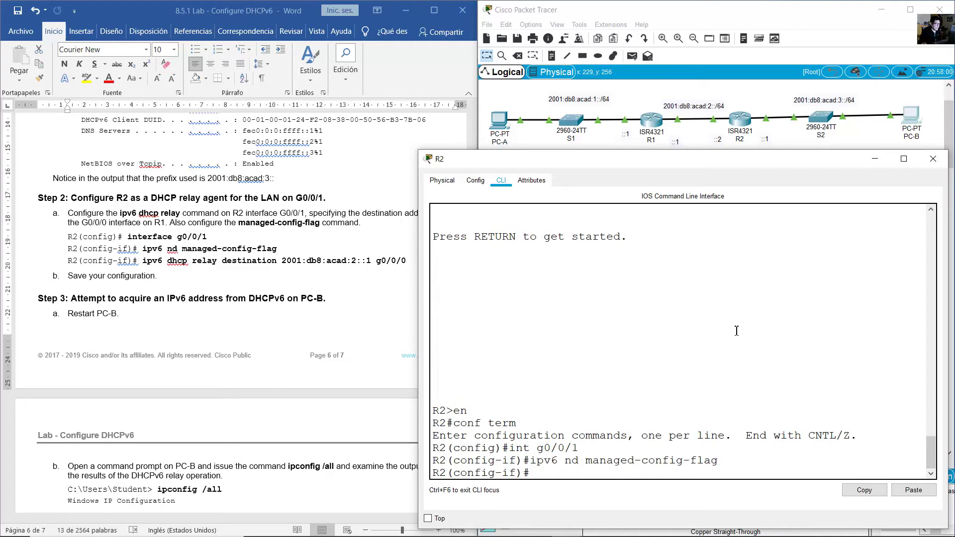
# - Begin the ipv6 dhcp relay destination command on R2's g0/0/1, following the lab document
pyautogui.click(180, 261)
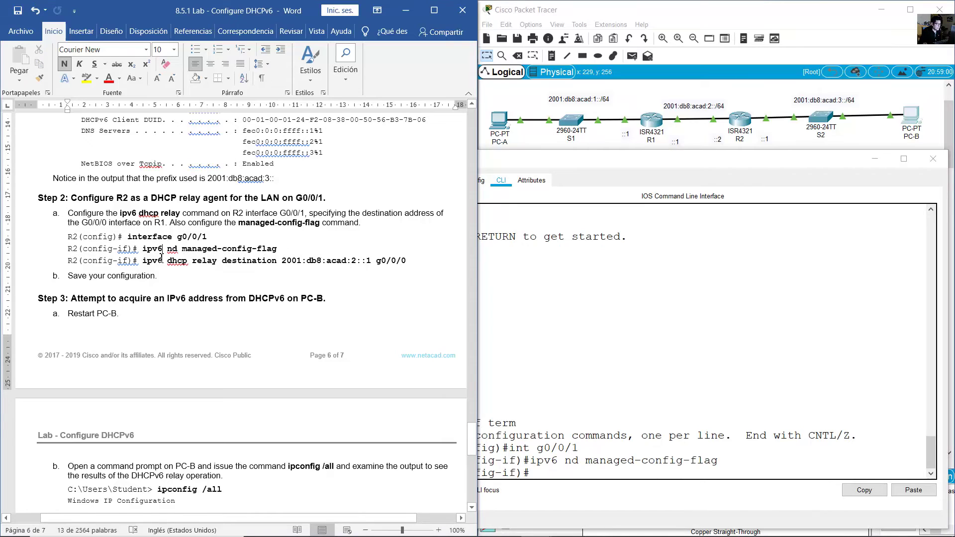
pyautogui.moveTo(143, 260); pyautogui.dragTo(299, 277)
pyautogui.click(647, 369)
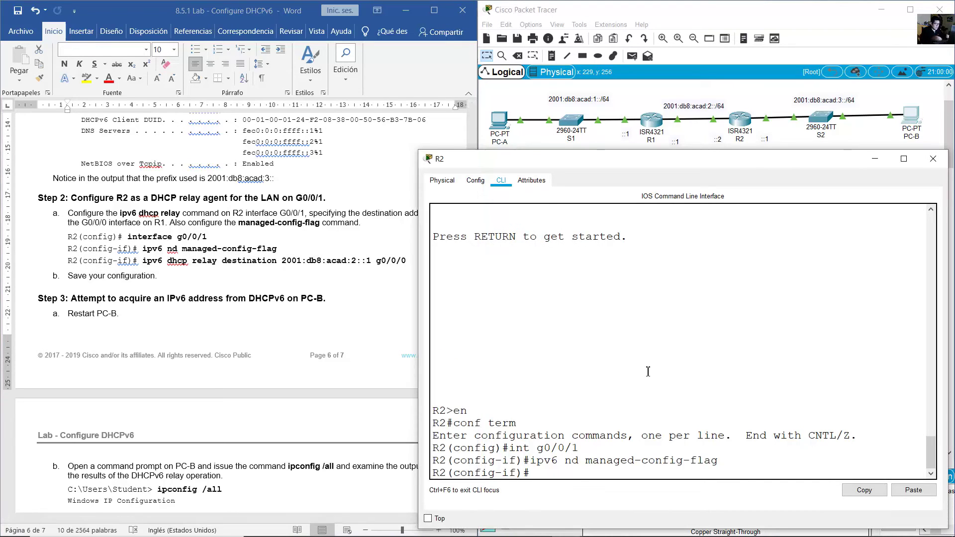
pyautogui.write('ipv6 dhcp relay')
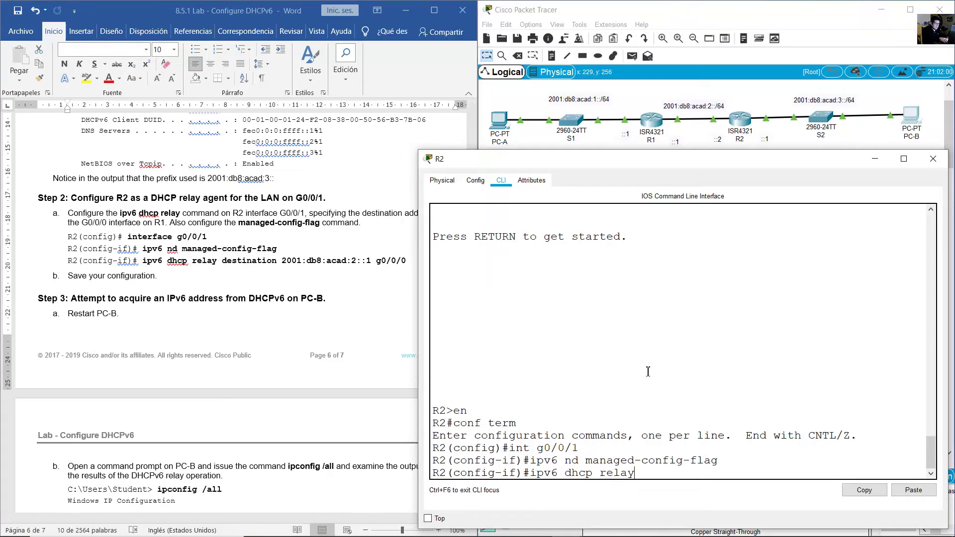
pyautogui.write(' destionation')
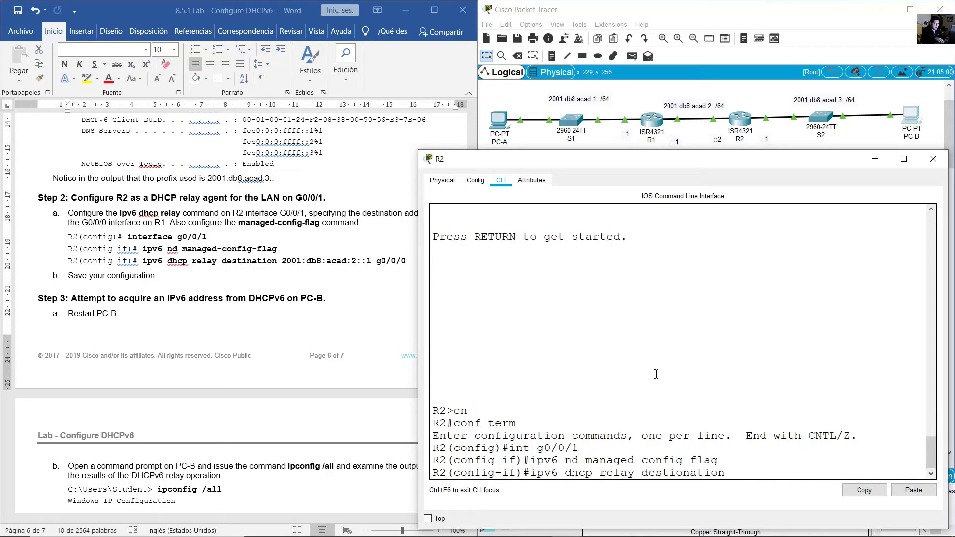
pyautogui.press('BackSpace')
# - Examine R1's G0/0/0 interface facing R2, its network prefix and its host address label in the topology
pyautogui.click(639, 95)
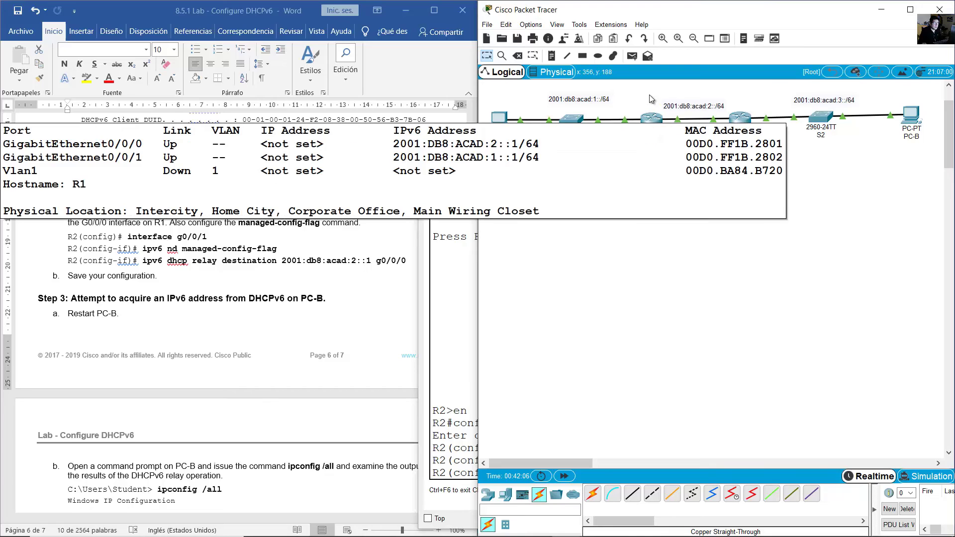
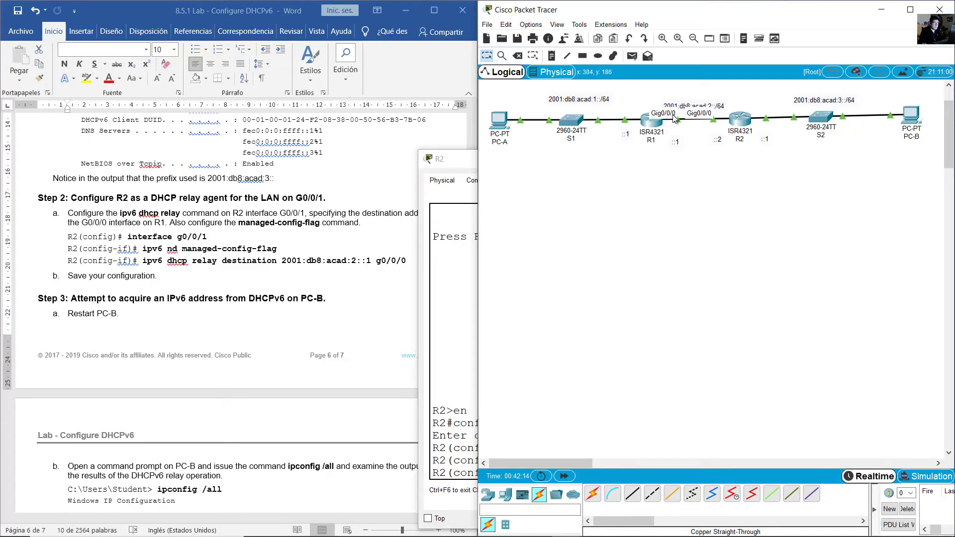
pyautogui.moveTo(637, 93); pyautogui.dragTo(660, 139)
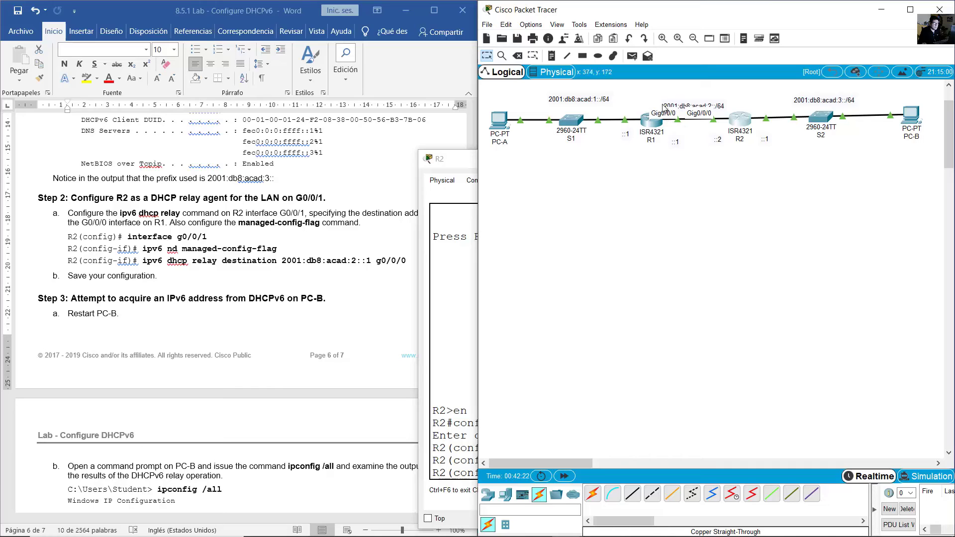
pyautogui.moveTo(652, 97); pyautogui.dragTo(659, 151)
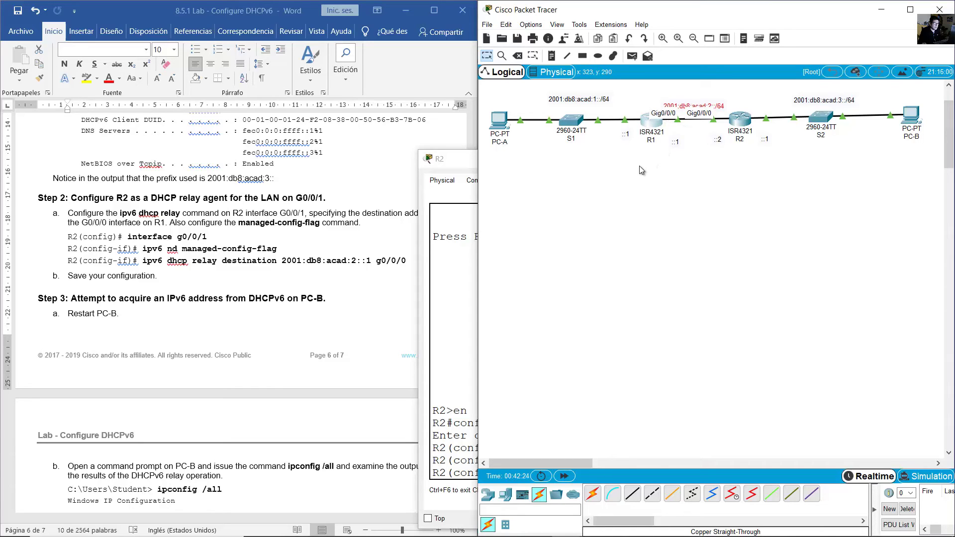
pyautogui.click(650, 105)
pyautogui.moveTo(650, 105); pyautogui.dragTo(657, 125)
pyautogui.click(677, 146)
pyautogui.moveTo(679, 148)
pyautogui.mouseDown()
pyautogui.moveTo(676, 158)
pyautogui.moveTo(676, 142)
pyautogui.mouseUp()
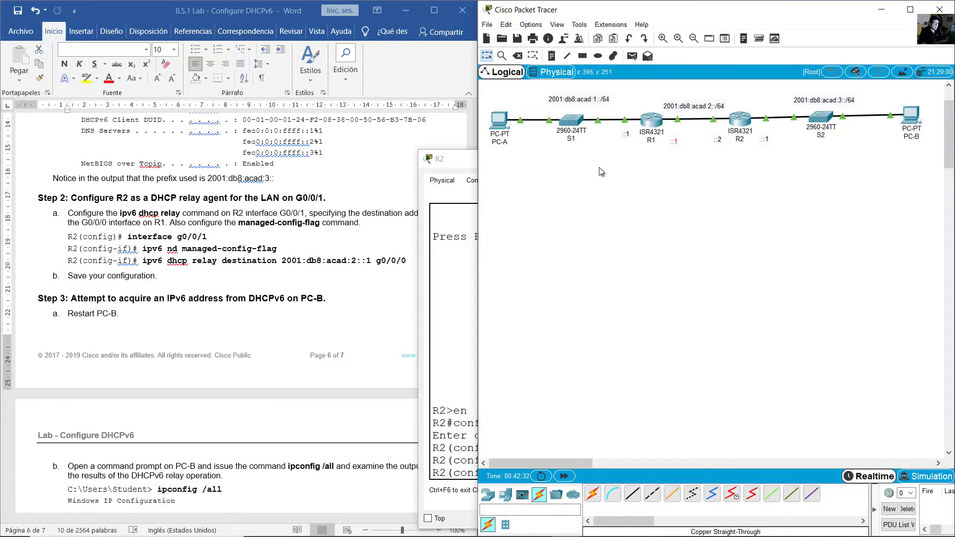
# - Add R1's address 2001:db8:acad:2::1 to the pending ipv6 dhcp relay destination command on R2, following the lab document
pyautogui.moveTo(405, 284); pyautogui.dragTo(143, 261)
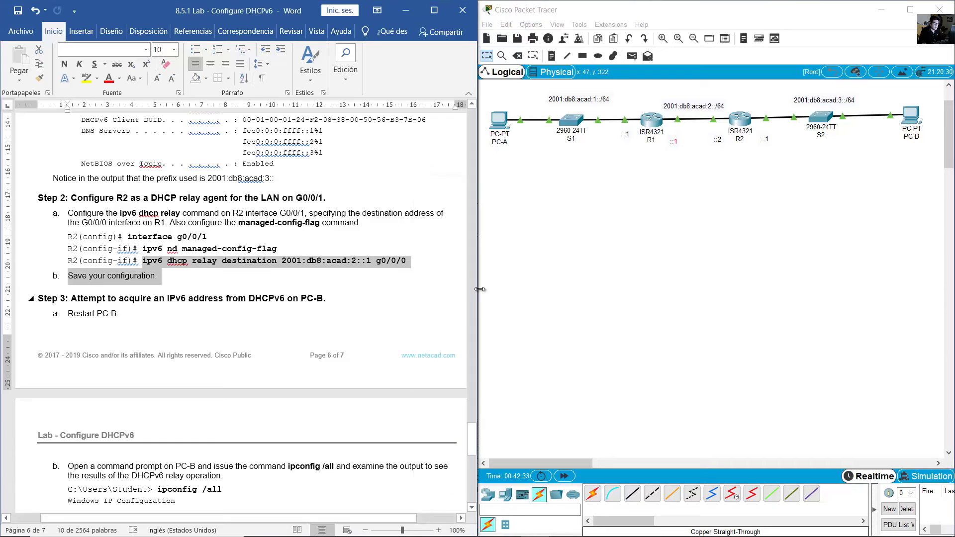
pyautogui.click(738, 118)
pyautogui.write('2001')
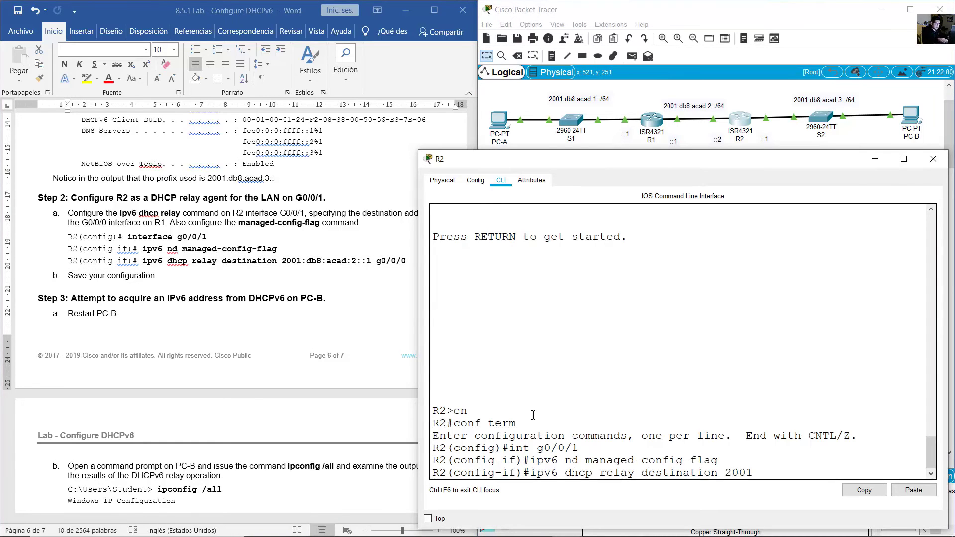
pyautogui.write(':db8:acad:2::1')
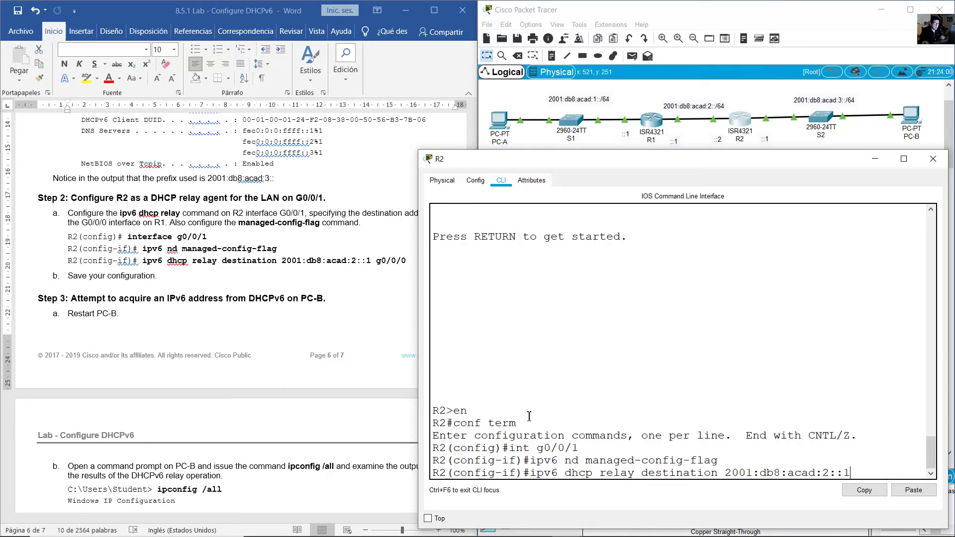
# - Move the 2001:db8:acad:2::/64 label slightly higher above the R1-R2 link and check the link's port names
pyautogui.click(698, 109)
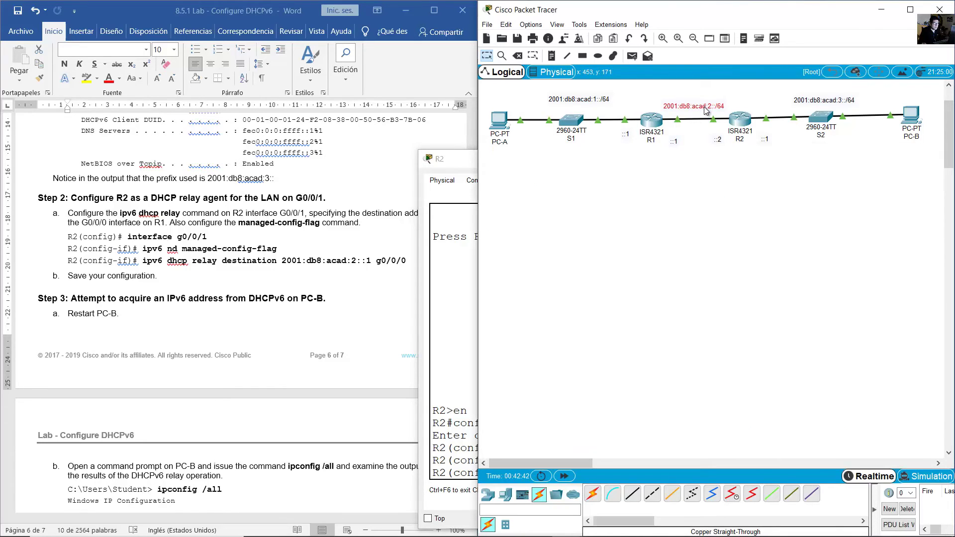
pyautogui.moveTo(705, 109); pyautogui.dragTo(706, 102)
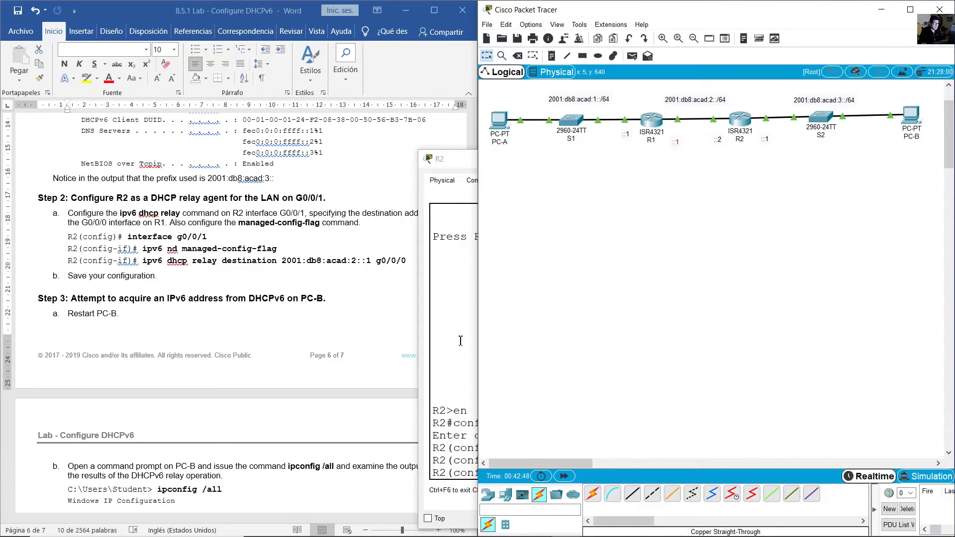
pyautogui.moveTo(741, 91); pyautogui.dragTo(742, 158)
pyautogui.click(727, 183)
pyautogui.moveTo(713, 119)
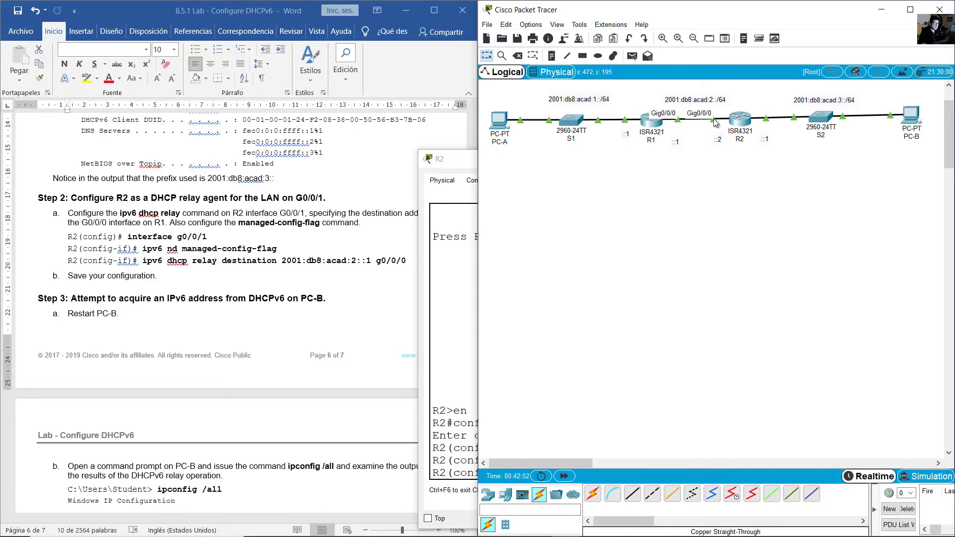
# - Try to apply the ipv6 dhcp relay destination 2001:db8:acad:2::1 command with outgoing interface g0/0/0 on R2
pyautogui.click(466, 382)
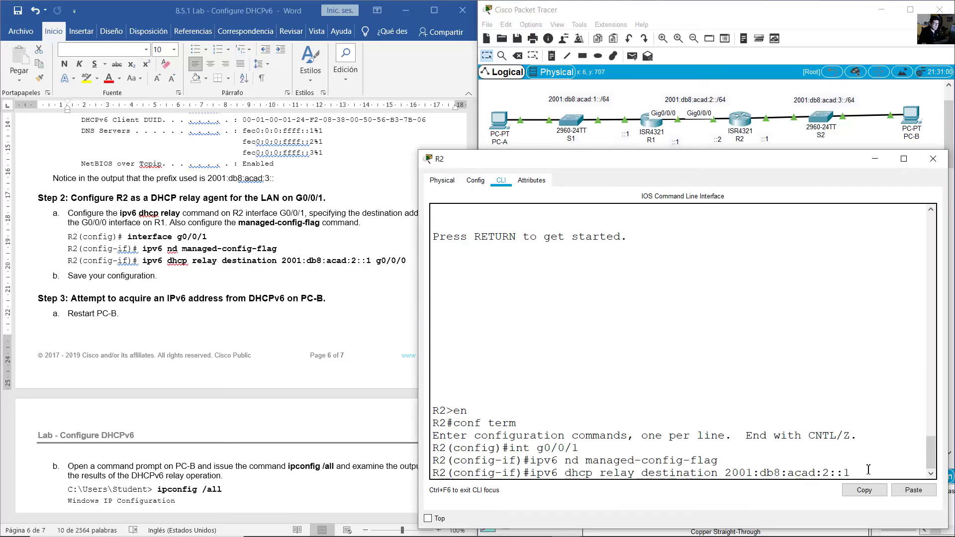
pyautogui.write('g0/0/0')
pyautogui.press('Return')
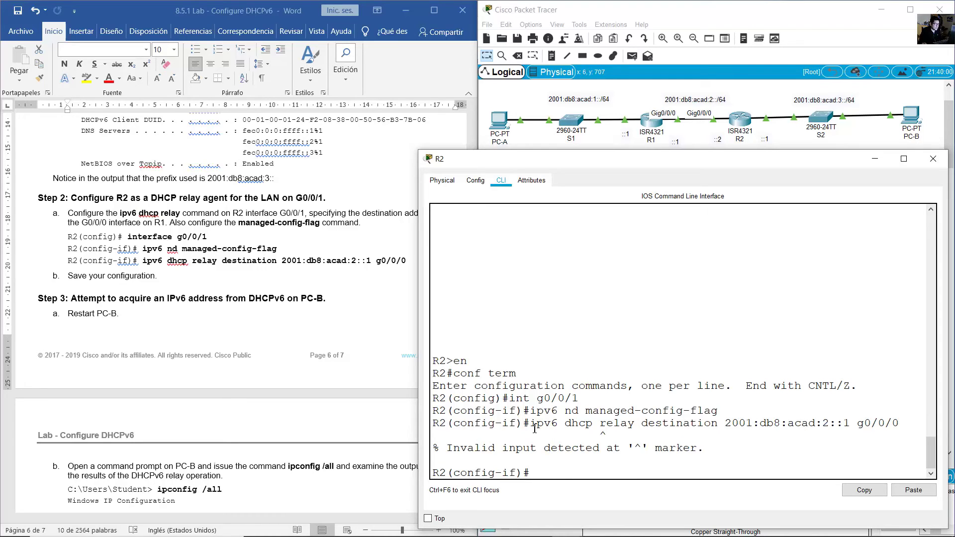
pyautogui.moveTo(535, 427); pyautogui.dragTo(899, 422)
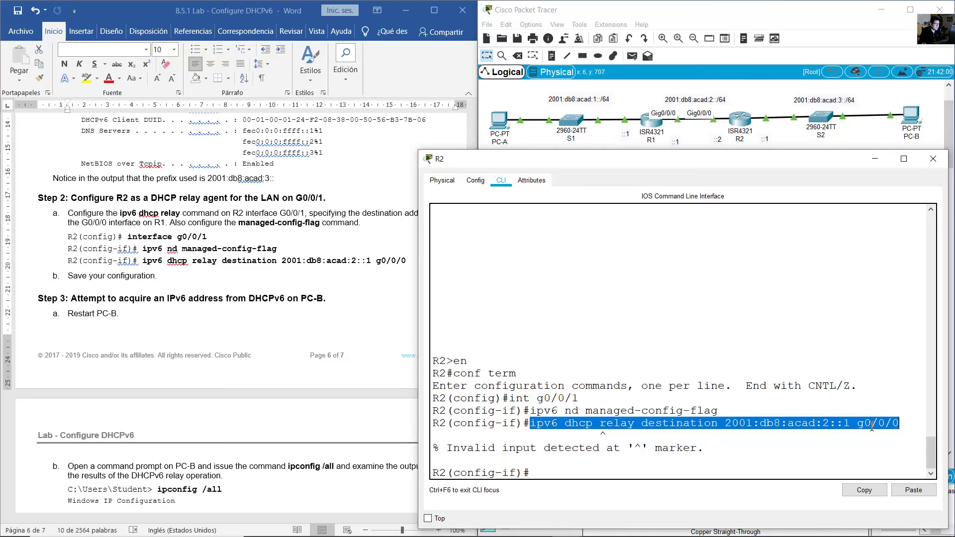
# - List the available ipv6 dhcp options for R2's g0/0/1 interface and review them
pyautogui.click(691, 362)
pyautogui.write('ipv')
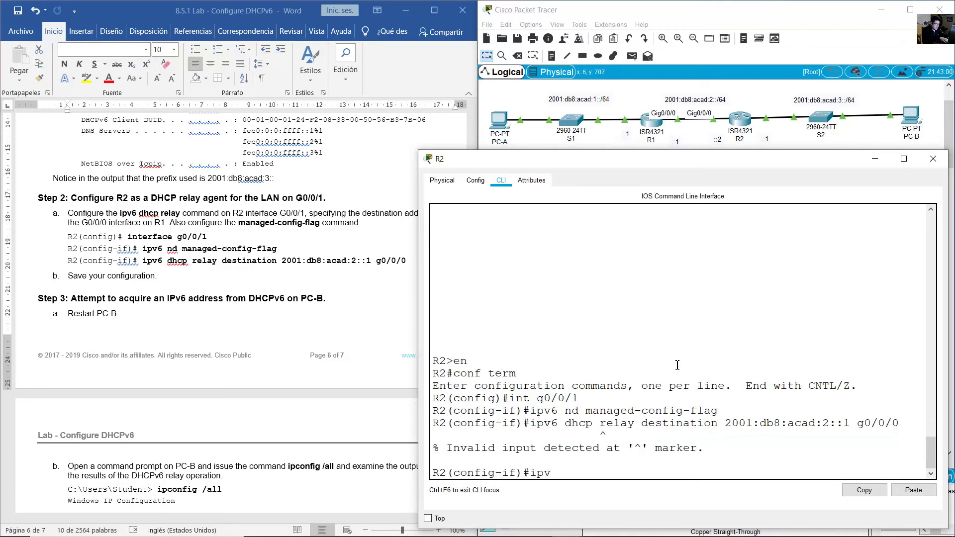
pyautogui.write('6 dhcp ?')
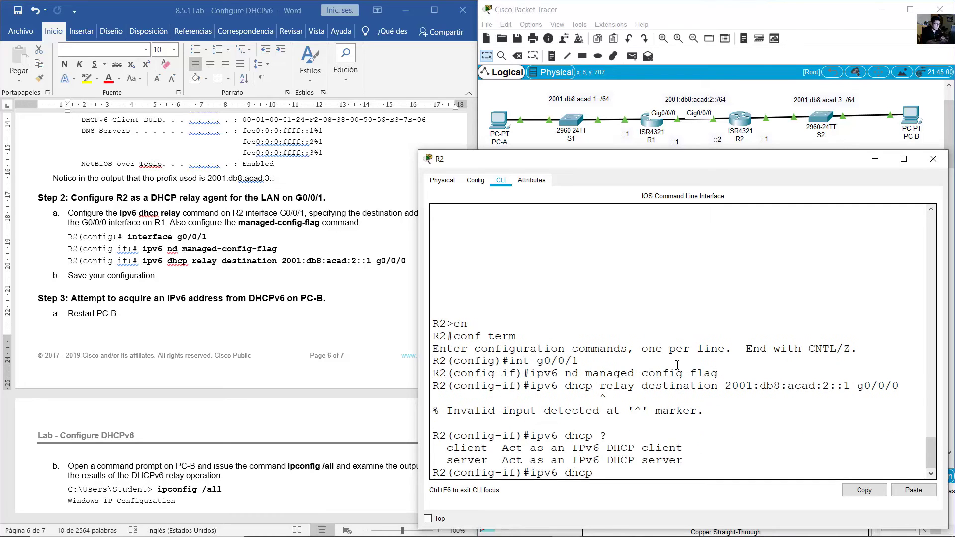
pyautogui.moveTo(450, 449); pyautogui.dragTo(738, 468)
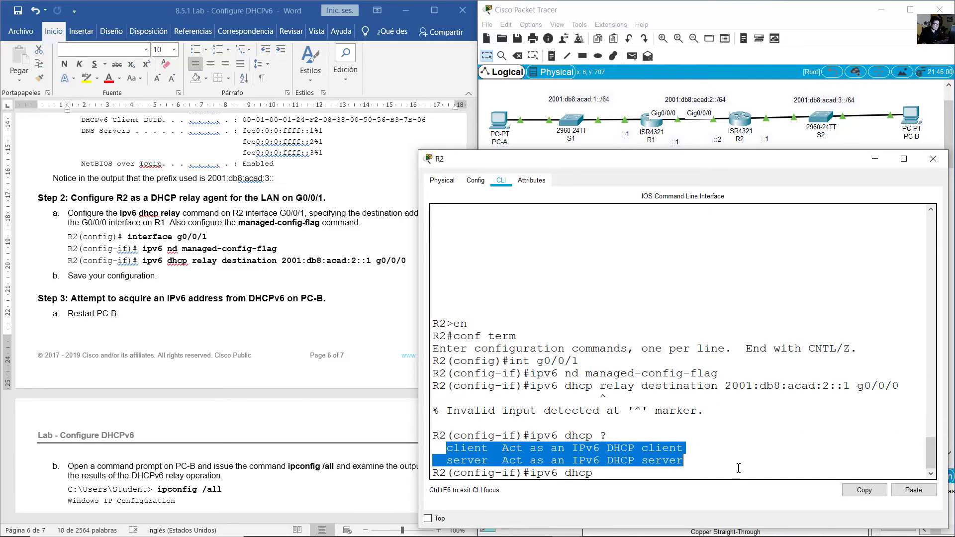
pyautogui.click(647, 476)
# - Review the Part 4 commands in the lab document for creating the stateful DHCPv6 pool
pyautogui.scroll(15, 246, 320)
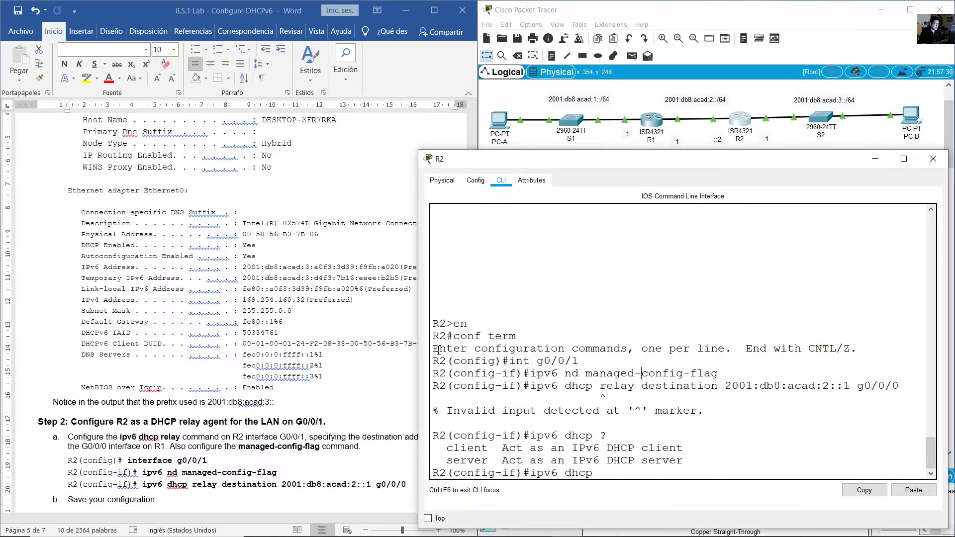
pyautogui.scroll(8, 246, 320)
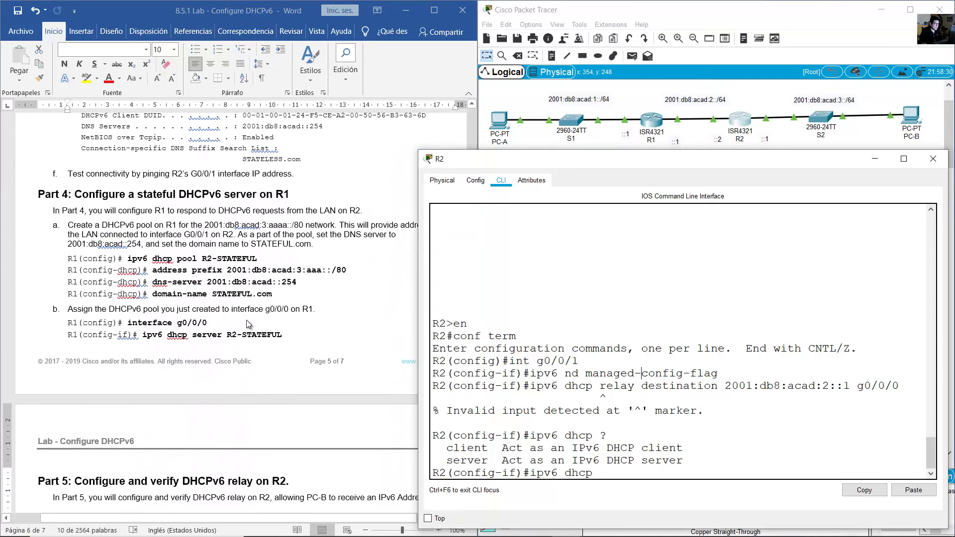
pyautogui.click(246, 321)
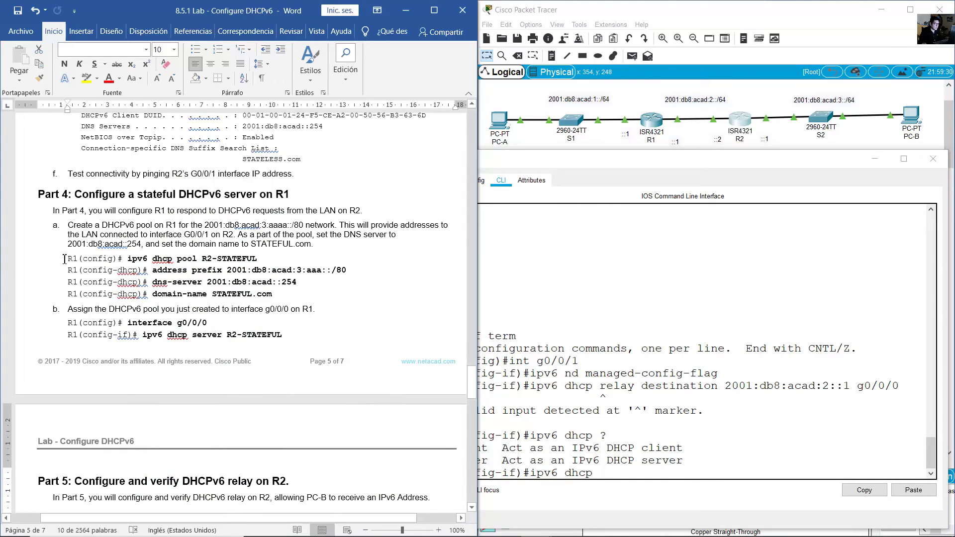
pyautogui.moveTo(64, 259); pyautogui.dragTo(305, 298)
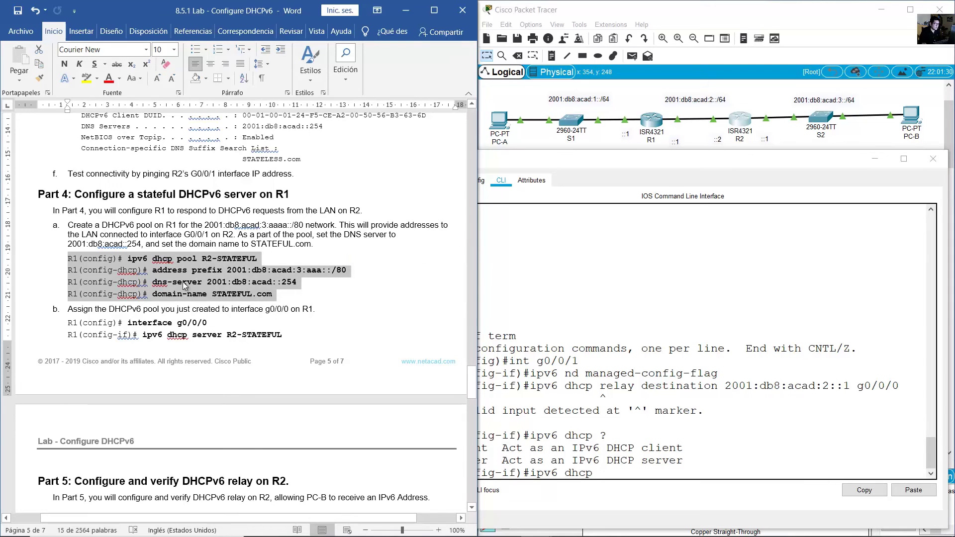
pyautogui.click(749, 89)
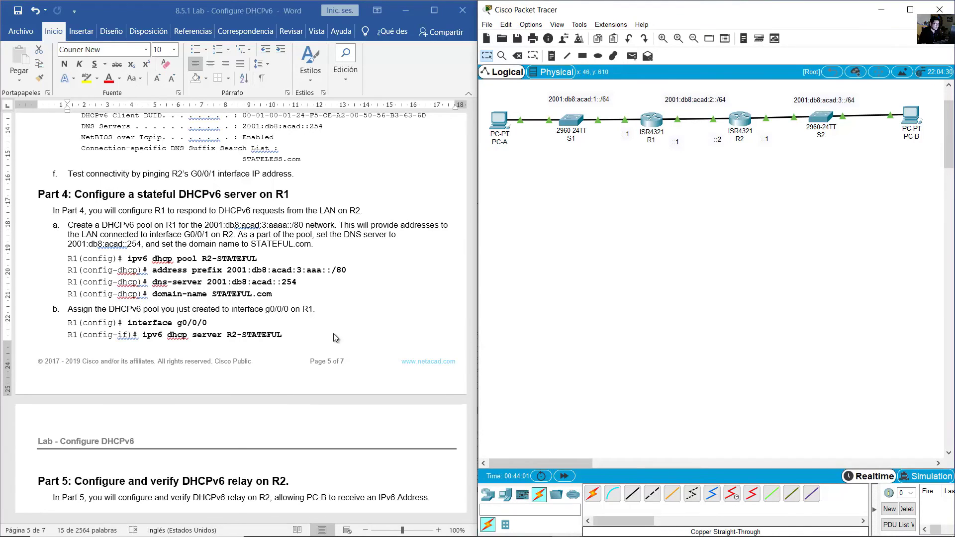
pyautogui.hotkey('alt', 'Tab')
pyautogui.moveTo(68, 258); pyautogui.dragTo(302, 312)
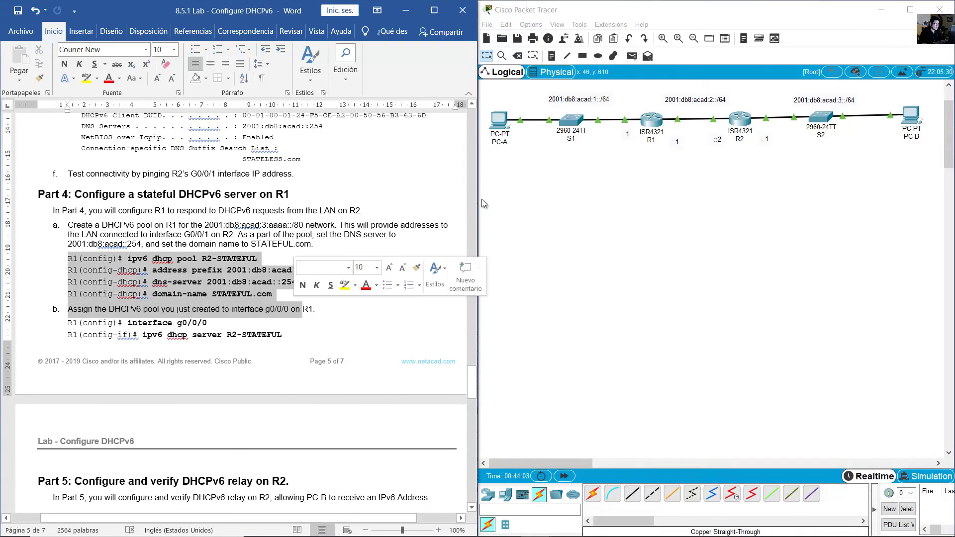
# - Exit interface configuration on R2 and create an IPv6 DHCP pool named R2-STATEFUL
pyautogui.click(758, 119)
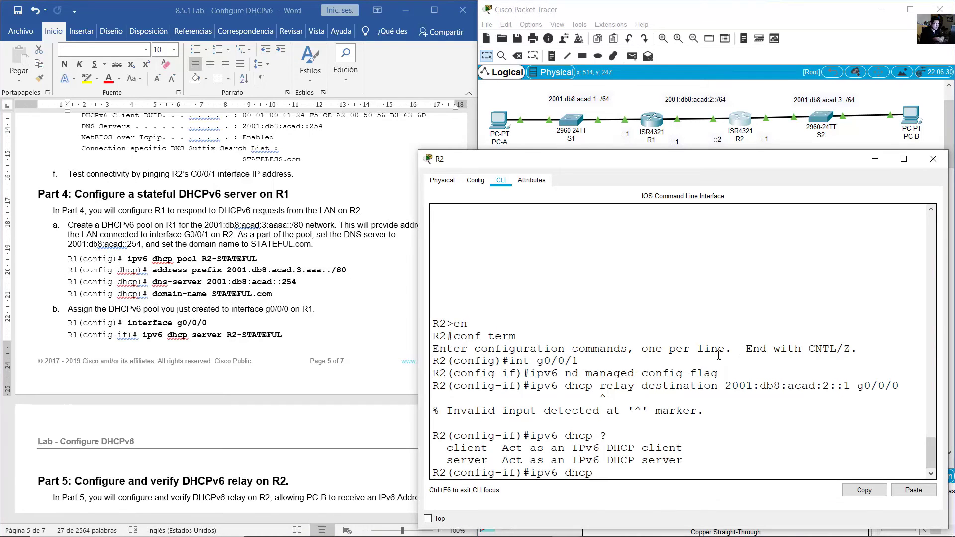
pyautogui.write('exit')
pyautogui.press('Return')
pyautogui.write('ipv')
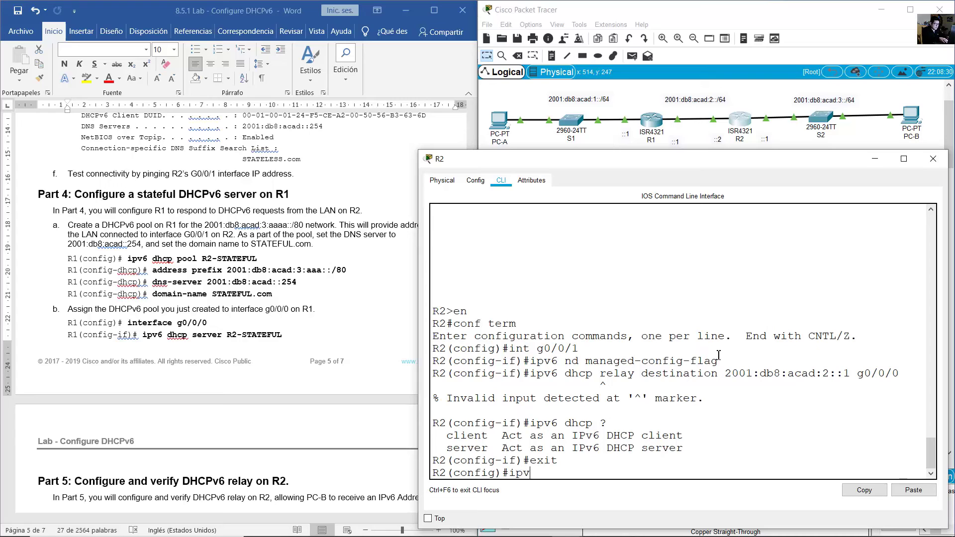
pyautogui.write('6 dhcp pool R2-')
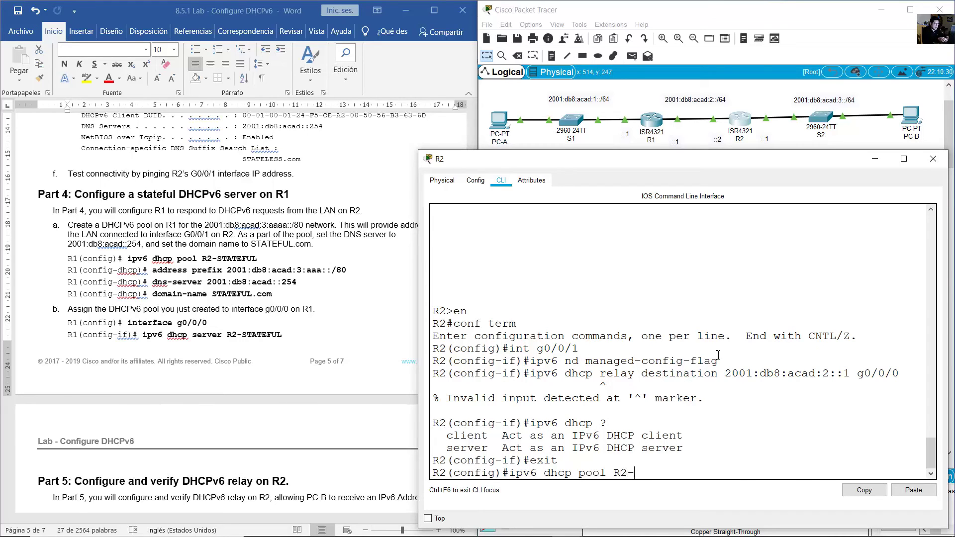
pyautogui.write('STATEFUL')
pyautogui.press('Return')
# - Set the R2-STATEFUL pool's address prefix to 2001:db8:acad:3:aaa::/80 on R2
pyautogui.write('ad')
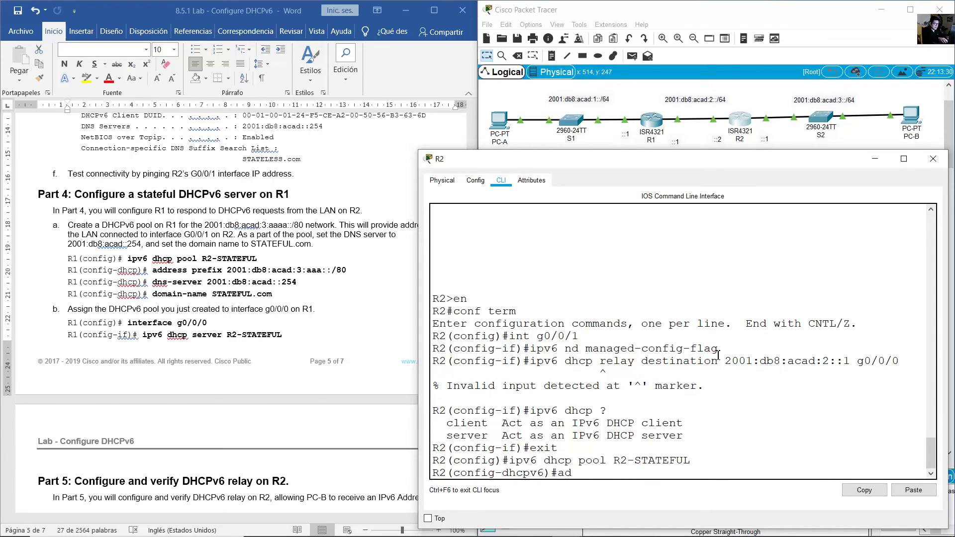
pyautogui.write('dress prefix 2001:db8:acad:3:')
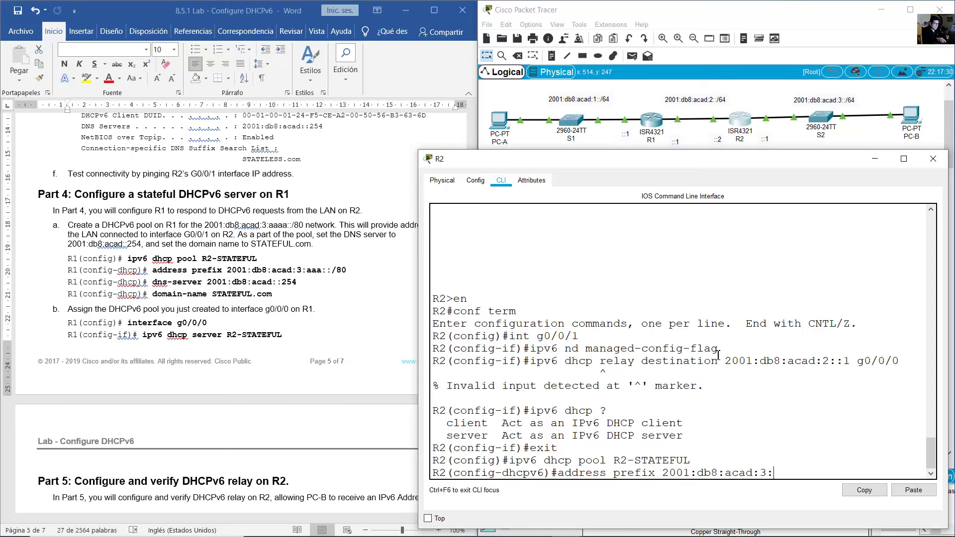
pyautogui.write('aaa::/80')
pyautogui.press('Return')
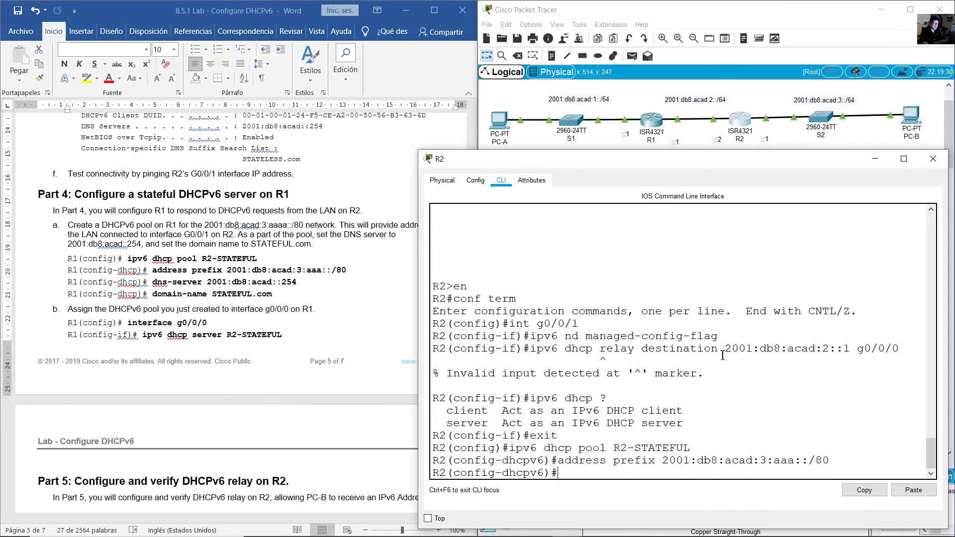
pyautogui.moveTo(644, 460); pyautogui.dragTo(559, 461)
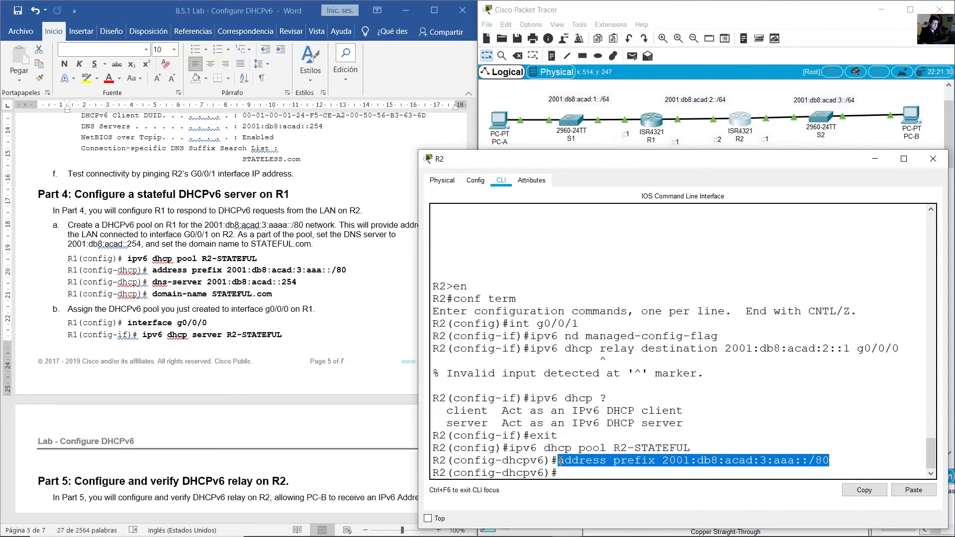
pyautogui.click(755, 460)
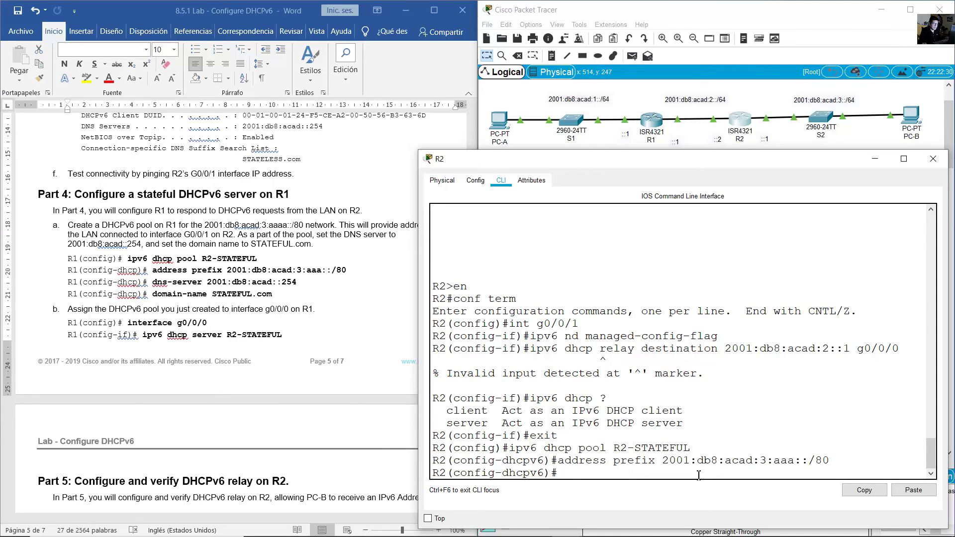
# - Set the pool's DNS server to 2001:db8:acad::254 and domain name to STATEFUL.com, and exit pool configuration
pyautogui.write('dns-server 2001:db8')
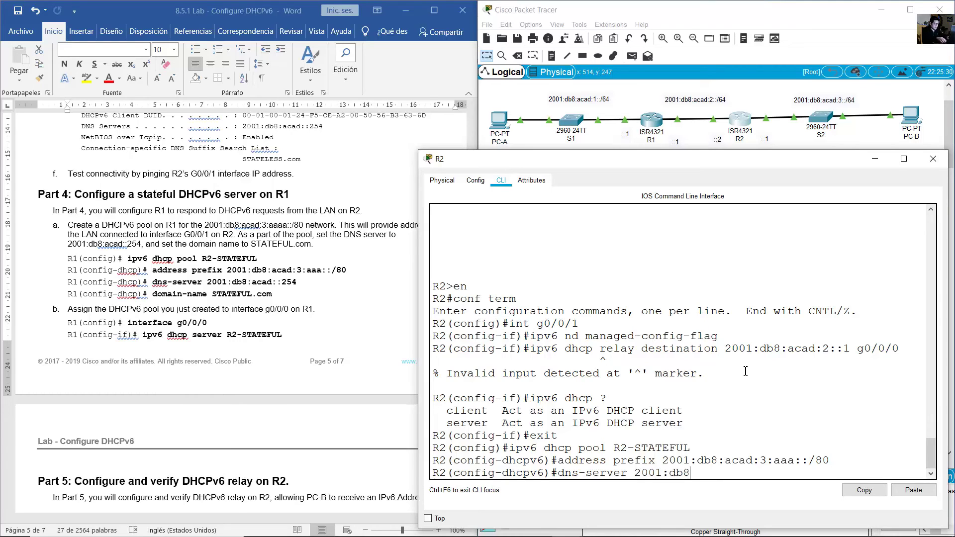
pyautogui.write(':acad::254')
pyautogui.press('Return')
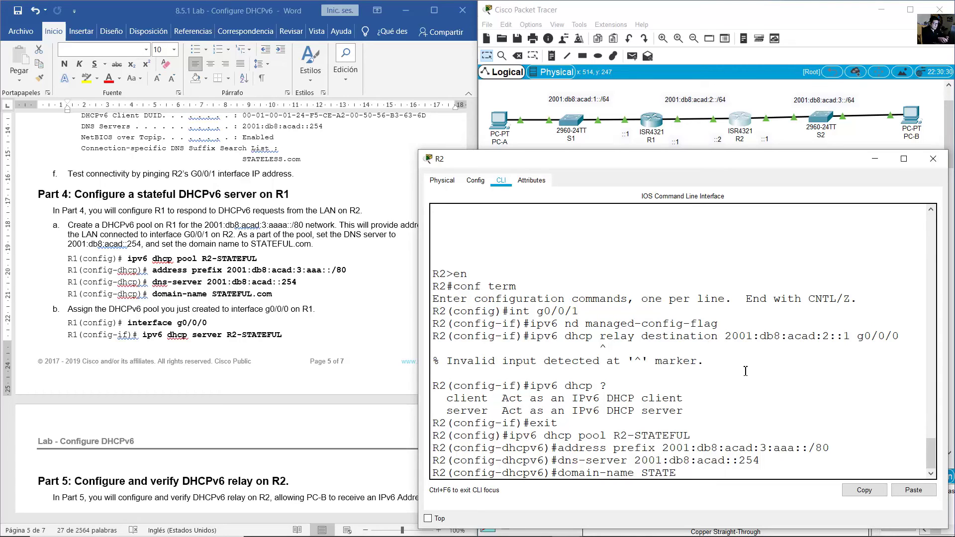
pyautogui.write('.com')
pyautogui.press('Return')
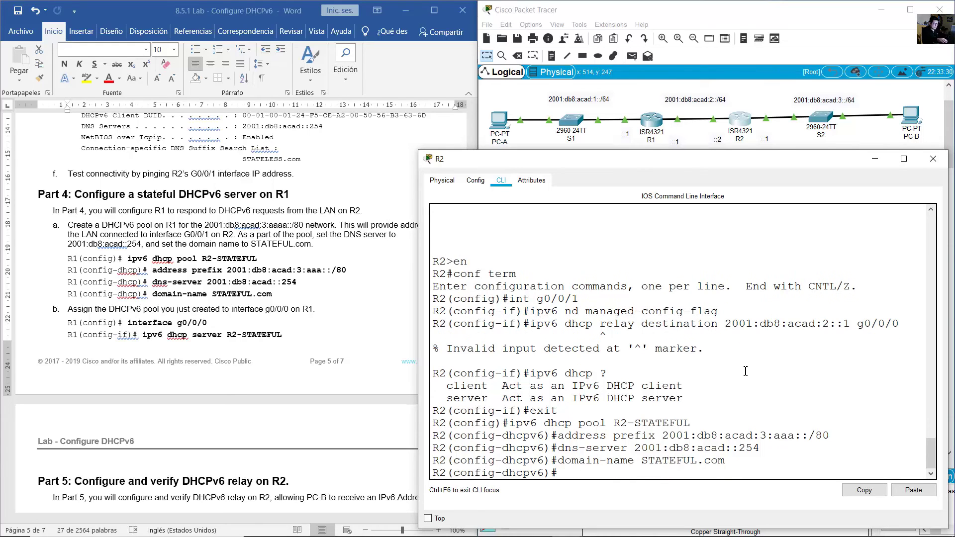
pyautogui.write('exit')
pyautogui.press('Return')
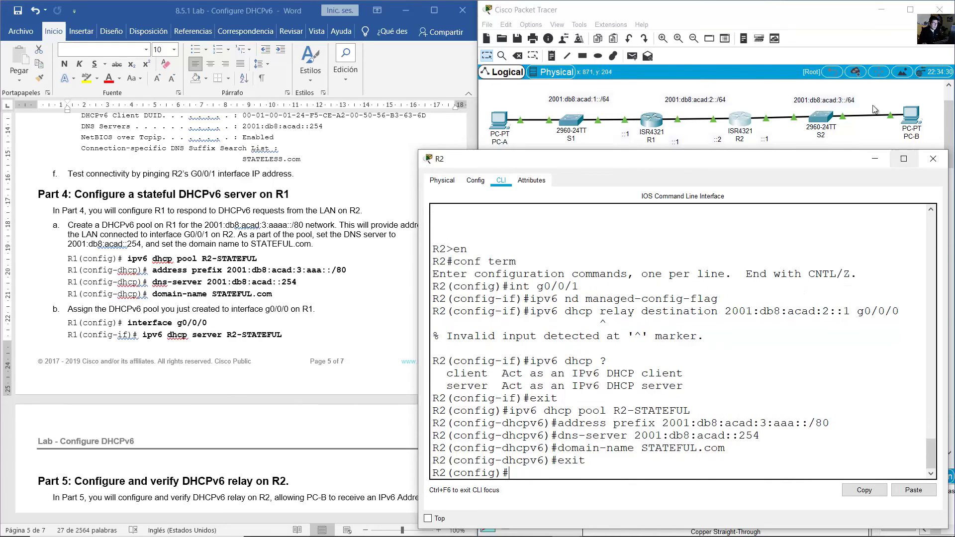
# - Check R2's port facing S2 and review the lab's commands for assigning the pool and configuring the relay
pyautogui.click(786, 93)
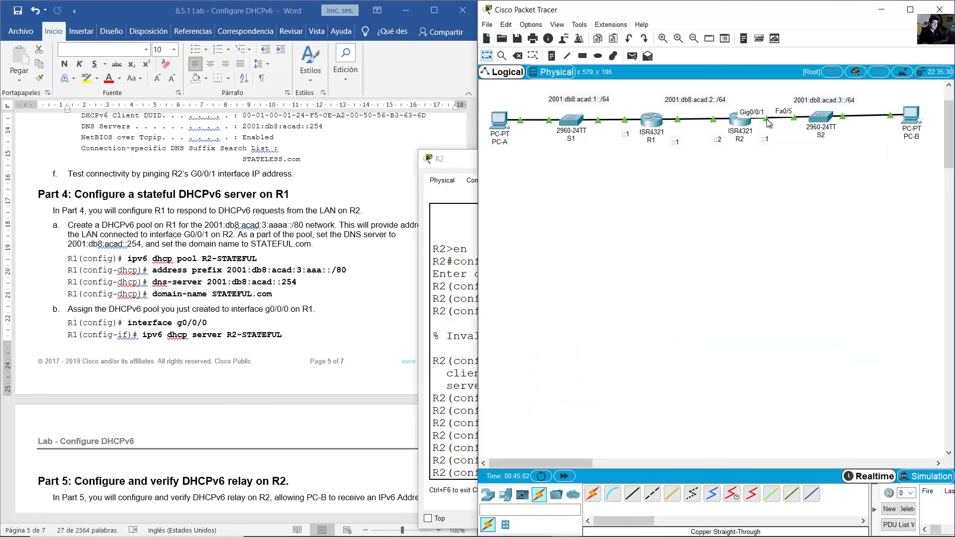
pyautogui.click(222, 312)
pyautogui.scroll(-5, 232, 311)
pyautogui.scroll(-8, 232, 311)
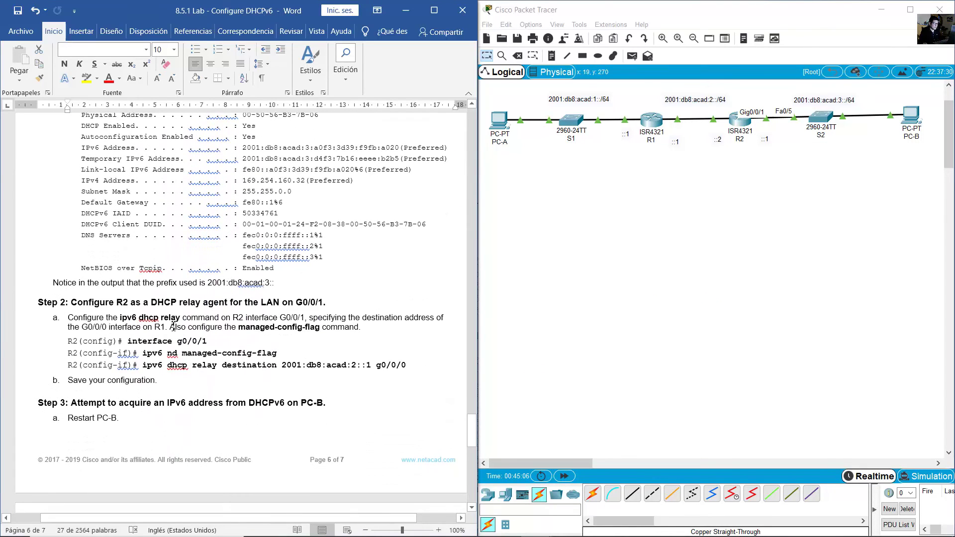
pyautogui.scroll(10, 172, 327)
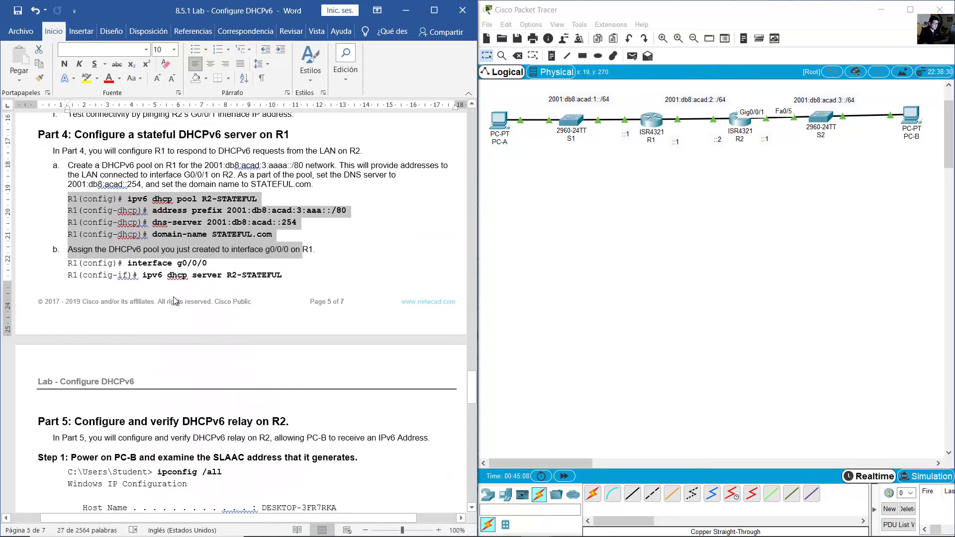
pyautogui.click(173, 296)
pyautogui.moveTo(143, 275); pyautogui.dragTo(293, 277)
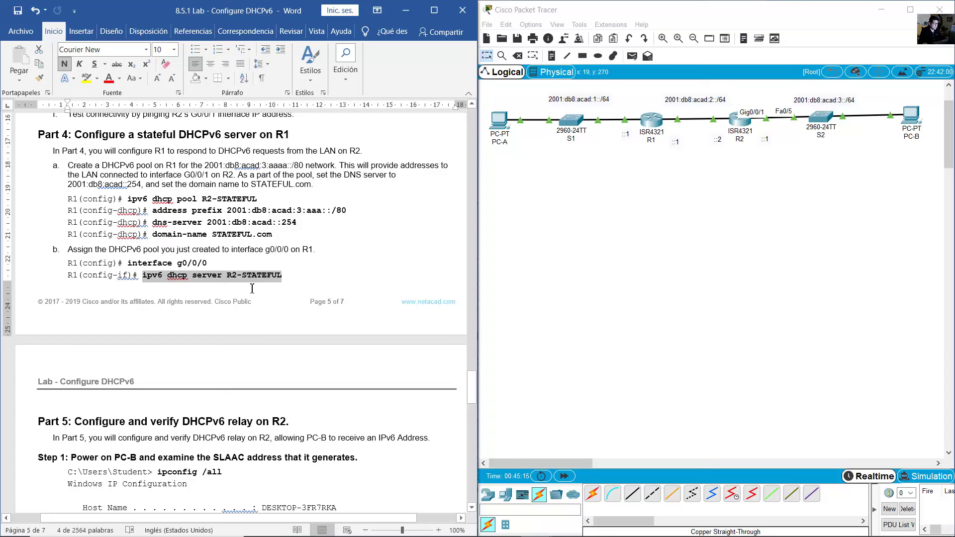
pyautogui.scroll(-15, 250, 285)
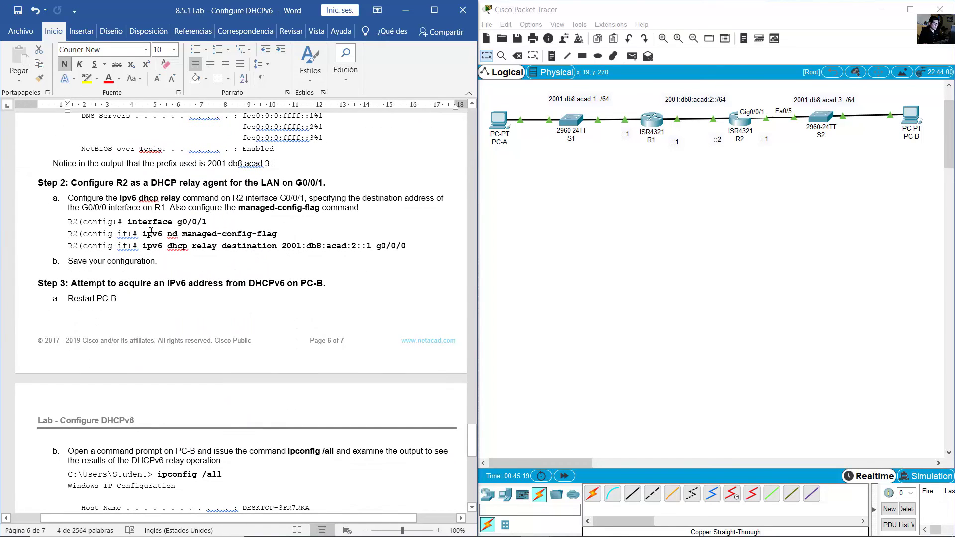
# - Return to R2's command line and enter configuration of the g0/0/1 interface, which faces the PC-B network
pyautogui.moveTo(148, 233); pyautogui.dragTo(291, 235)
pyautogui.click(773, 226)
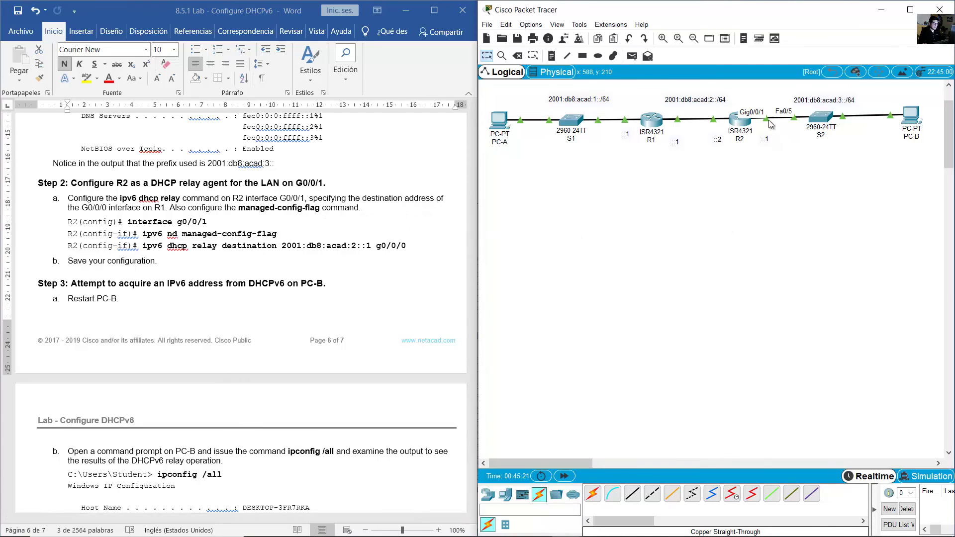
pyautogui.click(740, 121)
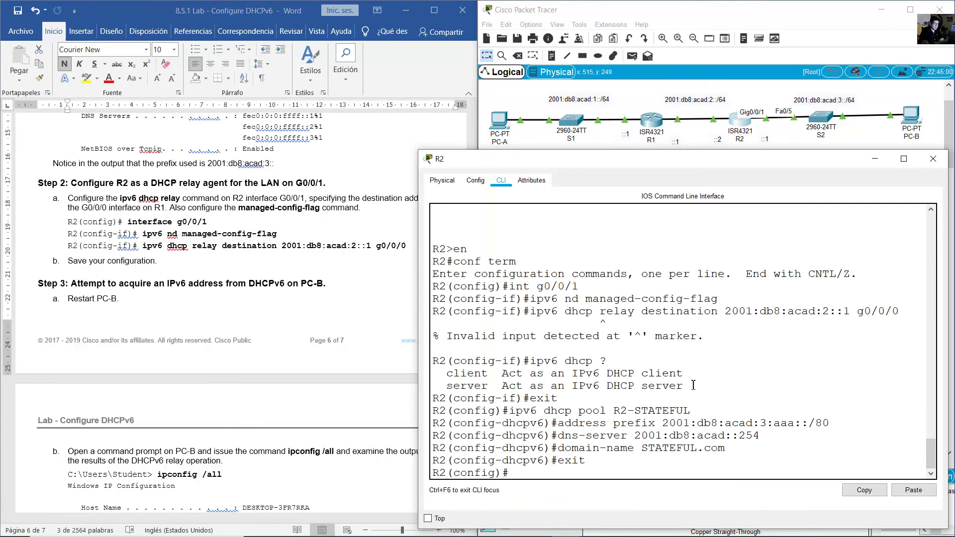
pyautogui.click(693, 384)
pyautogui.click(793, 144)
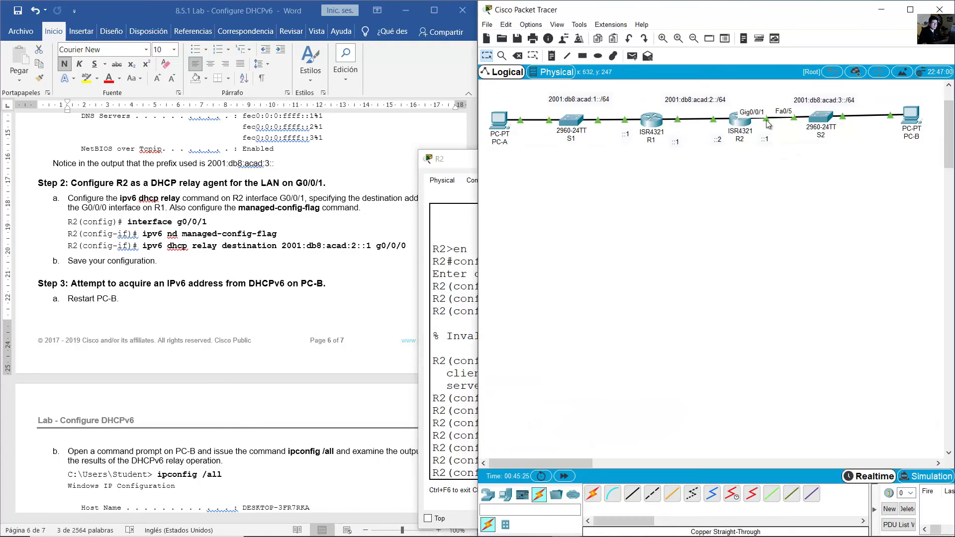
pyautogui.moveTo(763, 101); pyautogui.dragTo(925, 163)
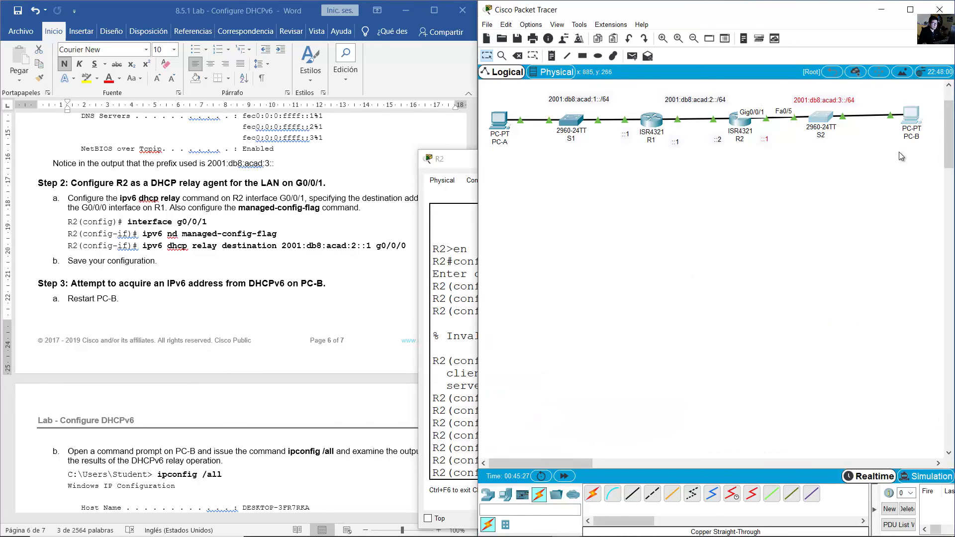
pyautogui.click(740, 119)
pyautogui.write('int g')
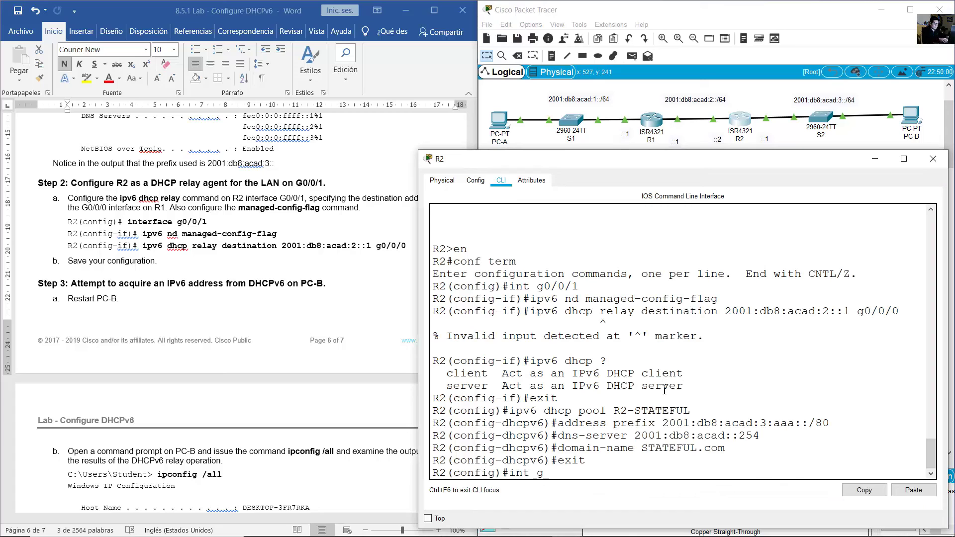
pyautogui.write('0/0/1')
pyautogui.press('Return')
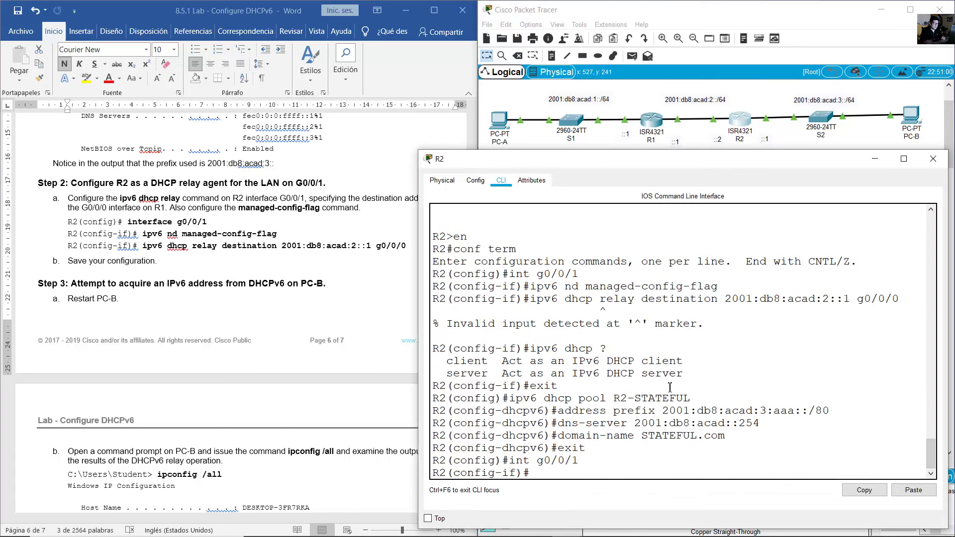
# - Enable the IPv6 ND managed-config-flag on R2's g0/0/1 interface, following the lab document
pyautogui.moveTo(282, 234); pyautogui.dragTo(143, 234)
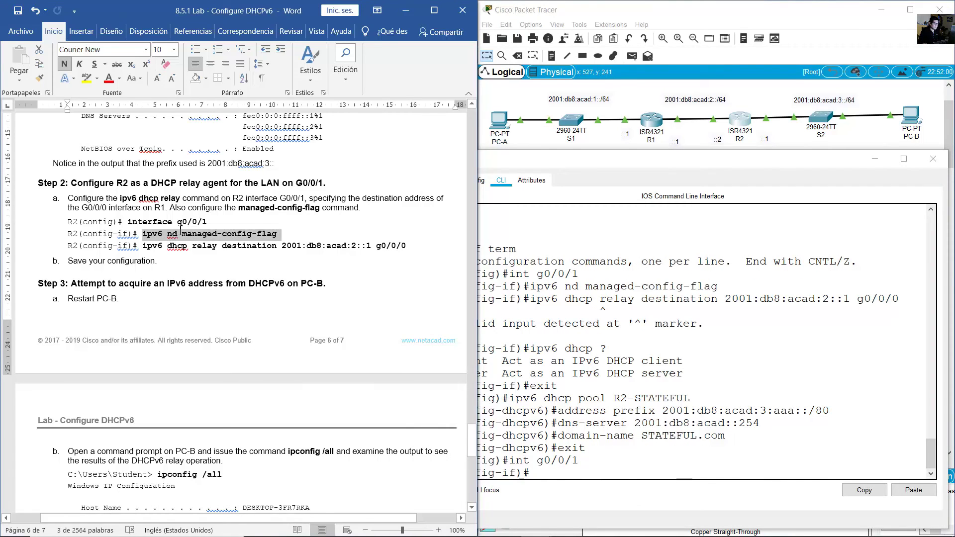
pyautogui.click(723, 357)
pyautogui.write('ipv6')
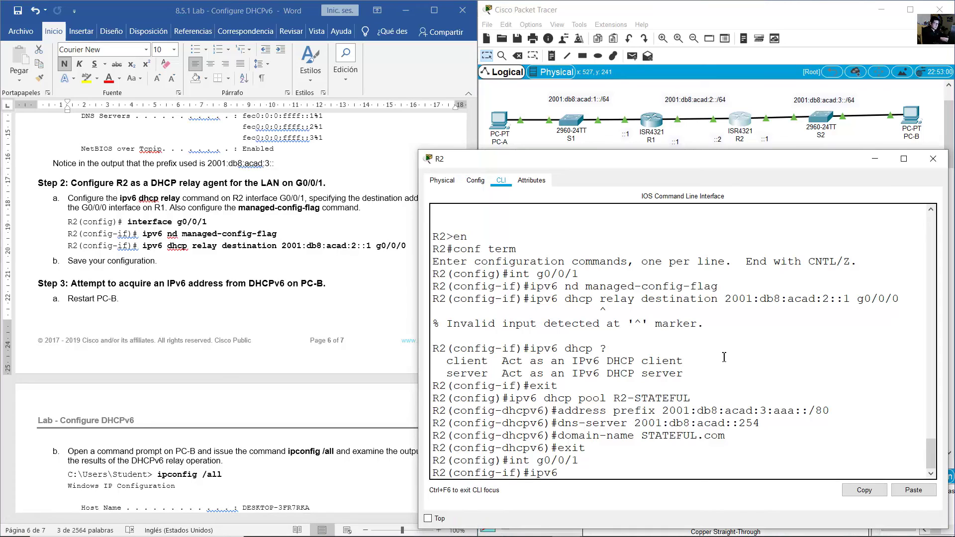
pyautogui.write(' nd managed-config-')
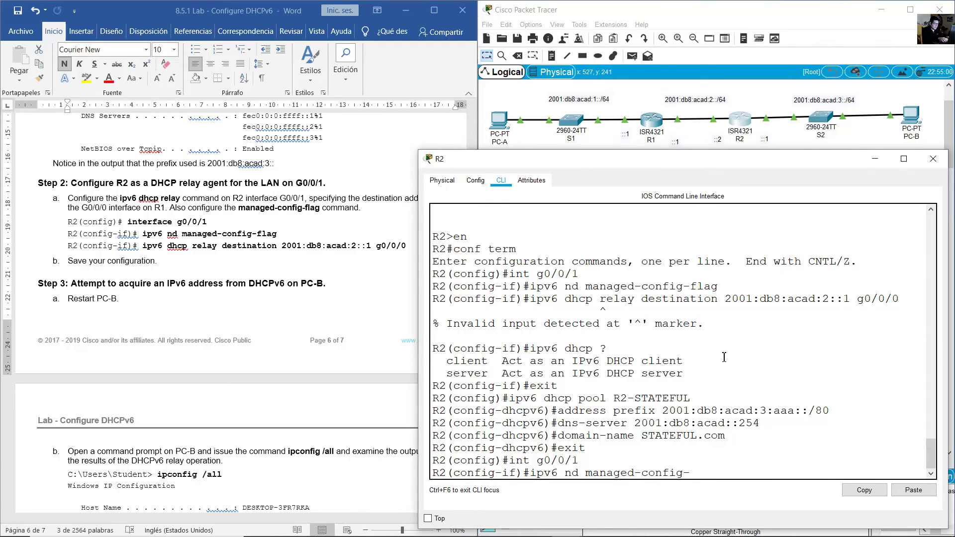
pyautogui.write('flag')
pyautogui.press('Return')
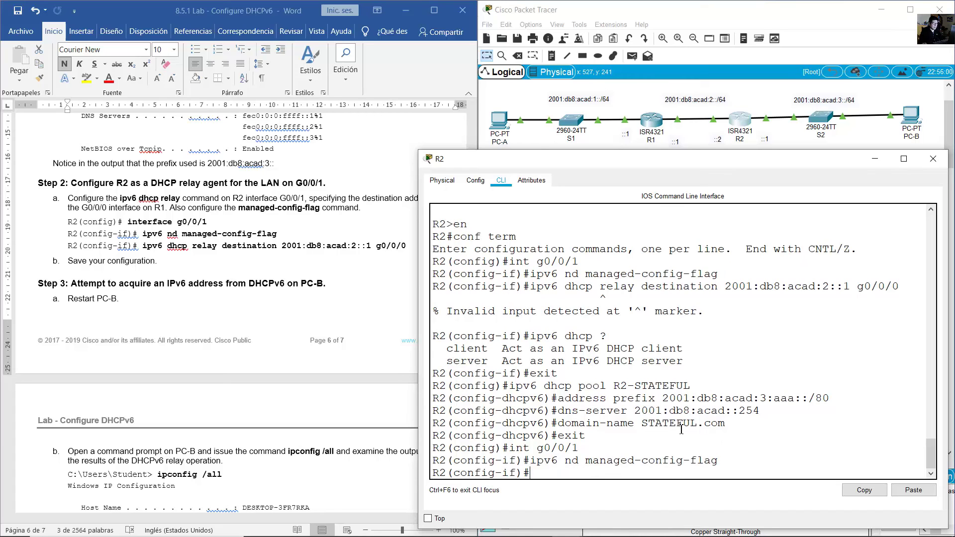
pyautogui.moveTo(586, 461); pyautogui.dragTo(730, 460)
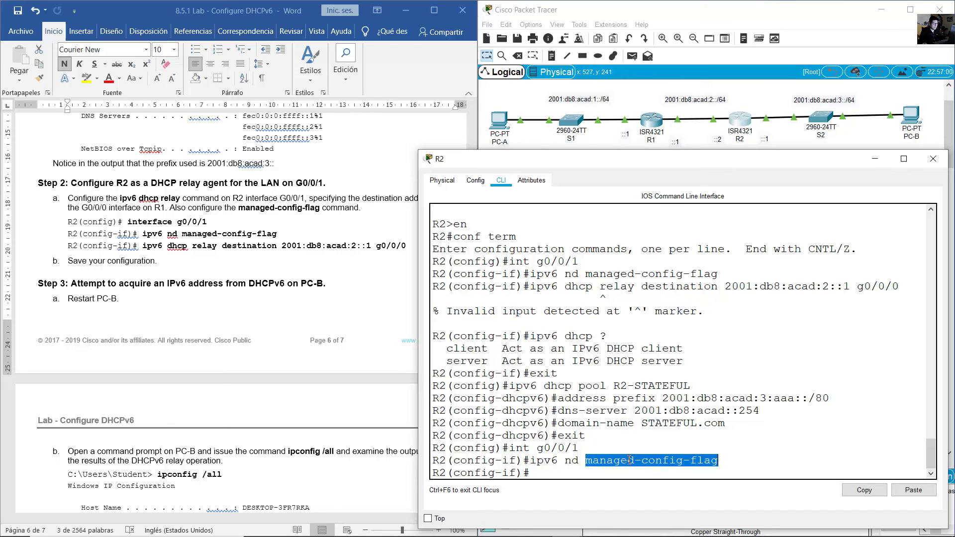
# - Look up the pool assignment command in Part 4 of the lab and assign the R2-STATEFUL DHCPv6 server pool to R2's g0/0/1
pyautogui.click(315, 222)
pyautogui.scroll(12, 271, 314)
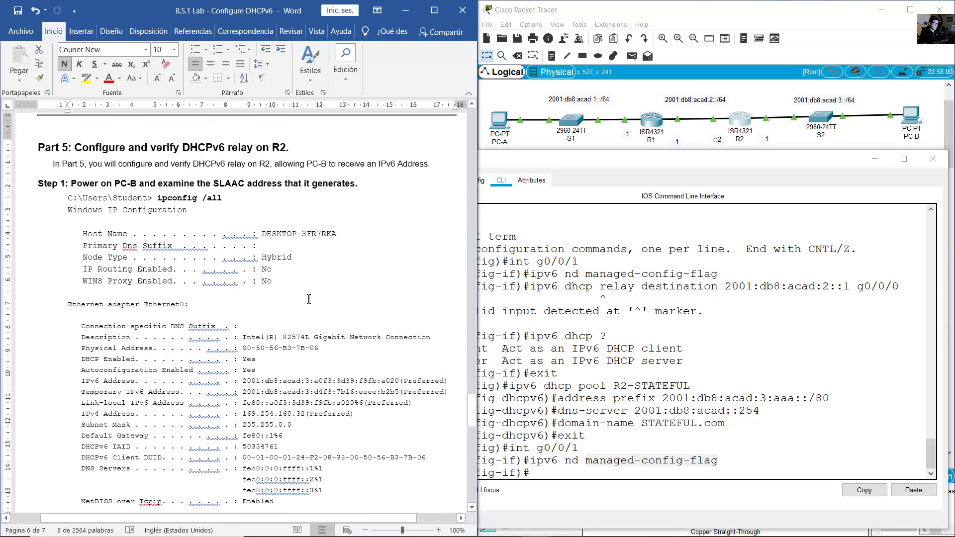
pyautogui.scroll(5, 271, 314)
pyautogui.click(225, 286)
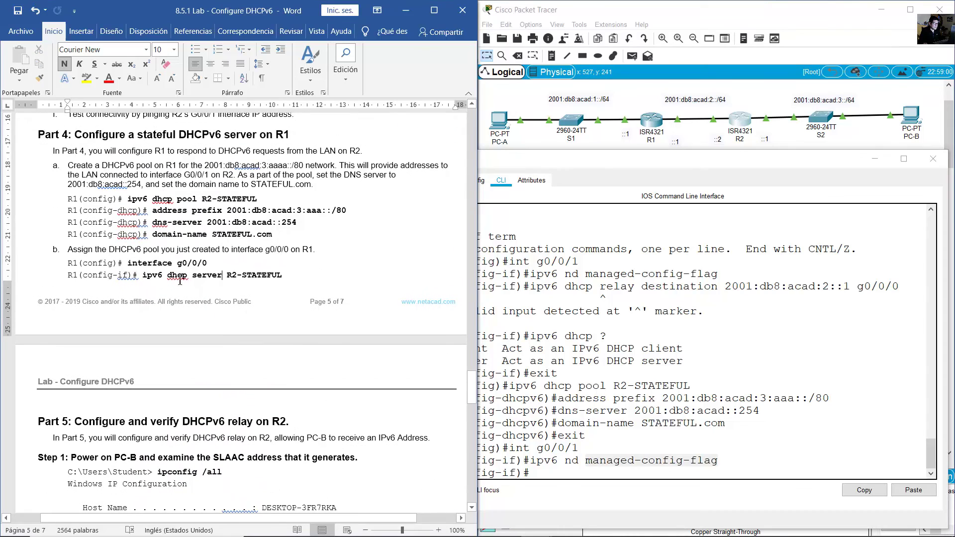
pyautogui.moveTo(67, 262); pyautogui.dragTo(281, 275)
pyautogui.click(602, 386)
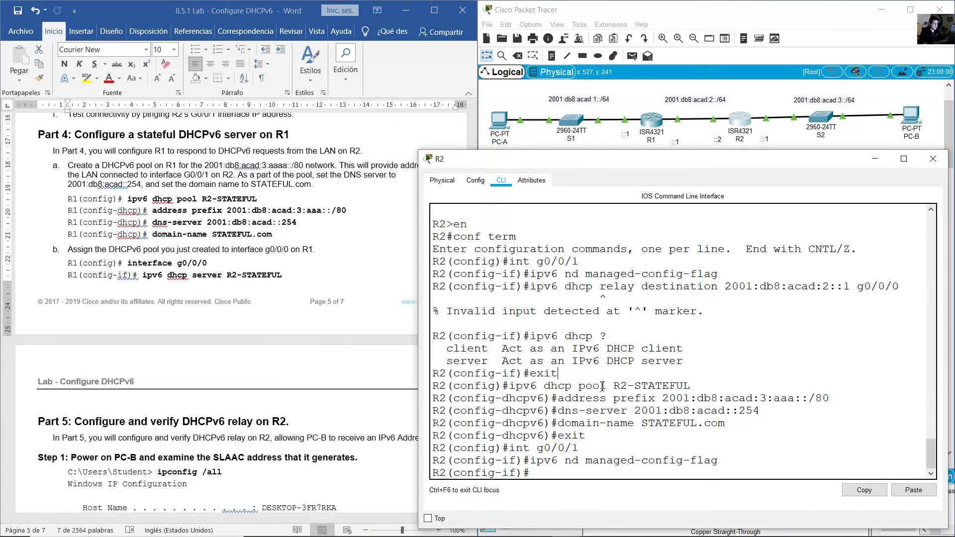
pyautogui.moveTo(615, 388); pyautogui.dragTo(712, 386)
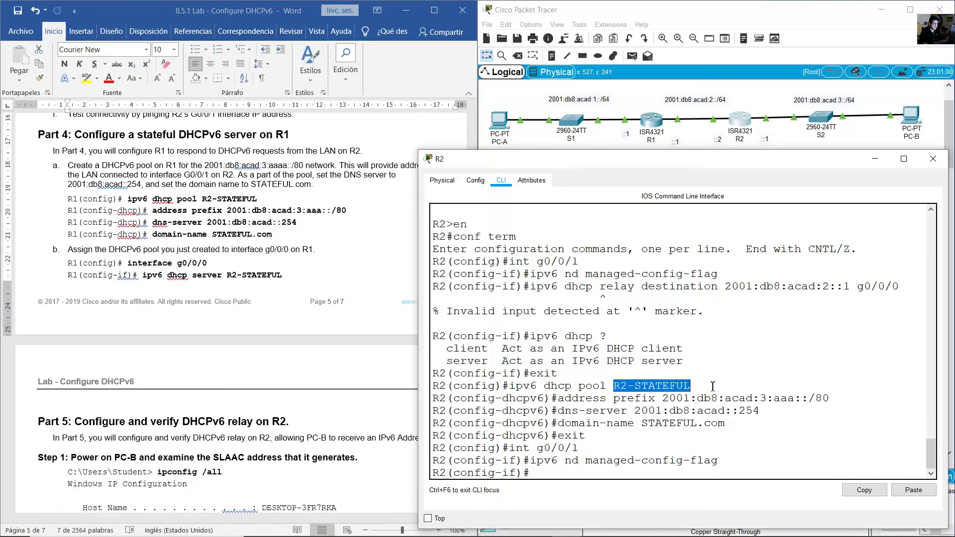
pyautogui.click(744, 431)
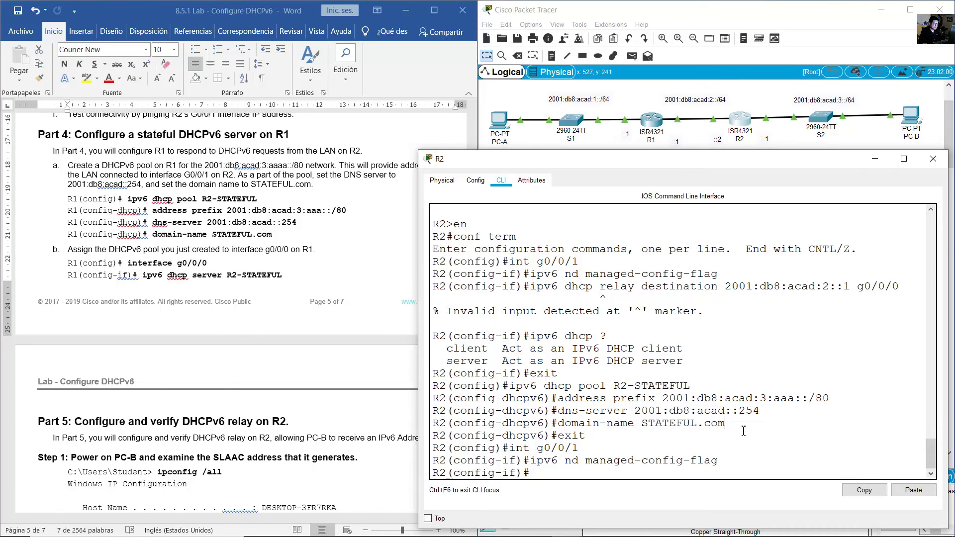
pyautogui.write('ipv6 dhcp server')
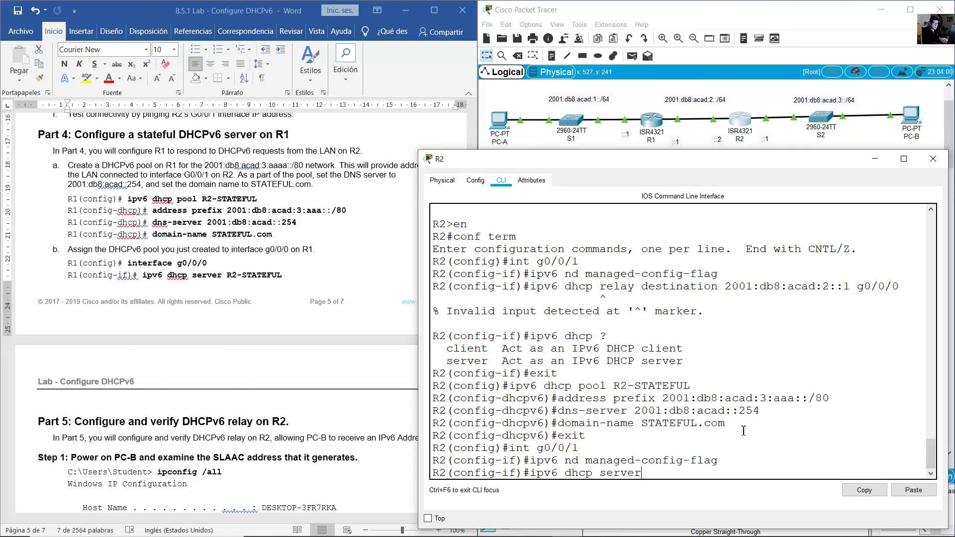
pyautogui.write(' R2-STATEFUL')
pyautogui.press('Return')
# - Check the lab's relay instructions in Part 5 and exit interface configuration on R2
pyautogui.click(221, 355)
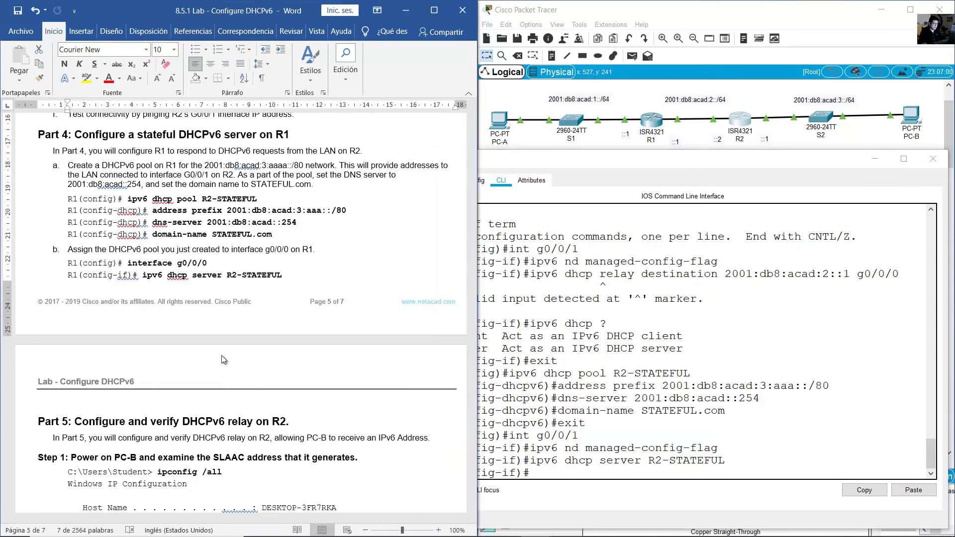
pyautogui.scroll(-10, 221, 355)
pyautogui.click(557, 361)
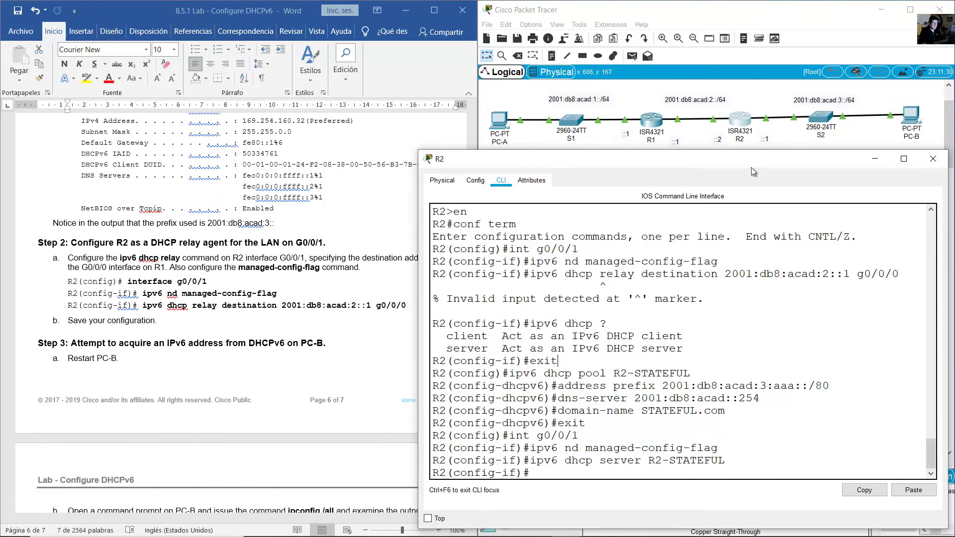
pyautogui.write('exit')
pyautogui.press('Return')
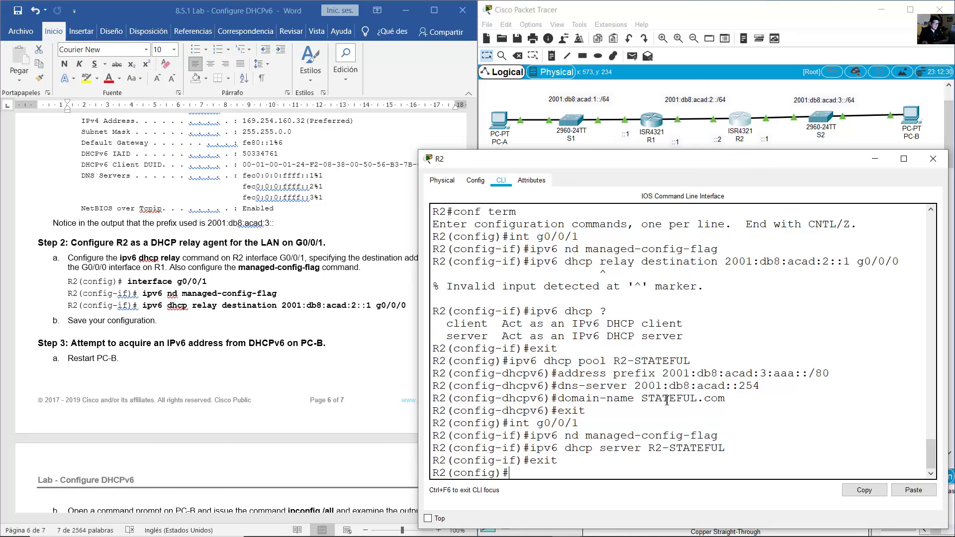
# - Obtain PC-B's IPv6 configuration automatically in its IP Configuration, and close it
pyautogui.click(863, 124)
pyautogui.click(910, 116)
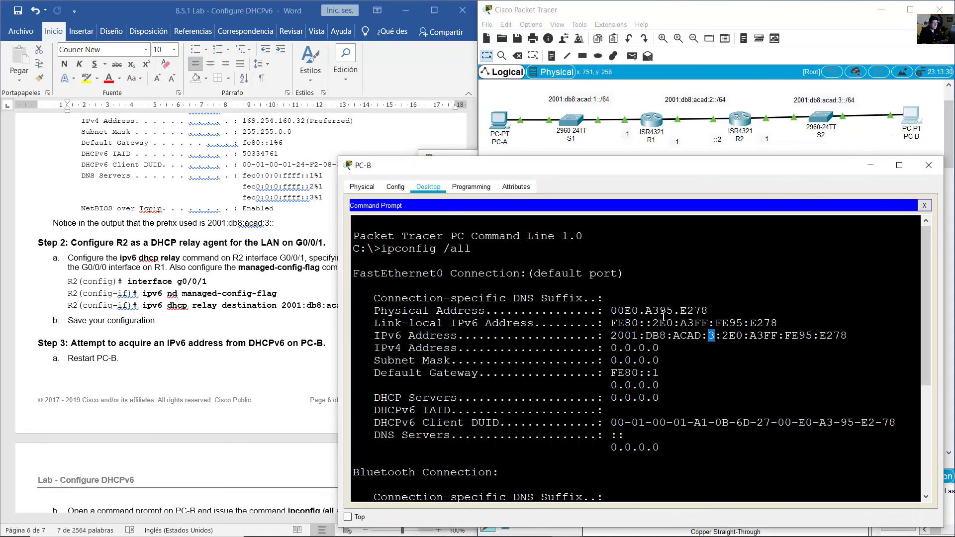
pyautogui.click(923, 206)
pyautogui.click(502, 248)
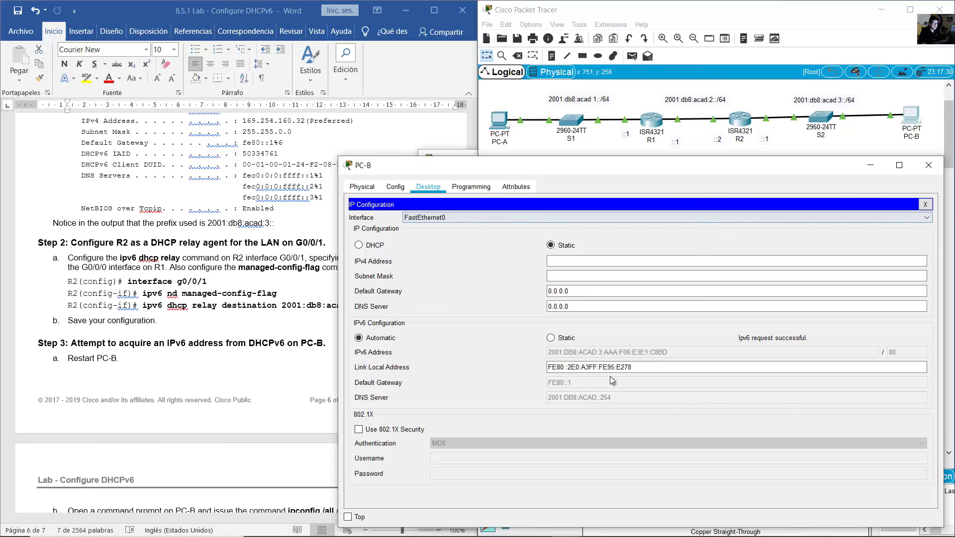
pyautogui.click(924, 205)
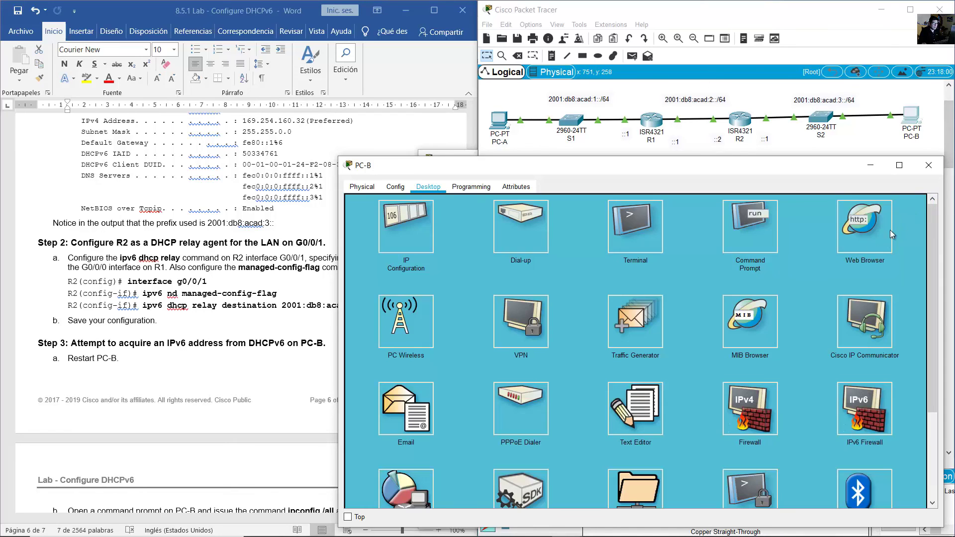
# - Run ipconfig /all on PC-B and examine the FastEthernet0 connection's DNS suffix and IPv6 address
pyautogui.click(755, 241)
pyautogui.press('Up')
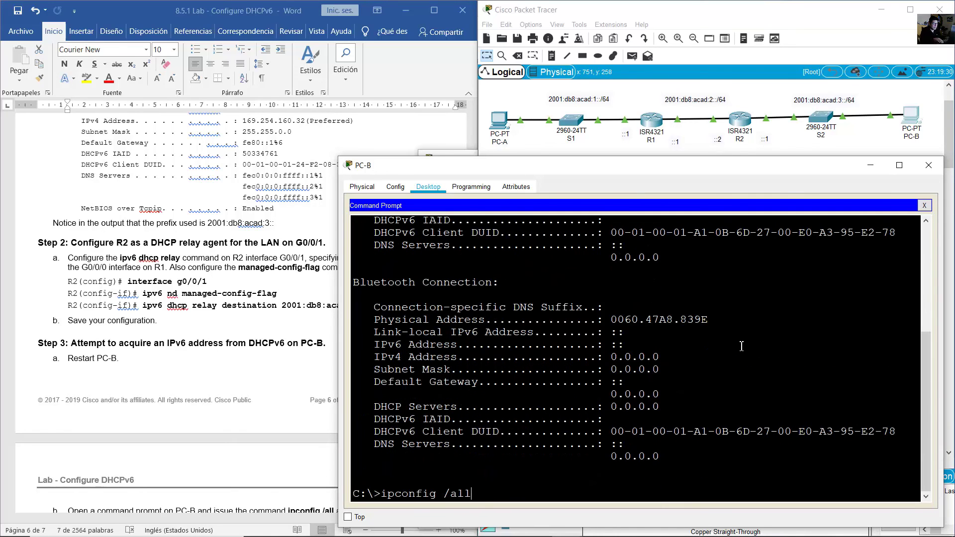
pyautogui.press('Return')
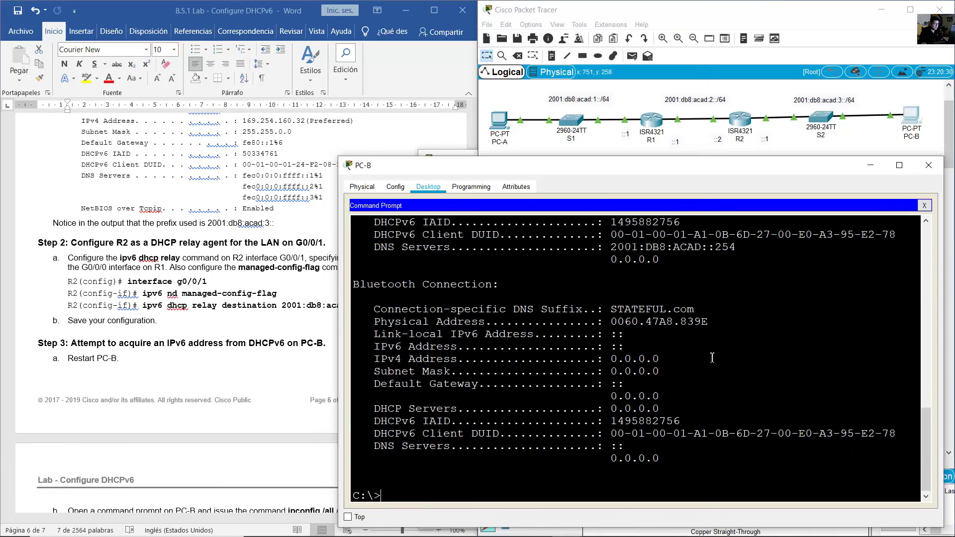
pyautogui.scroll(3, 646, 348)
pyautogui.moveTo(475, 289); pyautogui.dragTo(706, 287)
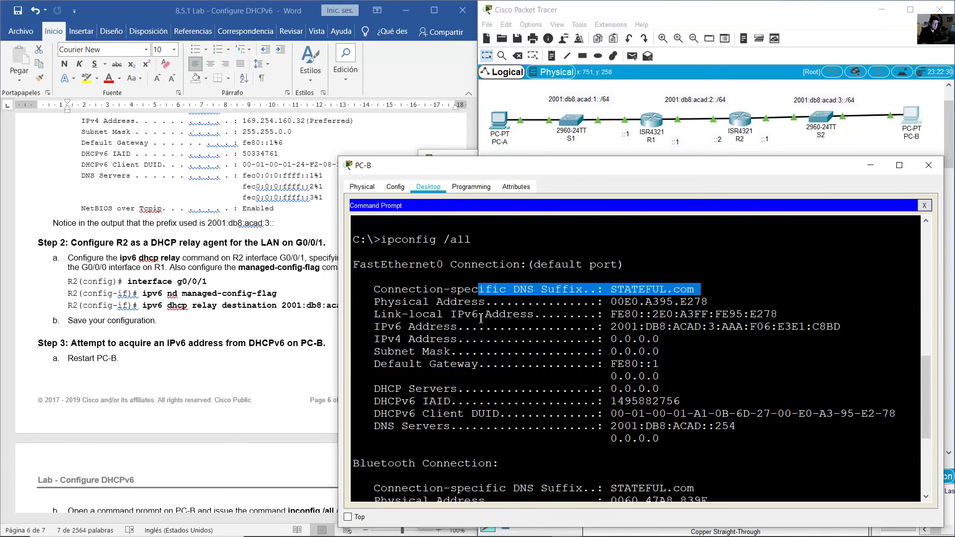
pyautogui.moveTo(453, 326); pyautogui.dragTo(852, 322)
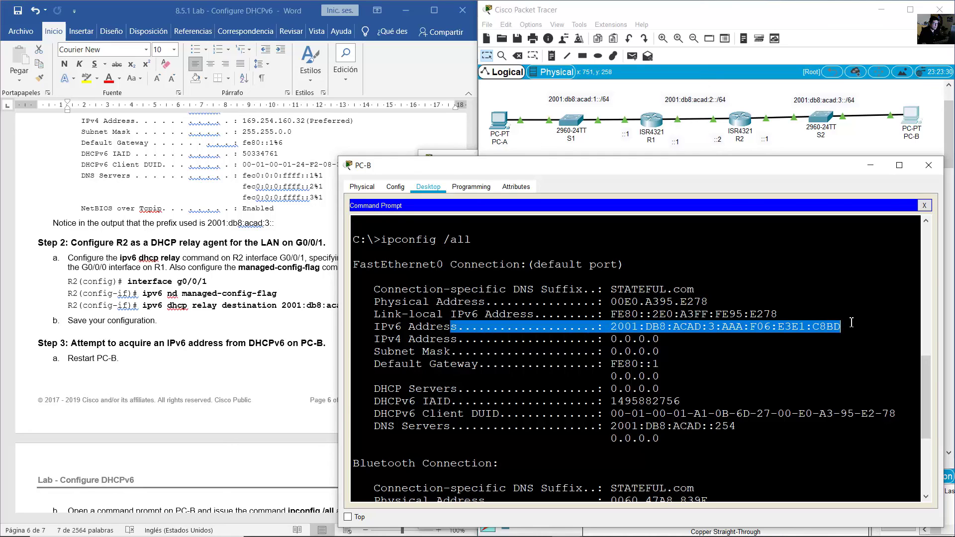
pyautogui.click(785, 336)
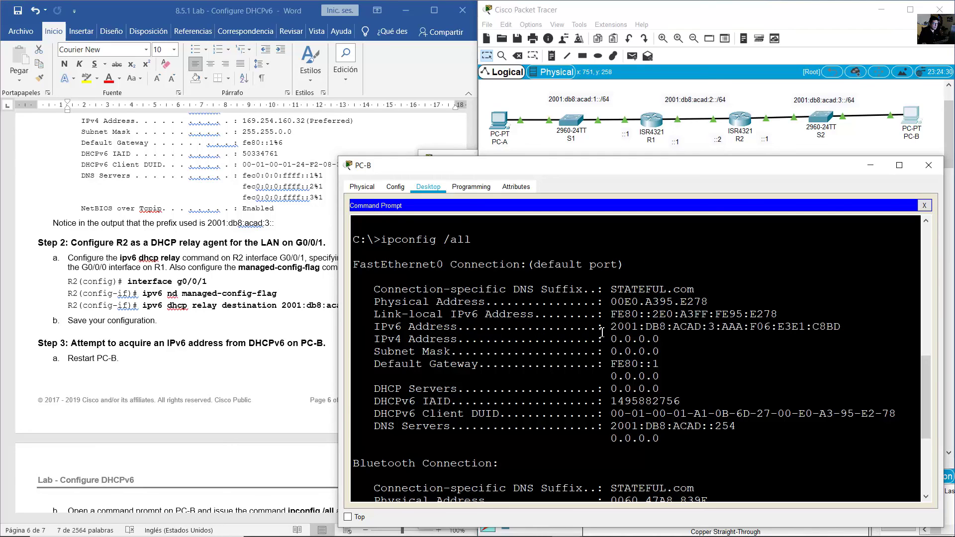
# - Compare PC-B's IPv6 address with the network label beside S2 and the address prefix of R2's pool
pyautogui.moveTo(617, 327); pyautogui.dragTo(715, 327)
pyautogui.moveTo(845, 103)
pyautogui.mouseDown()
pyautogui.moveTo(855, 96)
pyautogui.moveTo(852, 104)
pyautogui.mouseUp()
pyautogui.click(458, 289)
pyautogui.moveTo(721, 328); pyautogui.dragTo(744, 328)
pyautogui.click(739, 124)
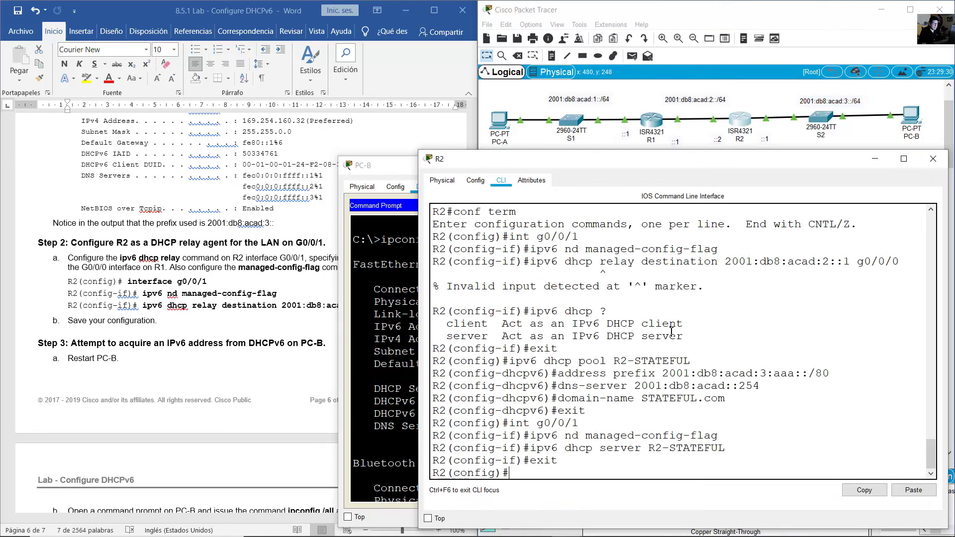
pyautogui.moveTo(773, 373); pyautogui.dragTo(797, 374)
pyautogui.click(384, 345)
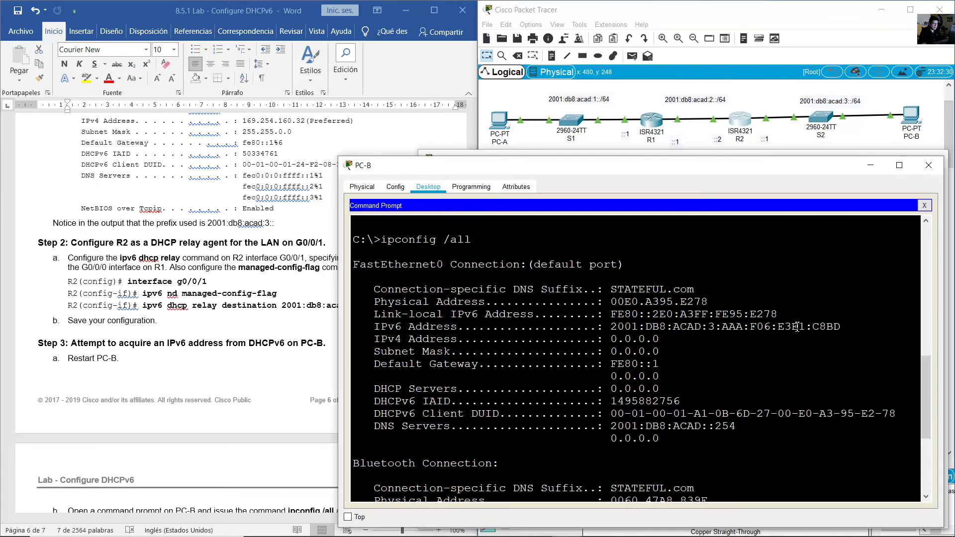
pyautogui.moveTo(721, 326); pyautogui.dragTo(745, 327)
pyautogui.click(698, 348)
# - Check PC-B's default gateway against R2's Gig0/0/1 port, and examine its DNS server
pyautogui.moveTo(610, 367); pyautogui.dragTo(659, 365)
pyautogui.click(783, 124)
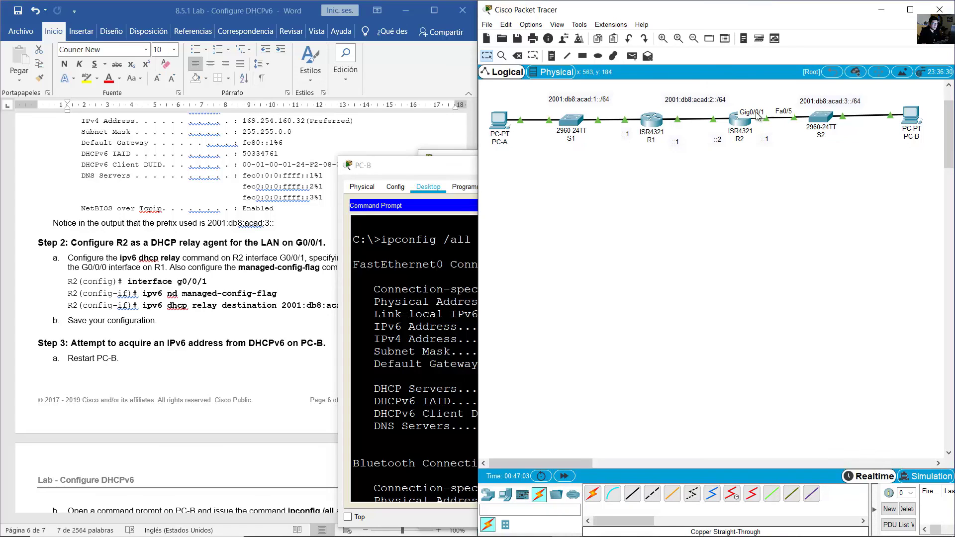
pyautogui.moveTo(739, 95); pyautogui.dragTo(749, 144)
pyautogui.click(416, 376)
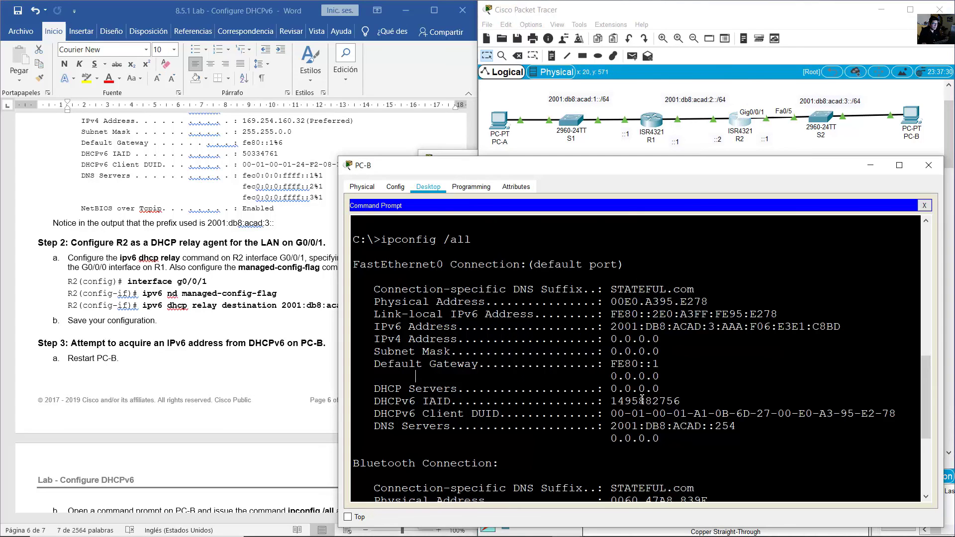
pyautogui.moveTo(612, 428); pyautogui.dragTo(735, 427)
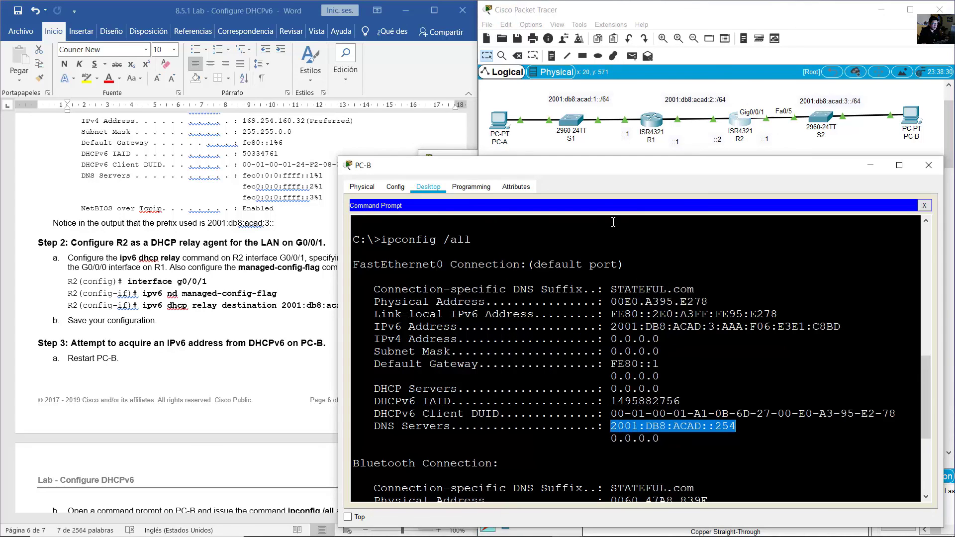
# - Read the rest of the ipconfig output and find the final task at the end of the lab document
pyautogui.scroll(-3, 634, 358)
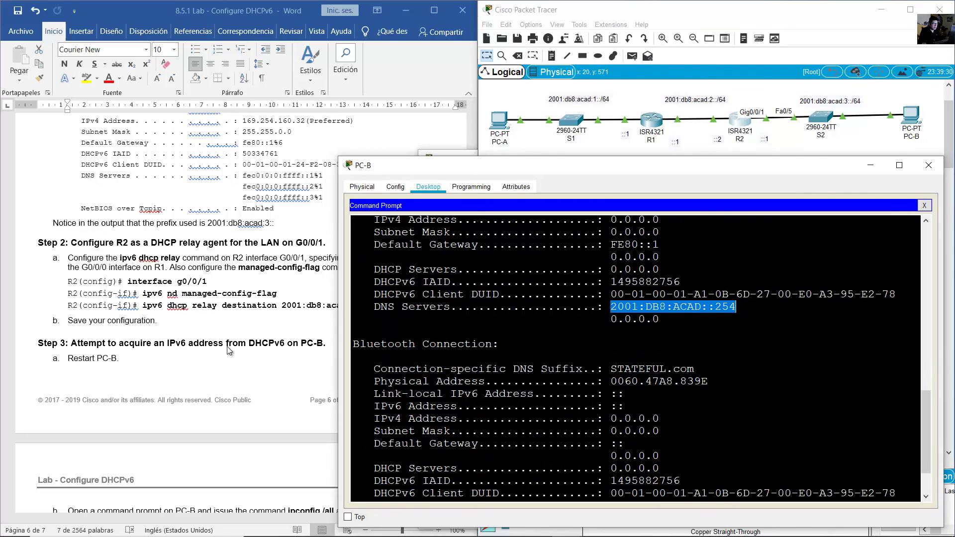
pyautogui.click(236, 346)
pyautogui.scroll(-15, 237, 346)
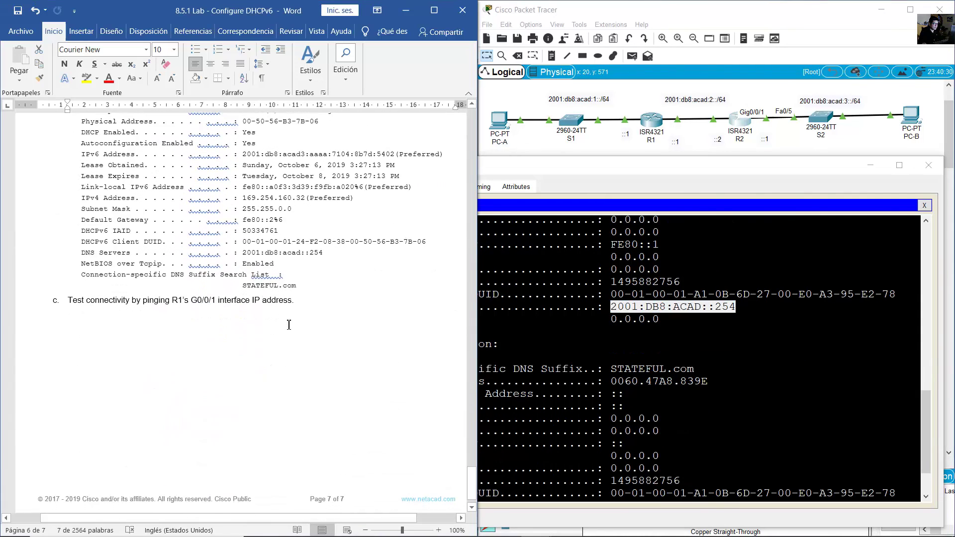
# - Examine the connection-specific DNS suffix and IPv6 address in the lab document's sample ipconfig output
pyautogui.scroll(3, 289, 325)
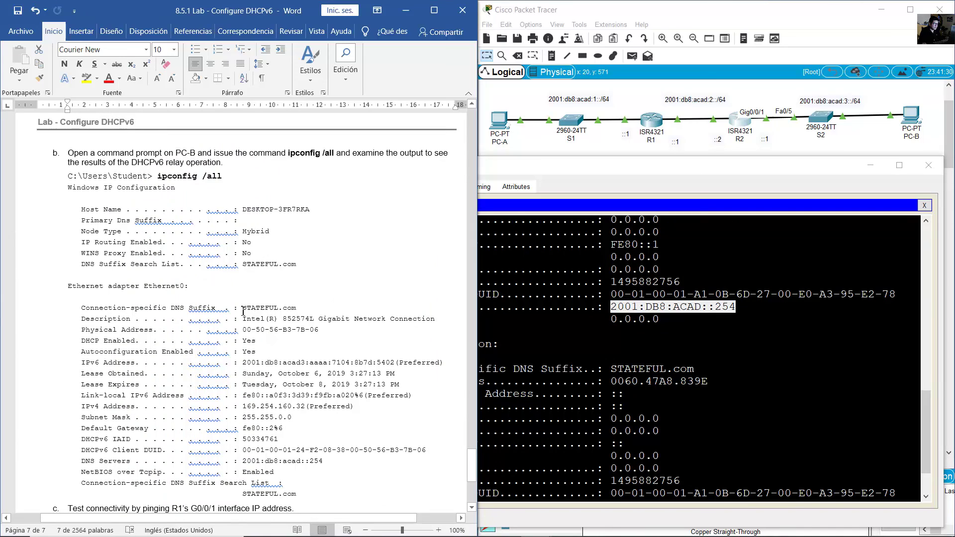
pyautogui.moveTo(300, 308); pyautogui.dragTo(189, 309)
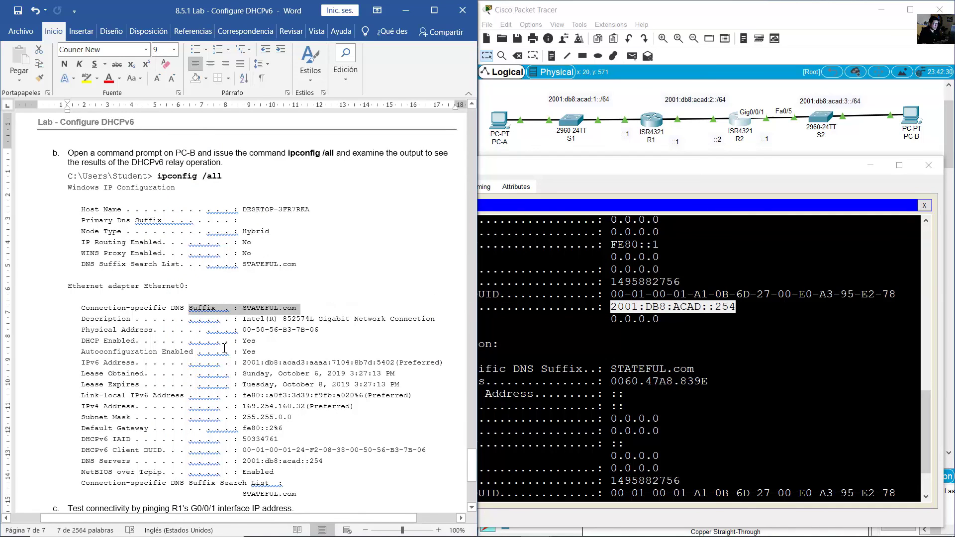
pyautogui.moveTo(197, 362); pyautogui.dragTo(286, 364)
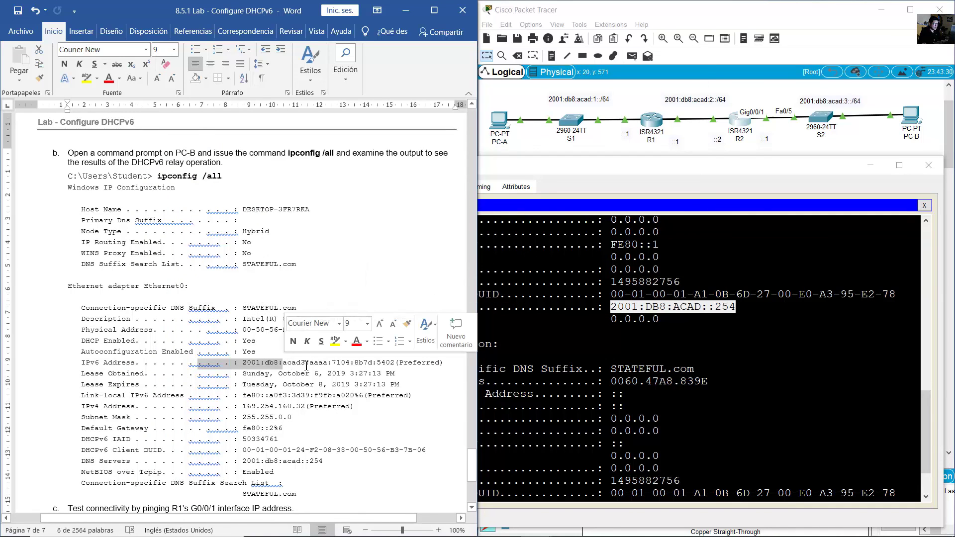
# - Insert the missing colon between acad and 3 in the sample output's IPv6 address
pyautogui.click(305, 363)
pyautogui.write(':')
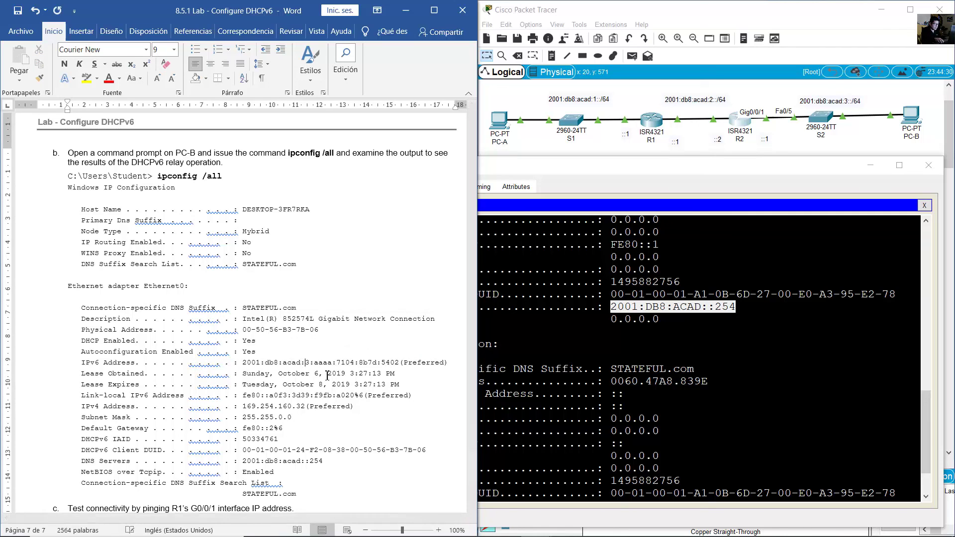
pyautogui.hotkey('shift', 'Right')
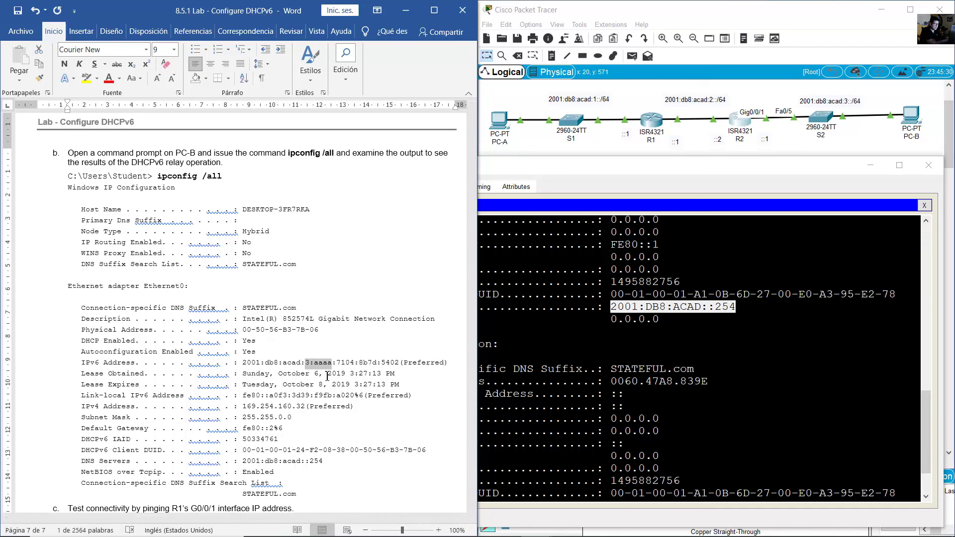
pyautogui.click(327, 373)
# - Examine the DNS server and default gateway in the document's sample ipconfig output
pyautogui.scroll(-5, 258, 226)
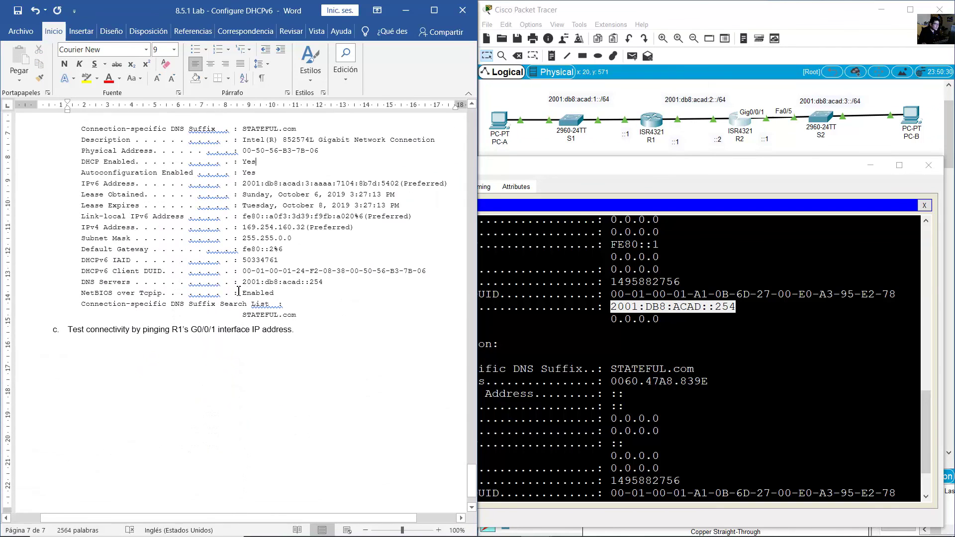
pyautogui.moveTo(211, 285); pyautogui.dragTo(330, 282)
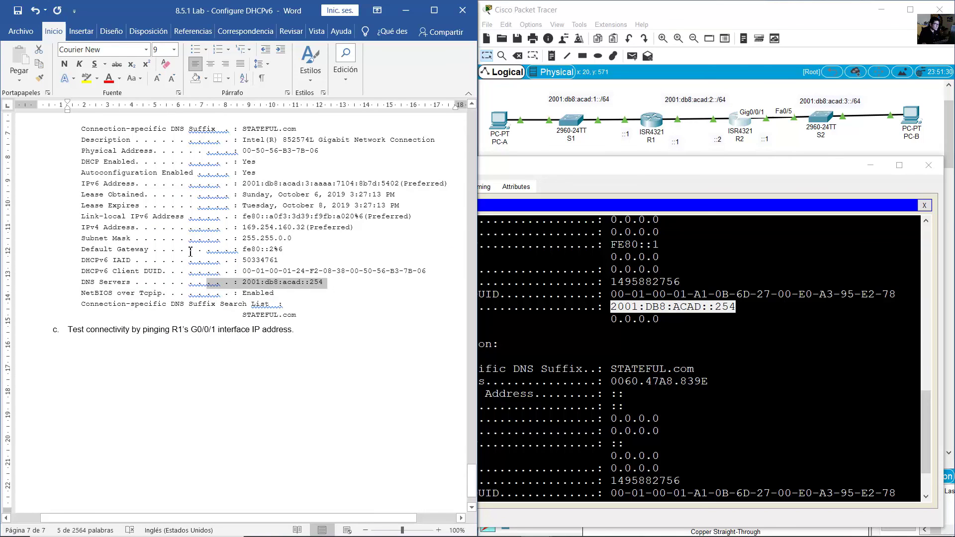
pyautogui.moveTo(189, 252); pyautogui.dragTo(309, 256)
pyautogui.scroll(-2, 170, 284)
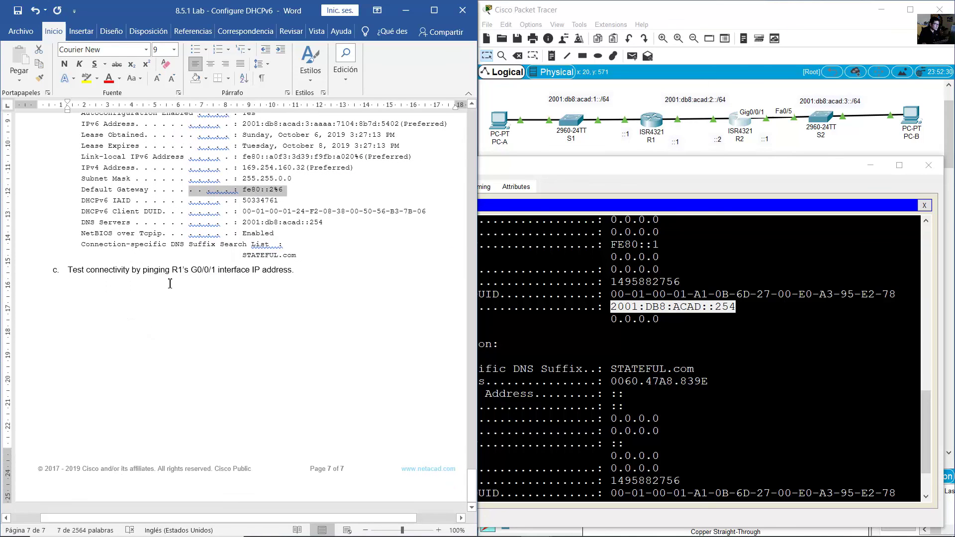
# - Find R1's Gig0/0/1 port for the document's final ping task and nudge the 2001:db8:acad:1::/64 label slightly up and left
pyautogui.moveTo(77, 277); pyautogui.dragTo(296, 269)
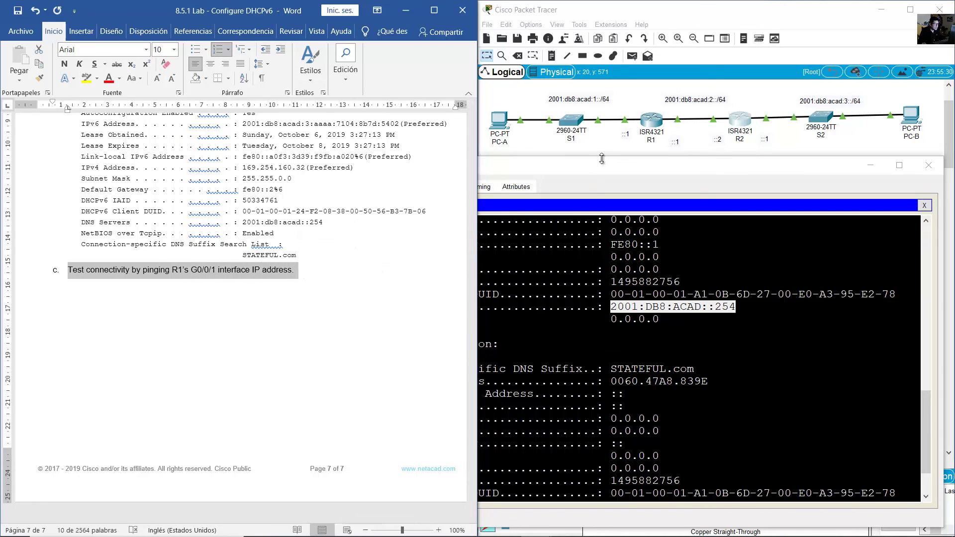
pyautogui.click(606, 142)
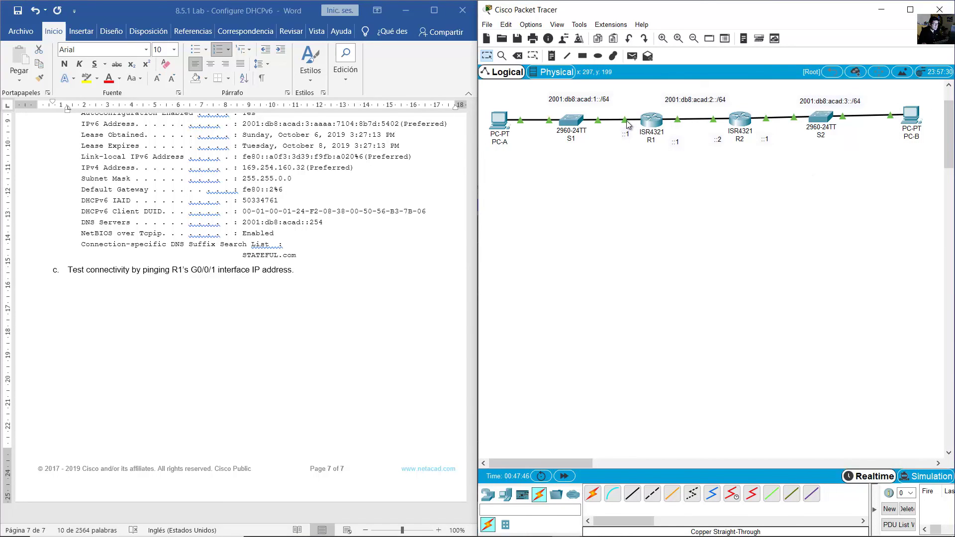
pyautogui.moveTo(626, 121)
pyautogui.moveTo(581, 99); pyautogui.dragTo(574, 96)
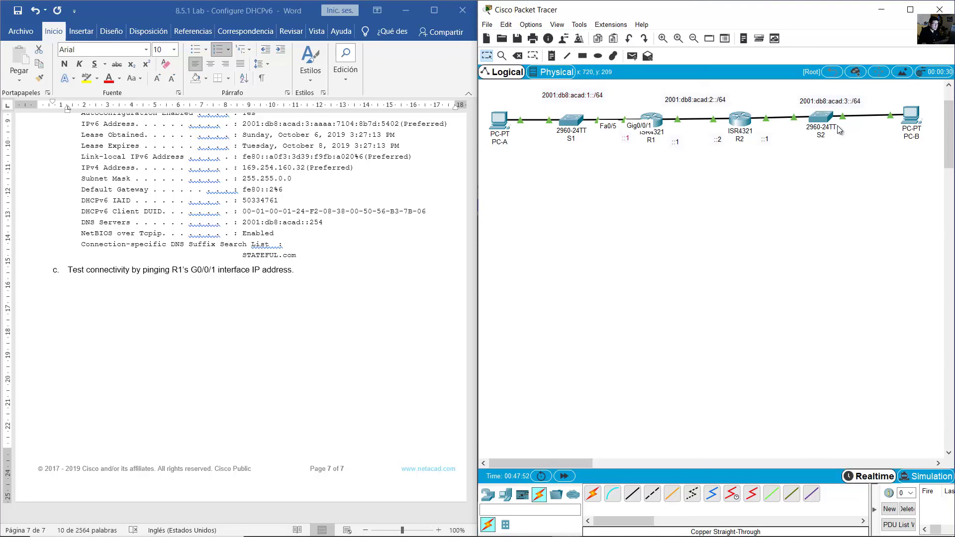
# - Ping R1's G0/0/1 address 2001:db8:acad:1::1 from PC-B's command prompt
pyautogui.click(910, 121)
pyautogui.click(704, 311)
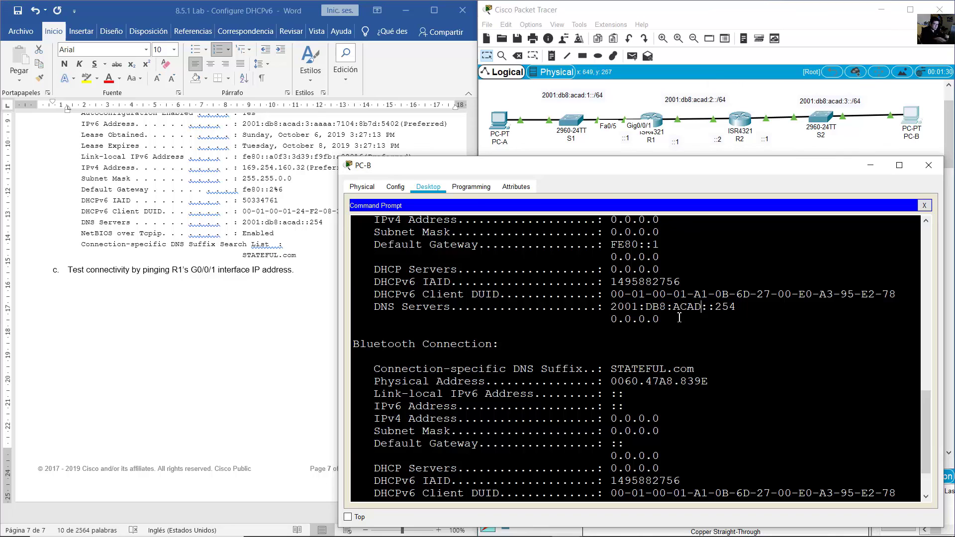
pyautogui.write('ping 2001:d')
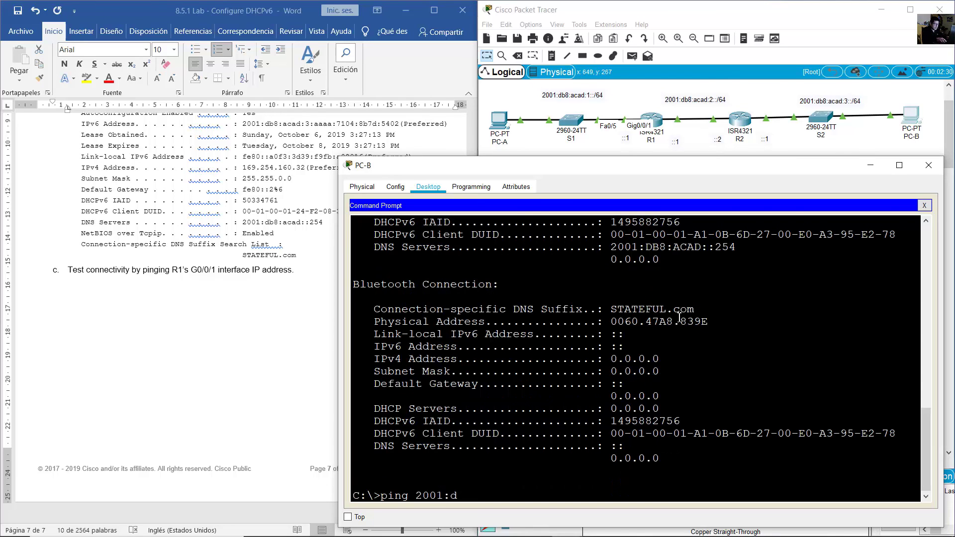
pyautogui.write('b8:acad:1::1')
pyautogui.press('Return')
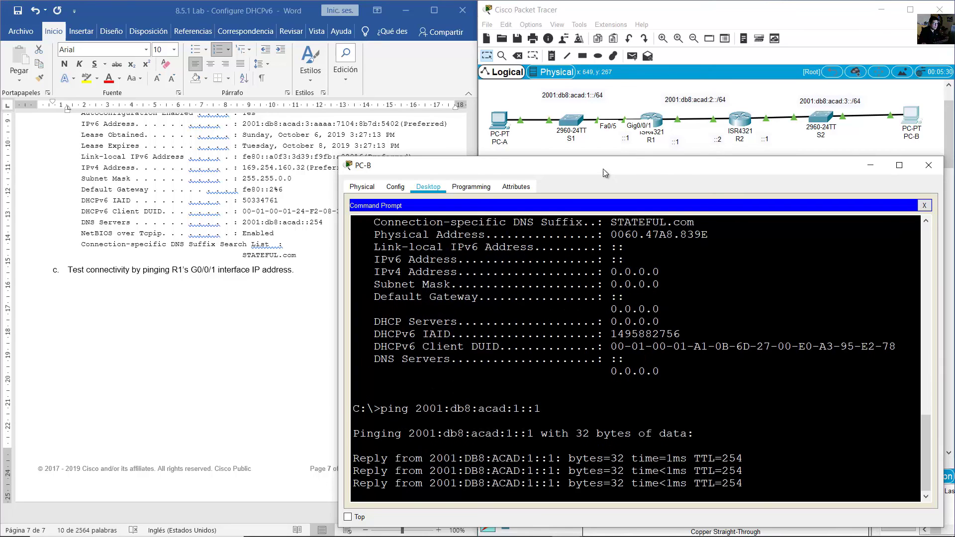
# - Copy PC-A's FastEthernet0 IPv6 address, 2001:DB8:ACAD:1:2D0:FFFF:FE7E:5ED6, from its ipconfig output
pyautogui.click(894, 137)
pyautogui.moveTo(925, 174); pyautogui.dragTo(901, 99)
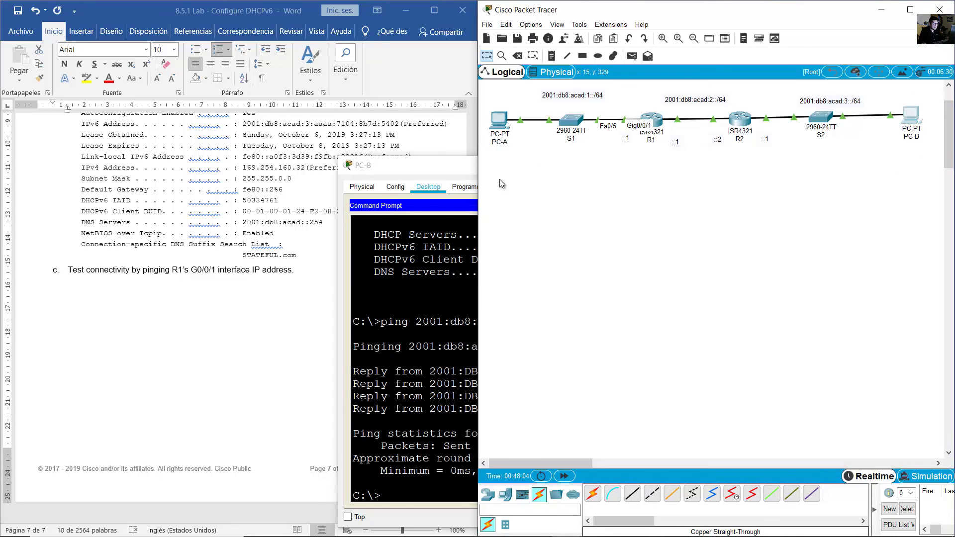
pyautogui.moveTo(509, 172); pyautogui.dragTo(494, 104)
pyautogui.click(502, 123)
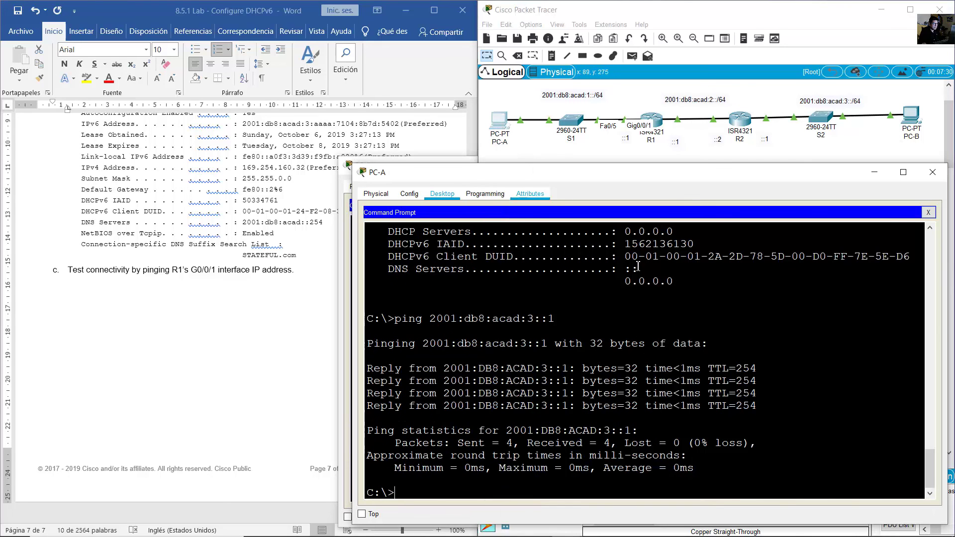
pyautogui.scroll(9, 723, 379)
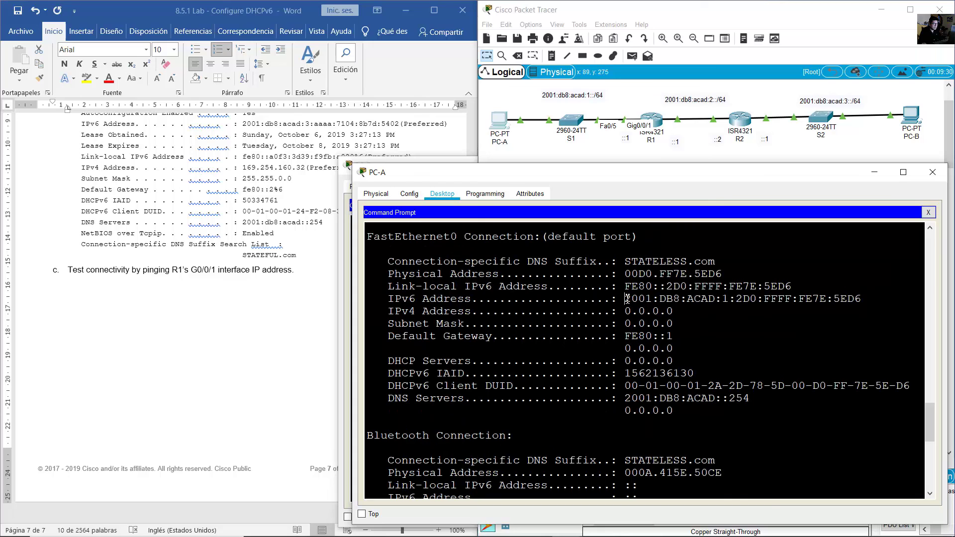
pyautogui.moveTo(627, 298); pyautogui.dragTo(861, 299)
pyautogui.rightClick(839, 299)
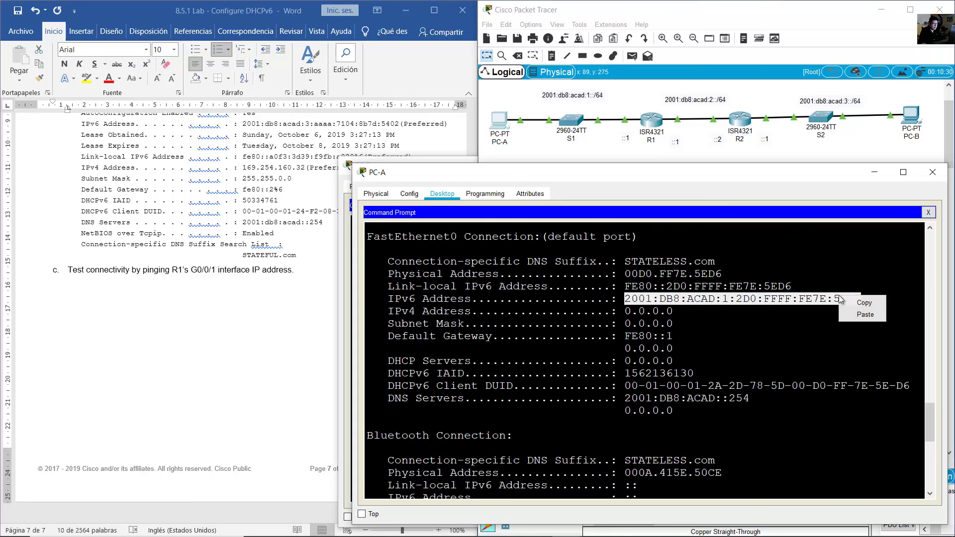
pyautogui.click(864, 303)
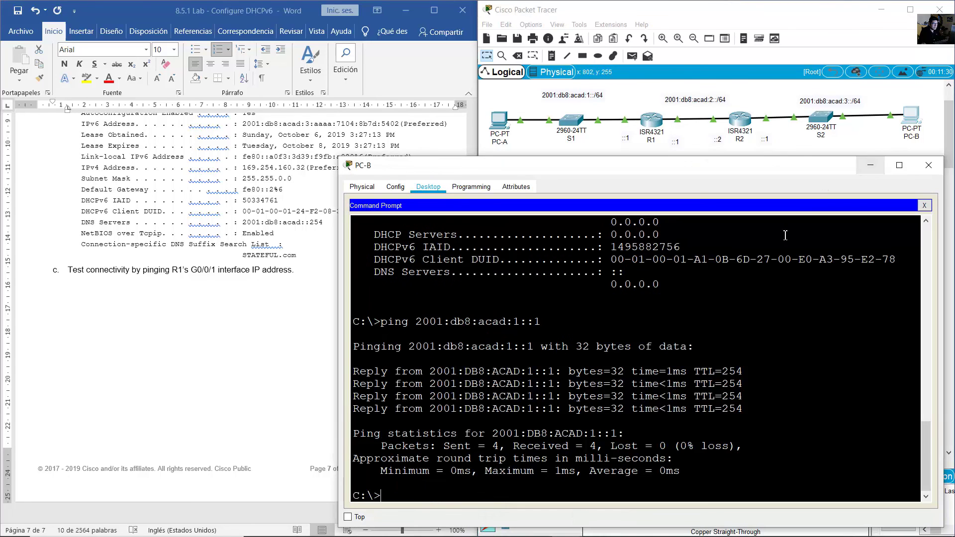
# - Ping PC-A's copied address 2001:DB8:ACAD:1:2D0:FFFF:FE7E:5ED6 from PC-B, and return to the lab document
pyautogui.write('ping')
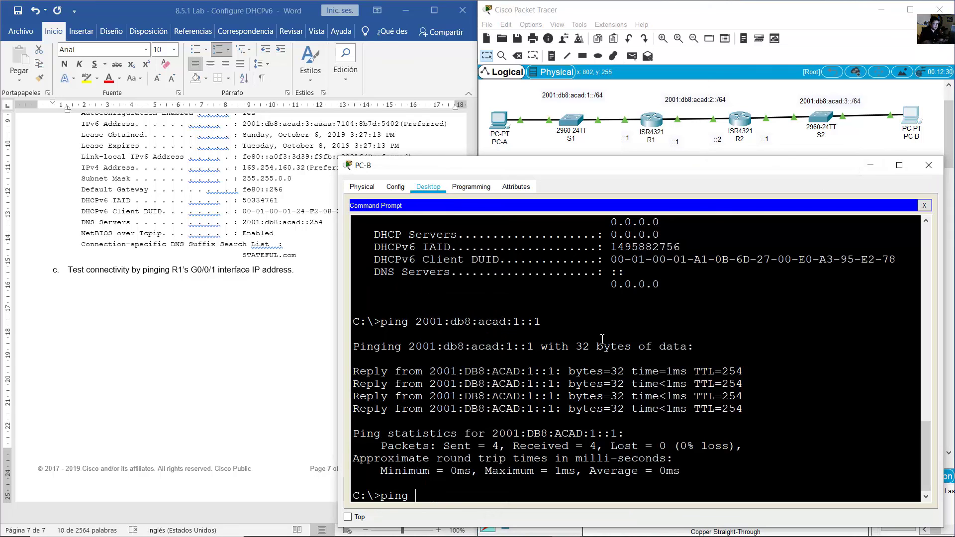
pyautogui.rightClick(601, 339)
pyautogui.click(616, 358)
pyautogui.press('Return')
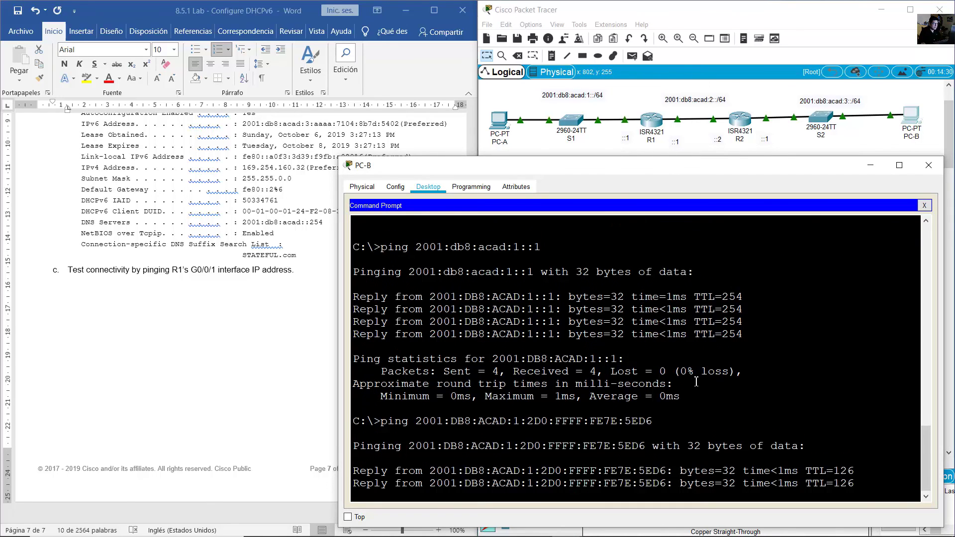
pyautogui.tripleClick(227, 304)
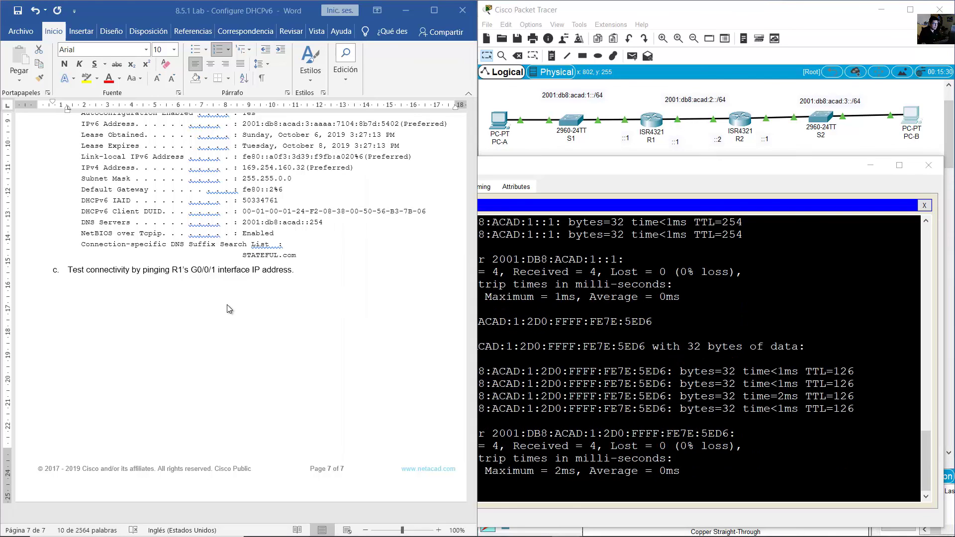